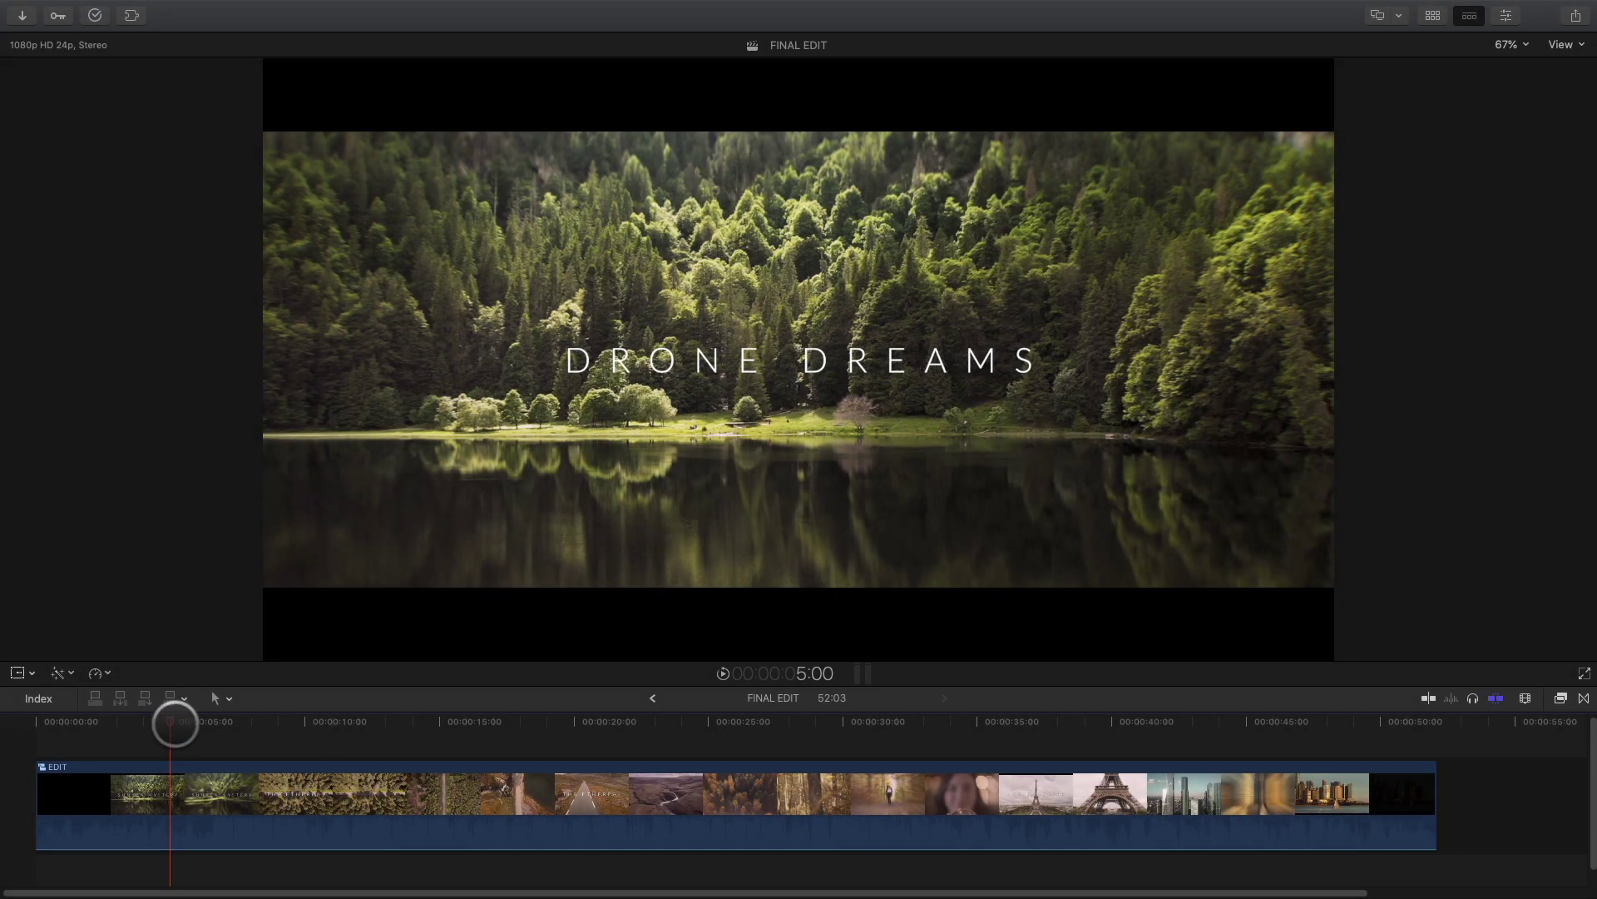
# Scrub through the FINAL EDIT timeline past the DRONE DREAMS title over the letterboxed lake shot
pyautogui.moveTo(175, 723)
pyautogui.mouseDown()
pyautogui.moveTo(422, 729)
pyautogui.moveTo(167, 741)
pyautogui.mouseUp()
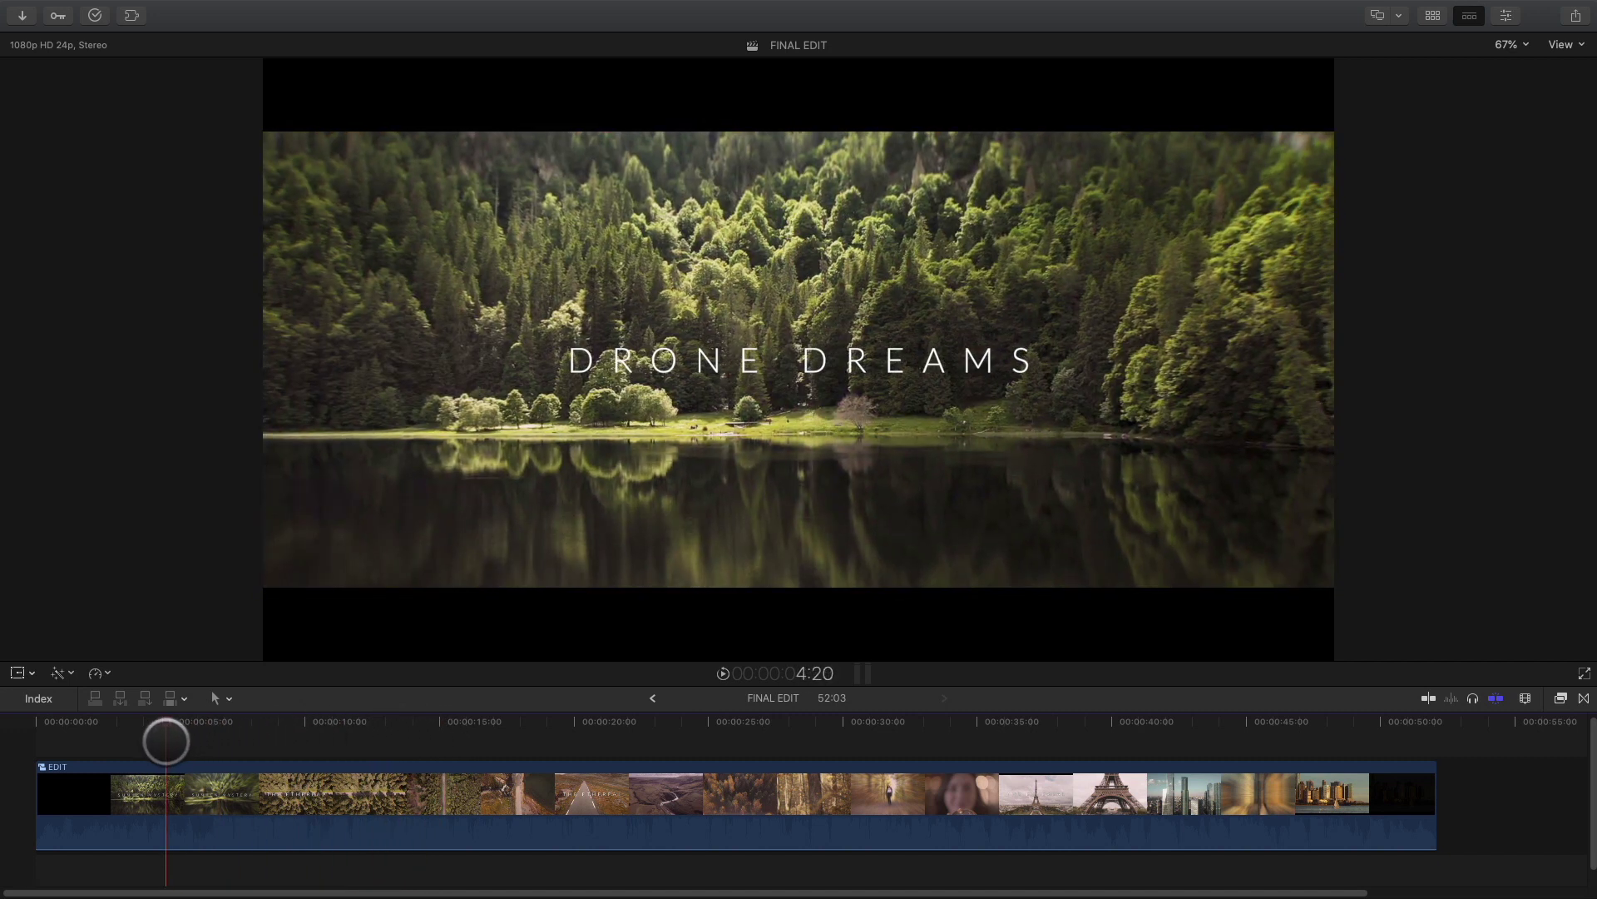
# Back in START EDIT, drag the mFilmLook effect from the Effects browser onto the opening lake clip
pyautogui.click(652, 698)
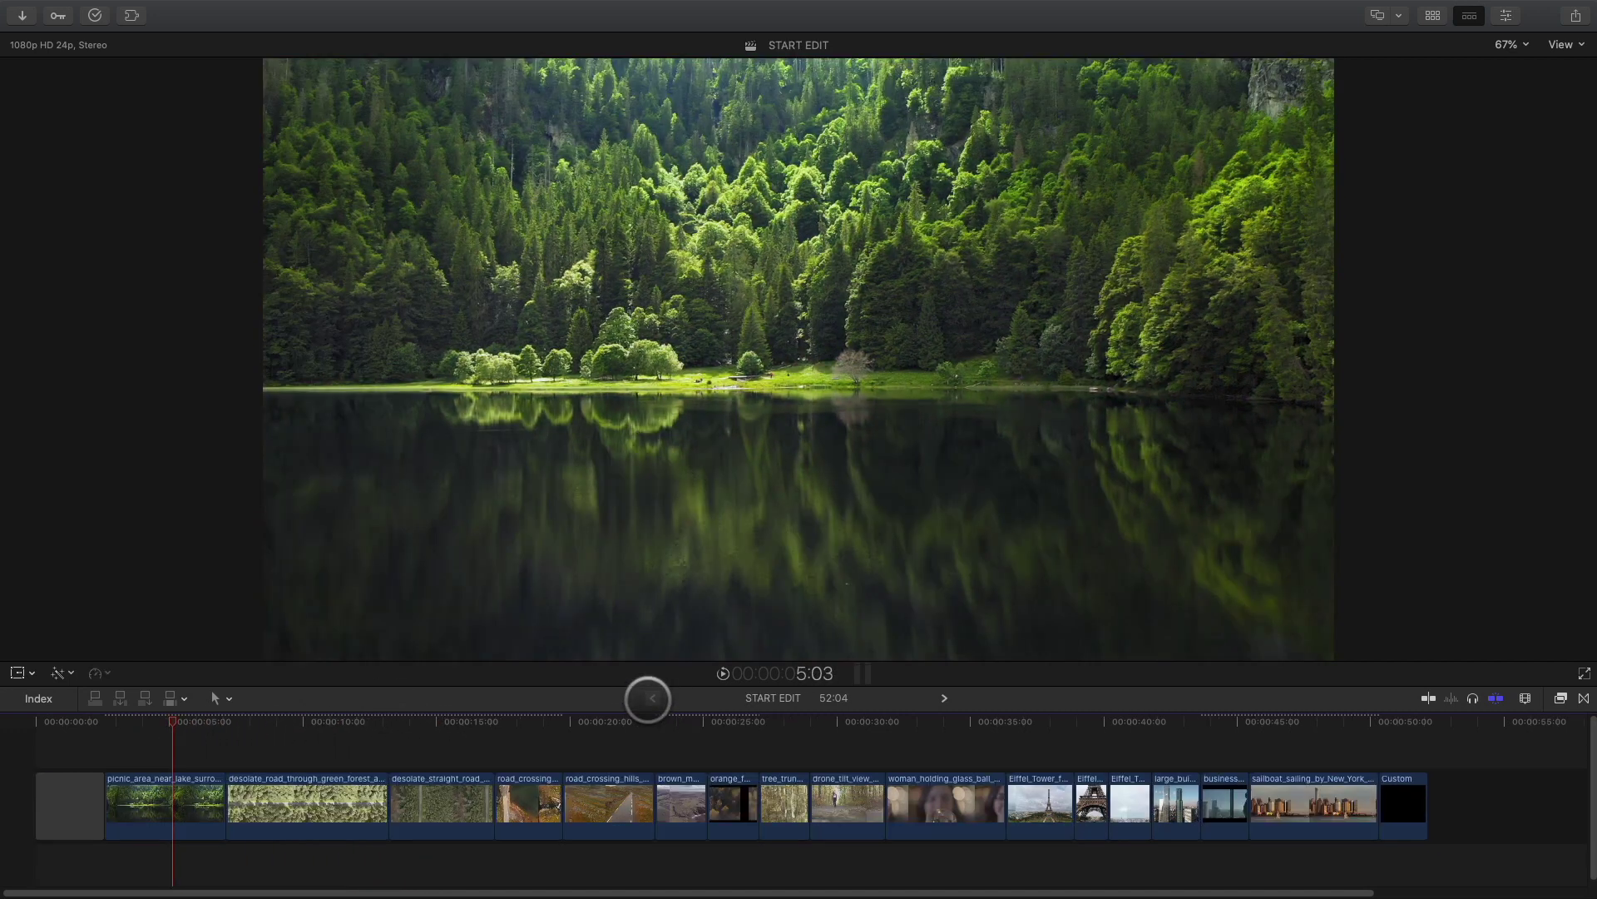
pyautogui.moveTo(172, 721); pyautogui.dragTo(160, 757)
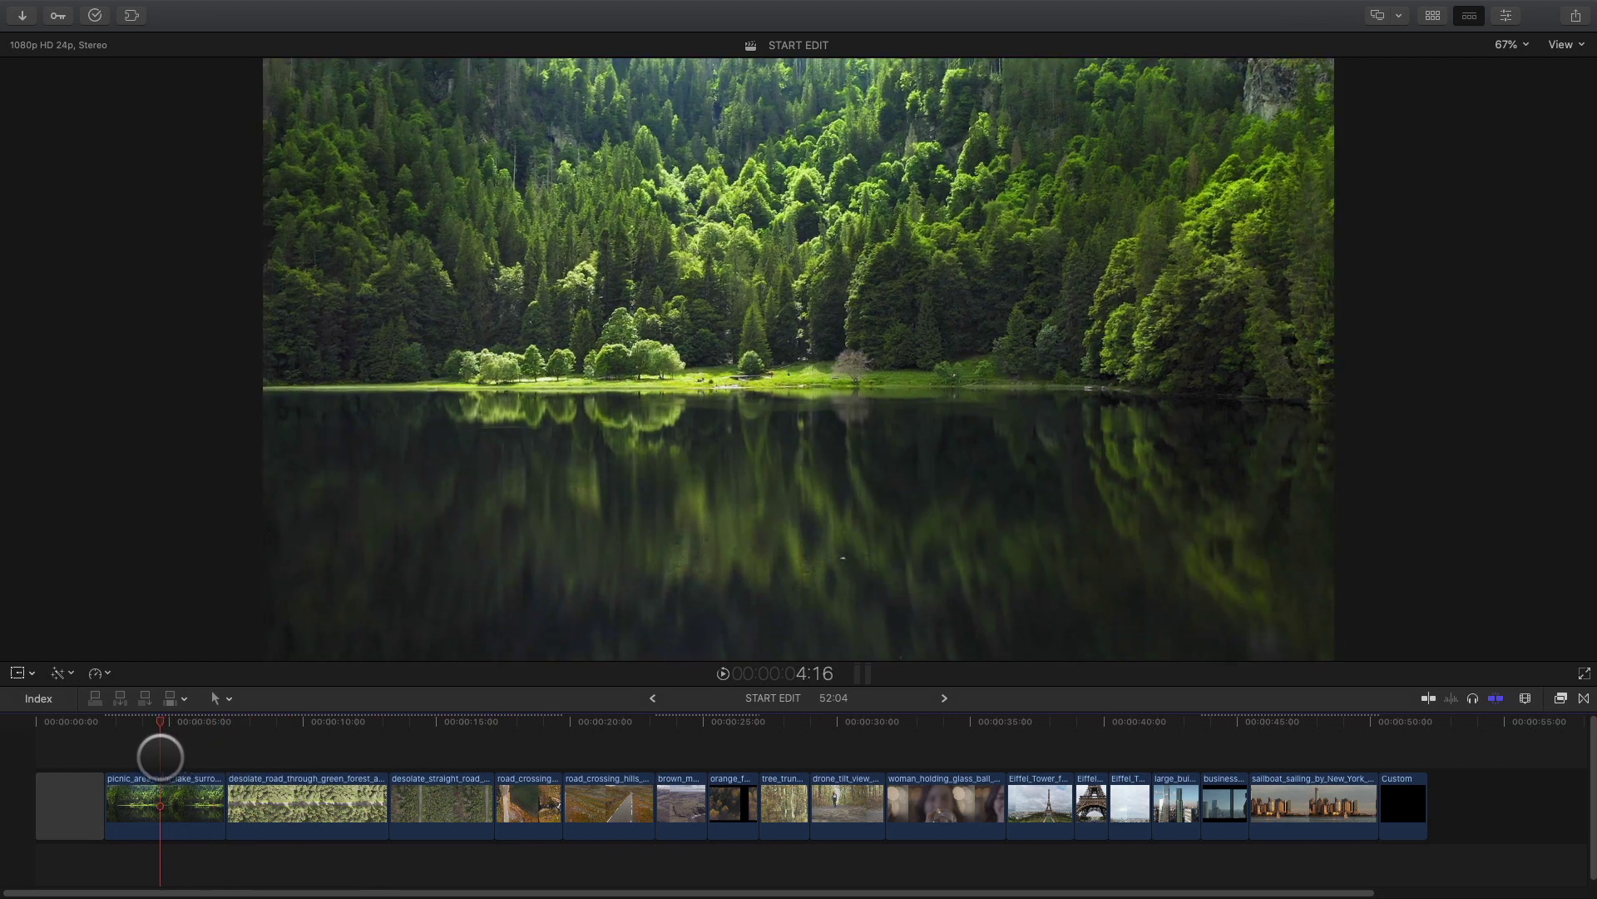
pyautogui.click(1561, 698)
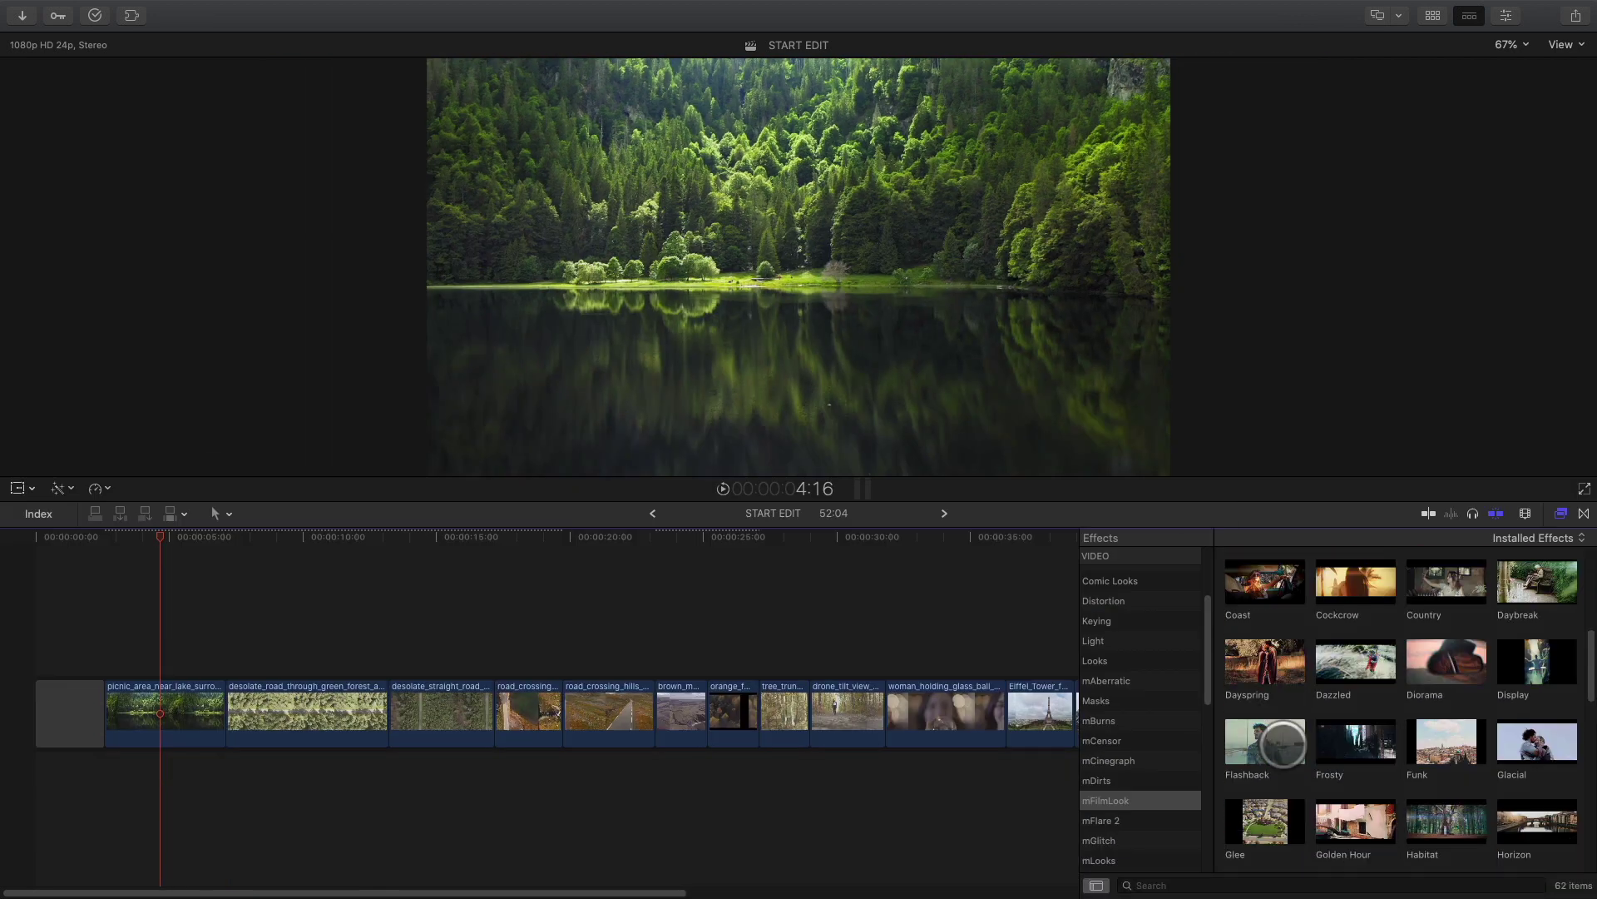
pyautogui.scroll(-10, 1282, 745)
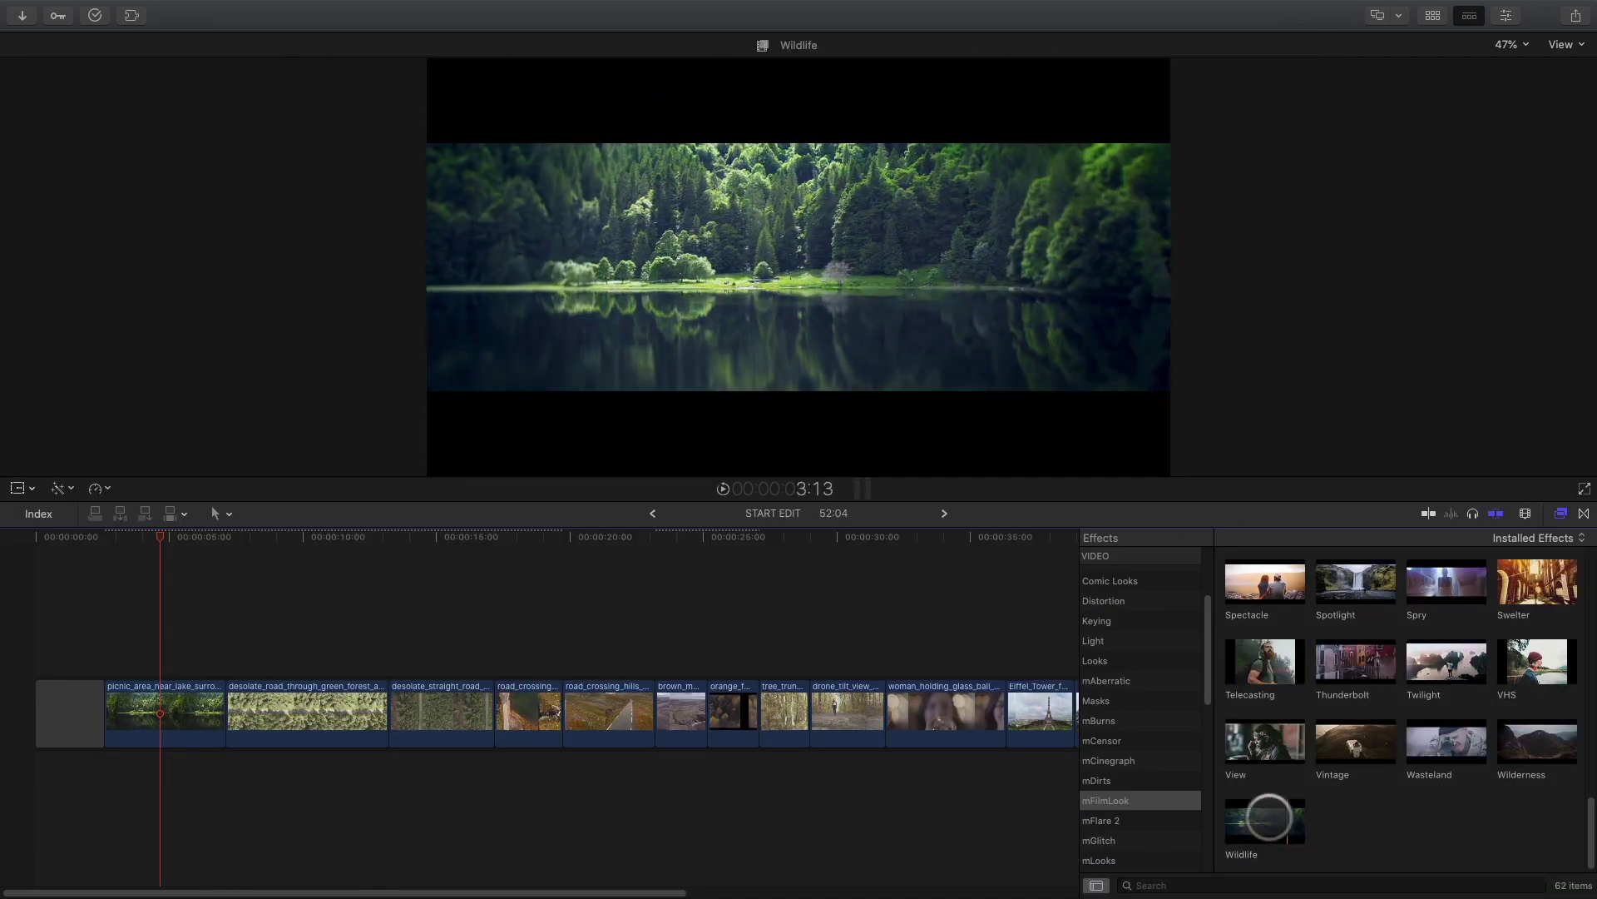
pyautogui.scroll(10, 1257, 818)
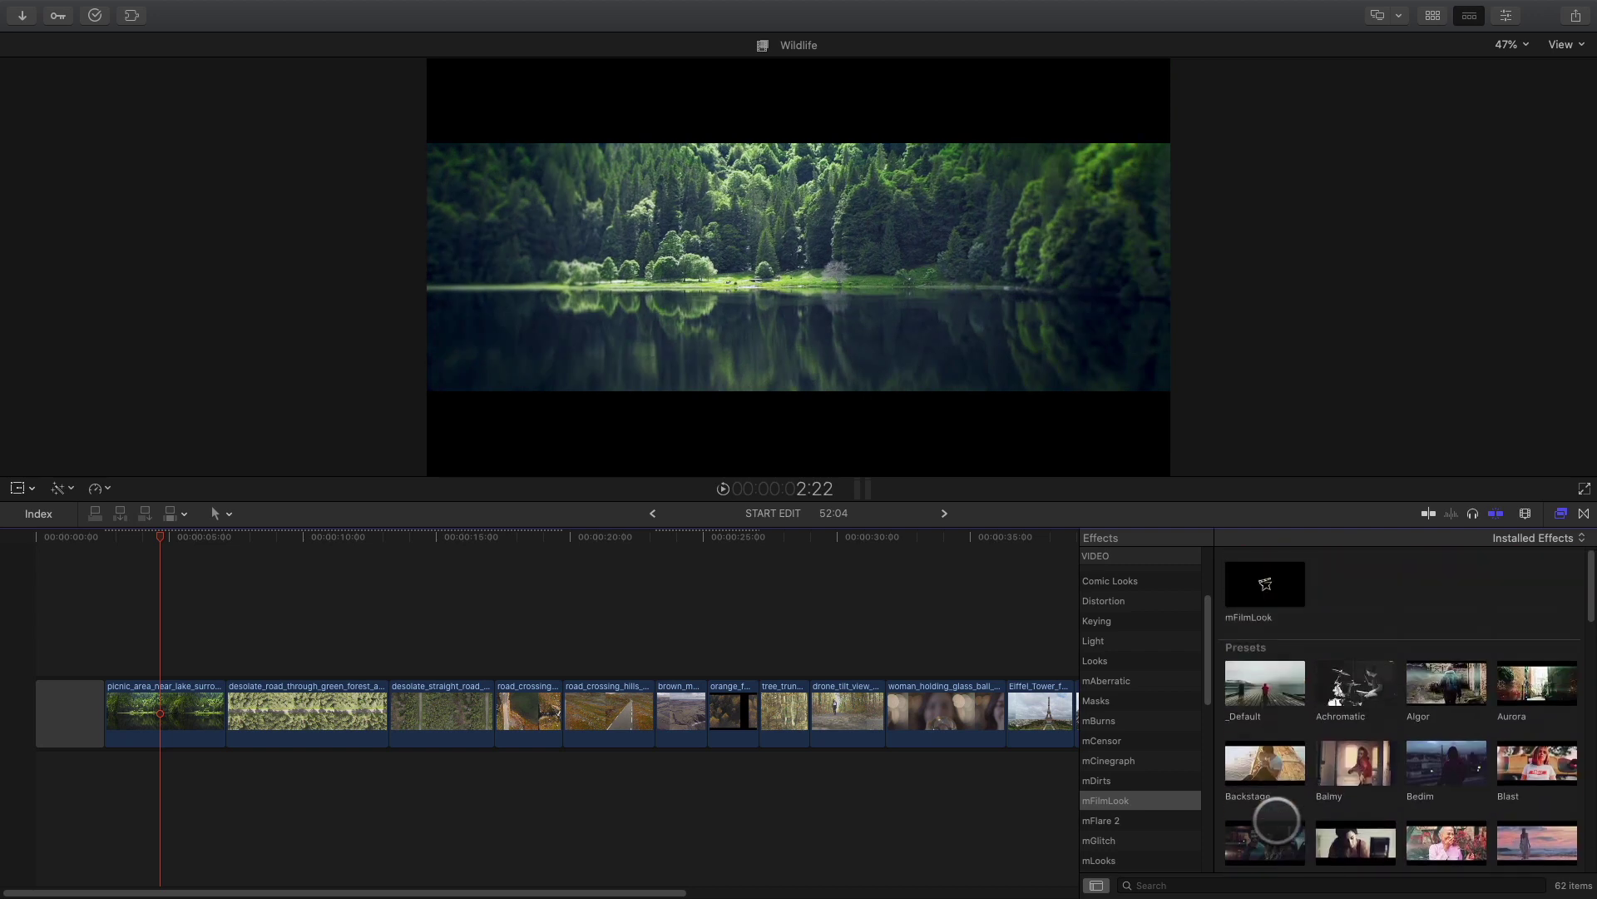
pyautogui.click(1262, 582)
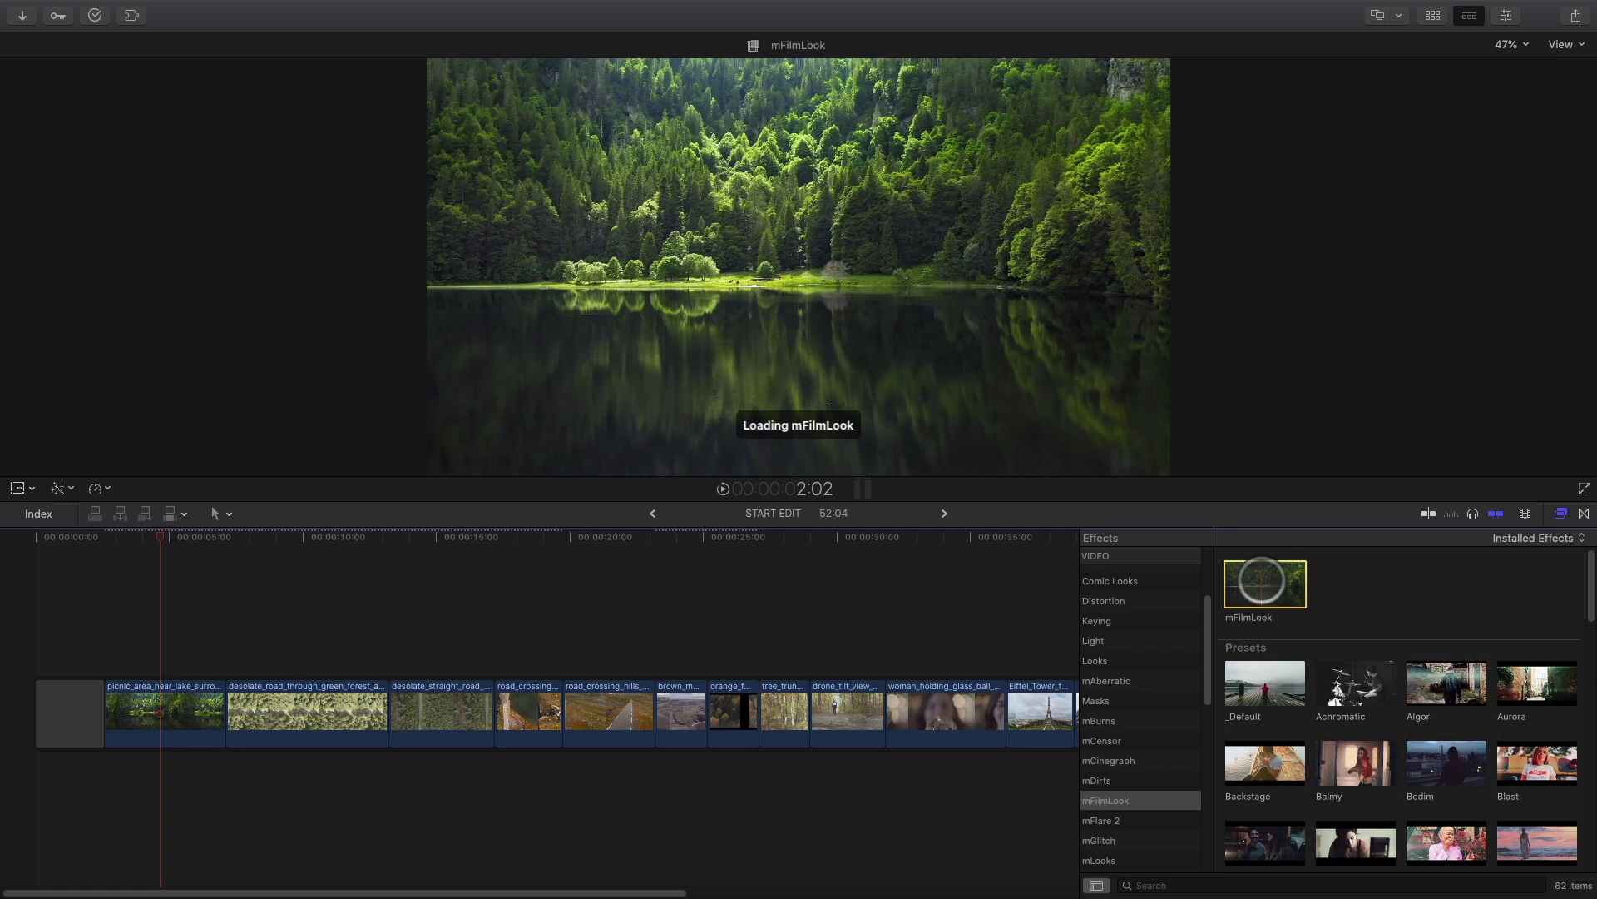
pyautogui.moveTo(1259, 573); pyautogui.dragTo(176, 708)
pyautogui.press('super+5')
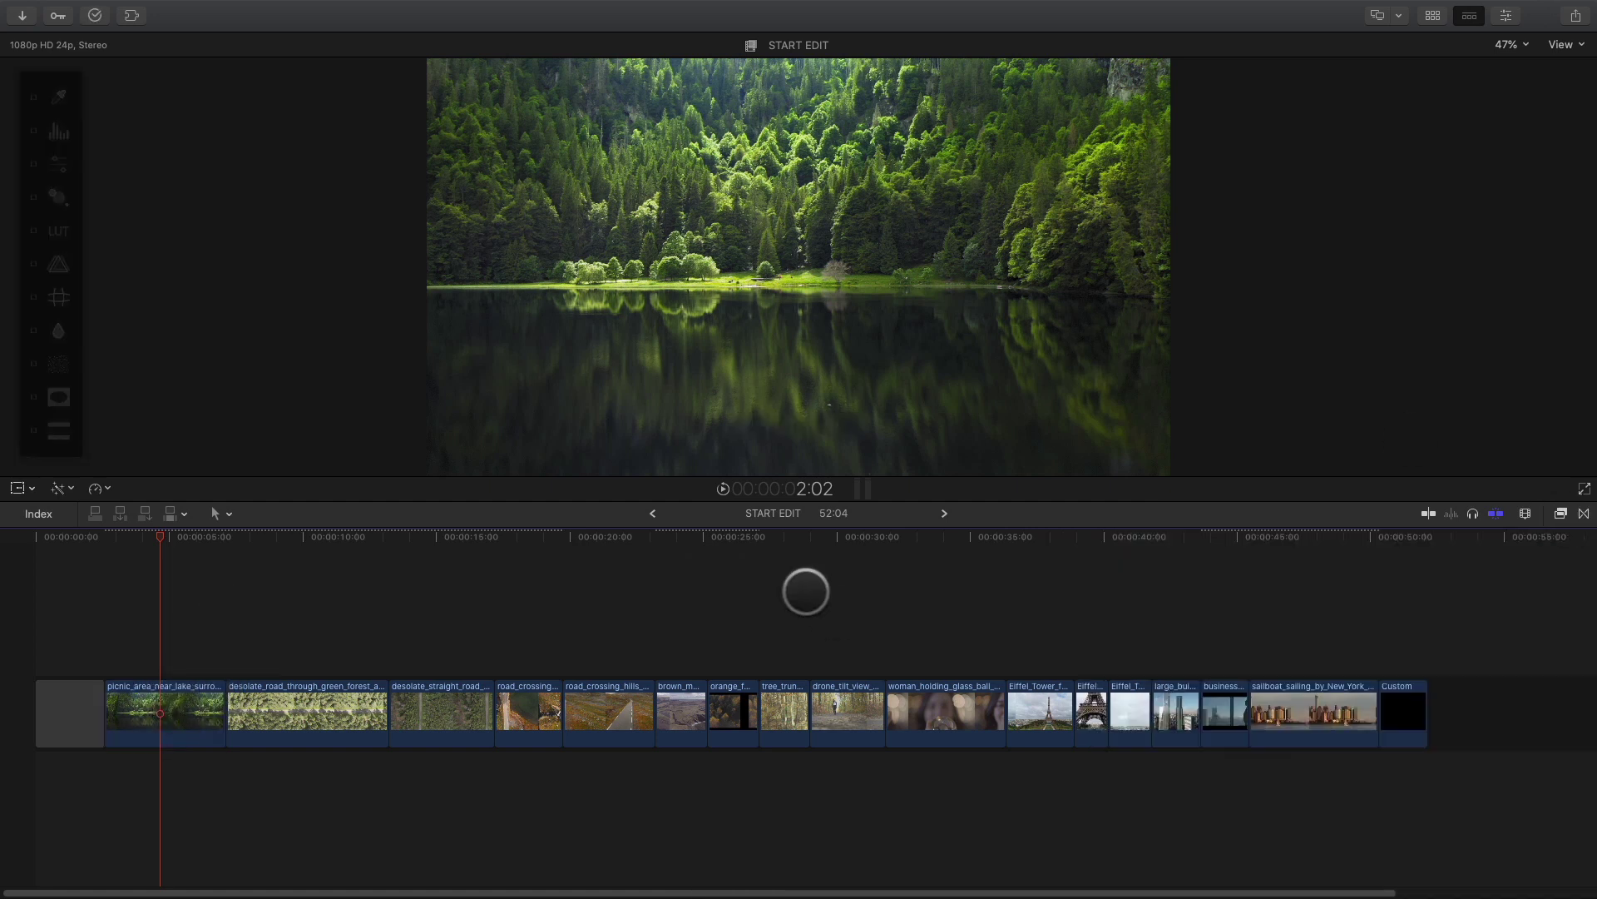
# Select the lake clip, show its mFilmLook settings and turn on the LUT module
pyautogui.click(166, 760)
pyautogui.press('super+equal')
pyautogui.press('super+equal')
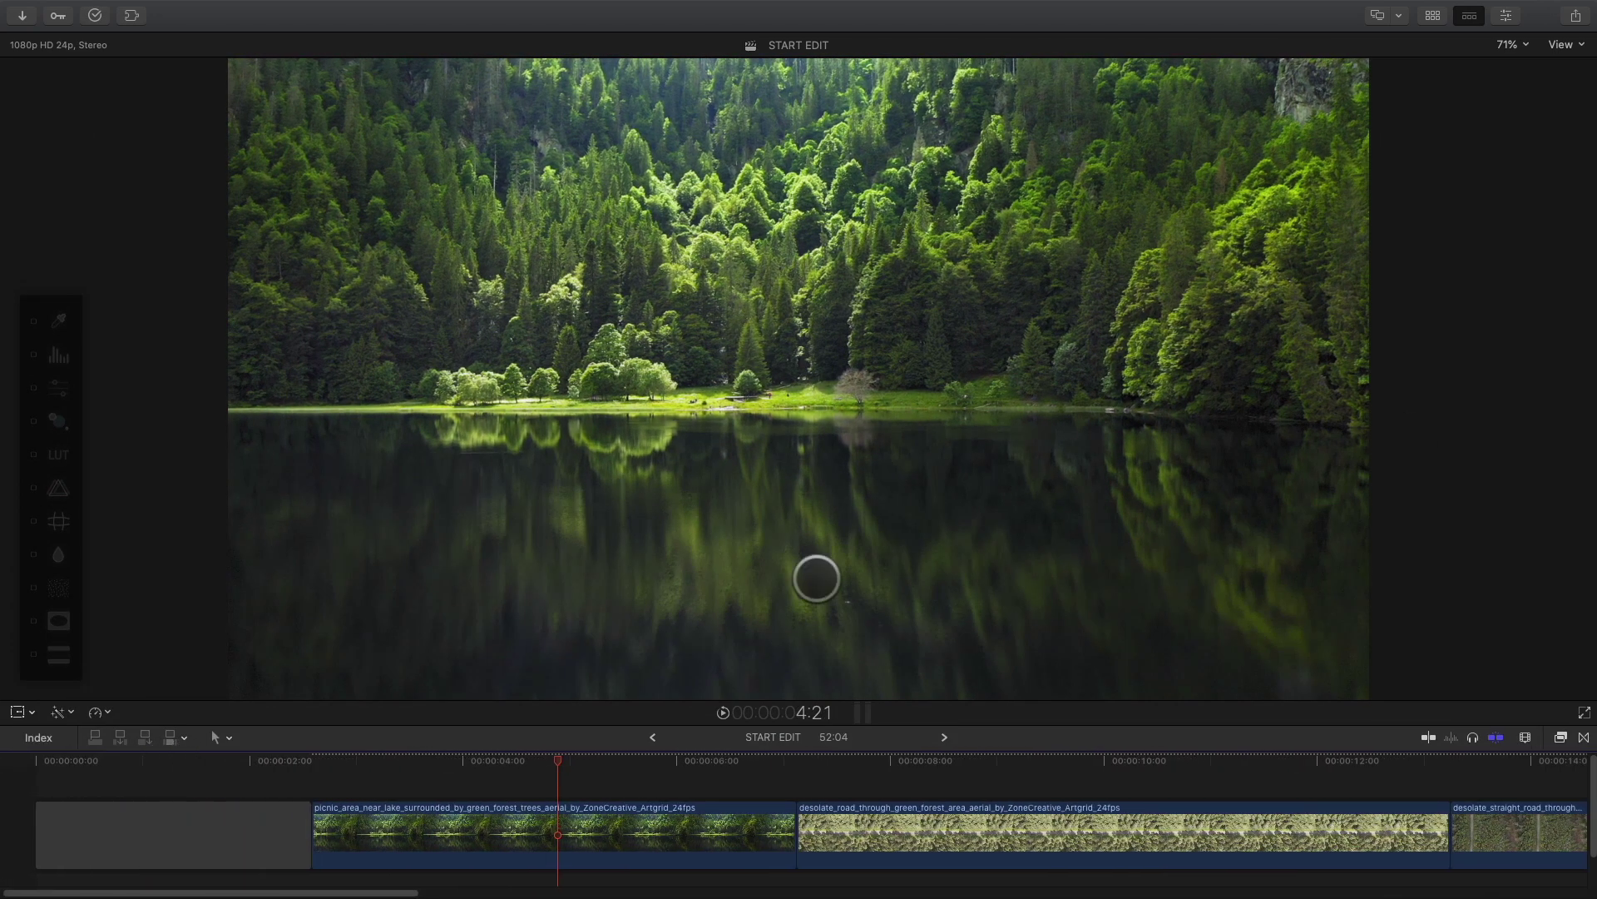
pyautogui.click(1505, 16)
pyautogui.click(530, 838)
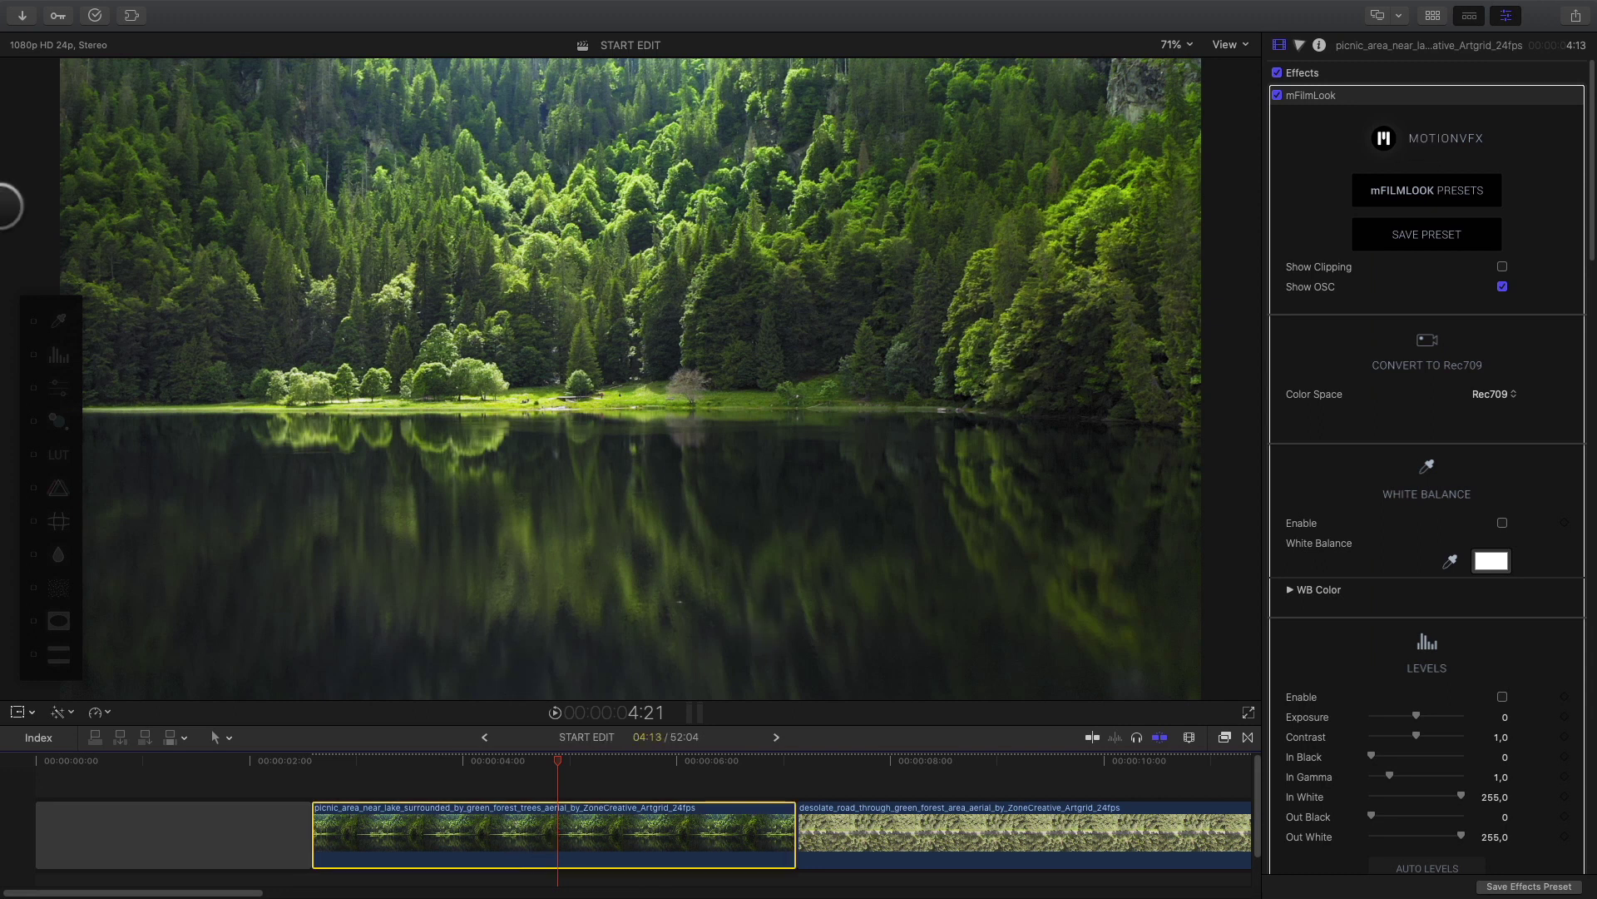
pyautogui.moveTo(50, 296); pyautogui.dragTo(111, 203)
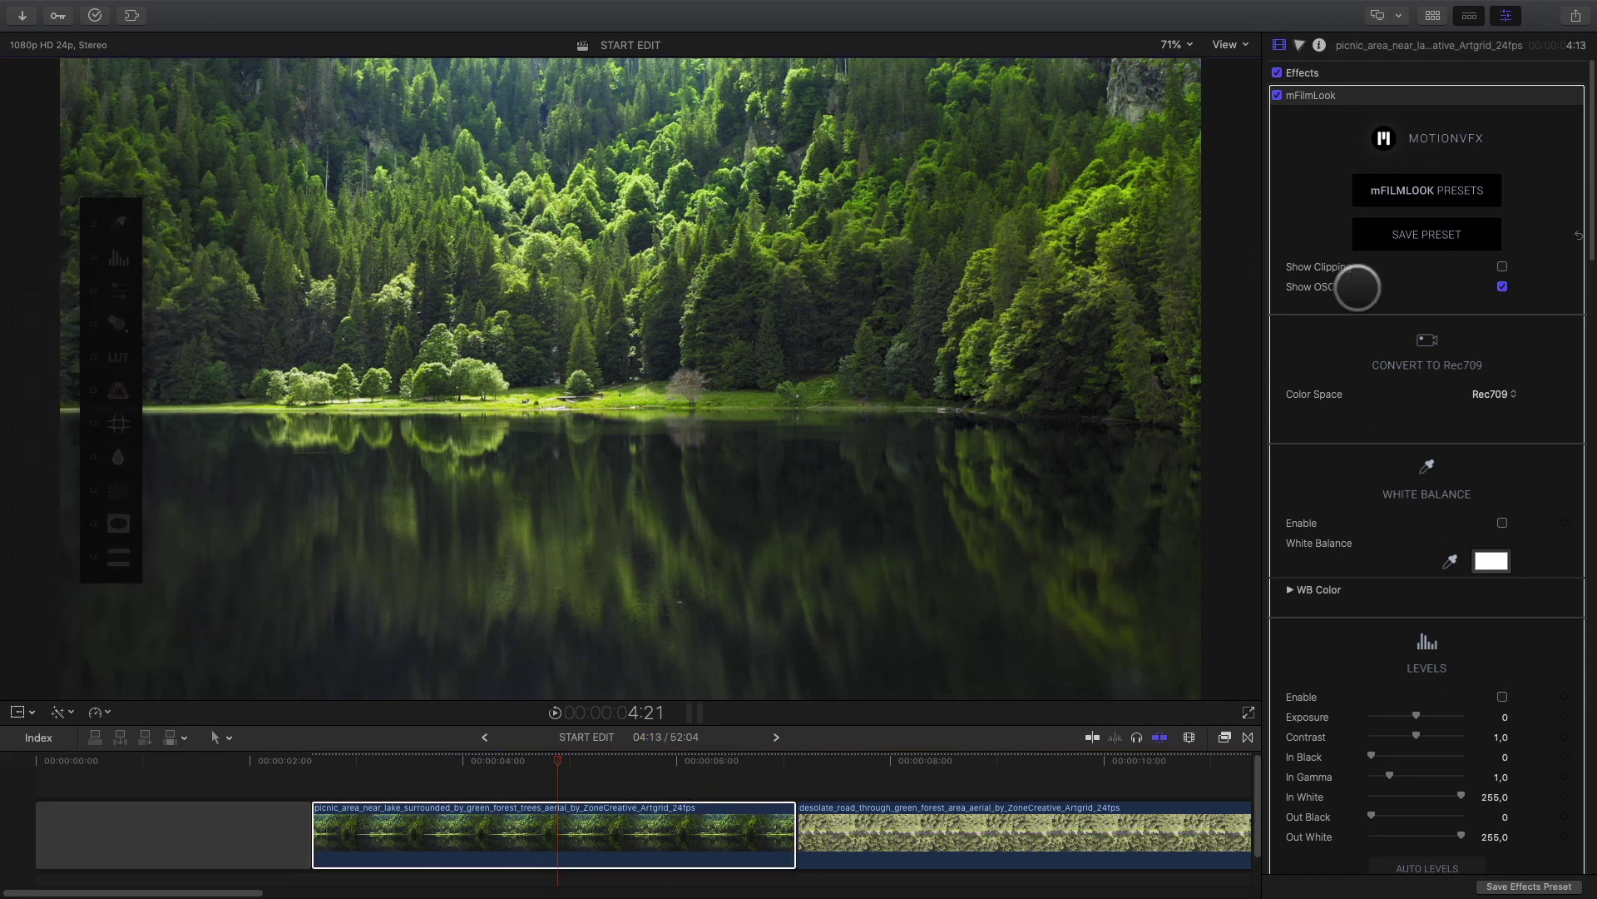
pyautogui.scroll(-10, 1365, 466)
pyautogui.scroll(-8, 1366, 469)
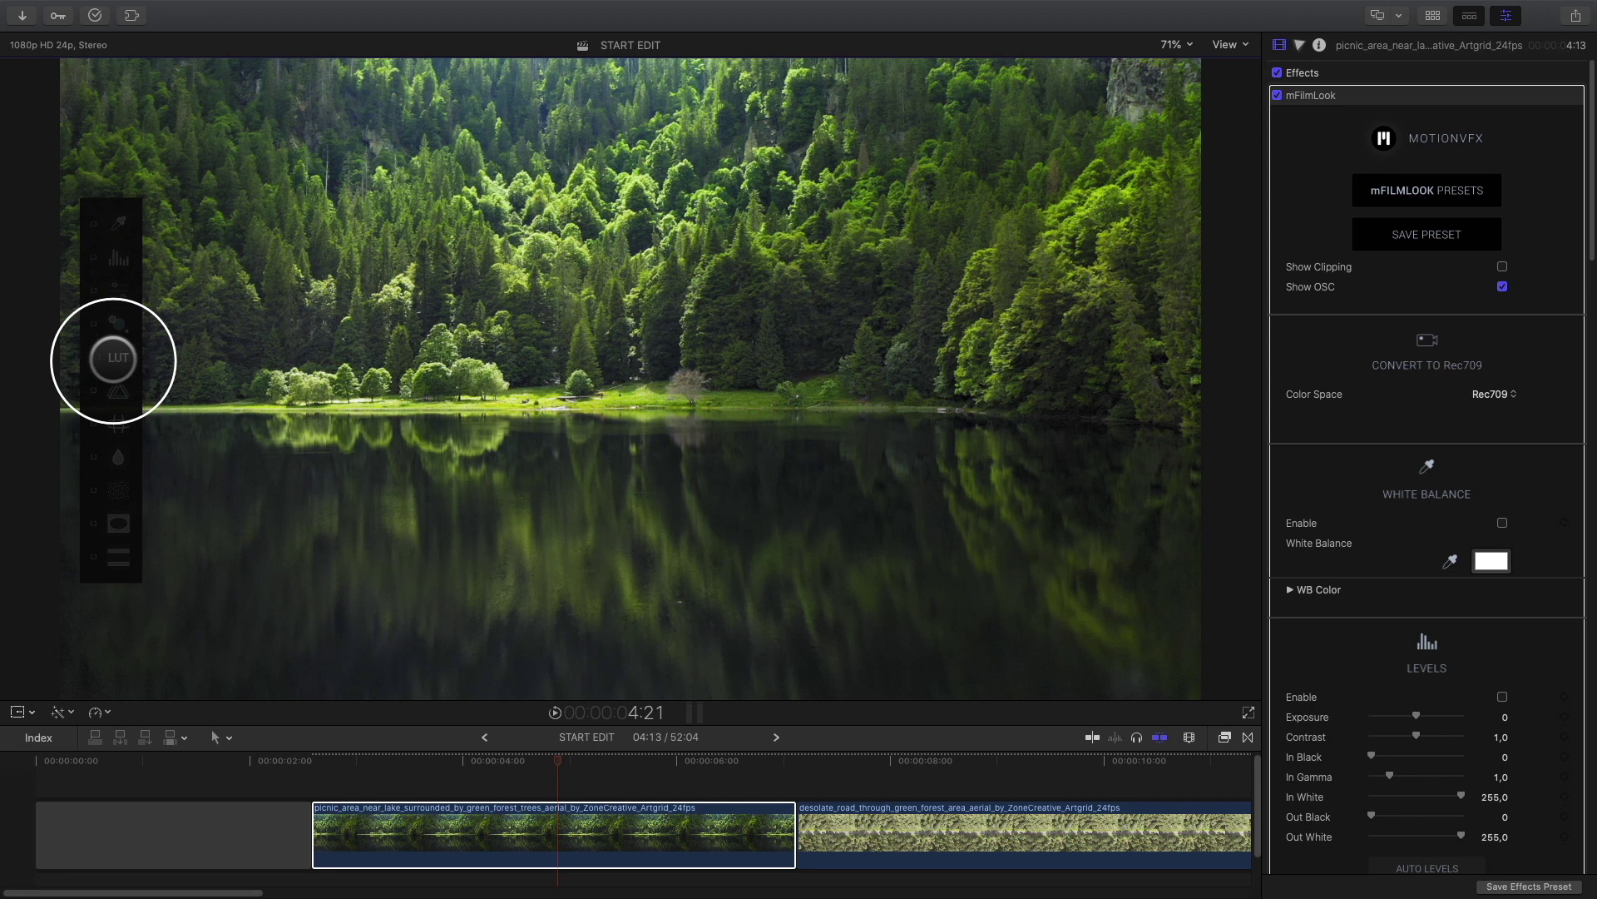
pyautogui.click(113, 359)
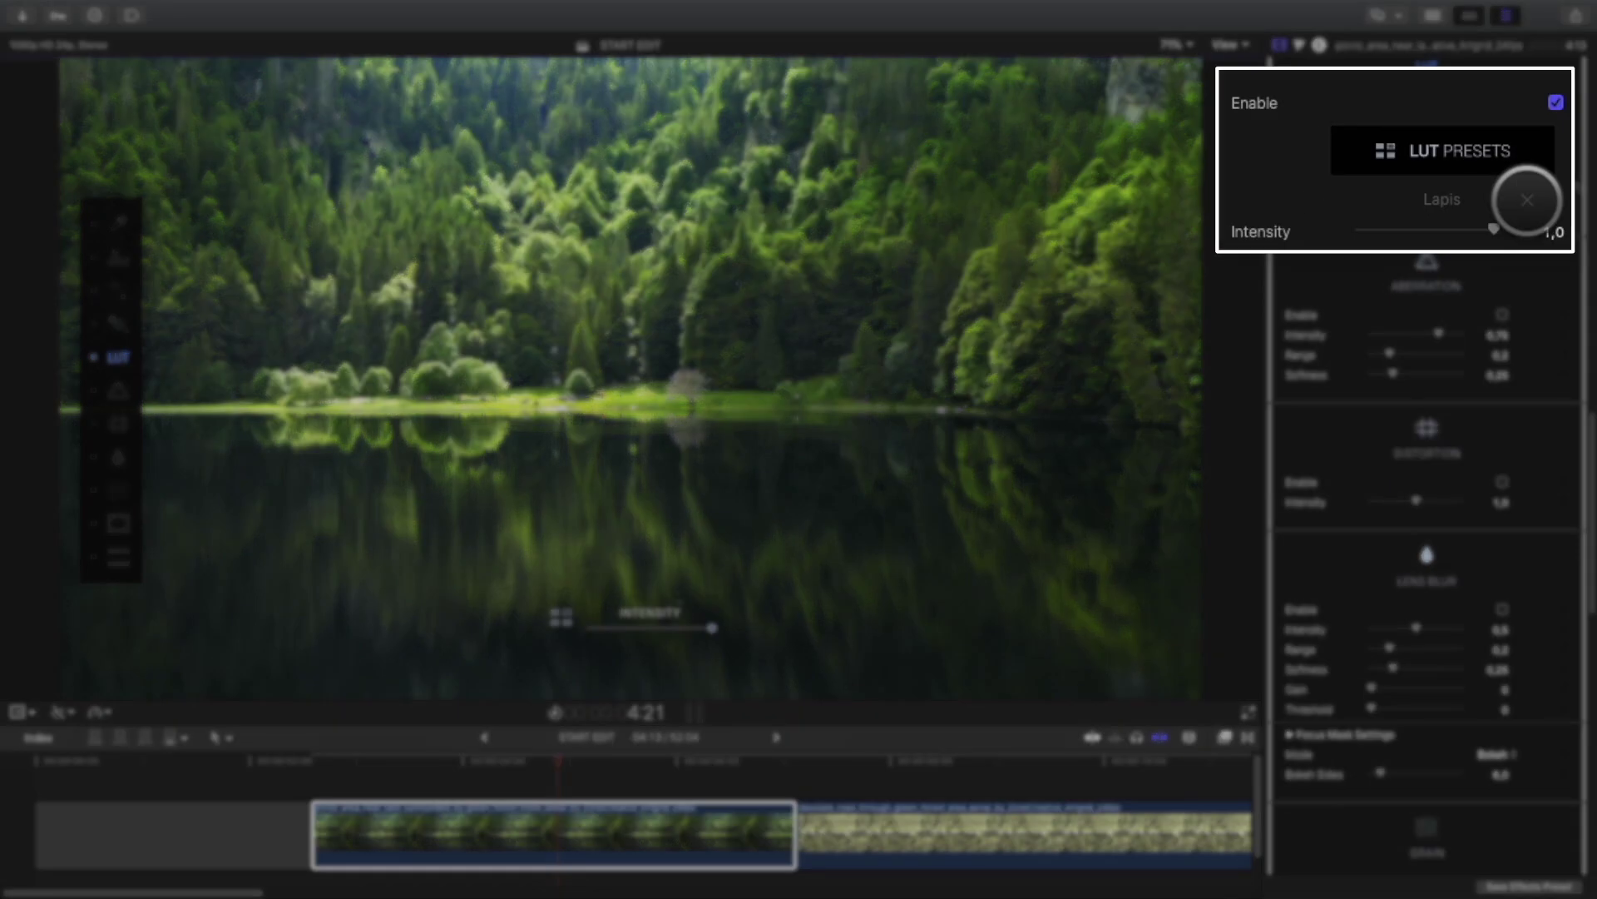
# Try the Agate, Nebulous and Thunderbolt LUT presets, then choose Brainstorm
pyautogui.click(1527, 200)
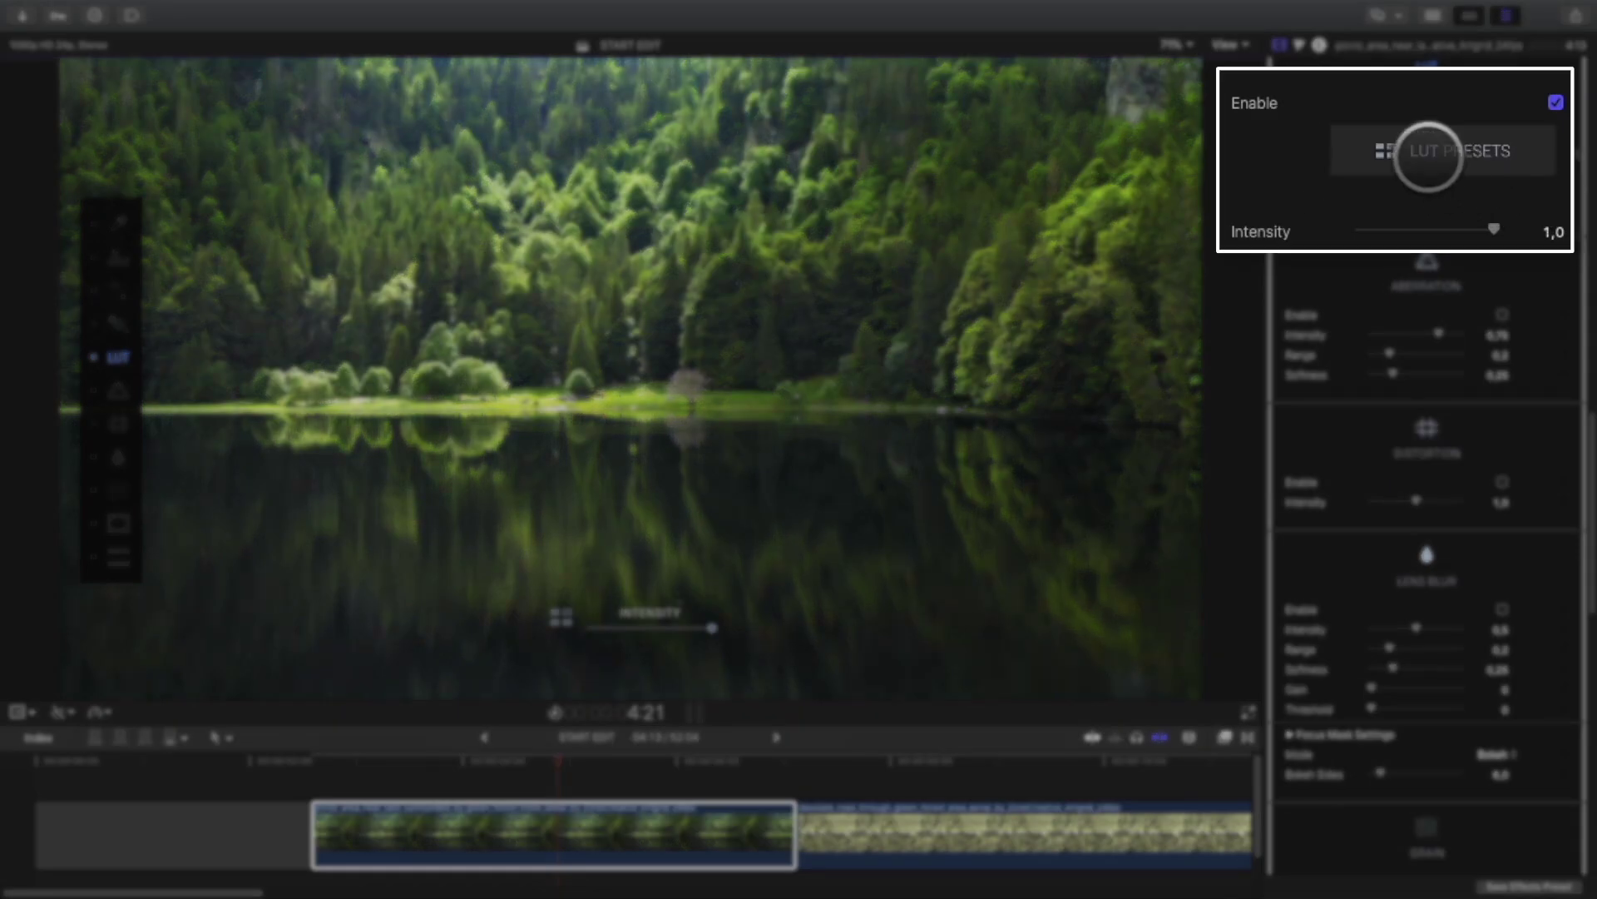
pyautogui.click(1417, 158)
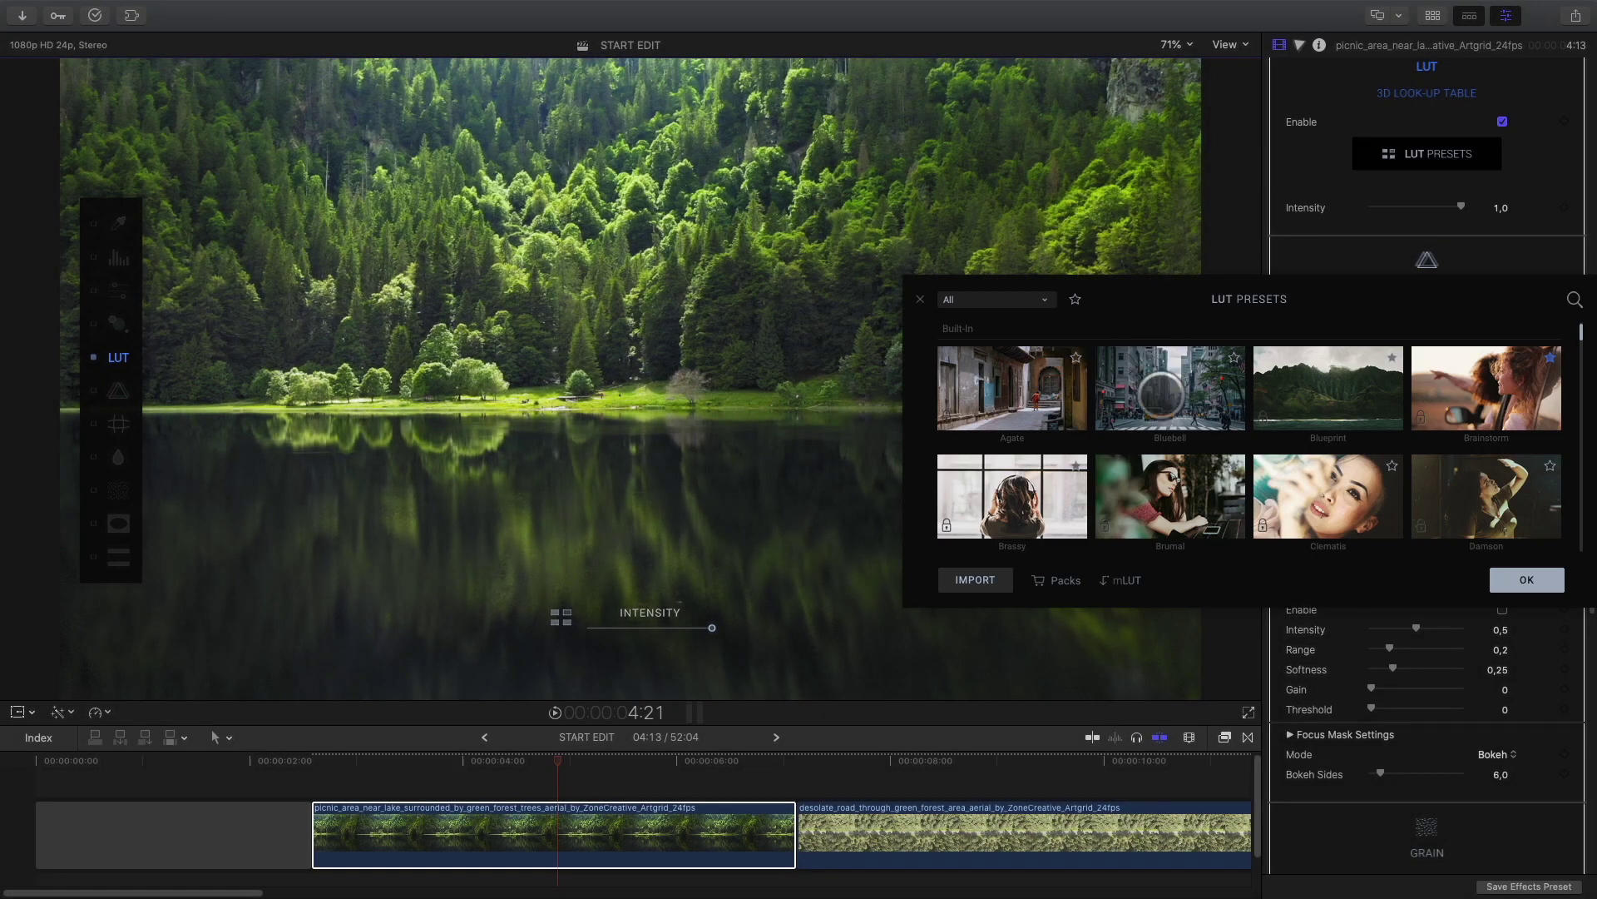
pyautogui.click(1025, 391)
pyautogui.scroll(-1, 1023, 513)
pyautogui.scroll(-1, 1024, 507)
pyautogui.click(1020, 481)
pyautogui.scroll(-5, 1020, 481)
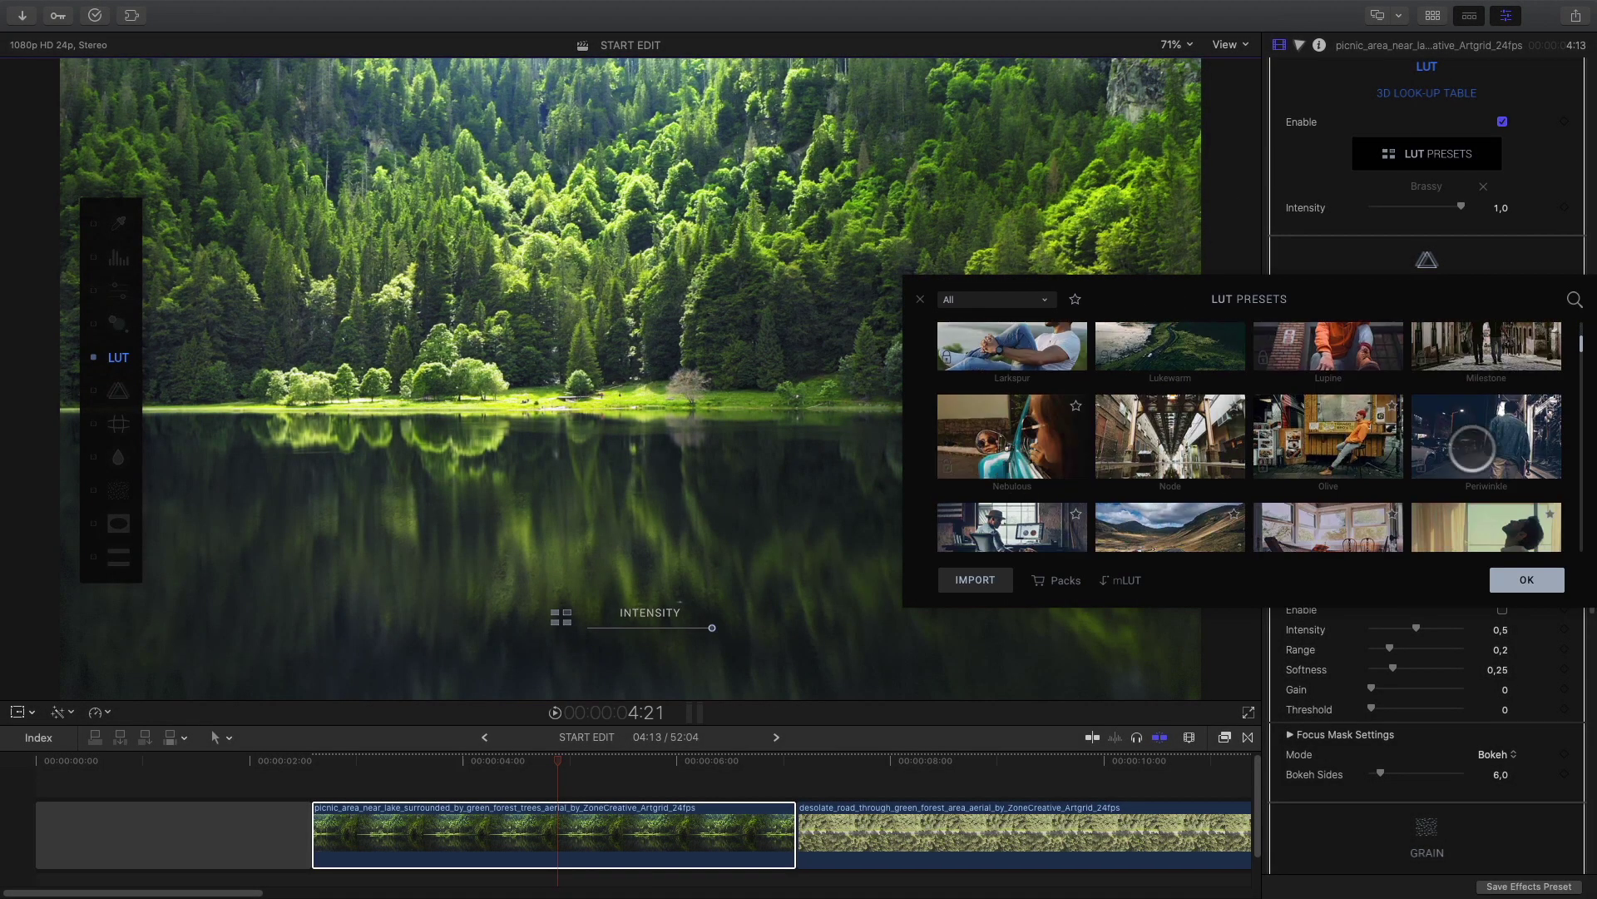
pyautogui.click(1473, 448)
pyautogui.scroll(-4, 1033, 463)
pyautogui.scroll(-2, 1033, 463)
pyautogui.click(1011, 478)
pyautogui.scroll(10, 1020, 482)
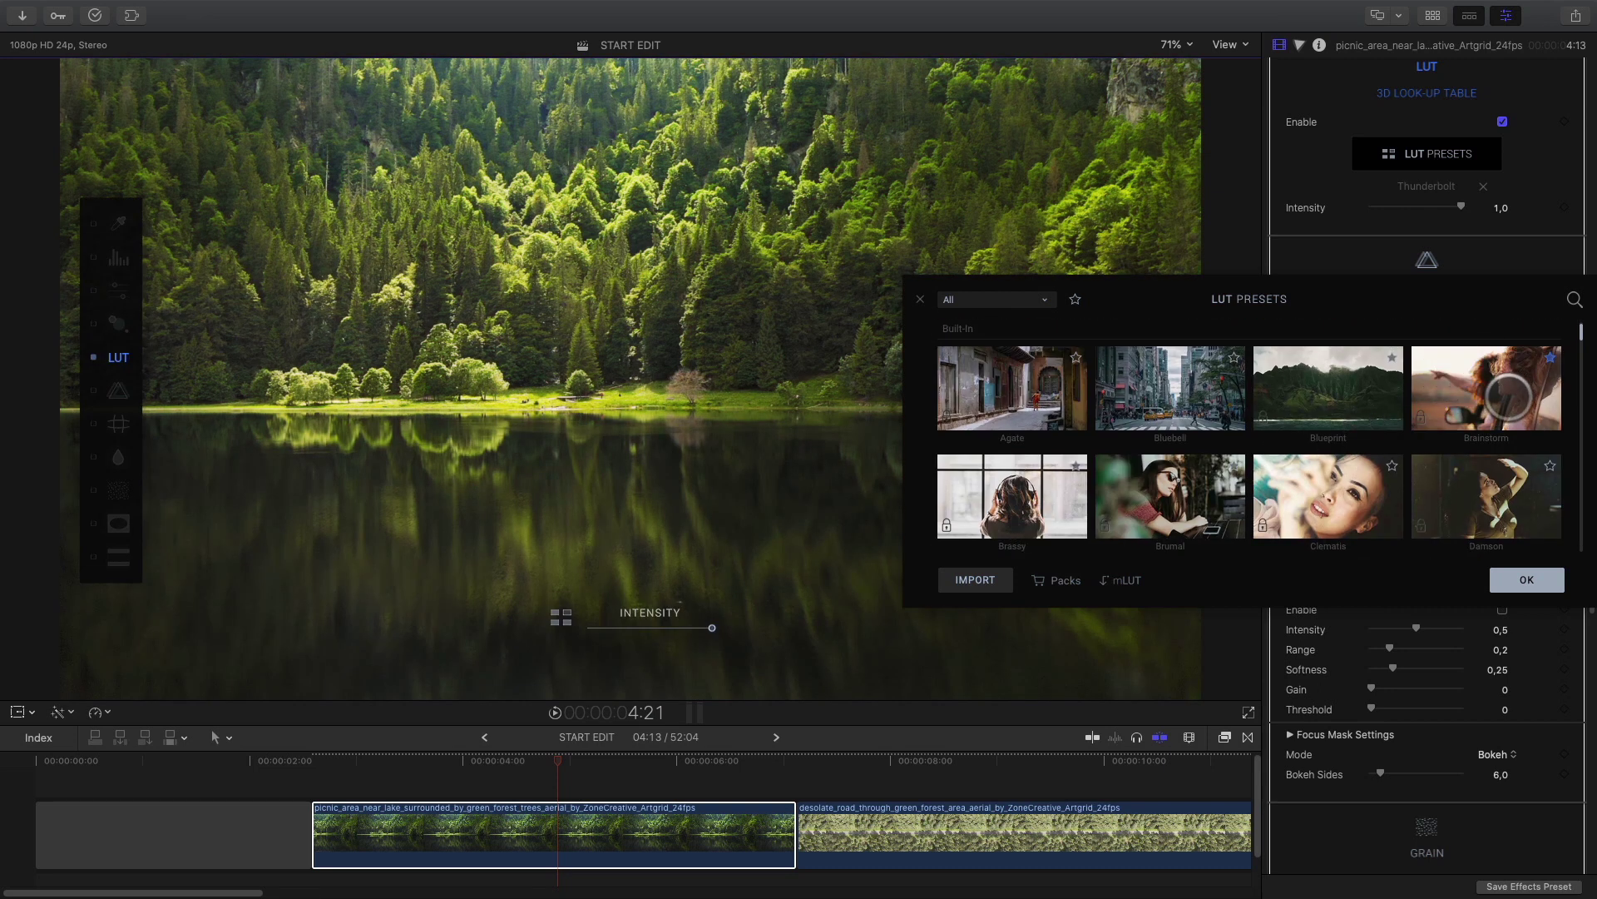
pyautogui.click(1486, 387)
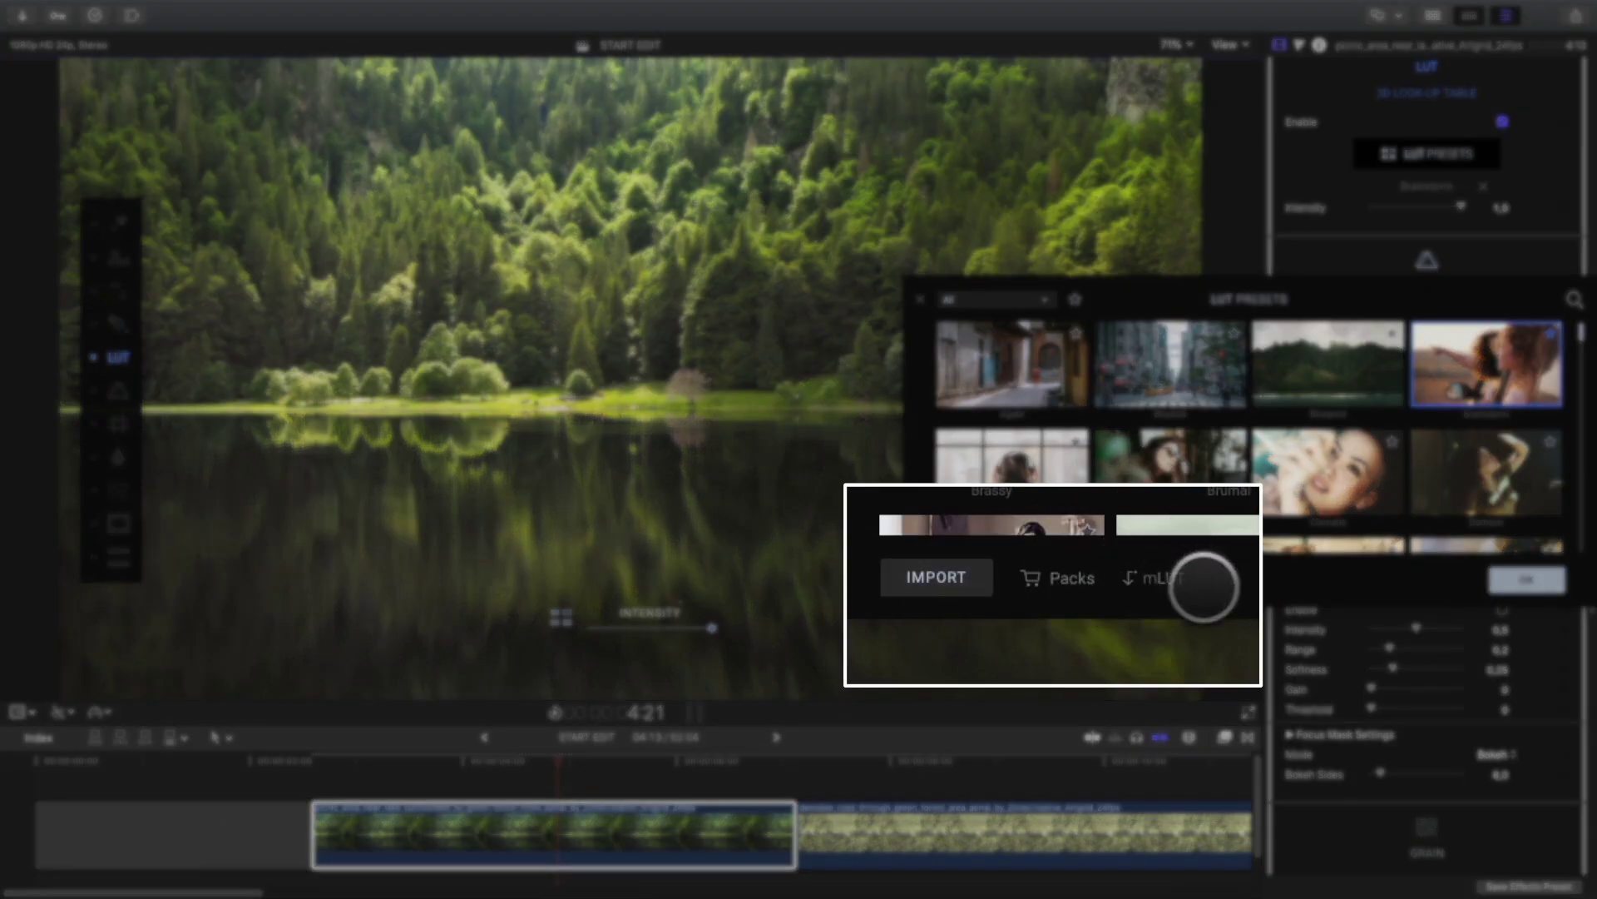
# Confirm the LUT, then enable White Balance and pick its reference colour
pyautogui.click(1526, 580)
pyautogui.scroll(15, 1383, 300)
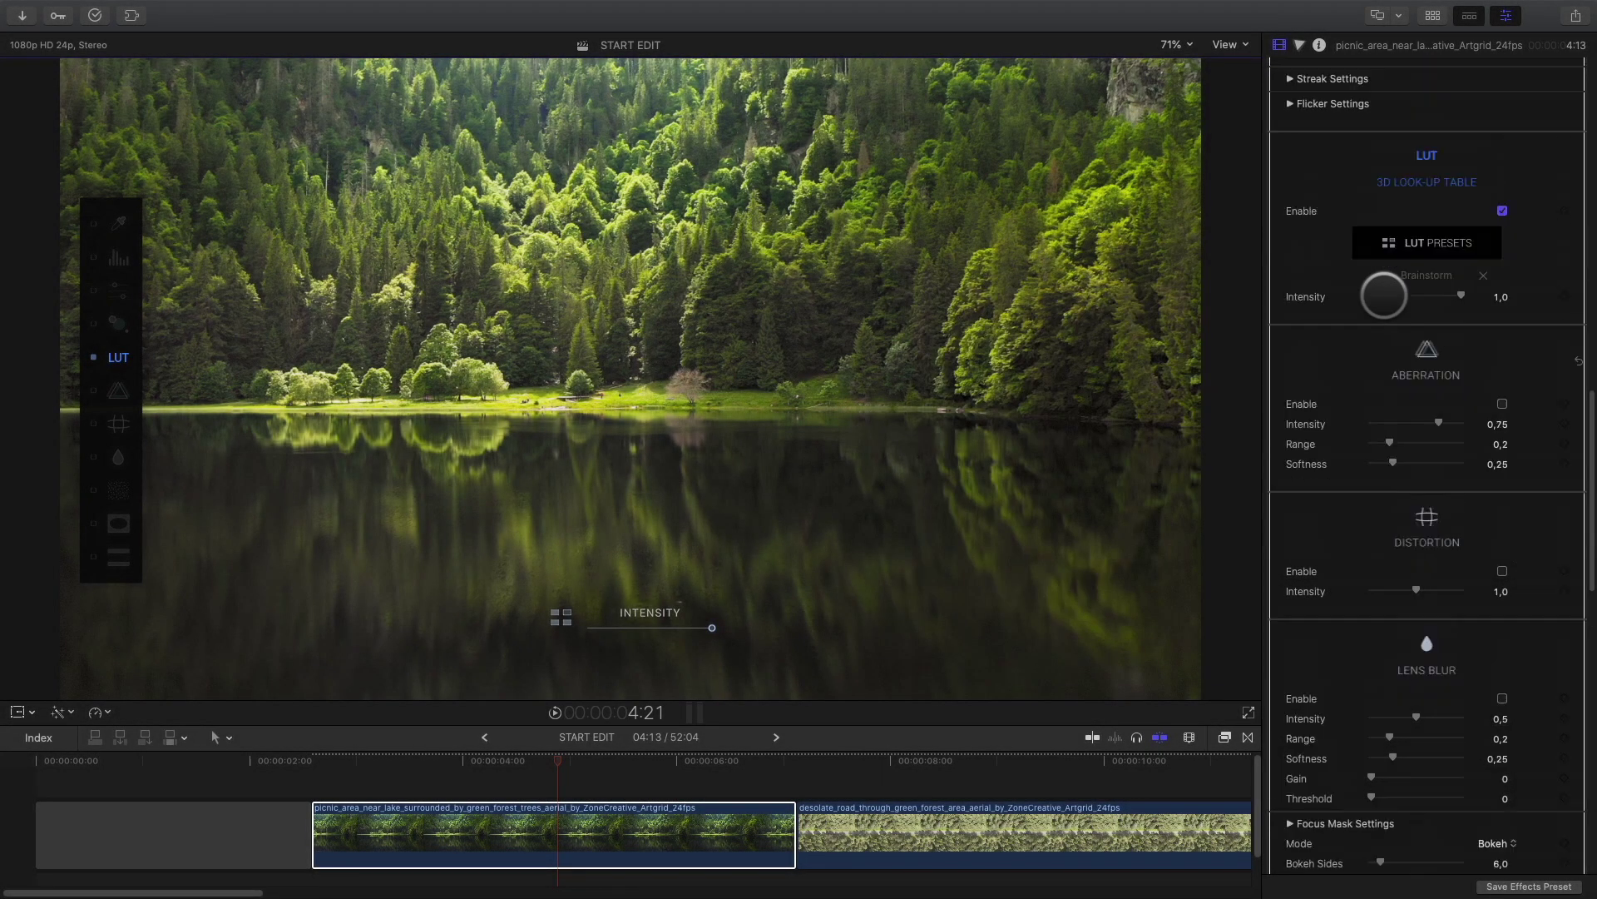
pyautogui.scroll(-5, 1500, 312)
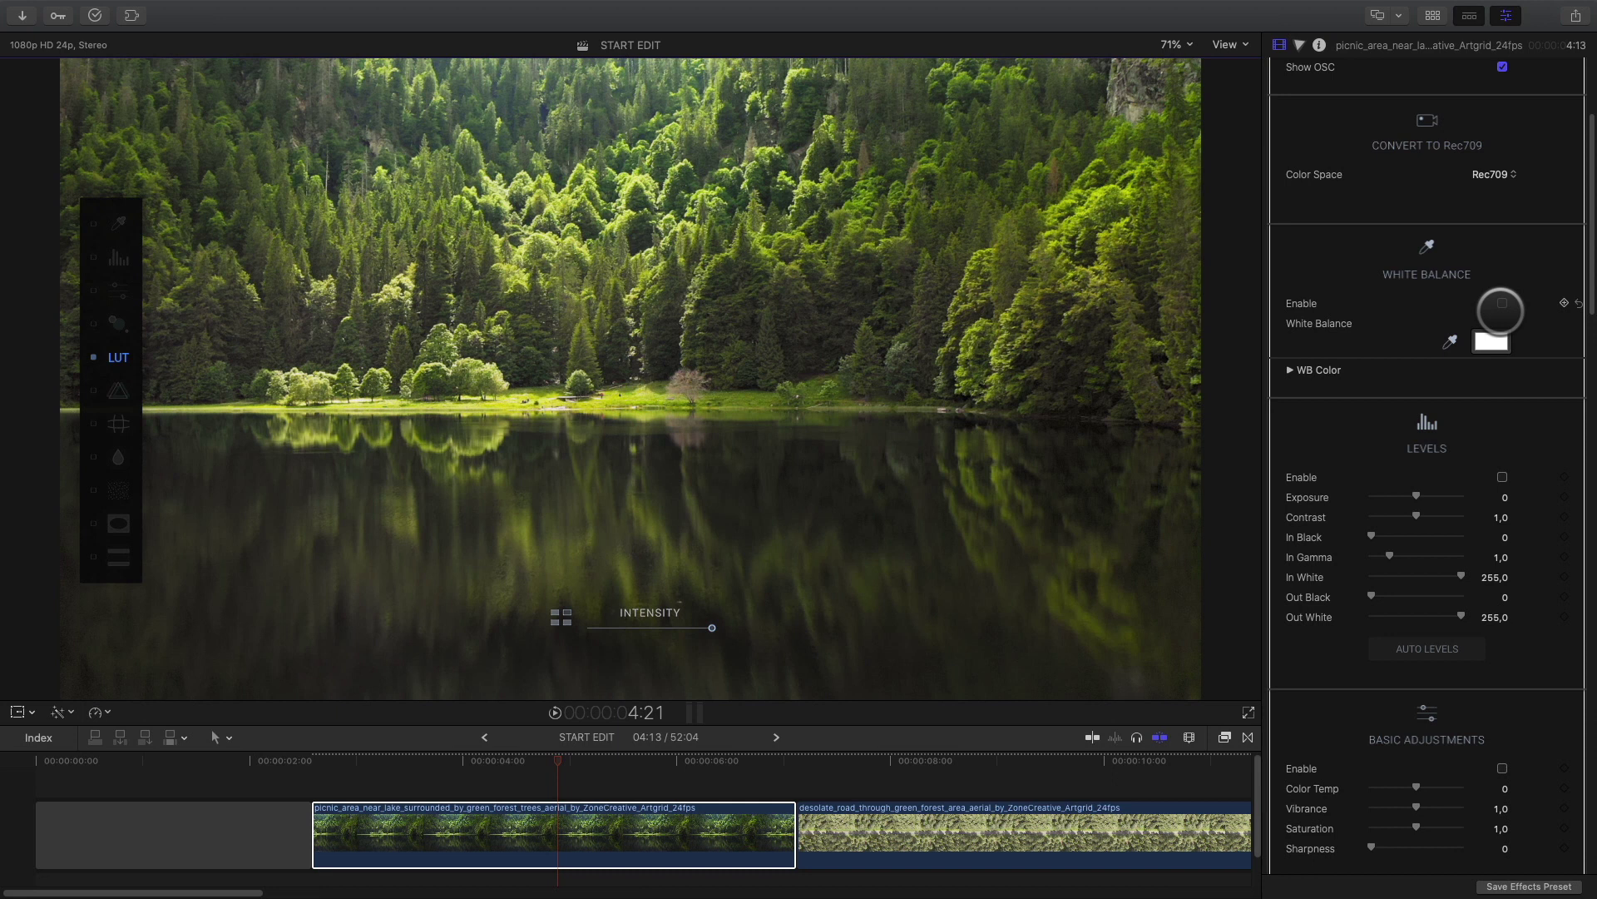
pyautogui.click(1502, 303)
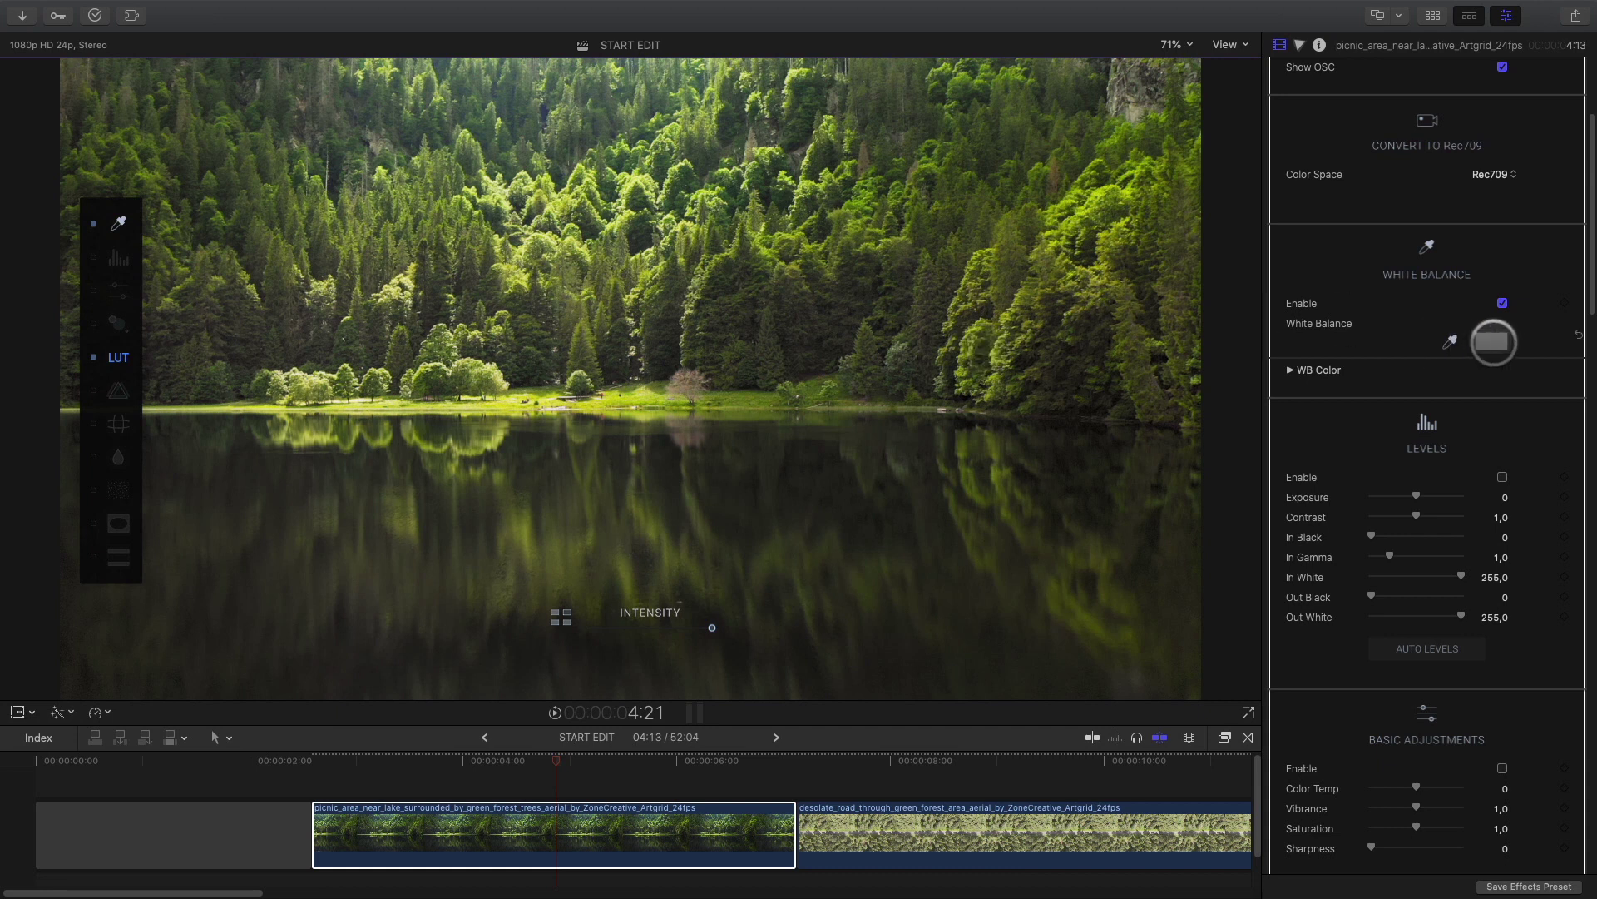
pyautogui.click(1493, 341)
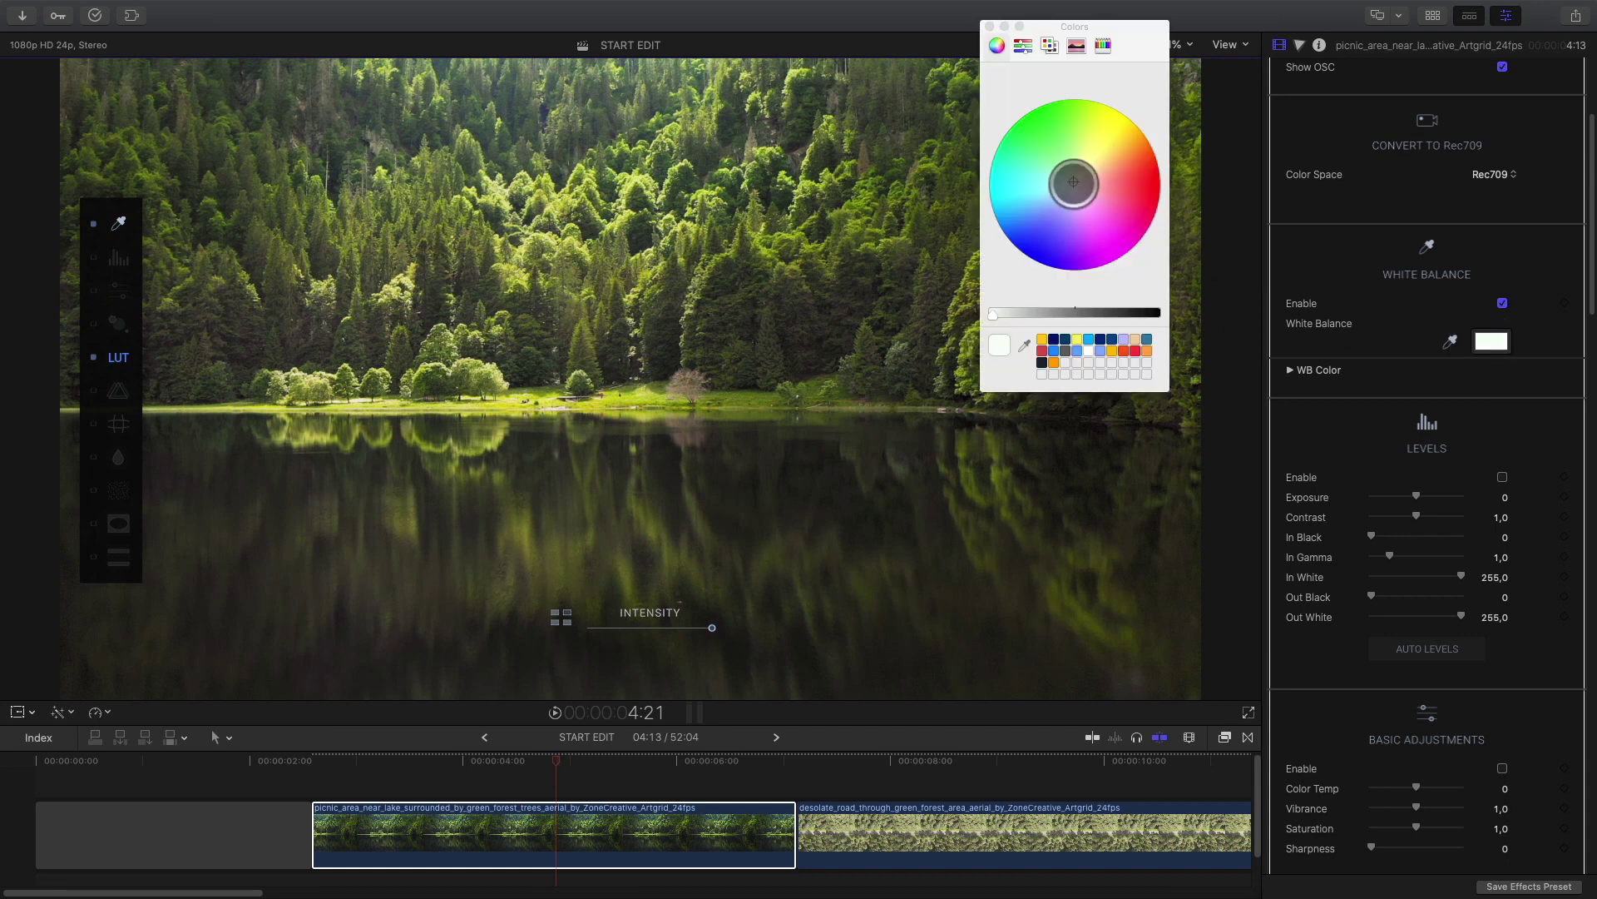
pyautogui.moveTo(1072, 182)
pyautogui.mouseDown()
pyautogui.moveTo(1034, 135)
pyautogui.moveTo(1072, 182)
pyautogui.mouseUp()
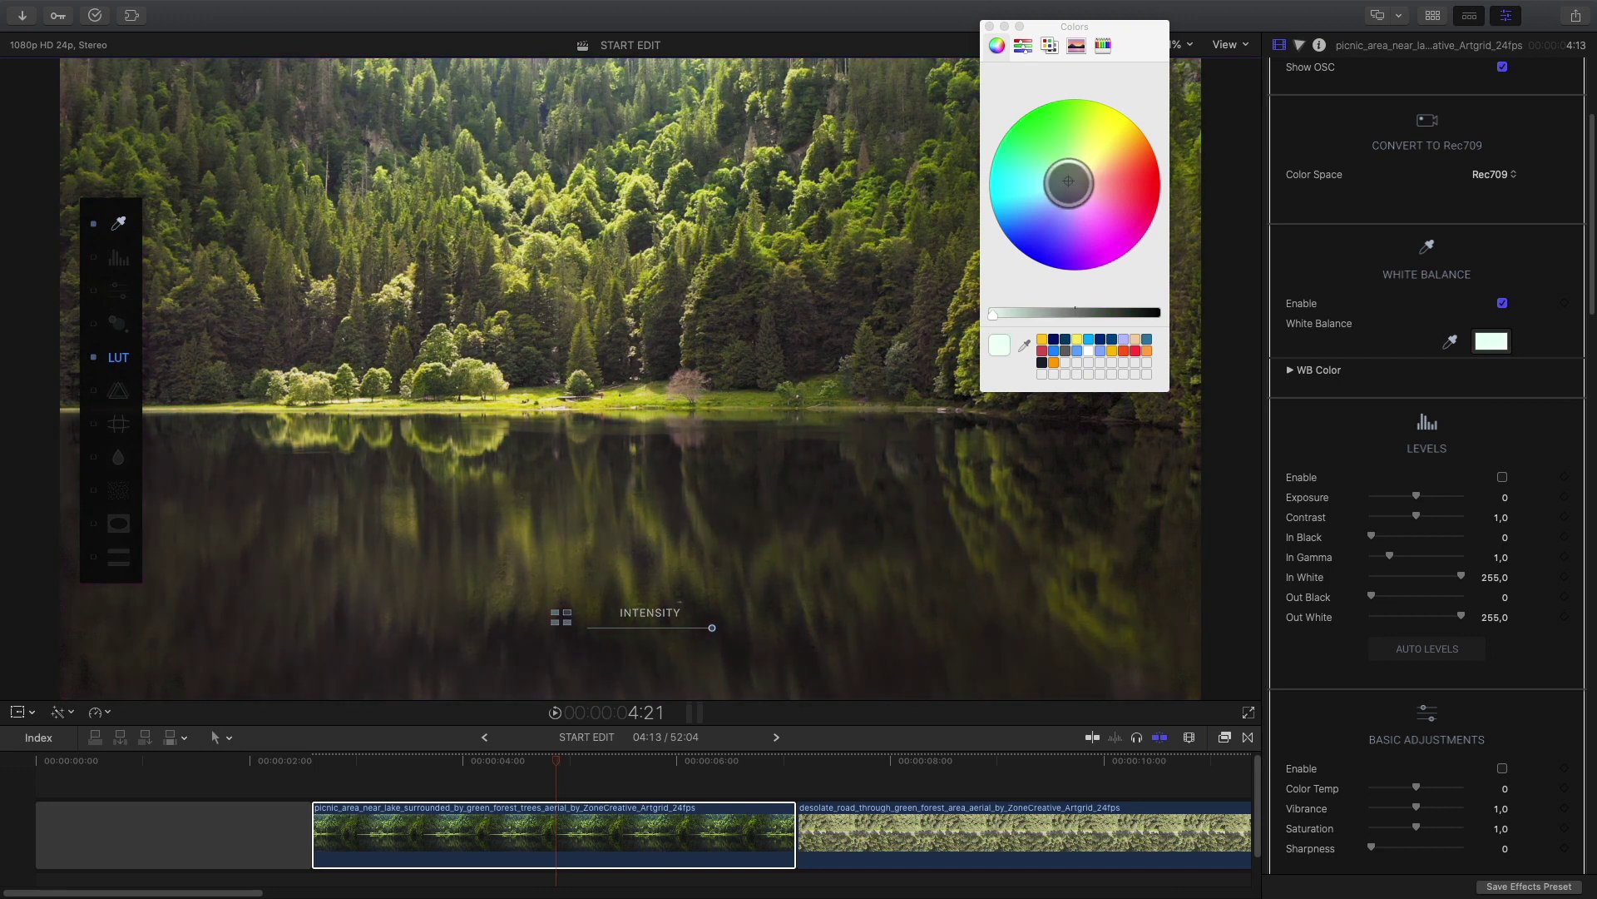
pyautogui.click(990, 26)
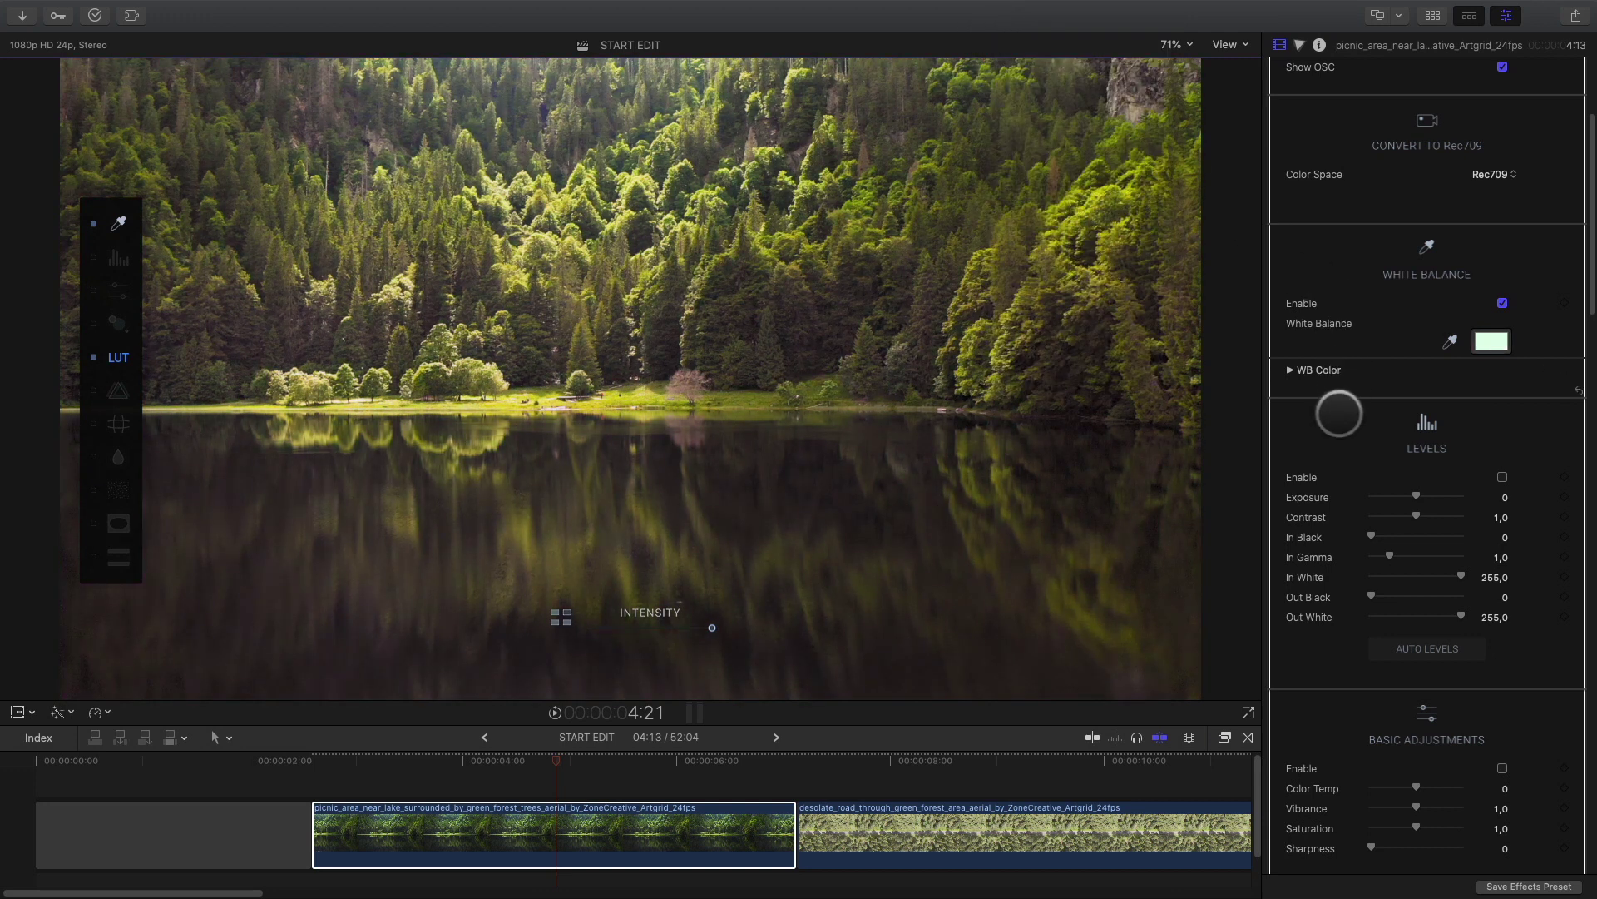
# Enable Levels and set In Gamma to 0,91
pyautogui.scroll(-2, 1334, 443)
pyautogui.scroll(-2, 1334, 443)
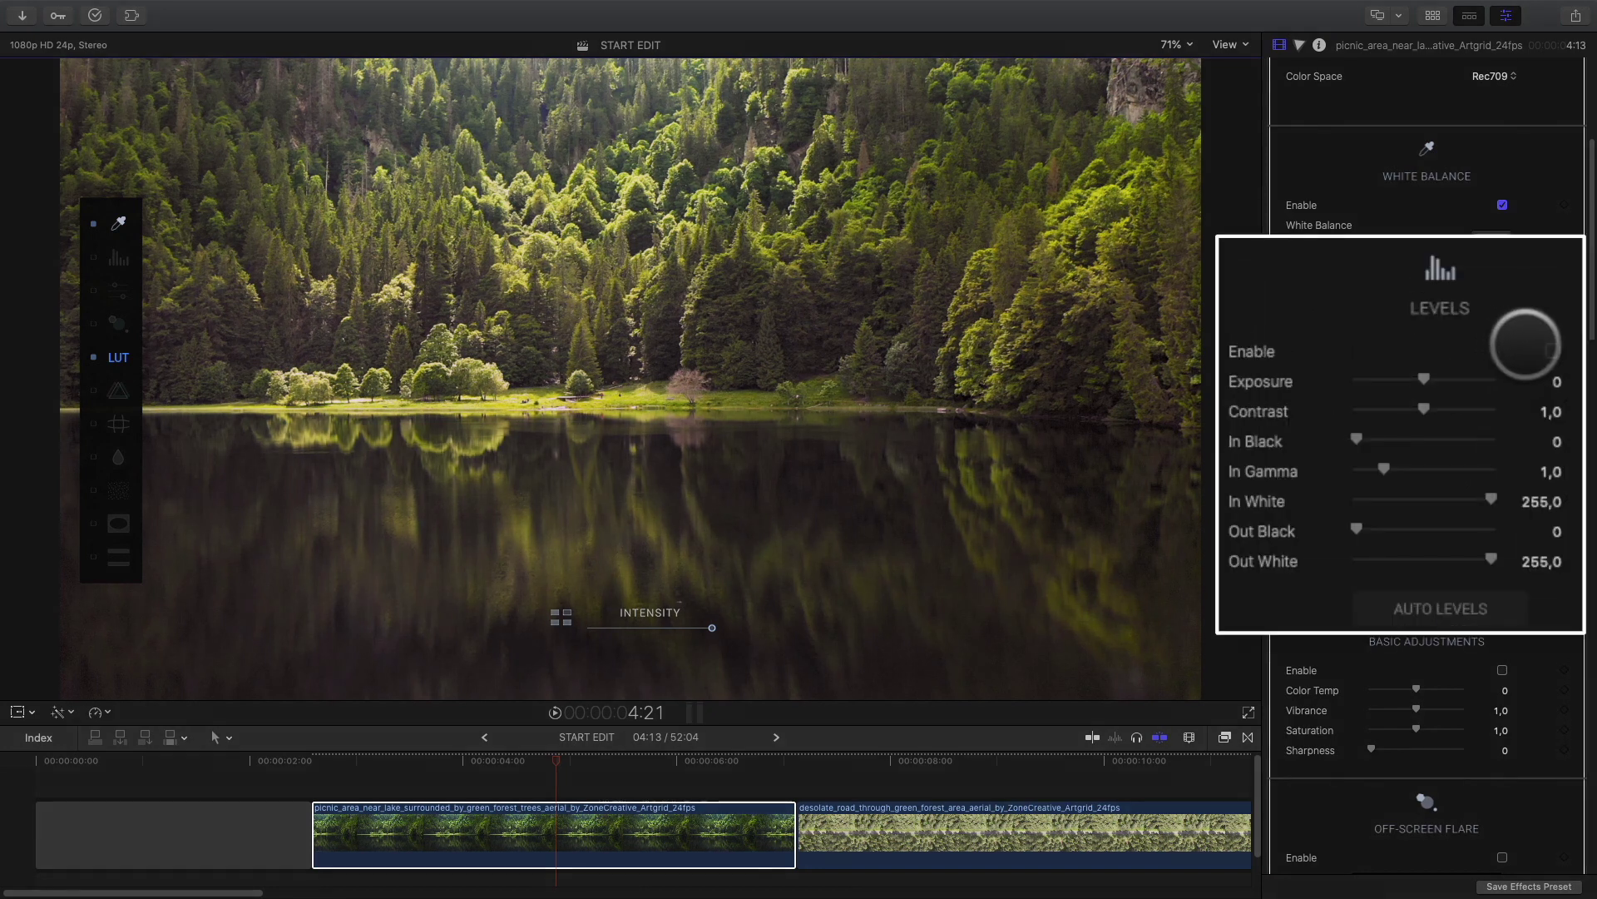
pyautogui.click(1502, 378)
pyautogui.click(1503, 378)
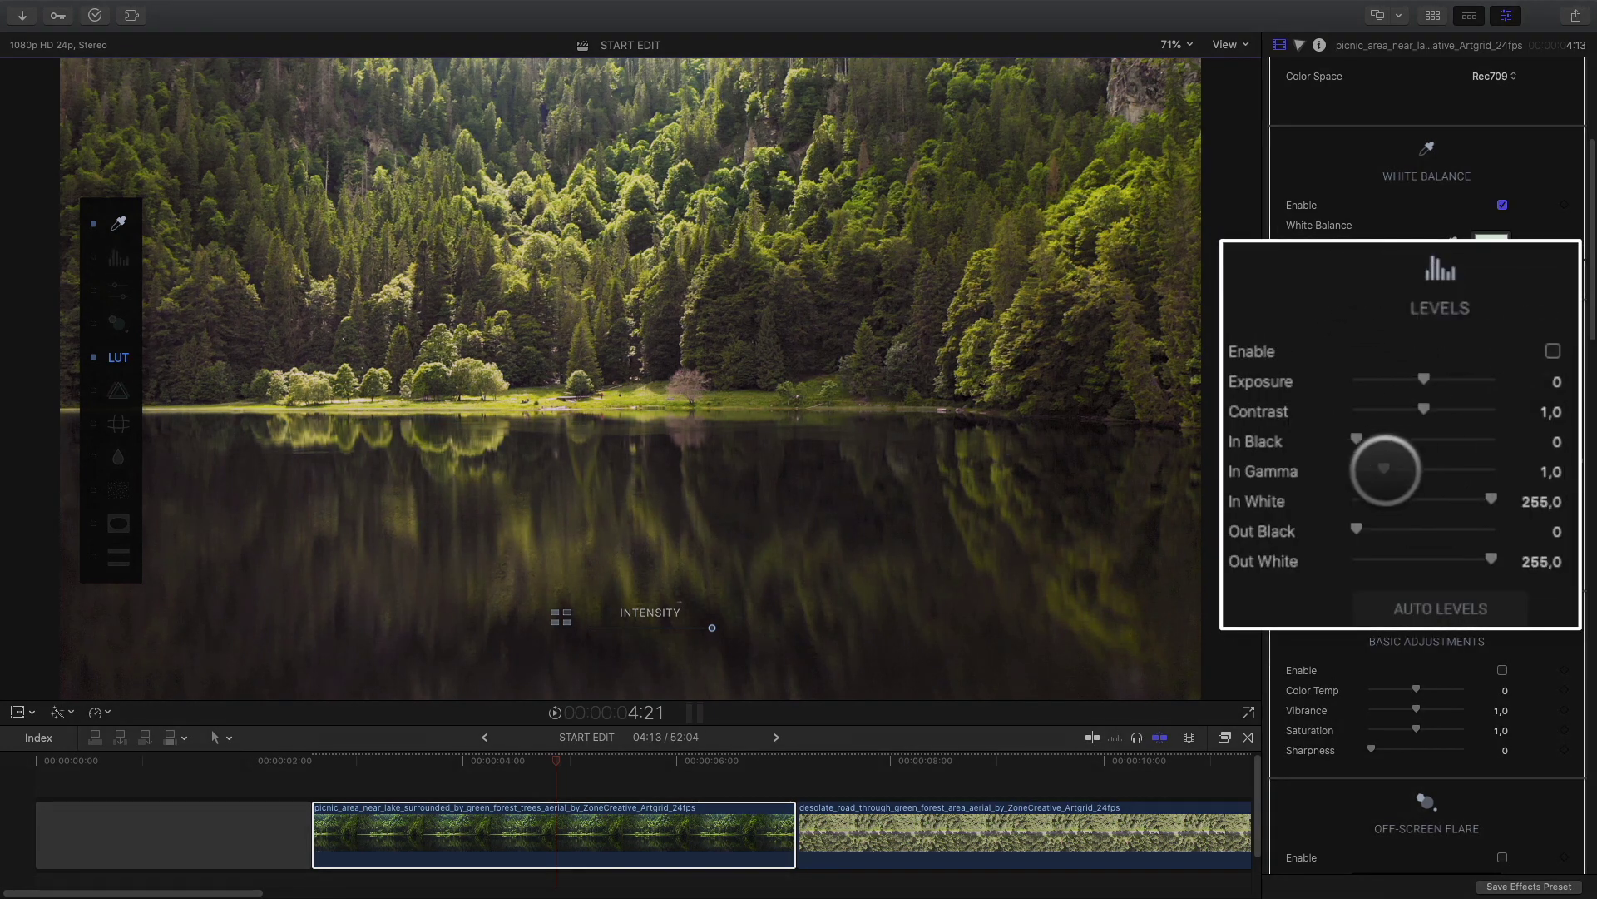
pyautogui.click(1552, 352)
pyautogui.moveTo(1384, 469); pyautogui.dragTo(1380, 468)
pyautogui.moveTo(624, 629); pyautogui.dragTo(624, 628)
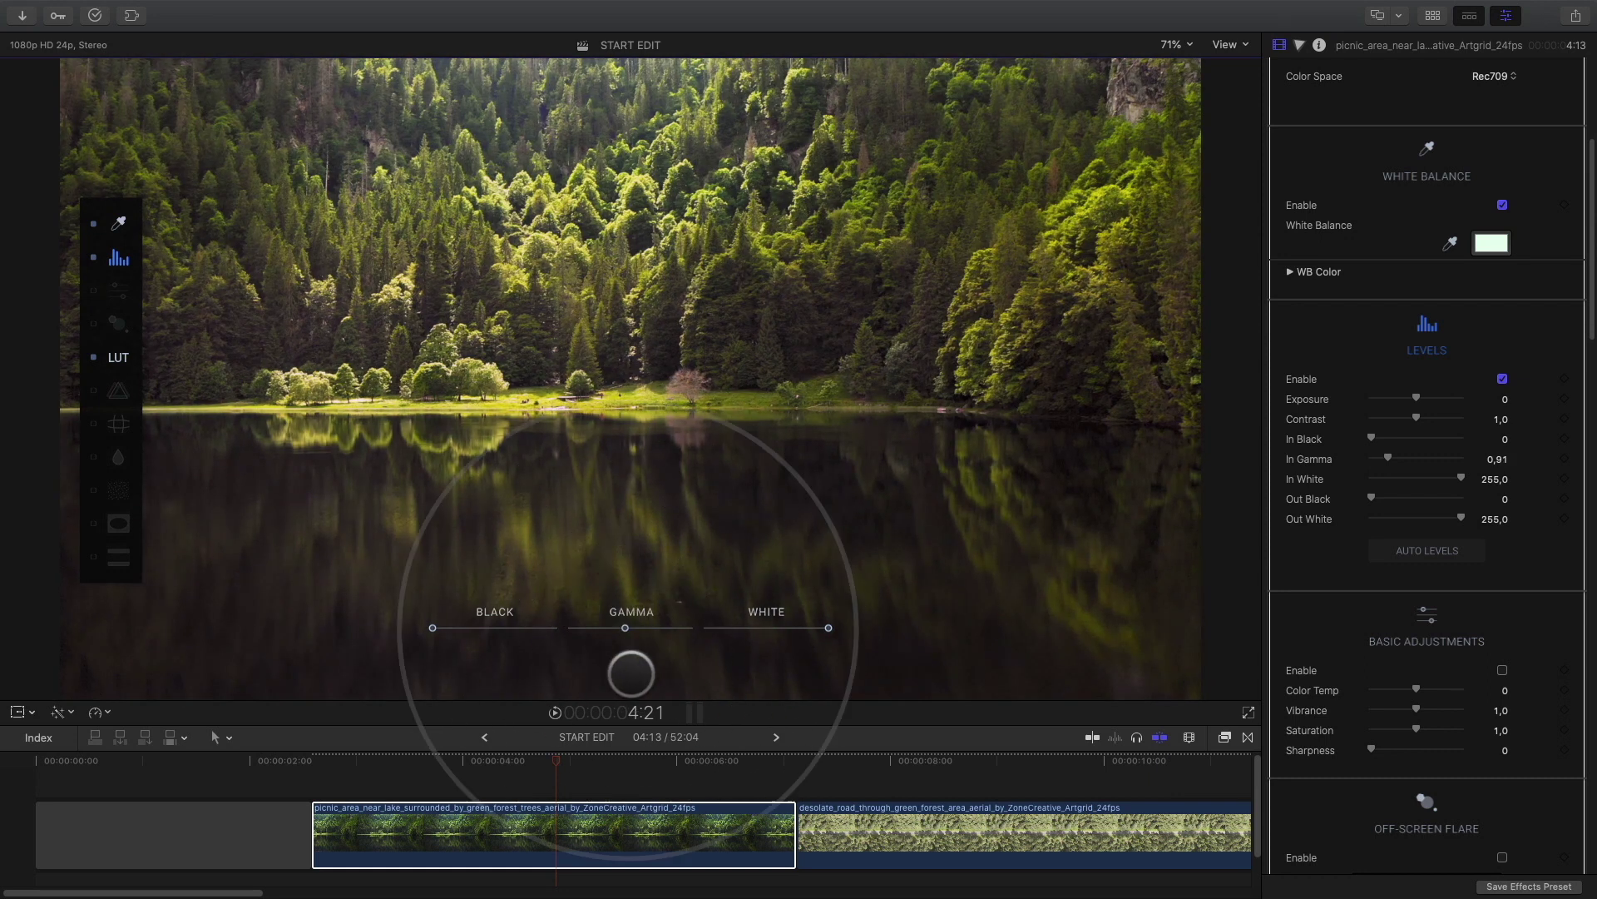
pyautogui.moveTo(433, 628); pyautogui.dragTo(421, 628)
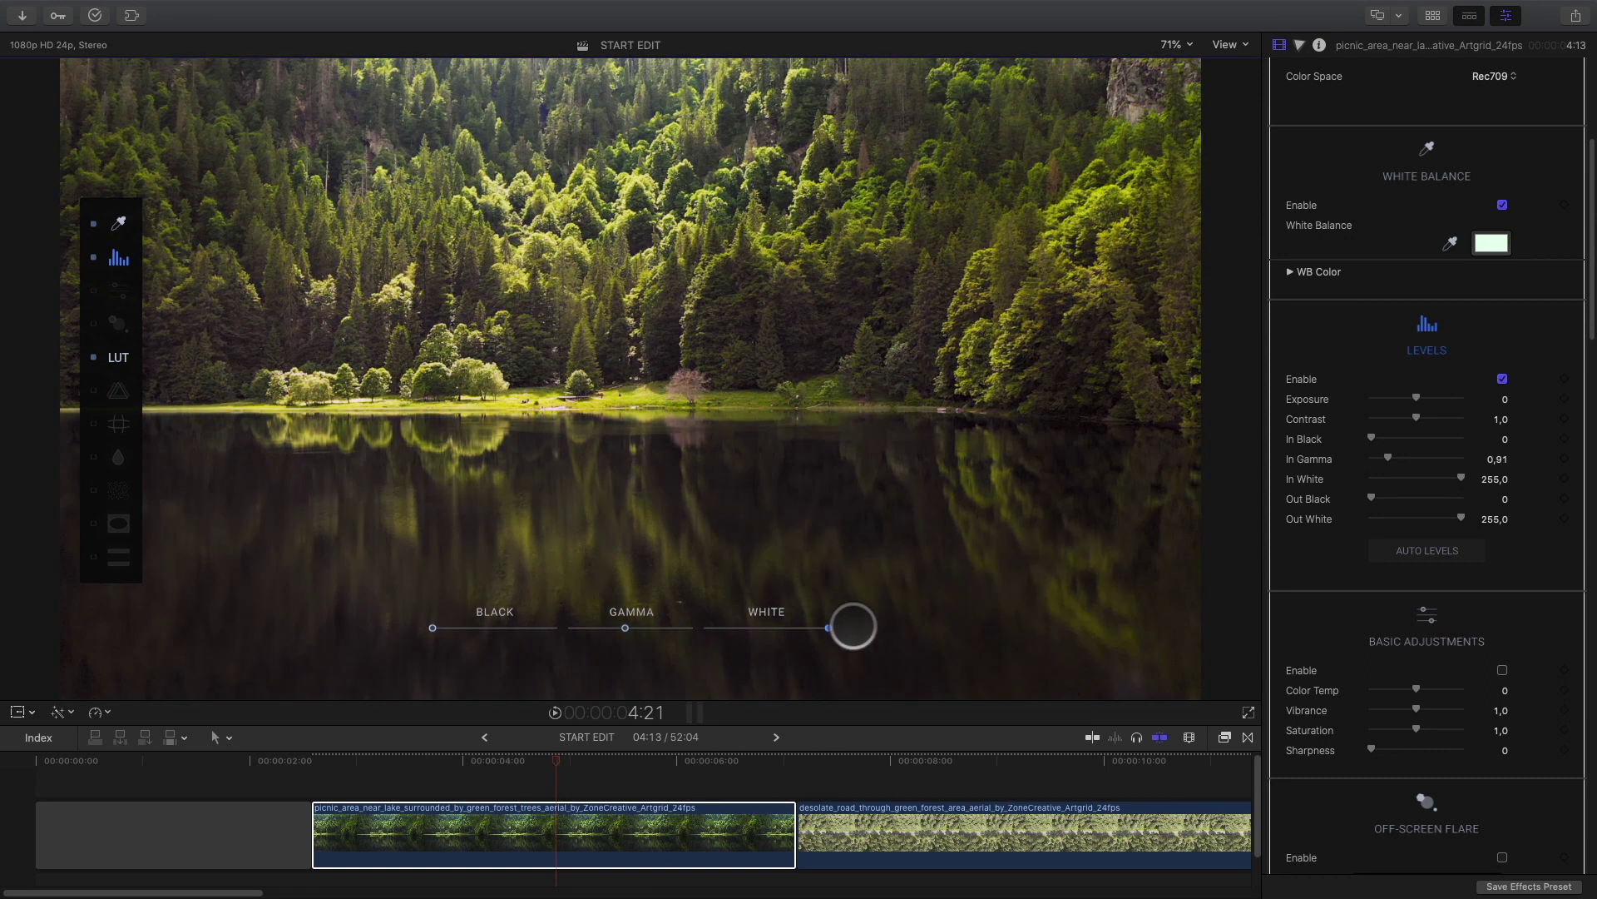
# Enable Basic Adjustments and lower Saturation to 0,65
pyautogui.scroll(-4, 1319, 571)
pyautogui.click(1502, 504)
pyautogui.scroll(-2, 1329, 491)
pyautogui.click(1416, 470)
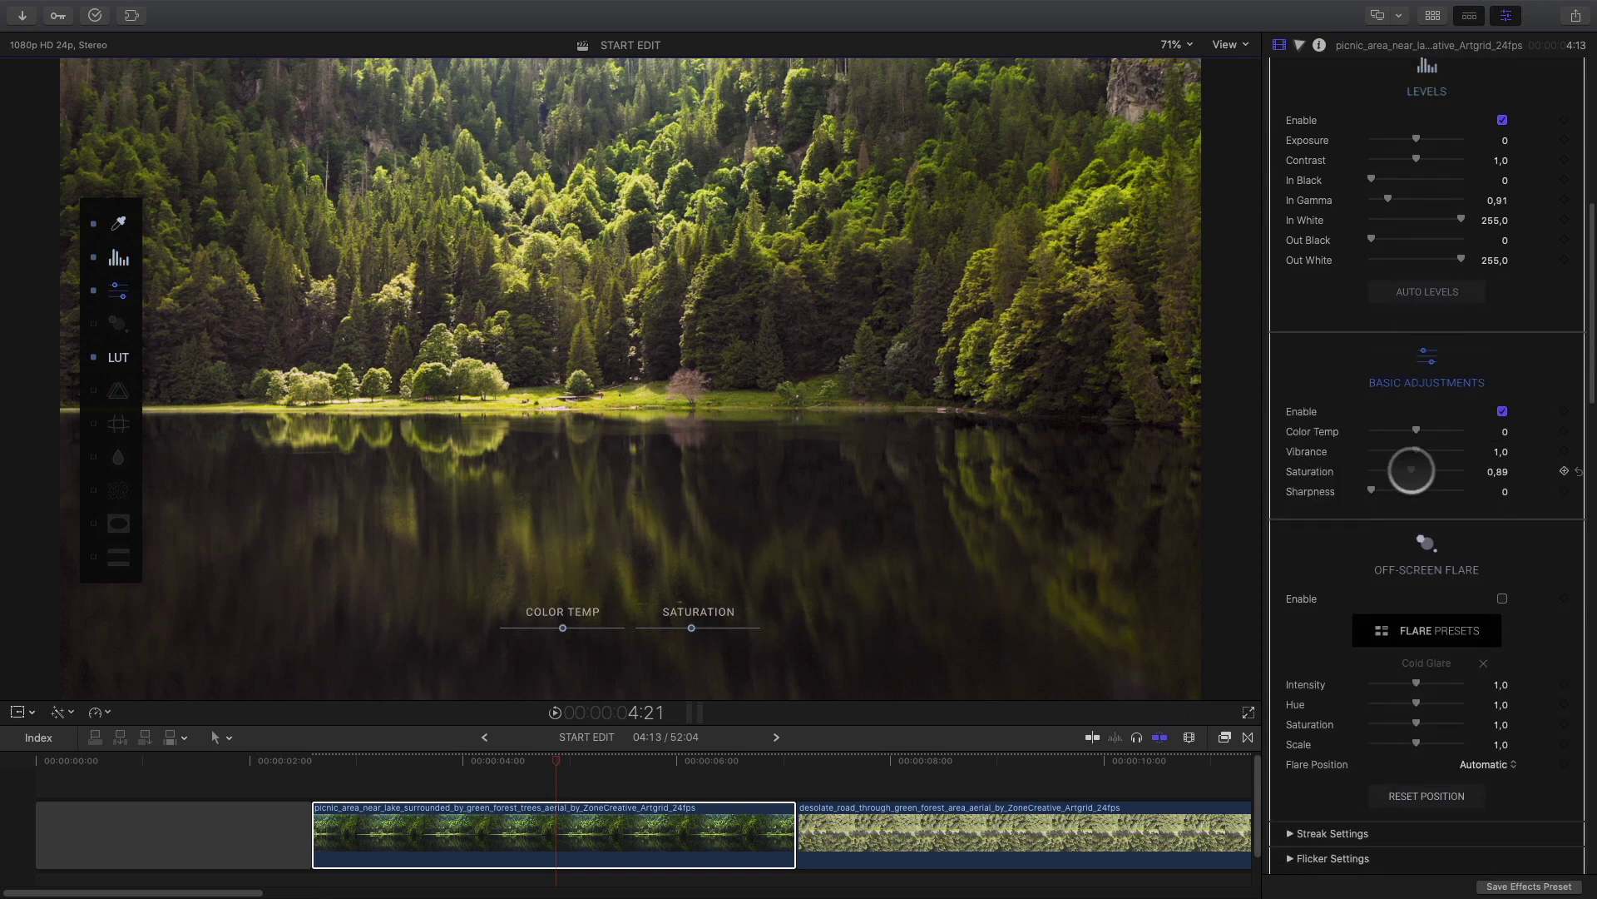
pyautogui.moveTo(683, 628); pyautogui.dragTo(677, 628)
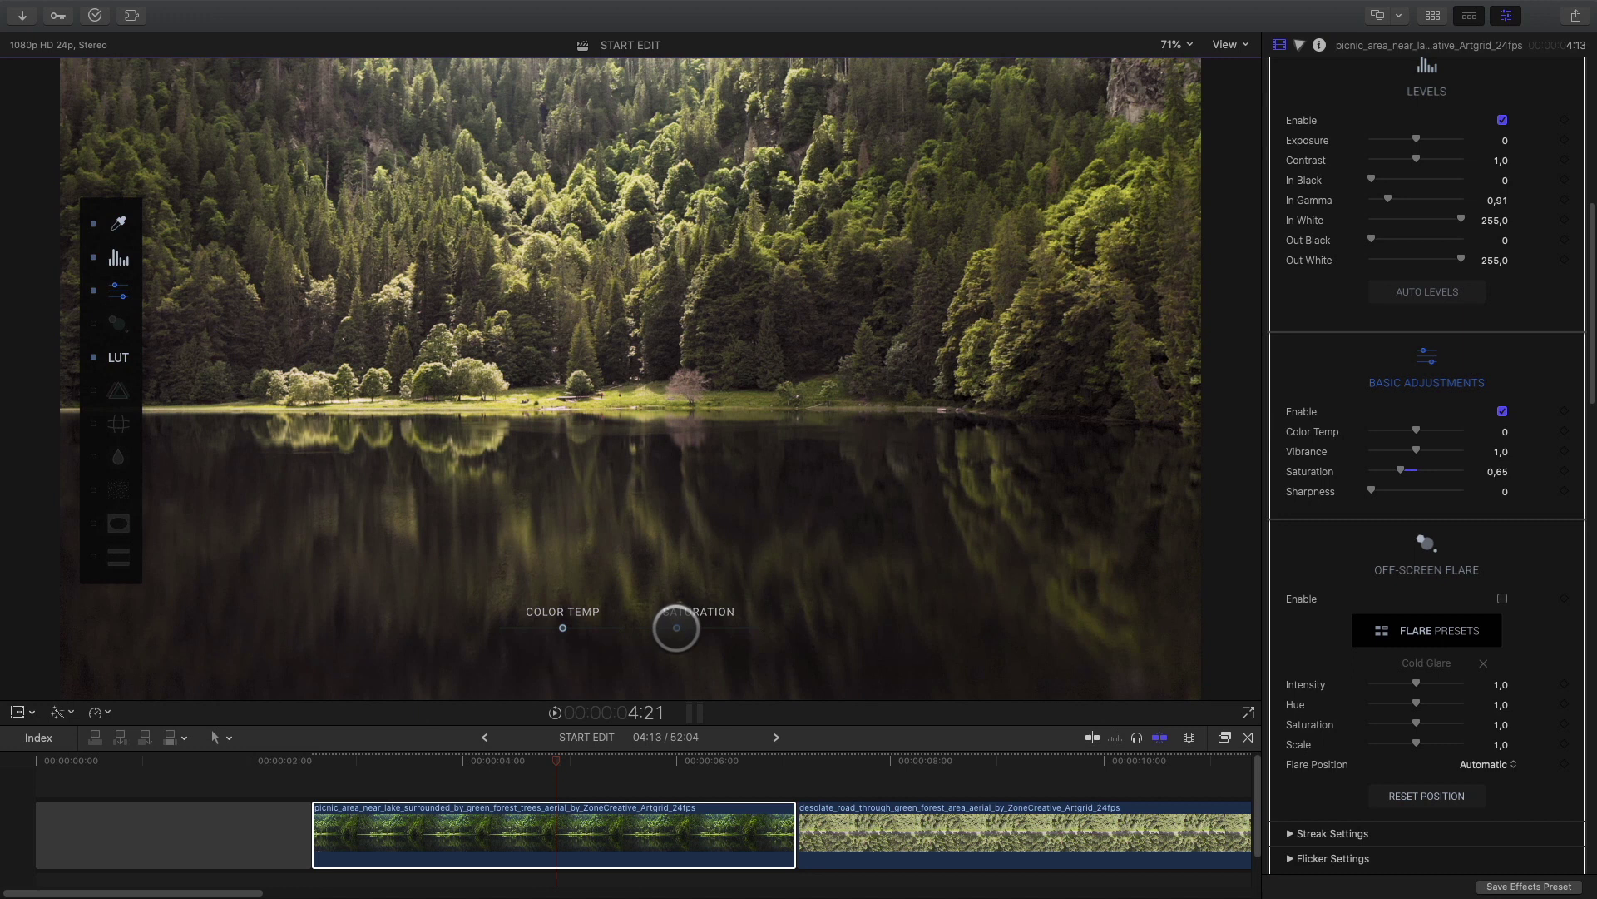
# Test the lens flare option and leave Flare switched off
pyautogui.scroll(-6, 1331, 549)
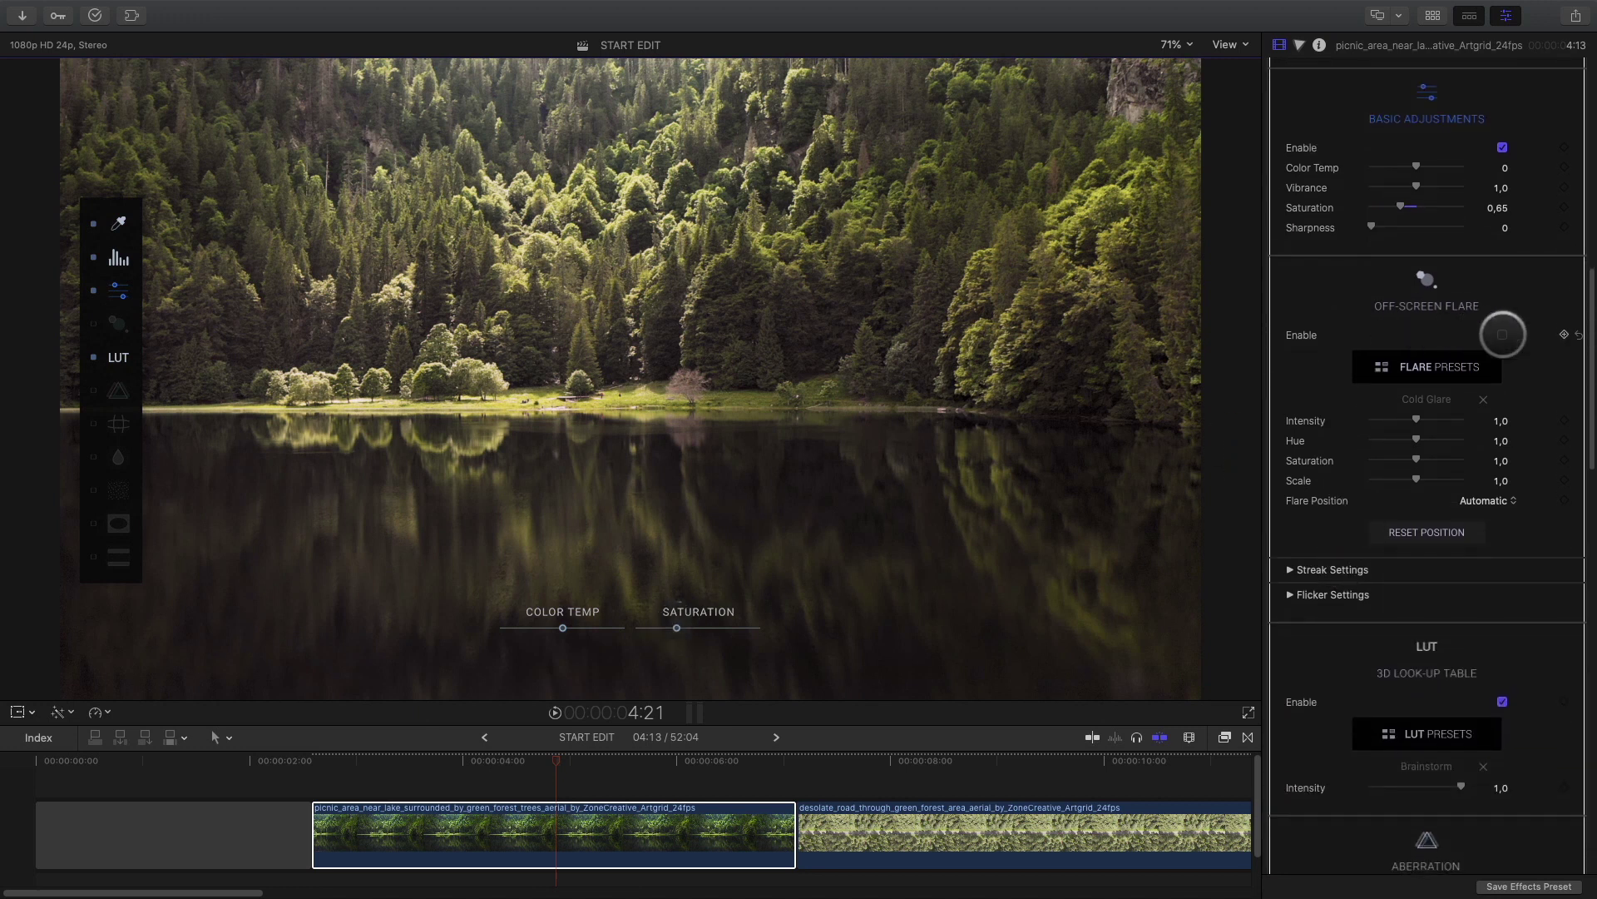
pyautogui.click(1503, 335)
pyautogui.click(1503, 334)
pyautogui.click(1444, 374)
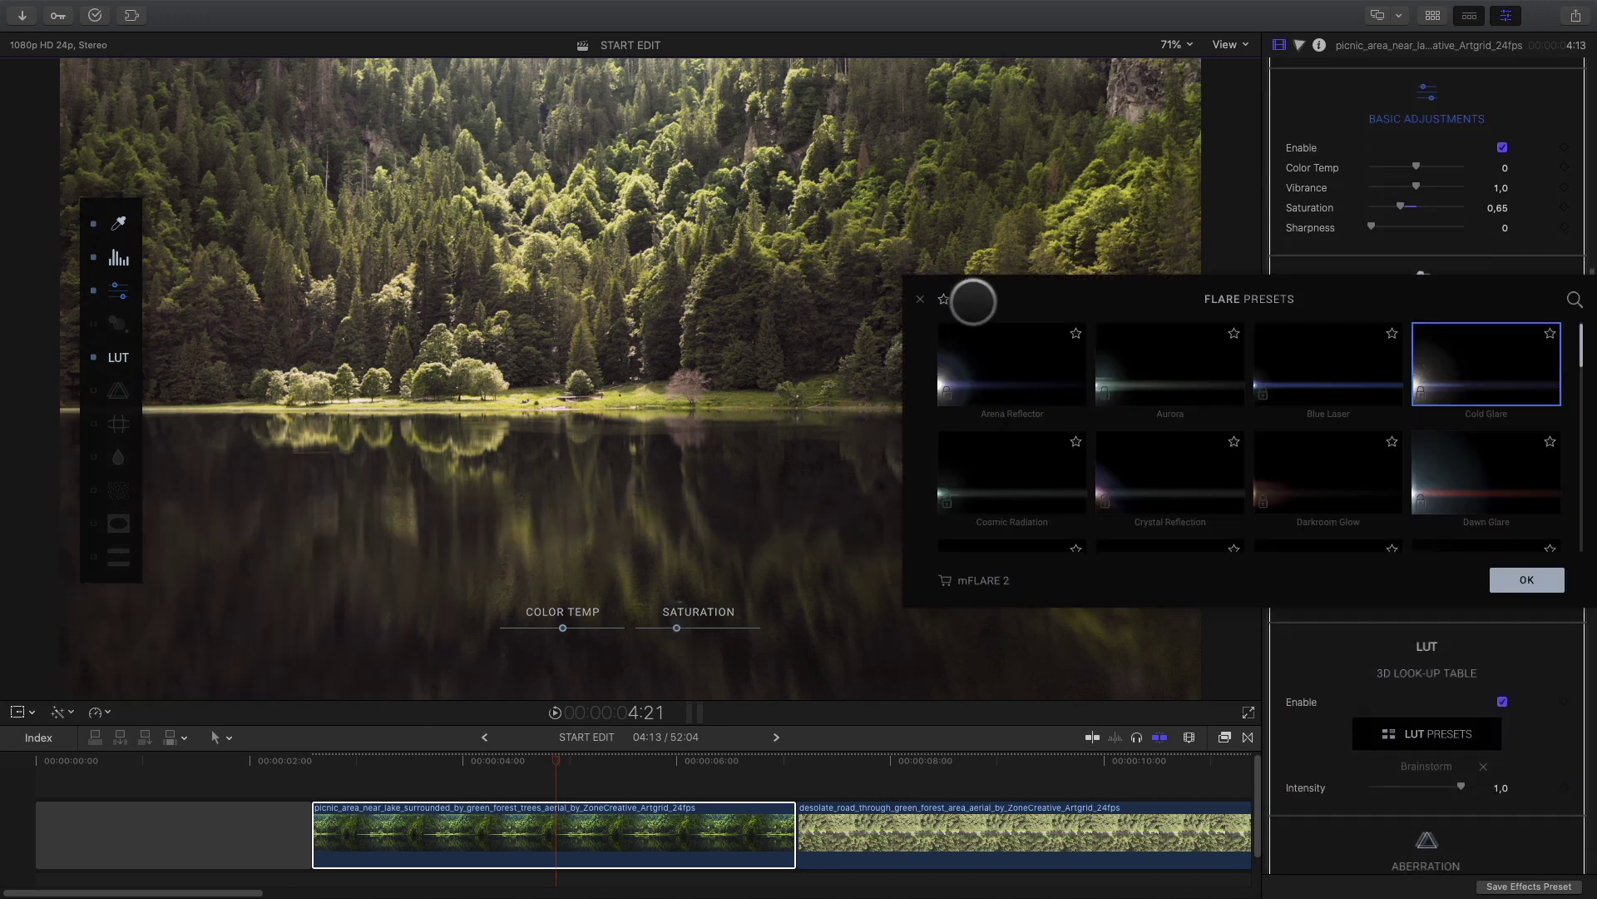
pyautogui.click(925, 301)
pyautogui.scroll(-1, 1321, 476)
pyautogui.scroll(-12, 1321, 476)
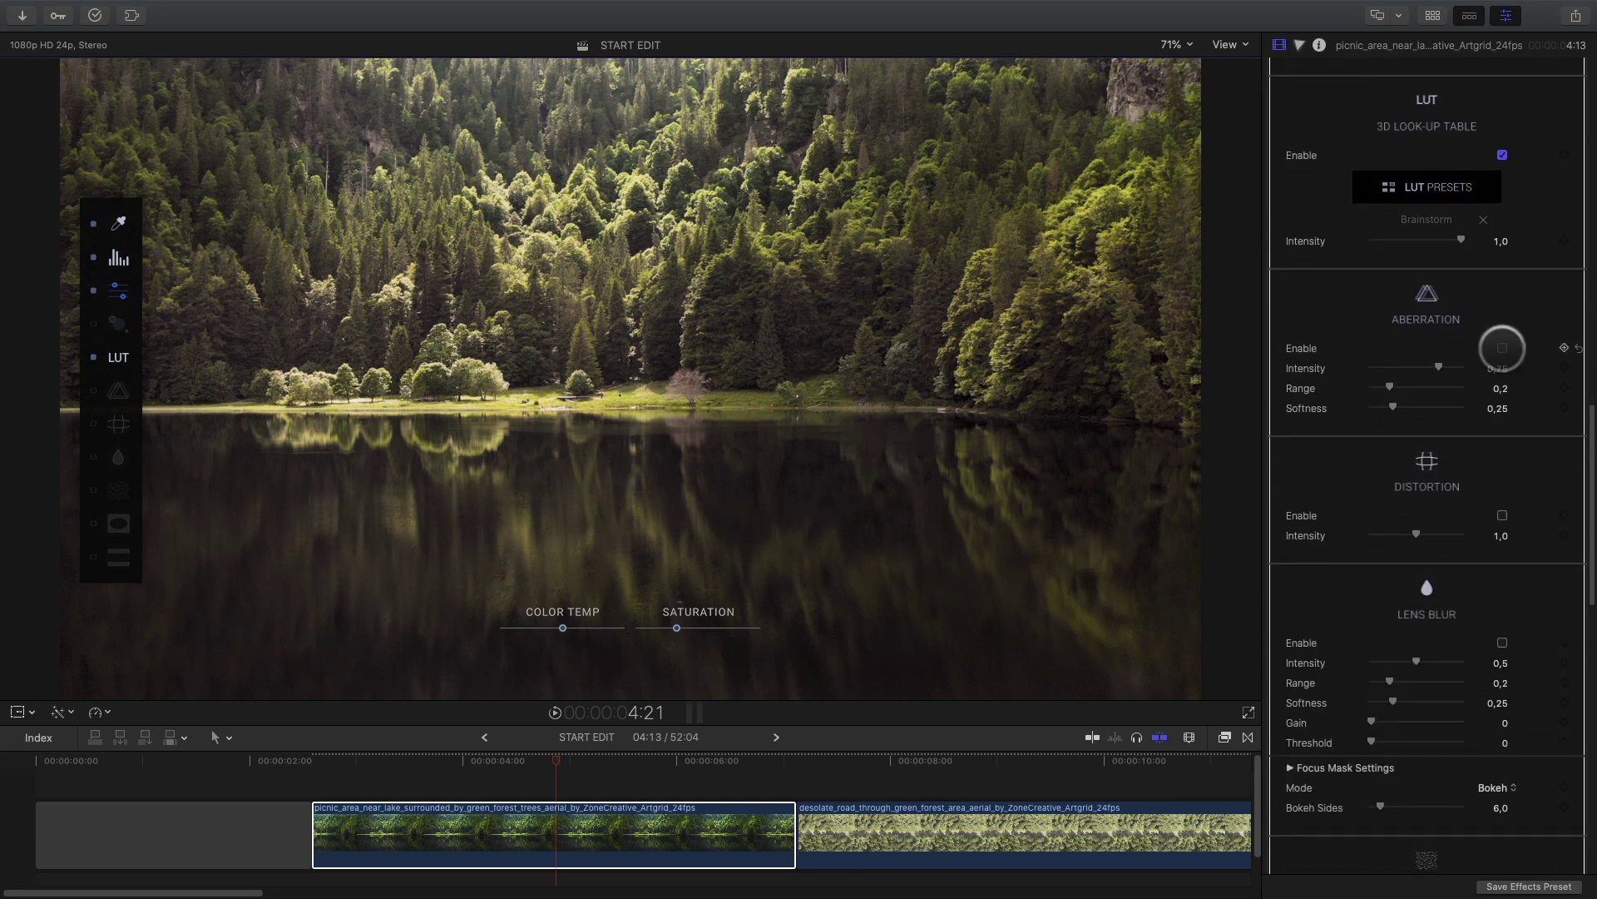
# Enable Aberration and lower its intensity to 0.55
pyautogui.click(1502, 347)
pyautogui.moveTo(1438, 367); pyautogui.dragTo(1420, 367)
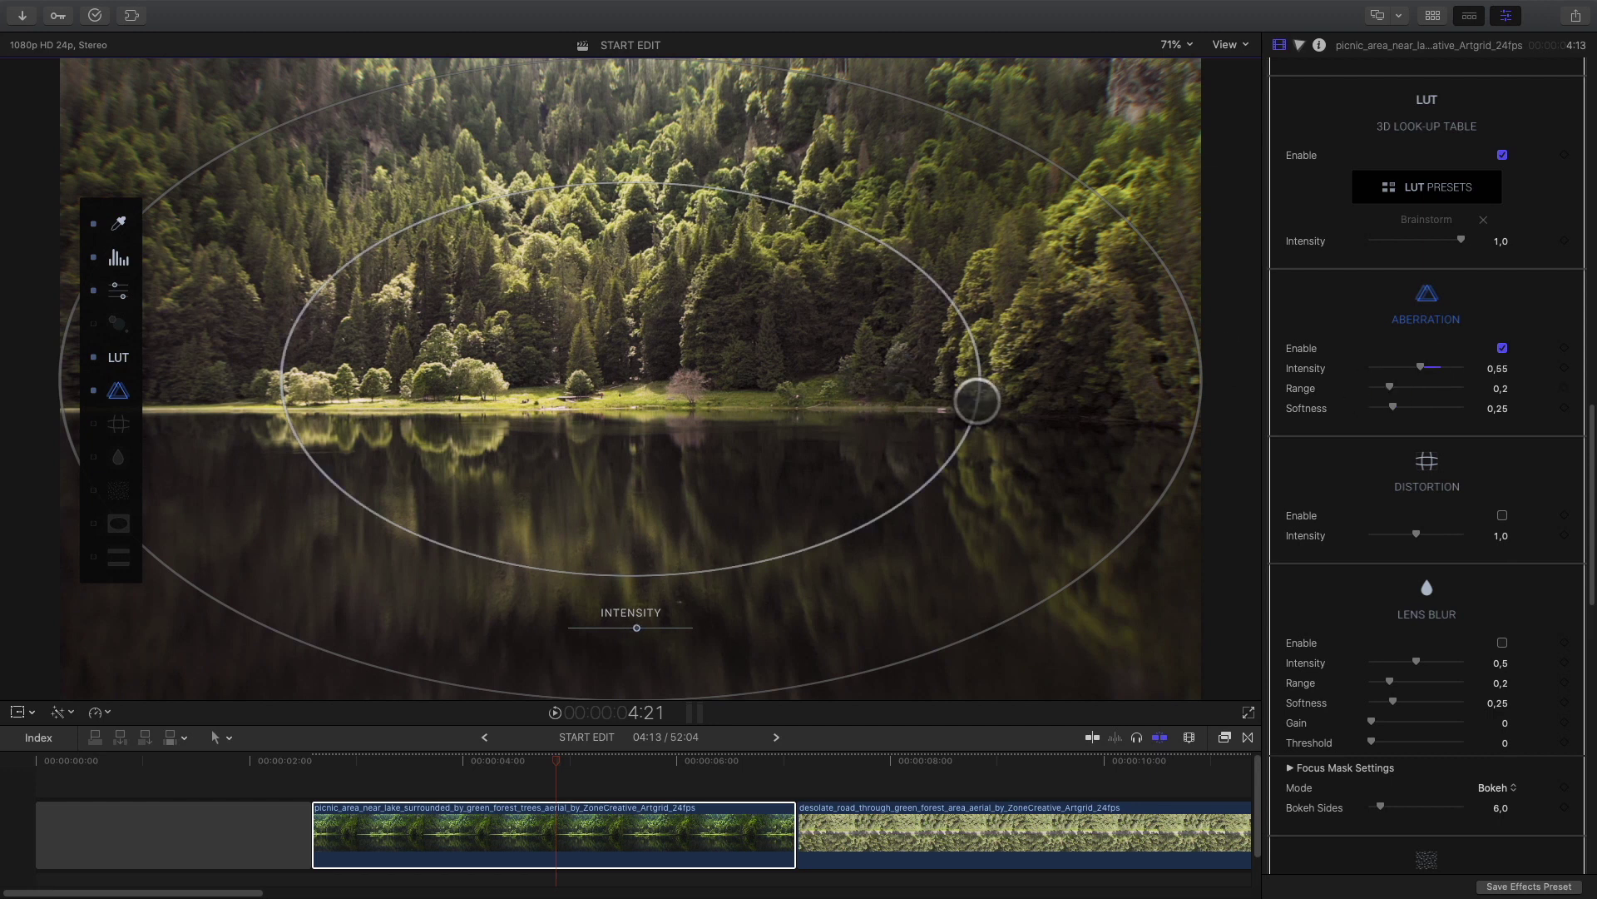
pyautogui.moveTo(977, 392); pyautogui.dragTo(995, 385)
pyautogui.press('super+z')
pyautogui.scroll(-5, 1326, 453)
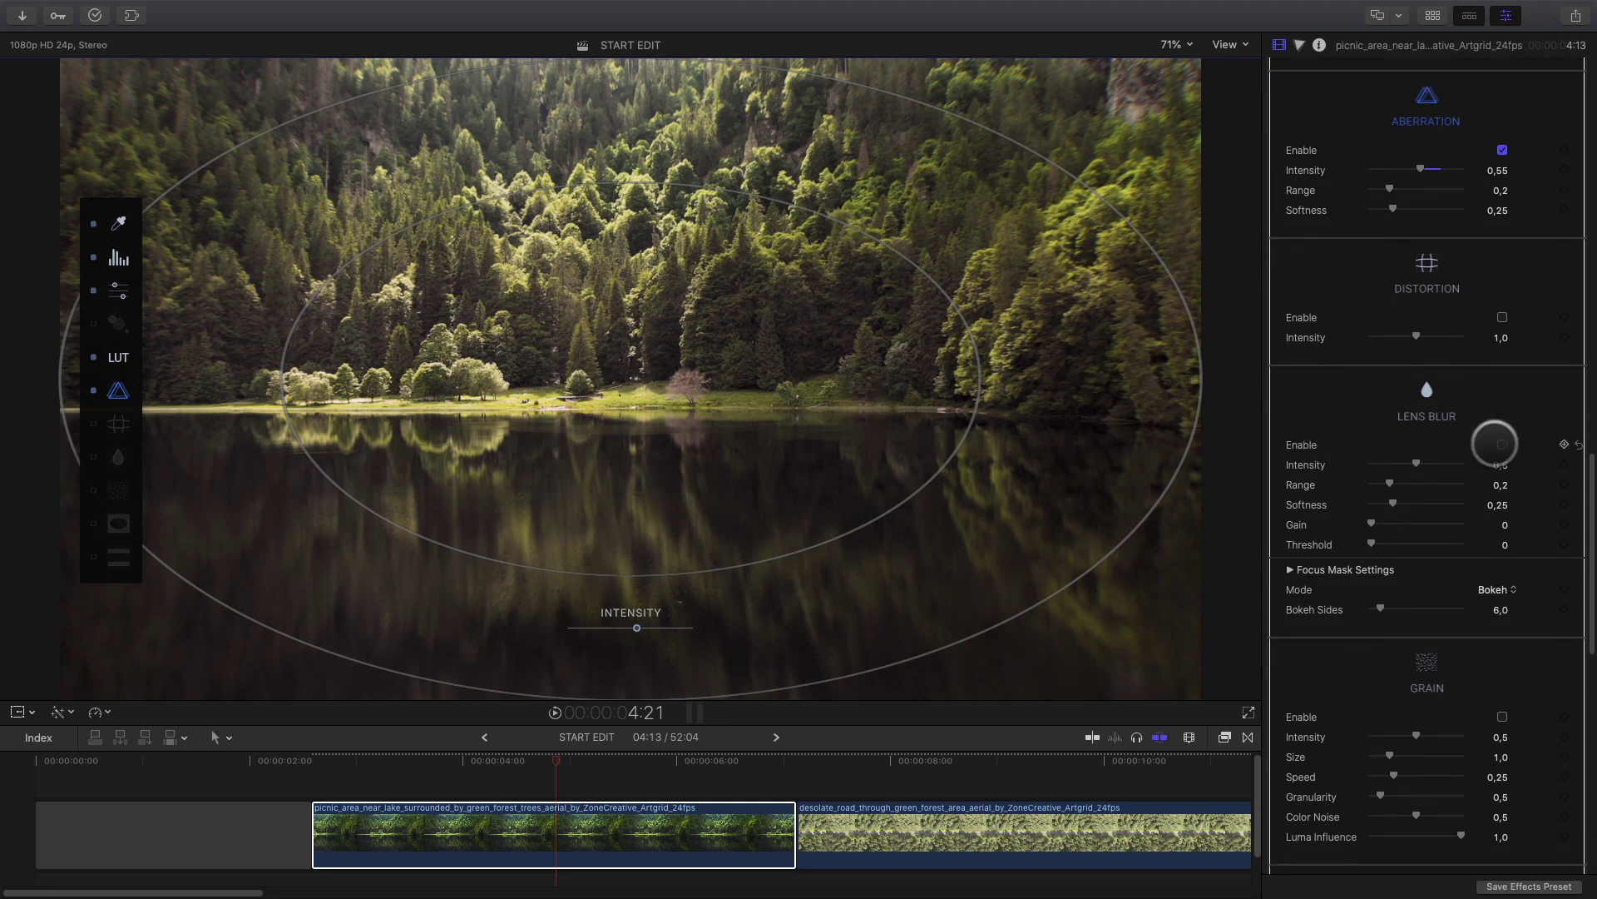
# Enable Lens Blur with intensity 0.65, range 0.21 and softness about 0.39 in a horizontal band
pyautogui.click(1502, 444)
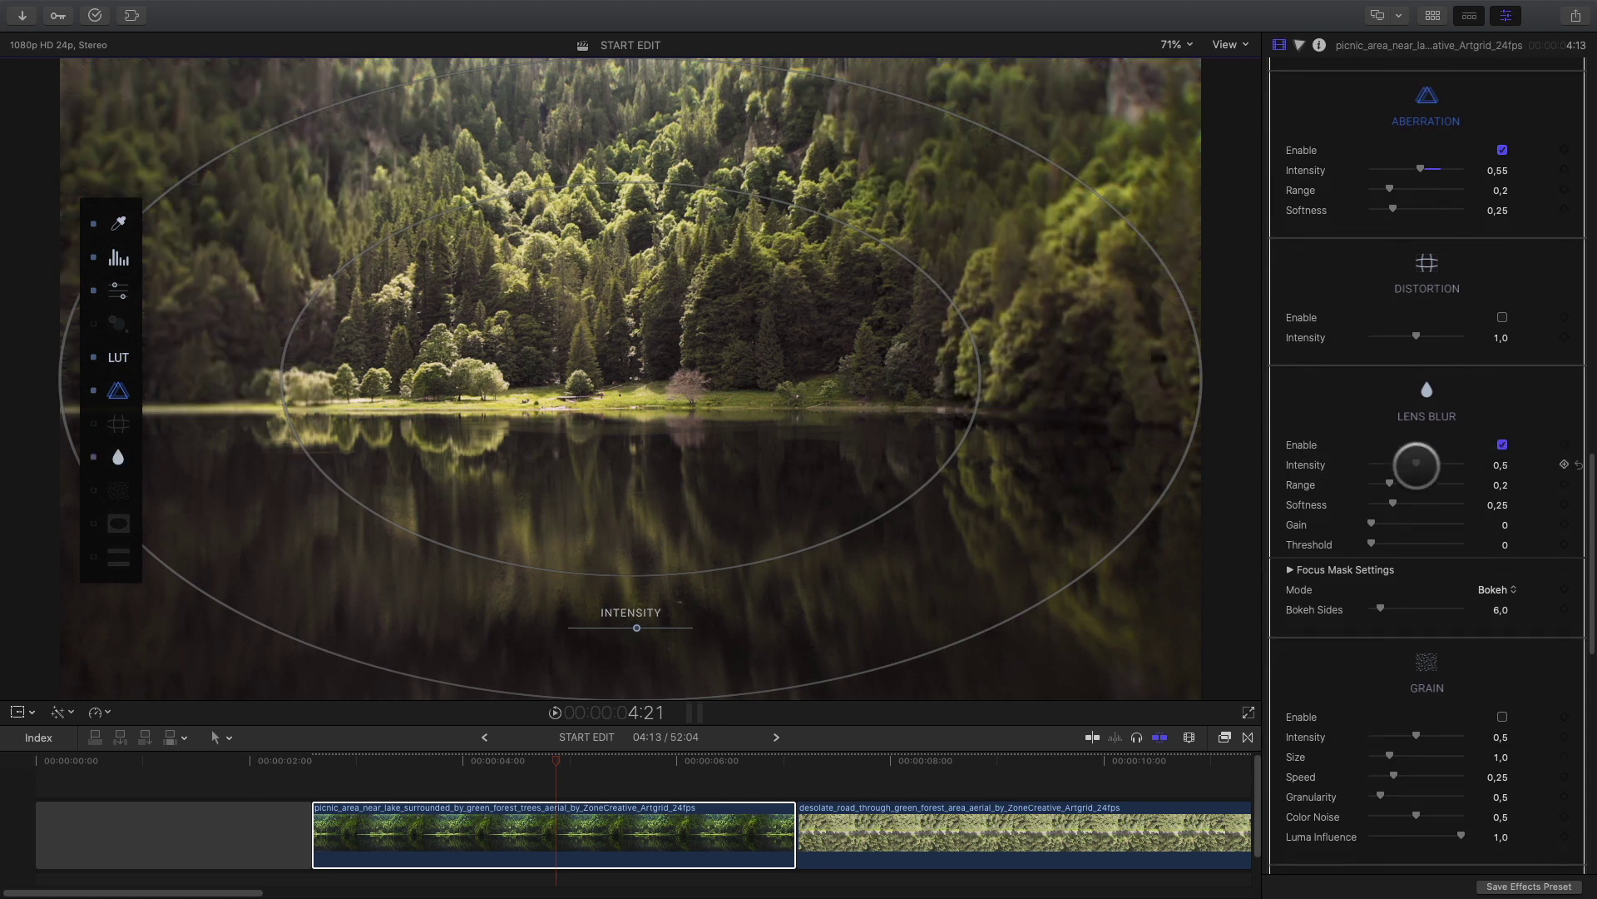
pyautogui.moveTo(1420, 467); pyautogui.dragTo(1419, 465)
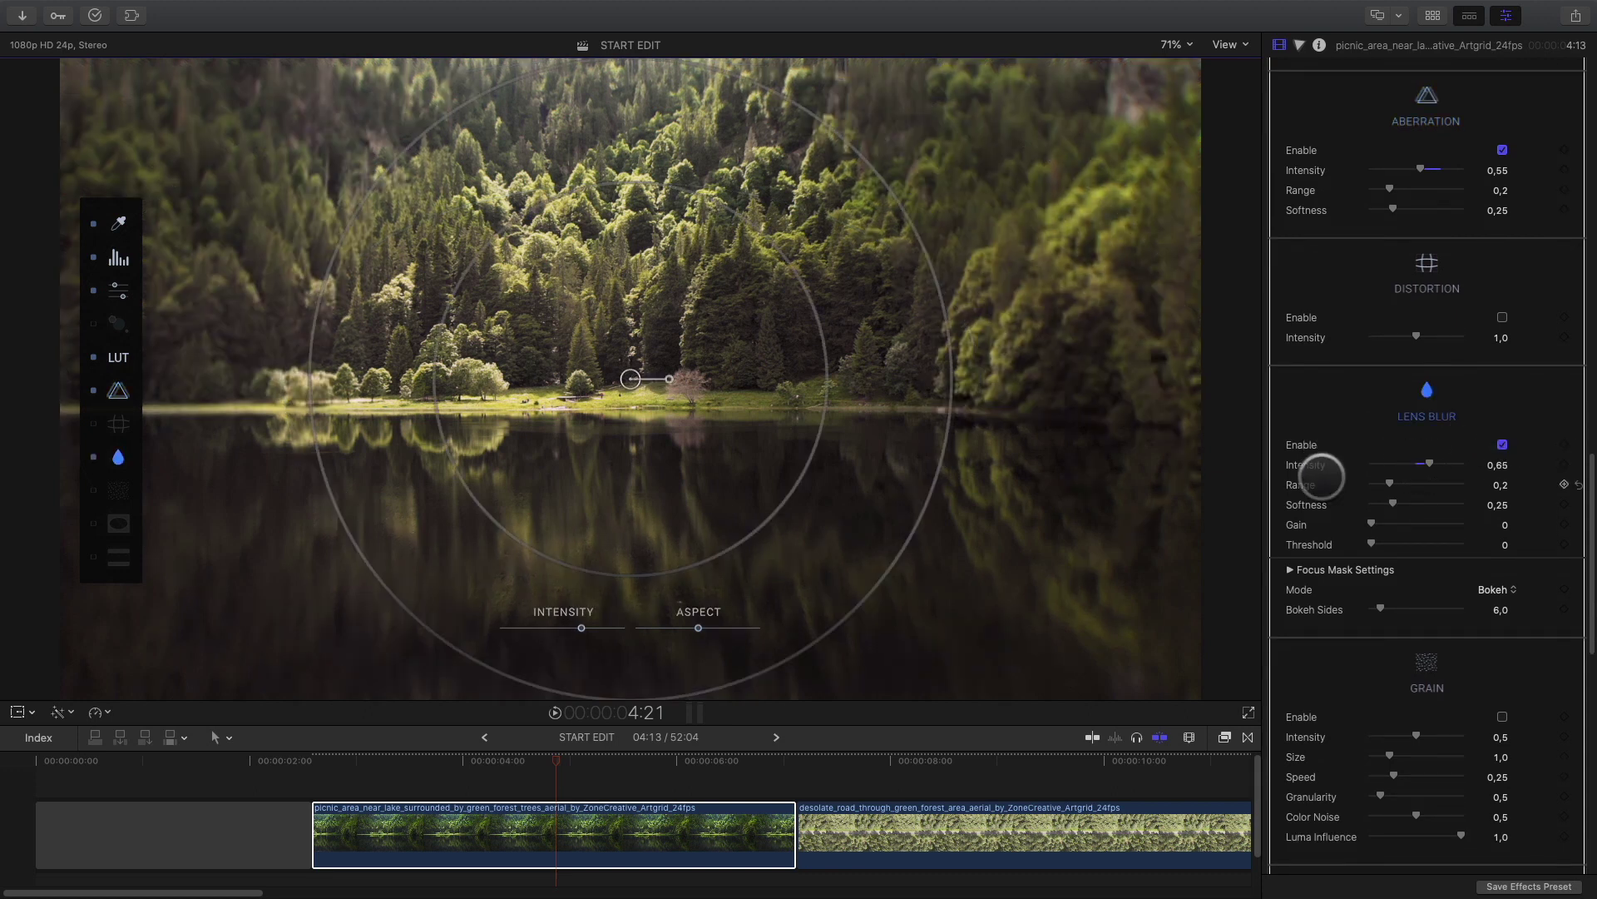
pyautogui.moveTo(963, 528); pyautogui.dragTo(955, 528)
pyautogui.moveTo(698, 628); pyautogui.dragTo(610, 629)
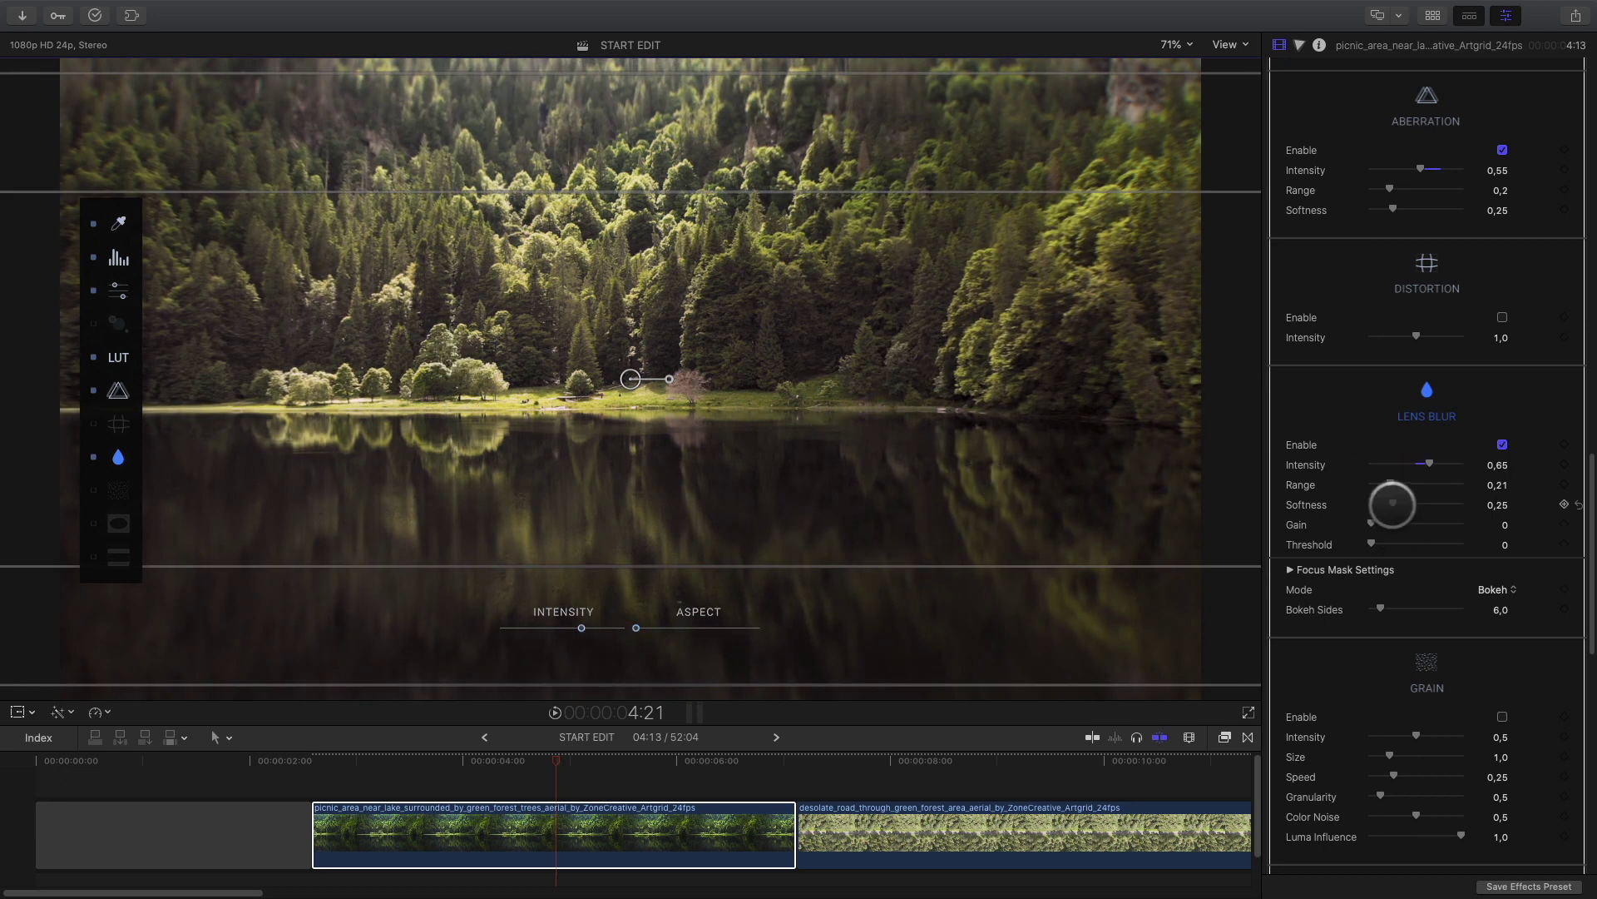
pyautogui.moveTo(1395, 503); pyautogui.dragTo(1405, 502)
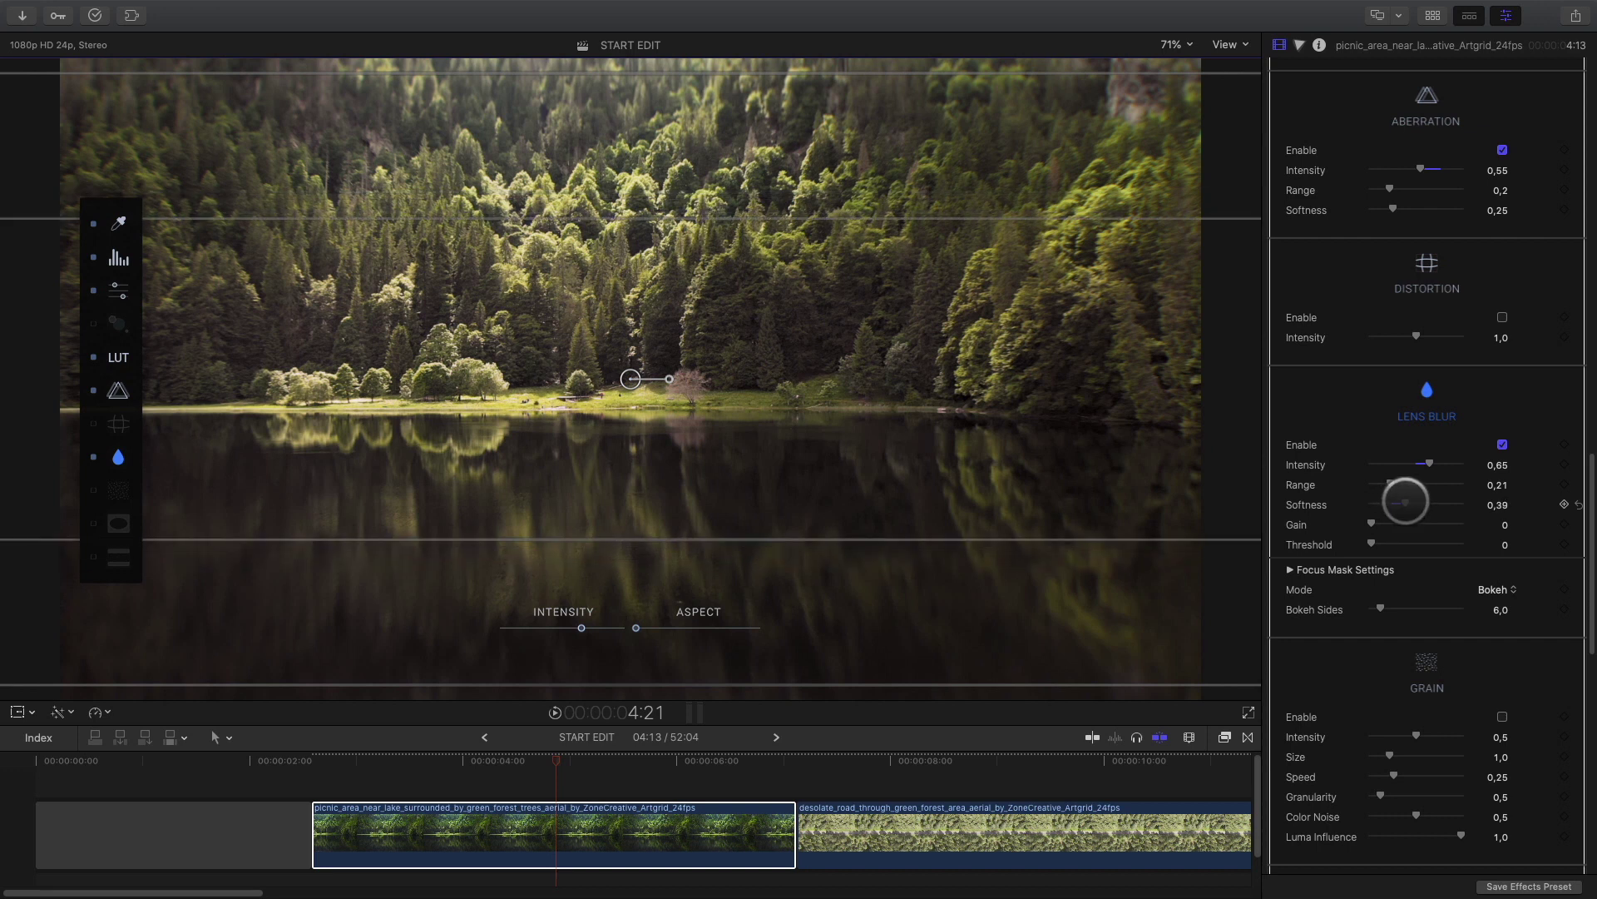
pyautogui.moveTo(732, 541)
pyautogui.mouseDown()
pyautogui.moveTo(727, 467)
pyautogui.moveTo(736, 547)
pyautogui.mouseUp()
pyautogui.scroll(-10, 1355, 671)
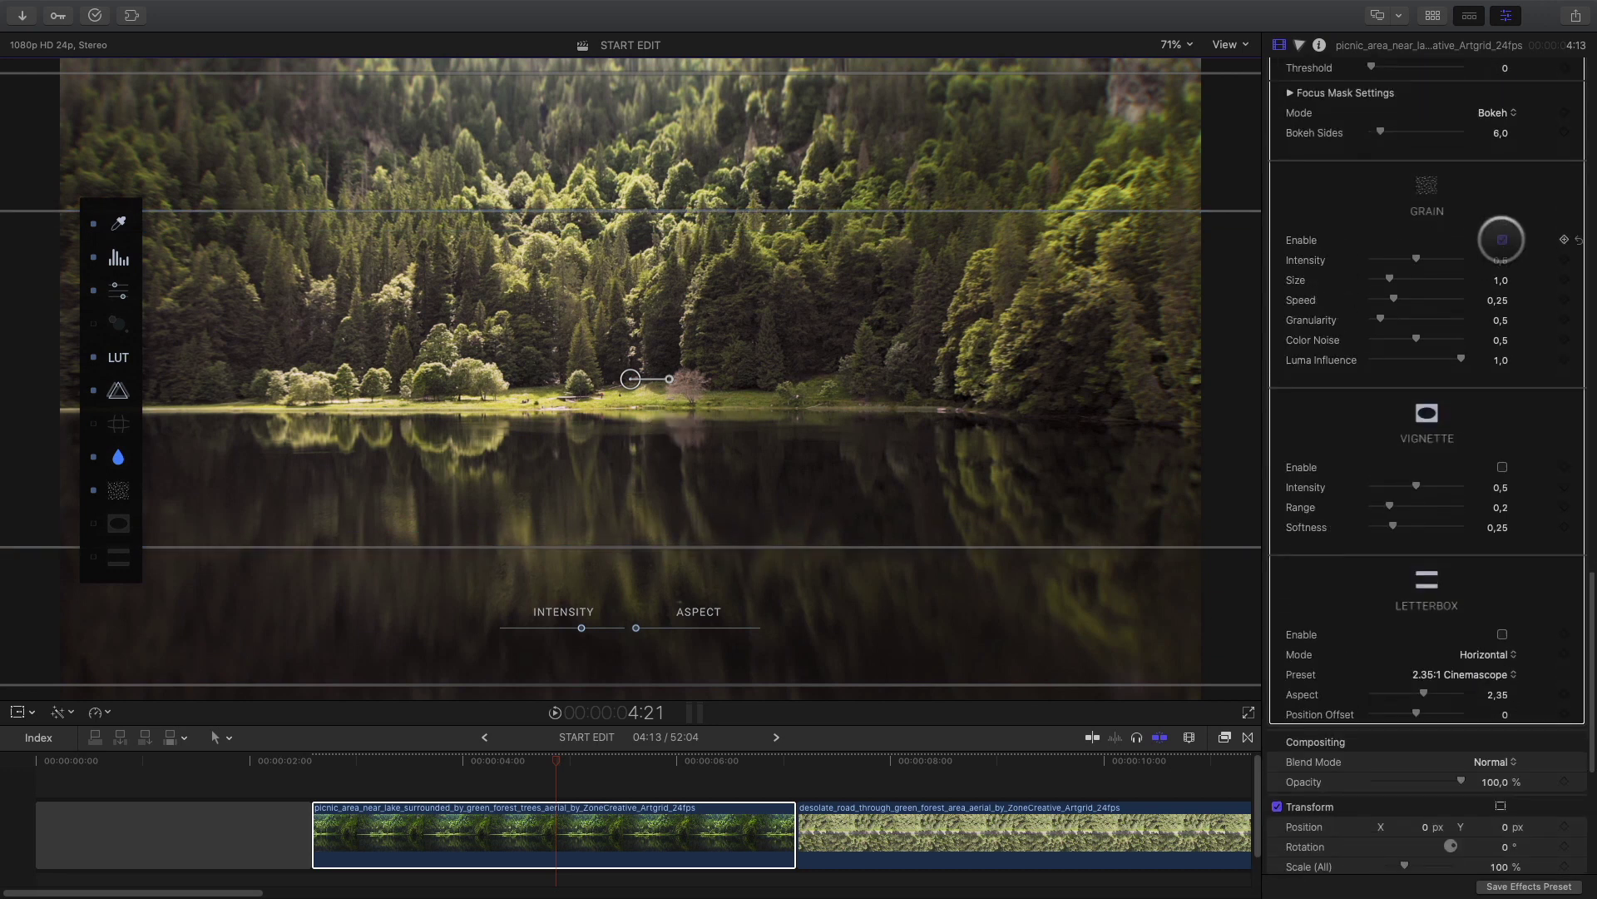
# Enable Grain at 0.15, and test then turn off Vignette and Letterbox
pyautogui.click(1501, 239)
pyautogui.moveTo(1416, 260); pyautogui.dragTo(1396, 261)
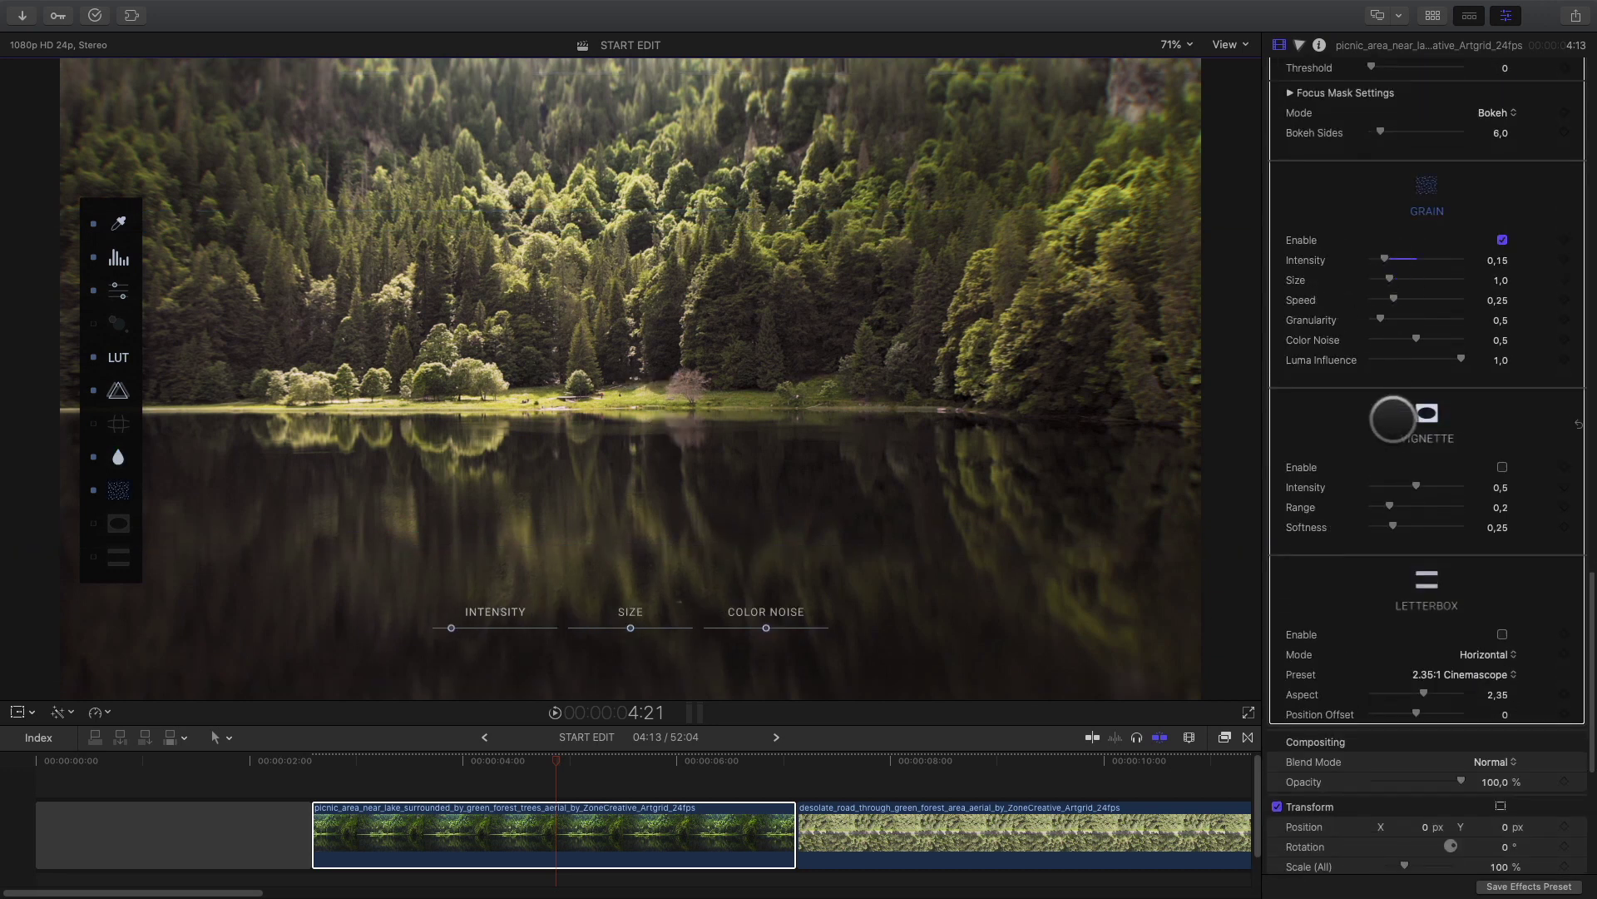
pyautogui.click(1503, 467)
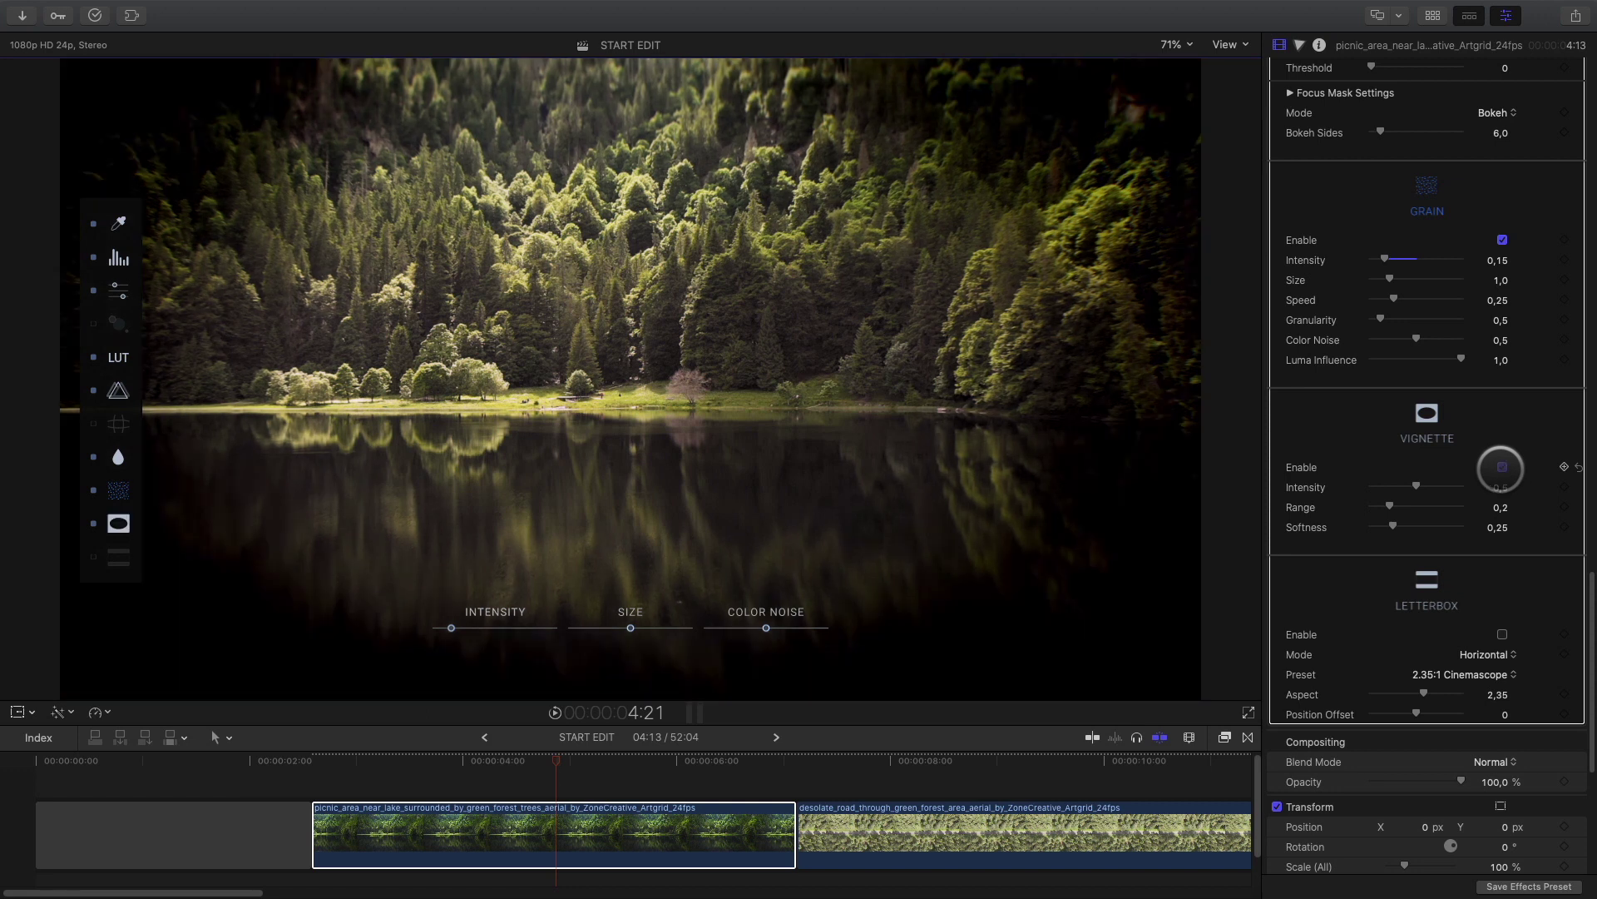
pyautogui.click(1503, 467)
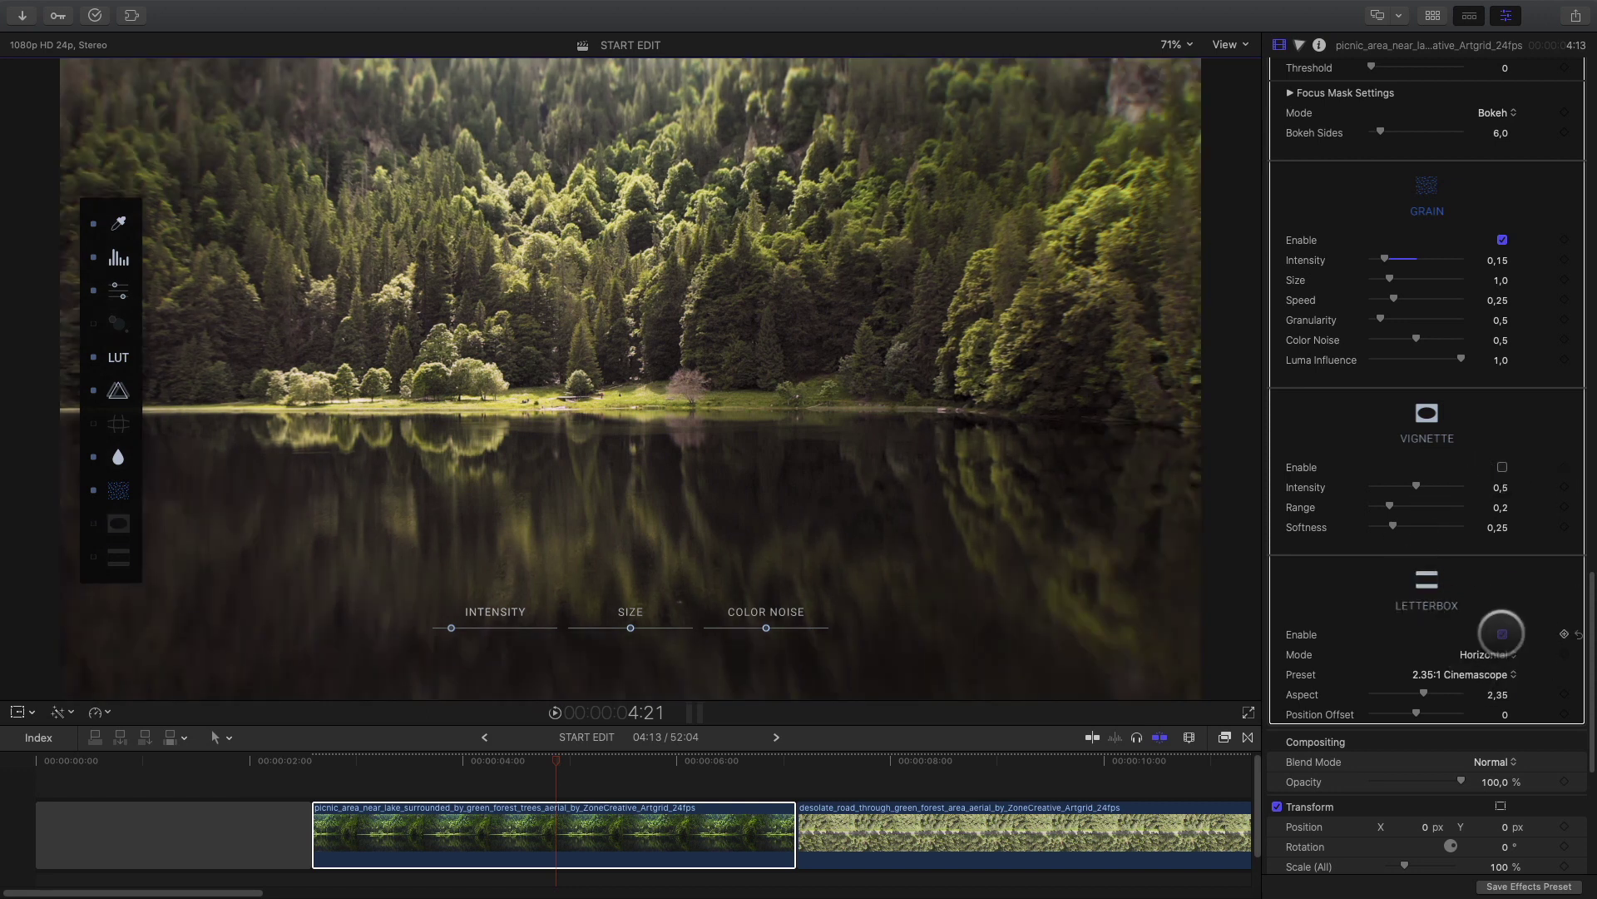
pyautogui.click(1501, 634)
pyautogui.click(1502, 634)
pyautogui.scroll(15, 1358, 623)
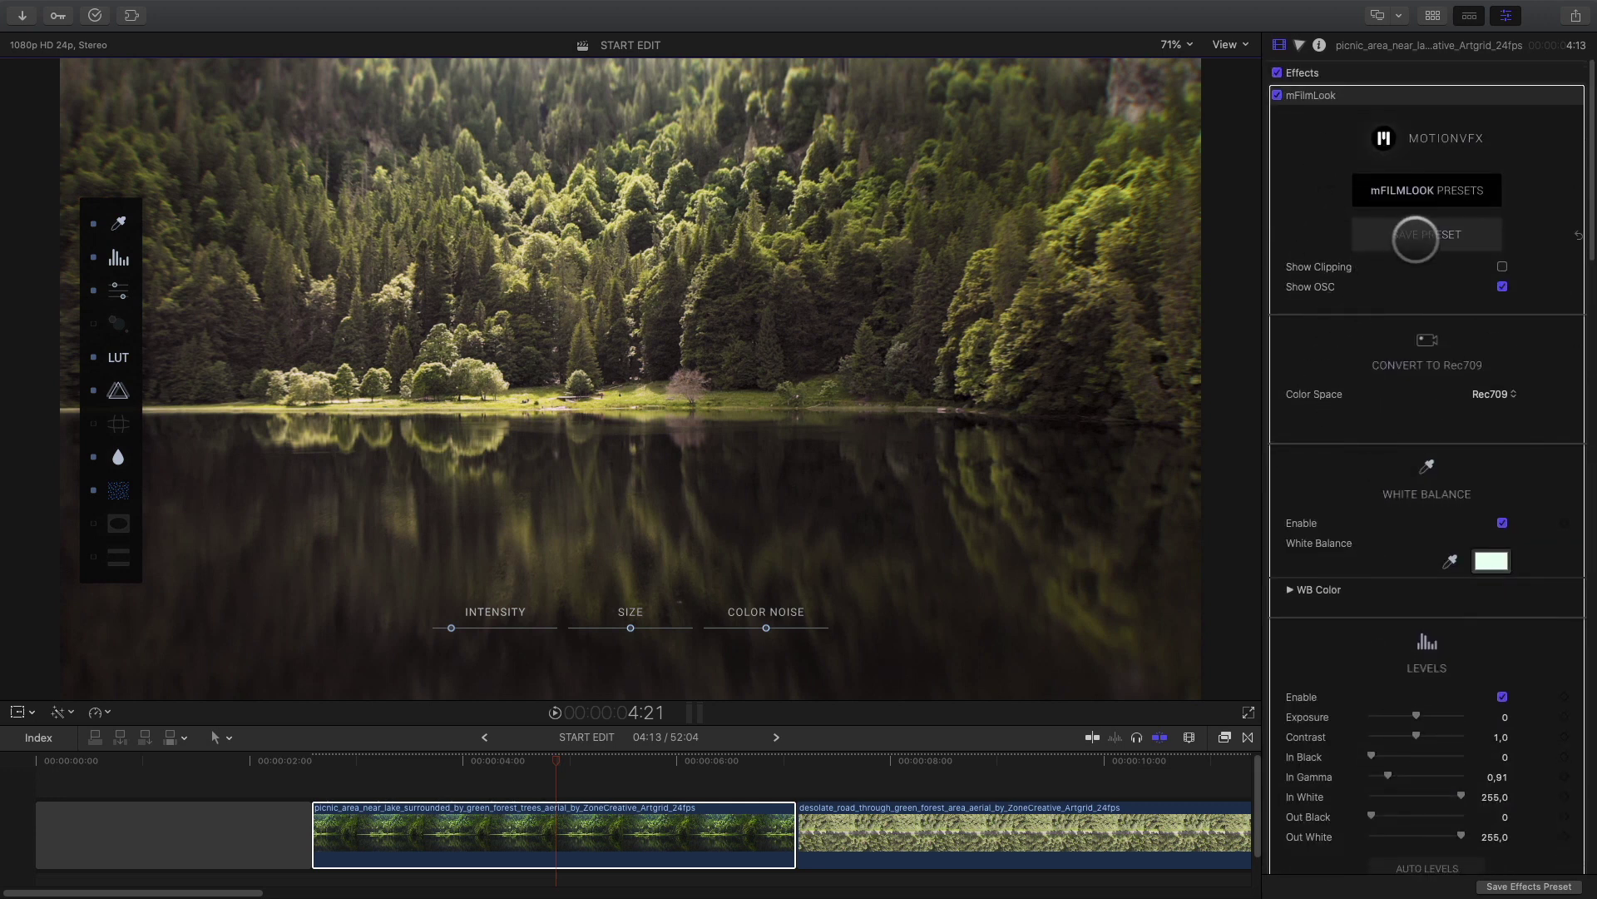
# Save the look as preset 'Drones' in a new 'My Color Correction' category and filter the presets to it
pyautogui.click(1417, 239)
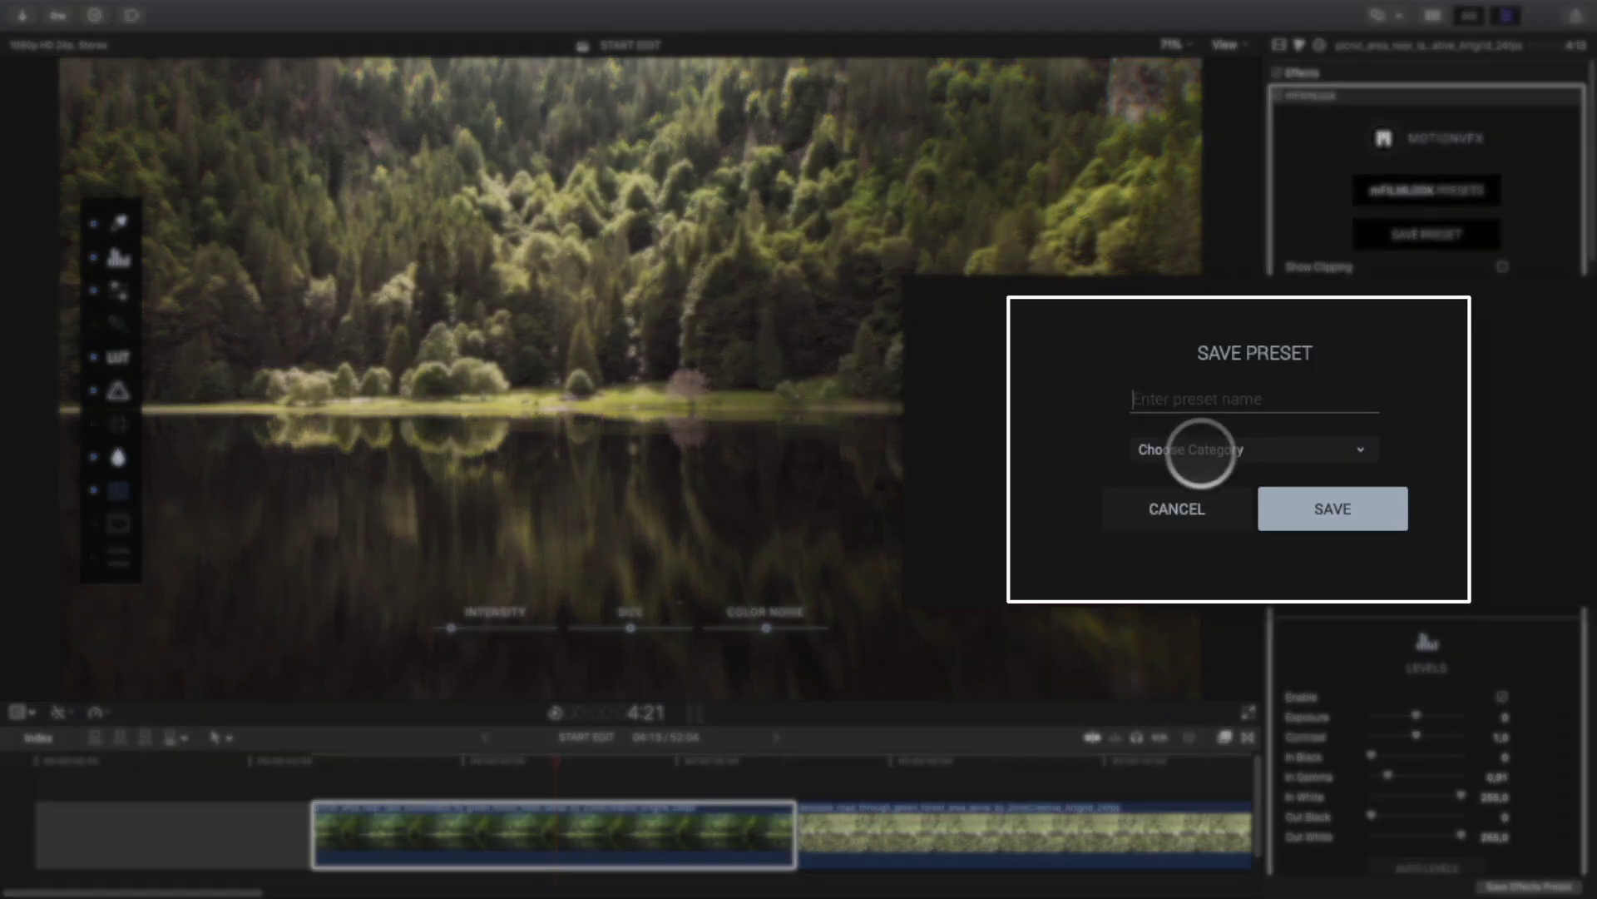
pyautogui.click(1200, 452)
pyautogui.click(1160, 563)
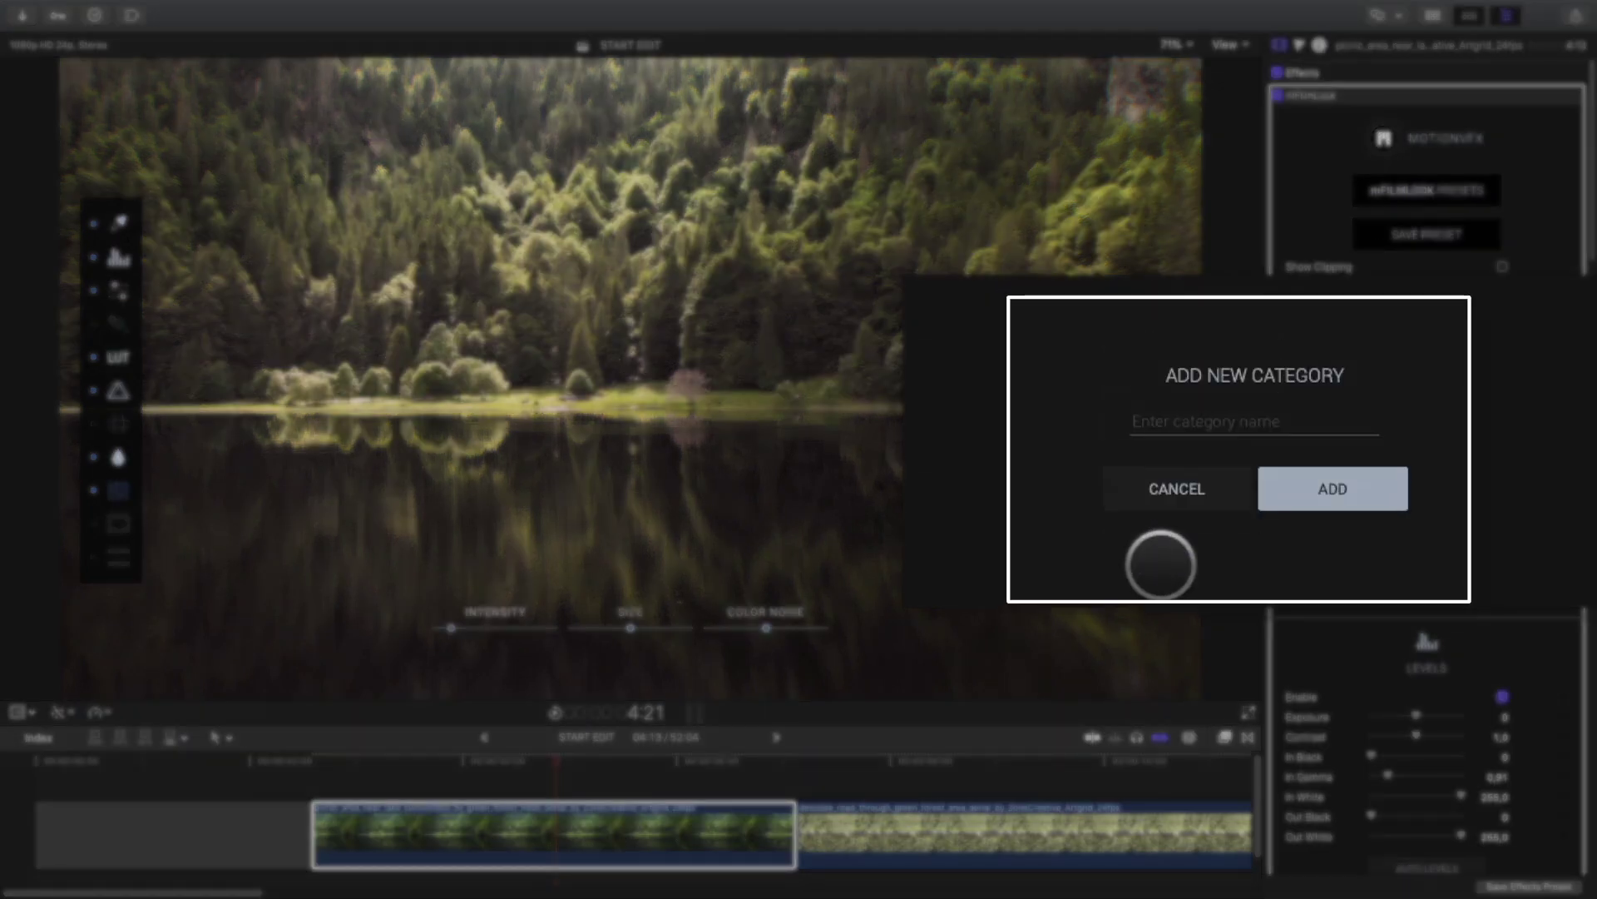
pyautogui.write('My Color Correction')
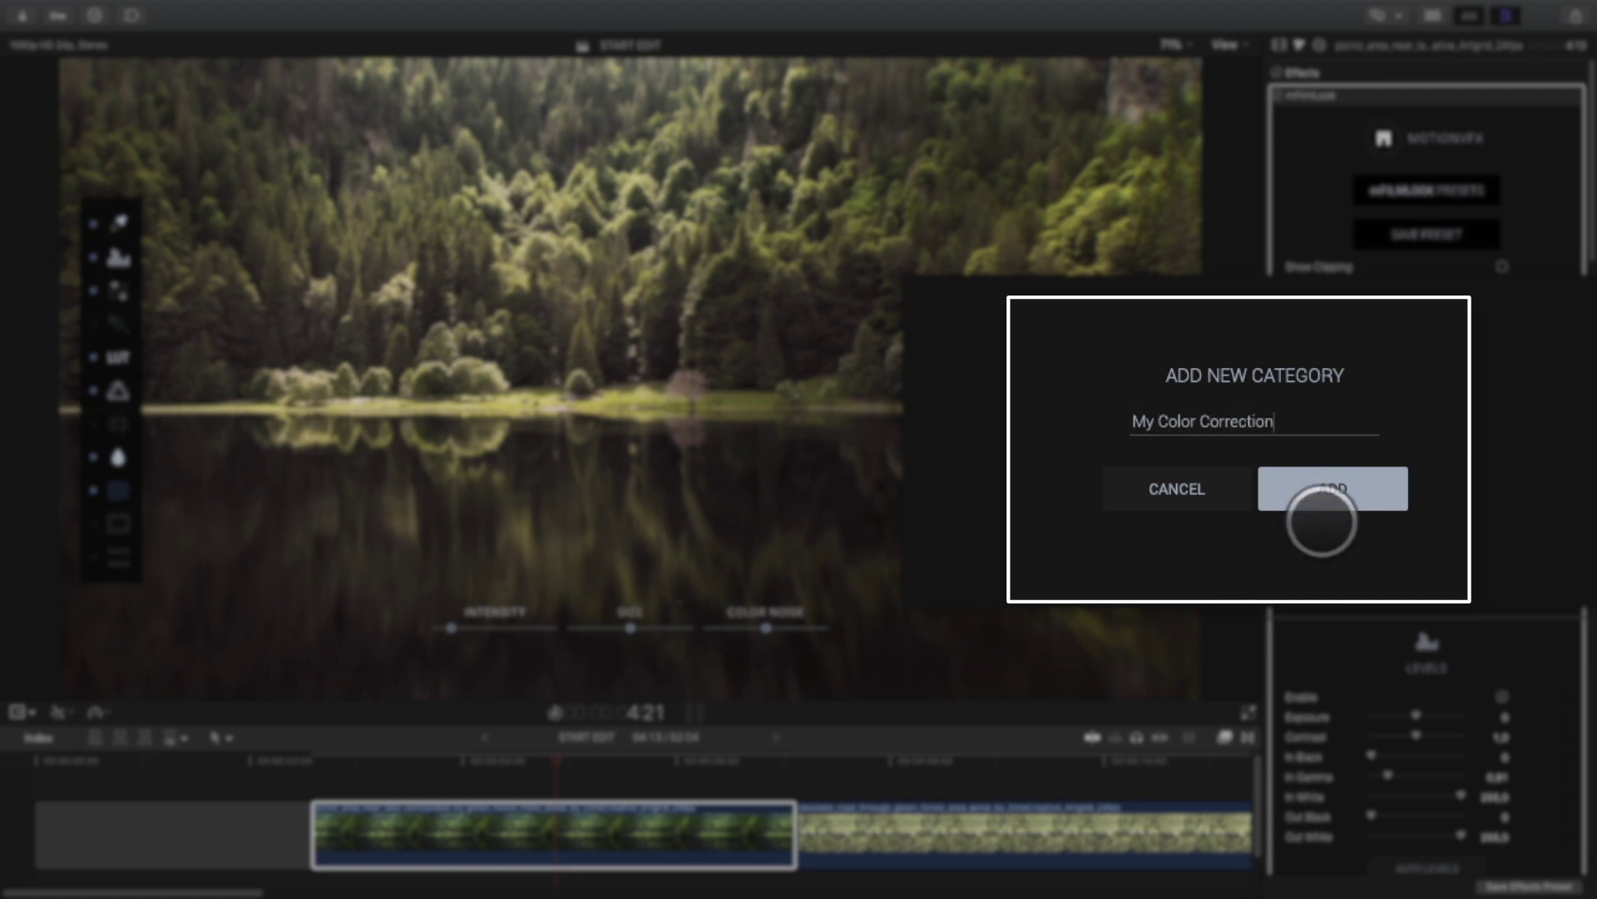
pyautogui.click(1321, 521)
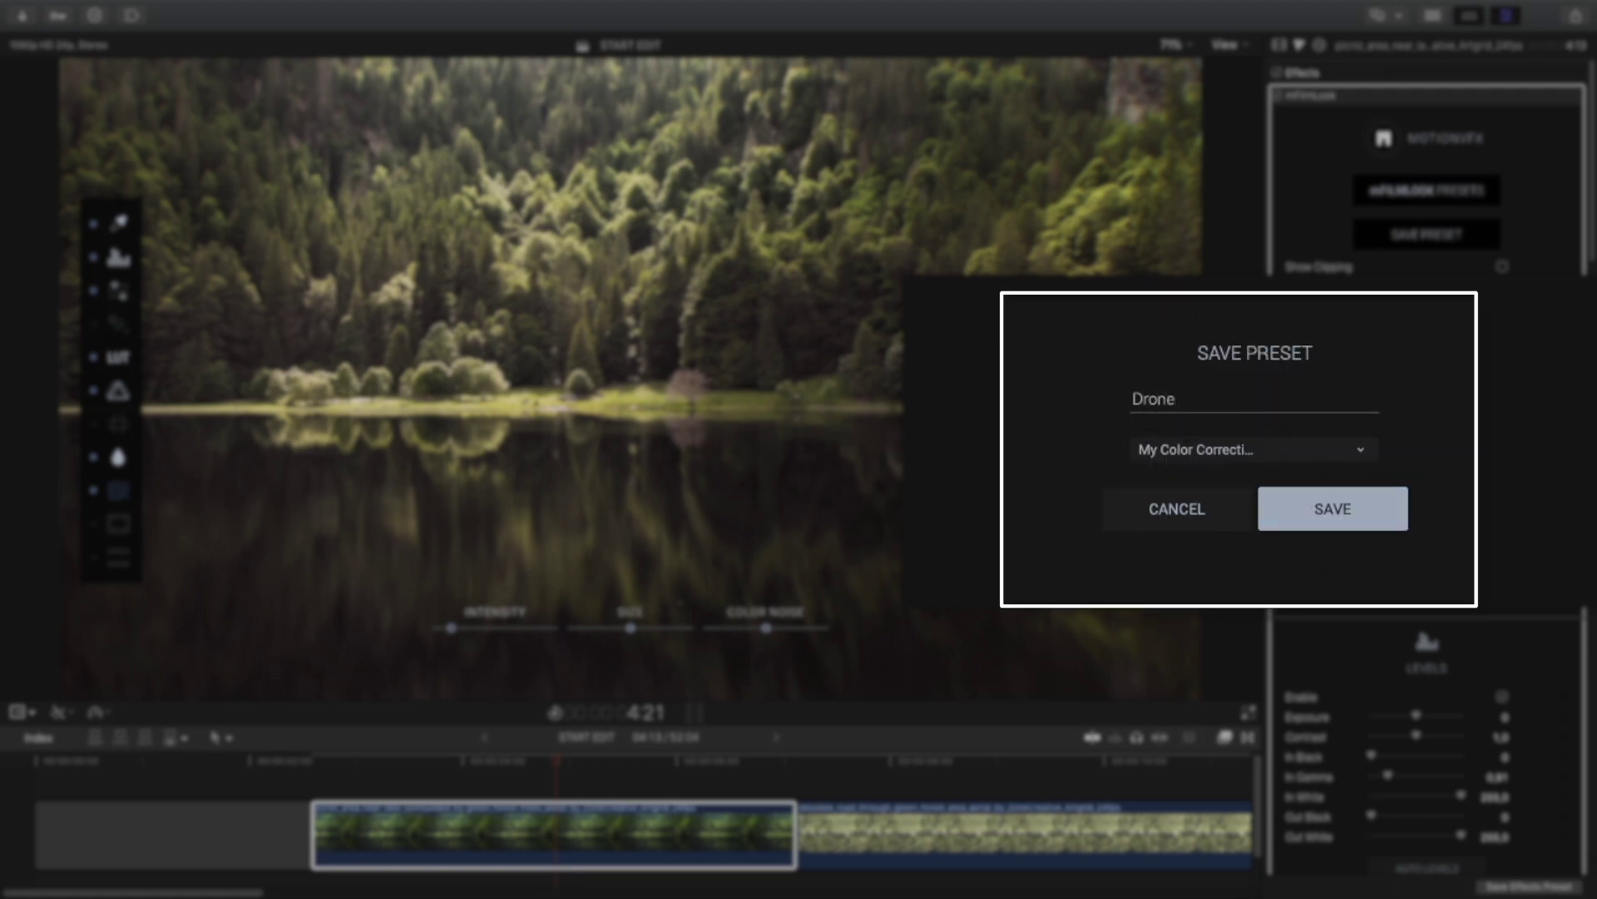
pyautogui.click(1320, 492)
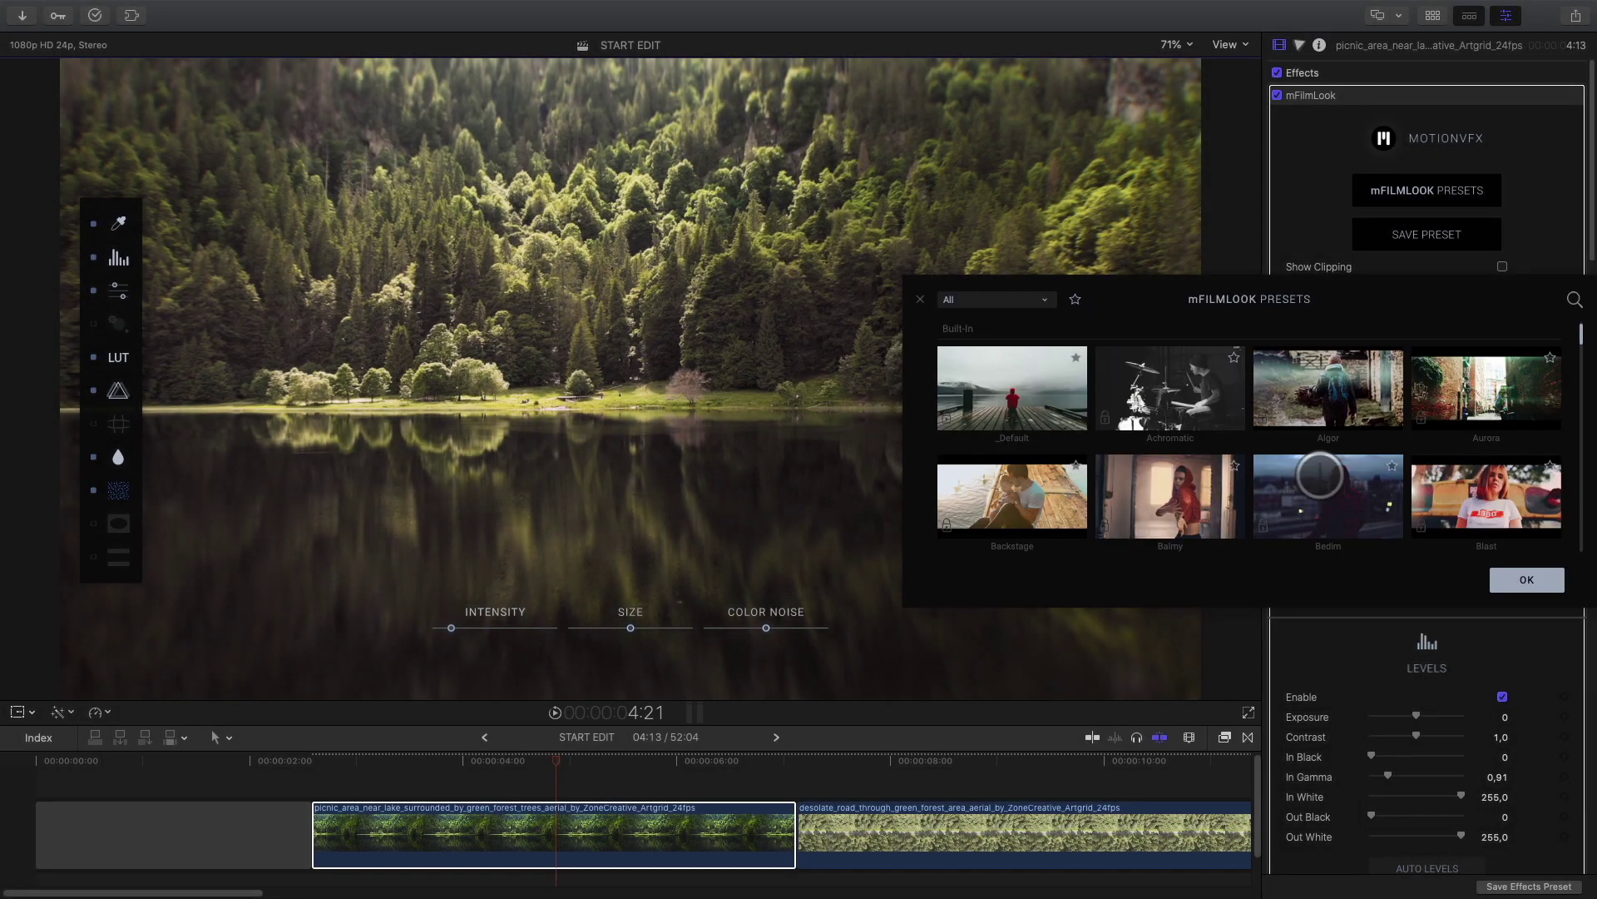
pyautogui.click(1019, 297)
pyautogui.click(969, 374)
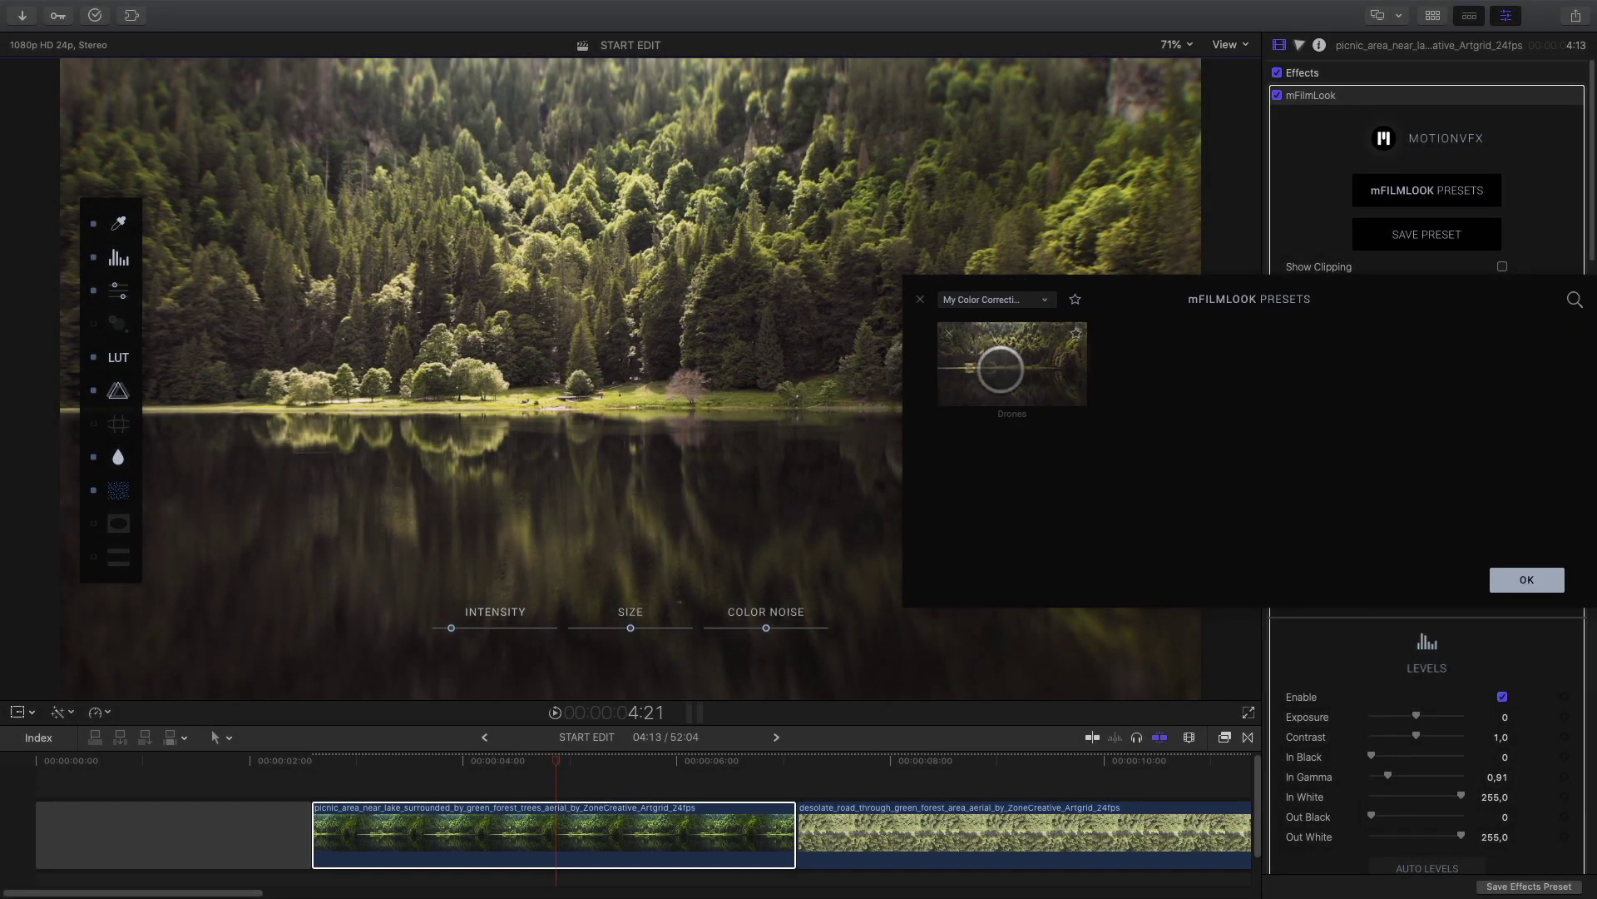
# Close the preset browser and scrub the lake clip to preview the grade
pyautogui.click(1527, 580)
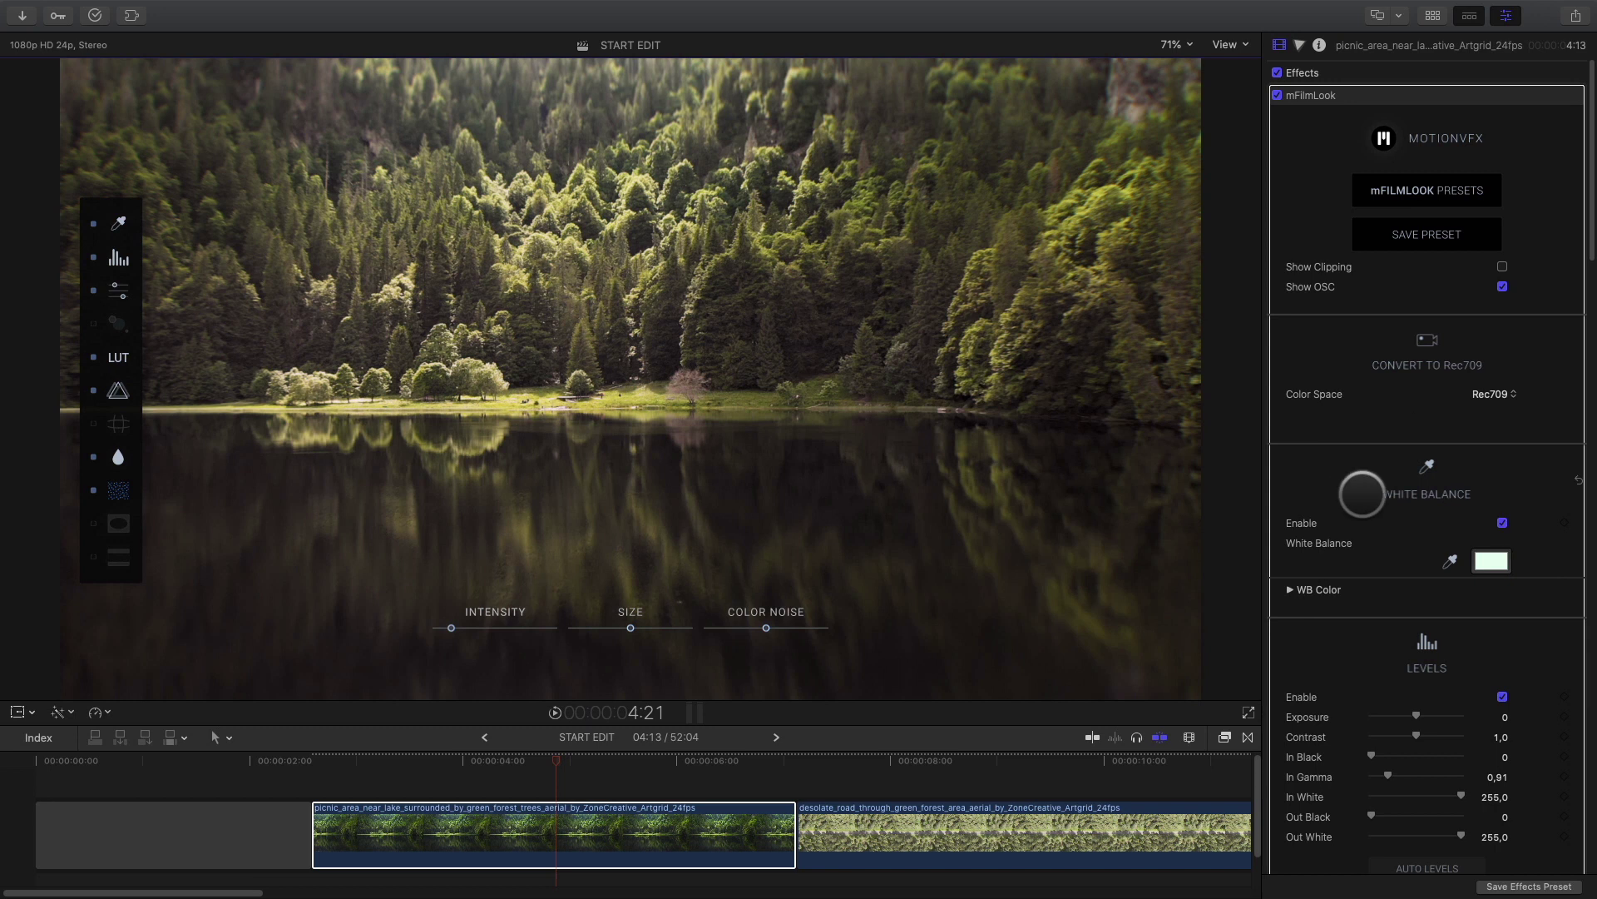
pyautogui.click(558, 762)
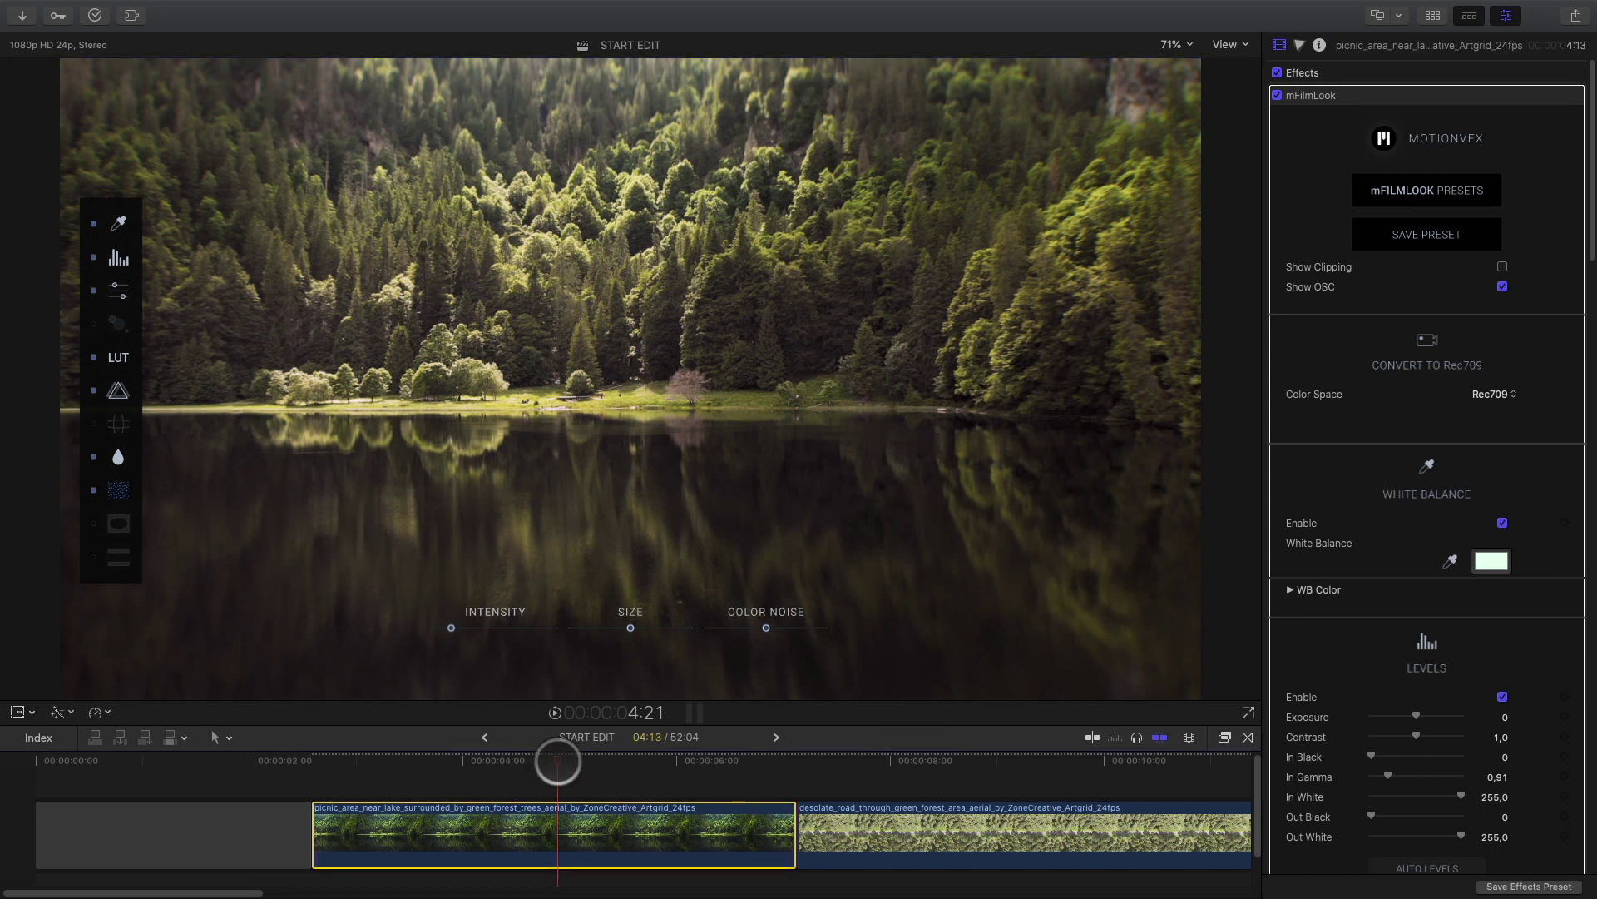
pyautogui.moveTo(558, 762); pyautogui.dragTo(740, 775)
pyautogui.click(680, 772)
pyautogui.hotkey('shift', 'z')
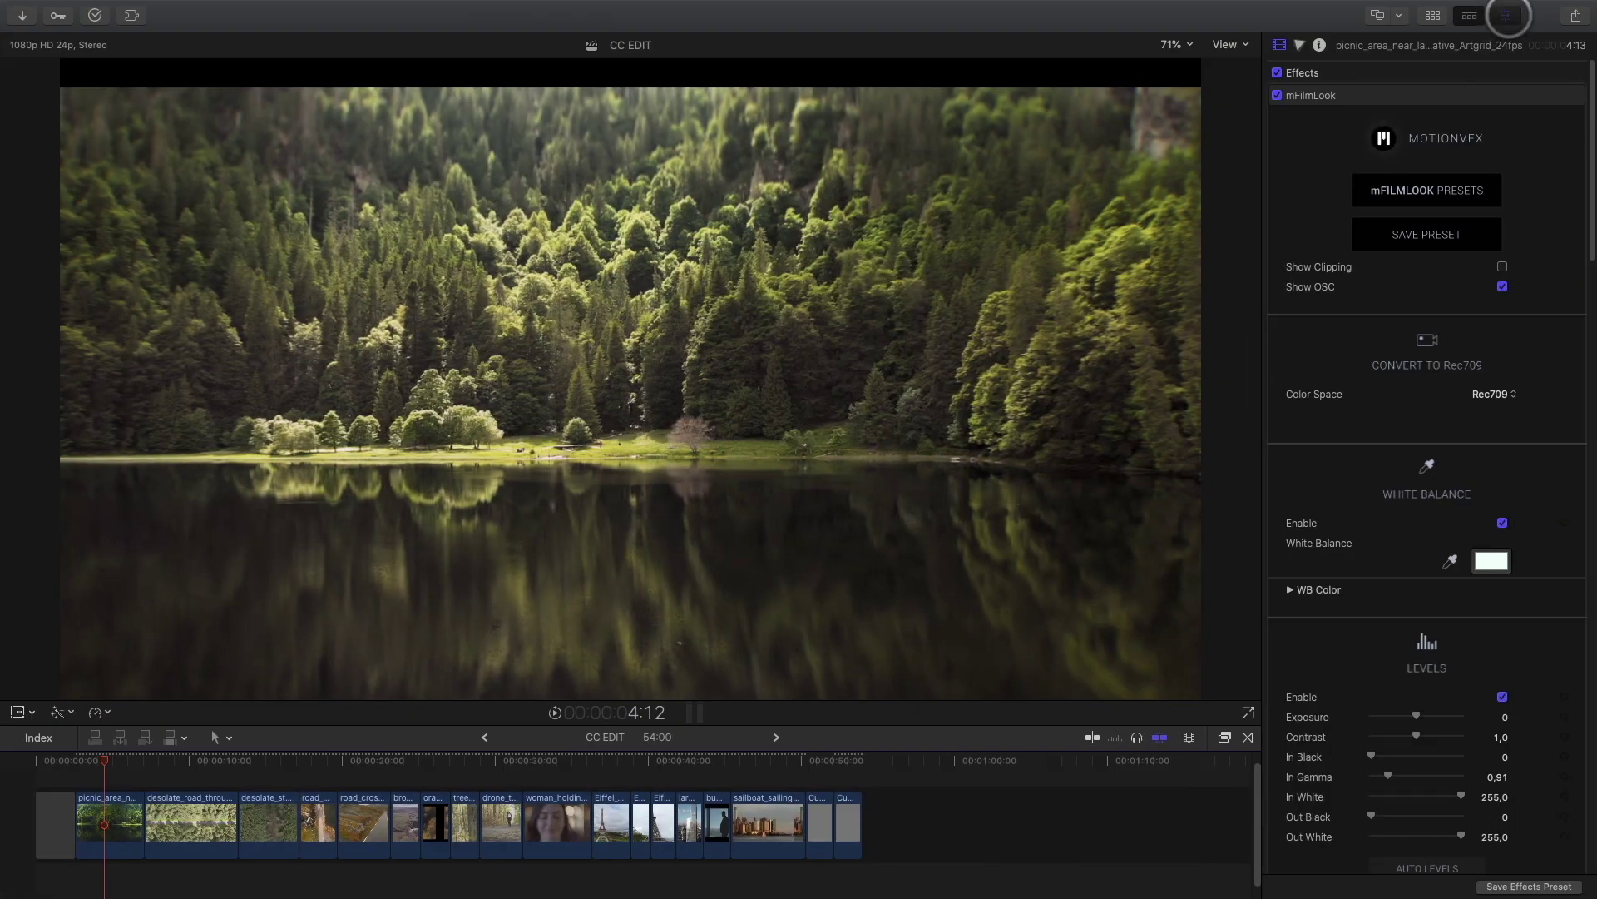
# Hide the Inspector, give the timeline more height and make the clips taller
pyautogui.click(1507, 15)
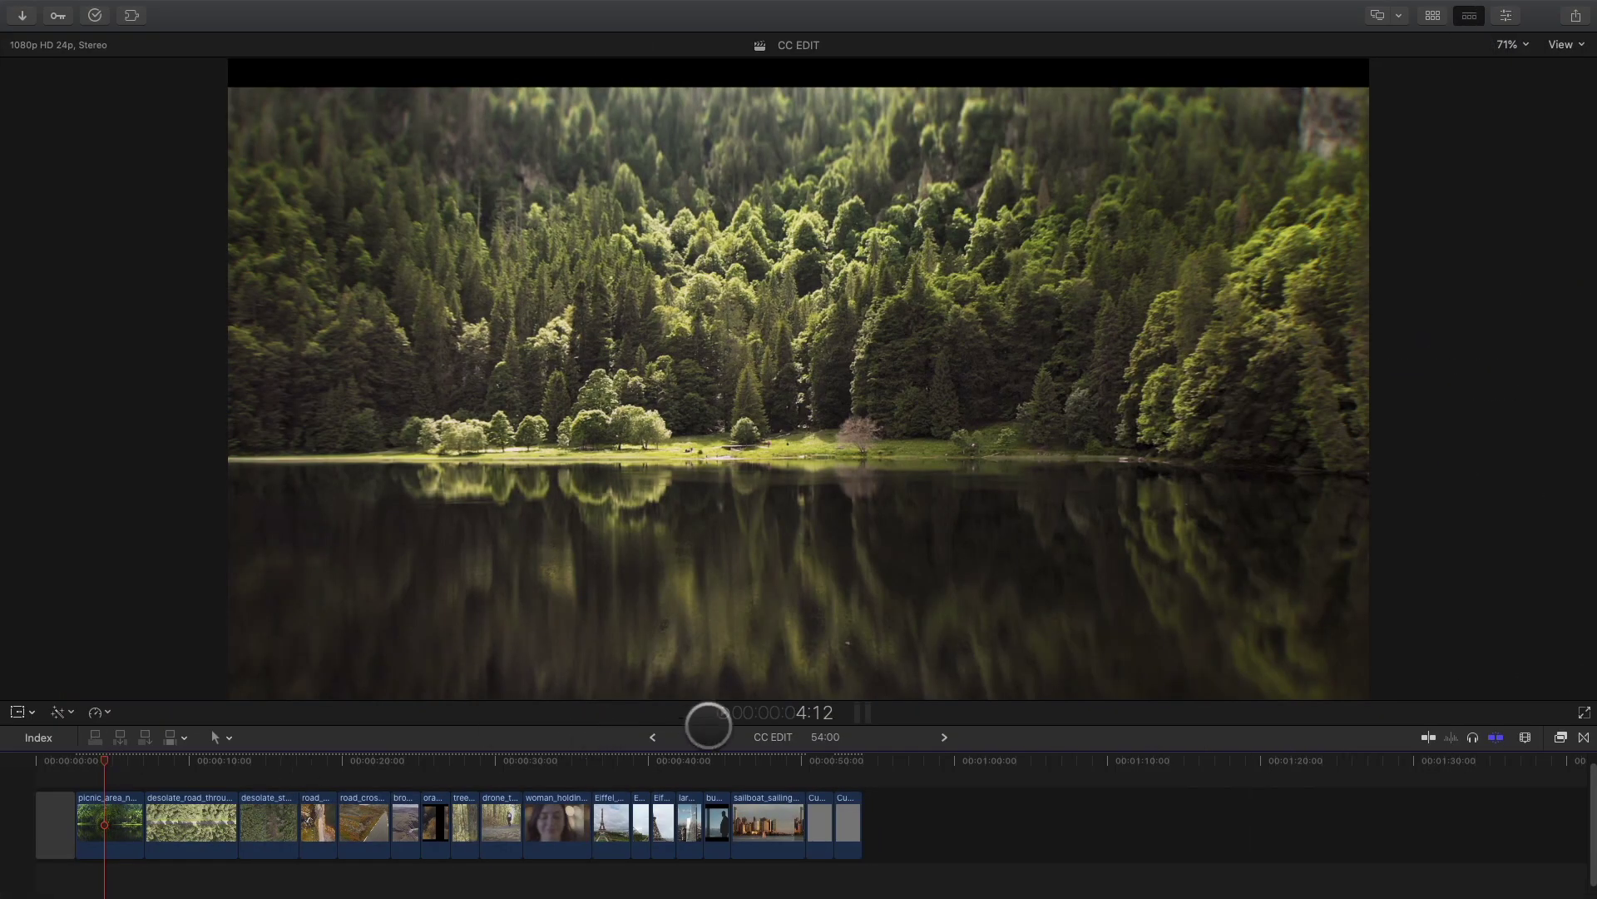
pyautogui.moveTo(710, 724); pyautogui.dragTo(718, 605)
pyautogui.hotkey('shift', 'z')
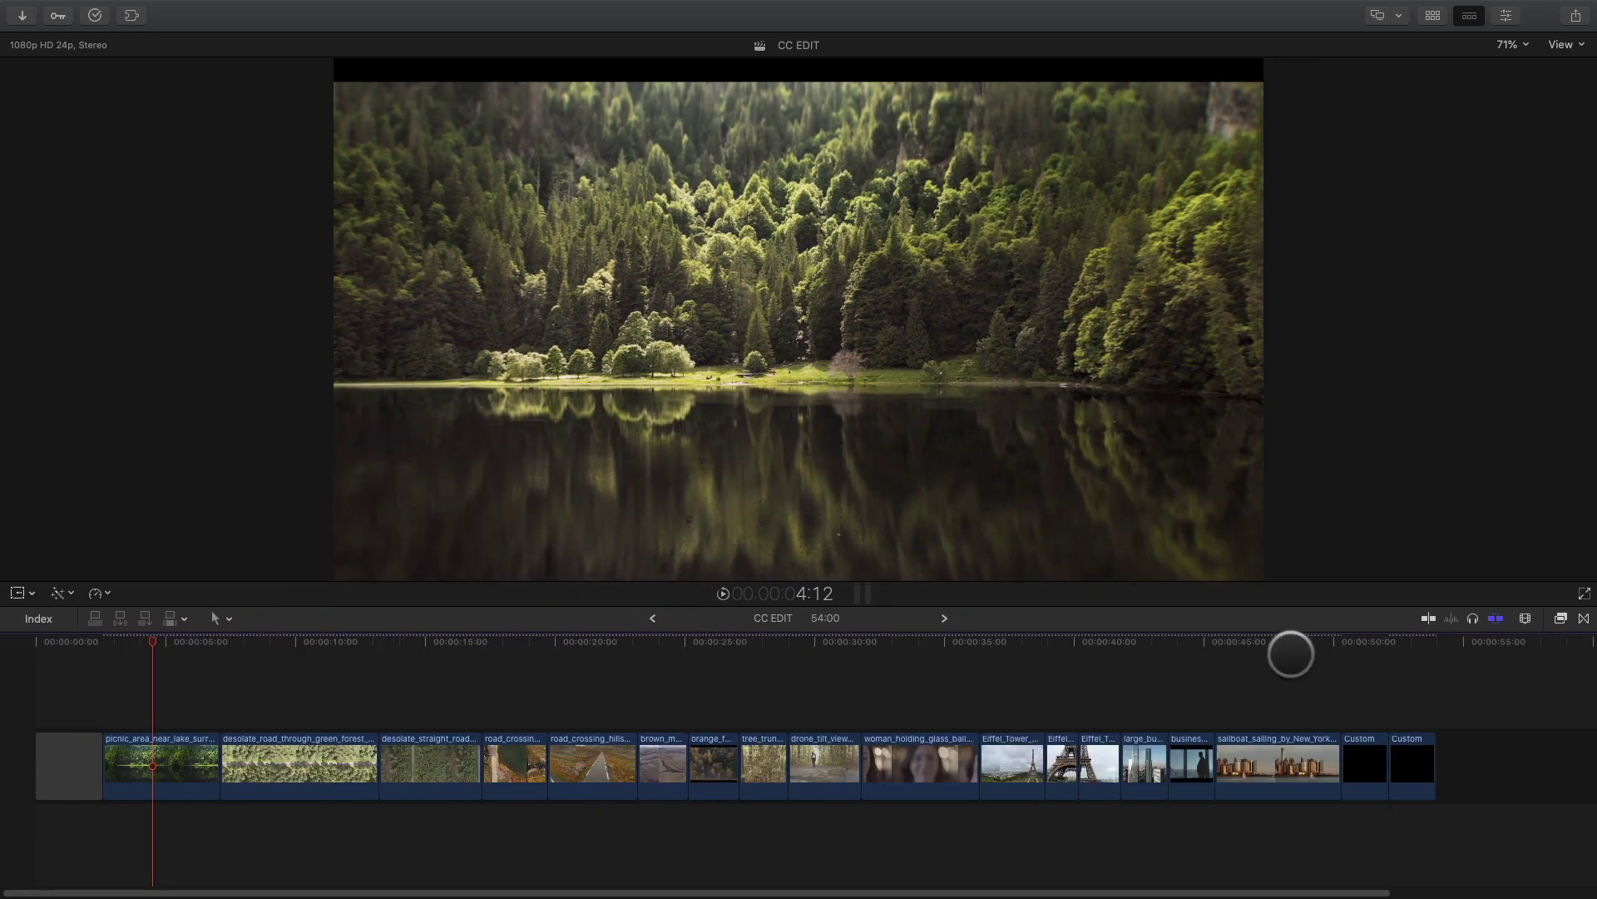
pyautogui.click(1527, 617)
pyautogui.click(1525, 692)
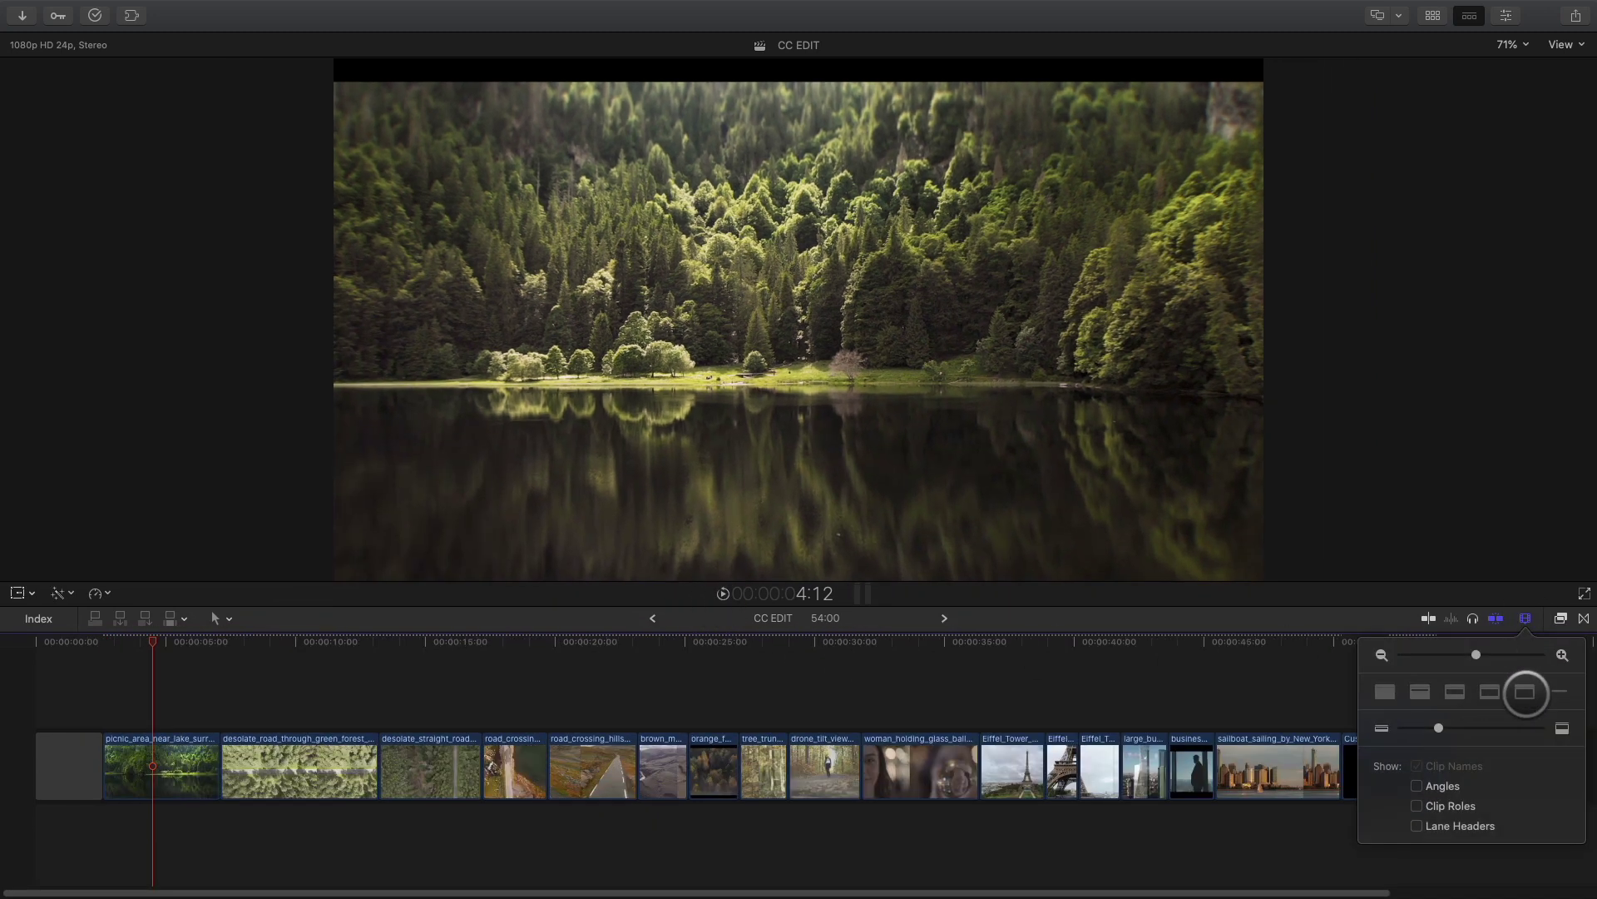
pyautogui.click(1486, 691)
pyautogui.moveTo(1438, 728); pyautogui.dragTo(1468, 730)
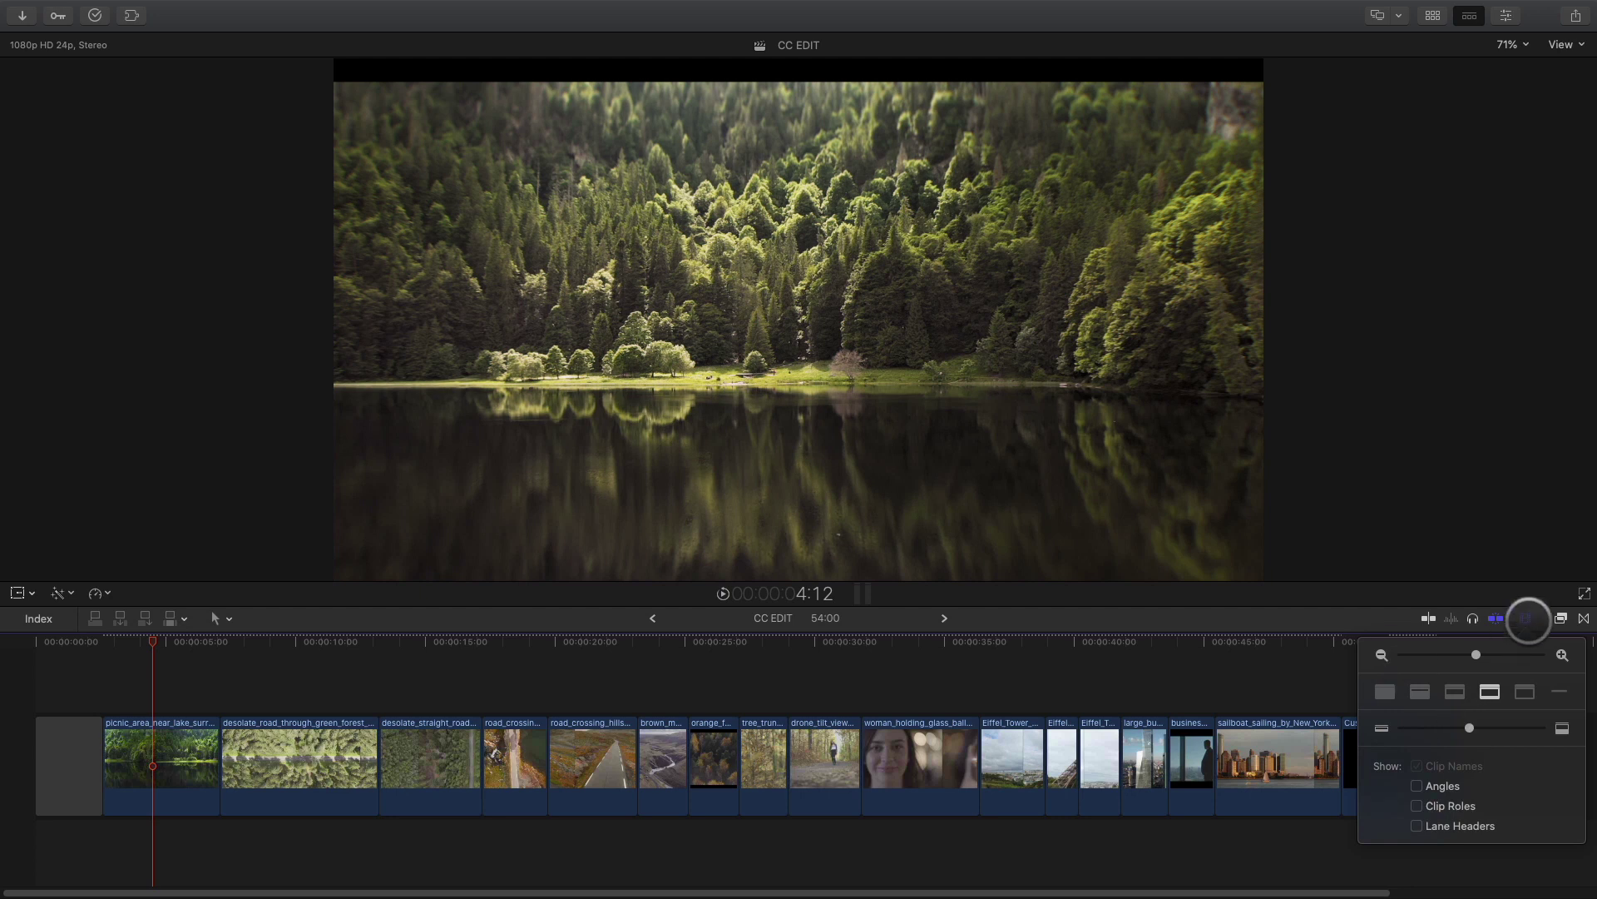
pyautogui.click(1526, 617)
# Add a default transition at the lake clip's start edit and play it back
pyautogui.press('super+equal')
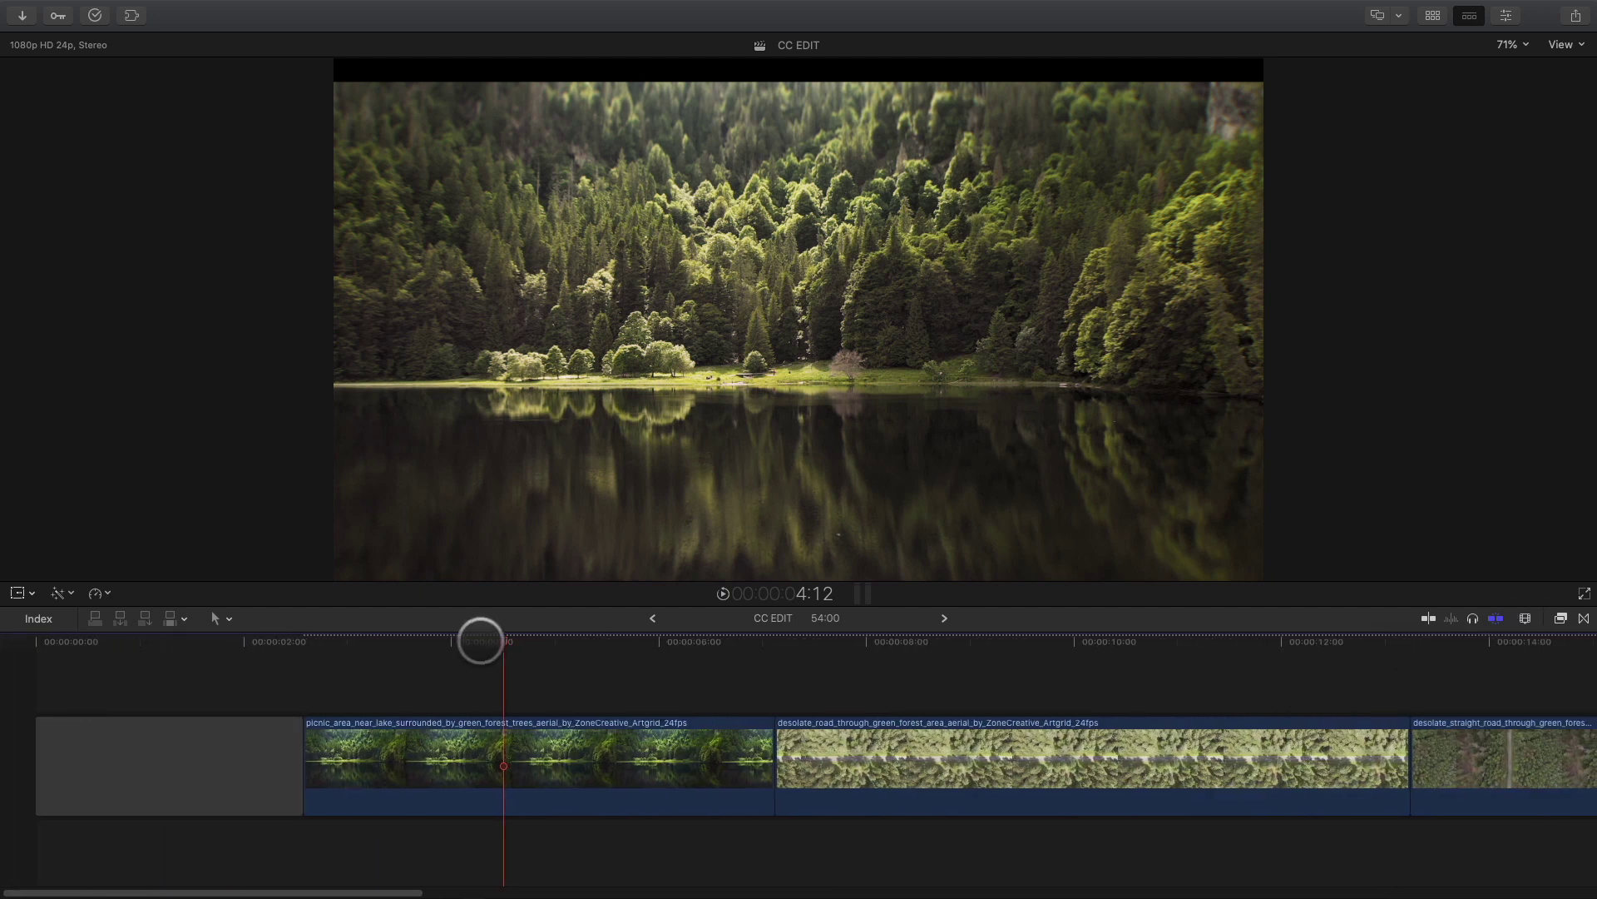
pyautogui.click(268, 657)
pyautogui.moveTo(270, 657); pyautogui.dragTo(302, 657)
pyautogui.click(306, 749)
pyautogui.press('super+t')
pyautogui.click(174, 645)
pyautogui.press('space')
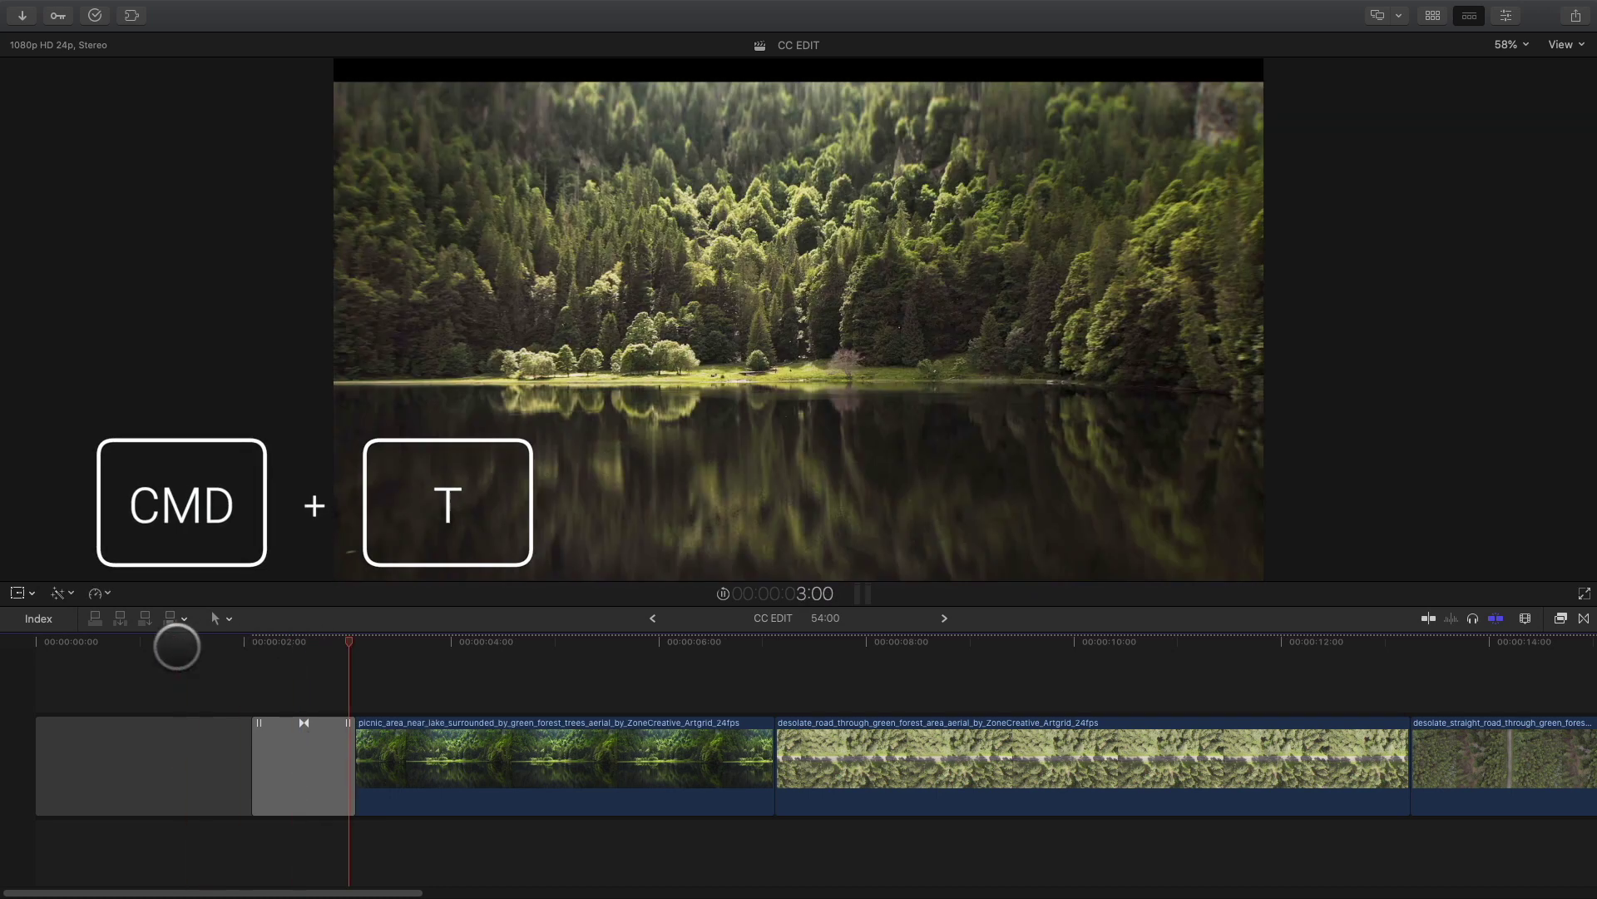
pyautogui.moveTo(164, 646); pyautogui.dragTo(781, 666)
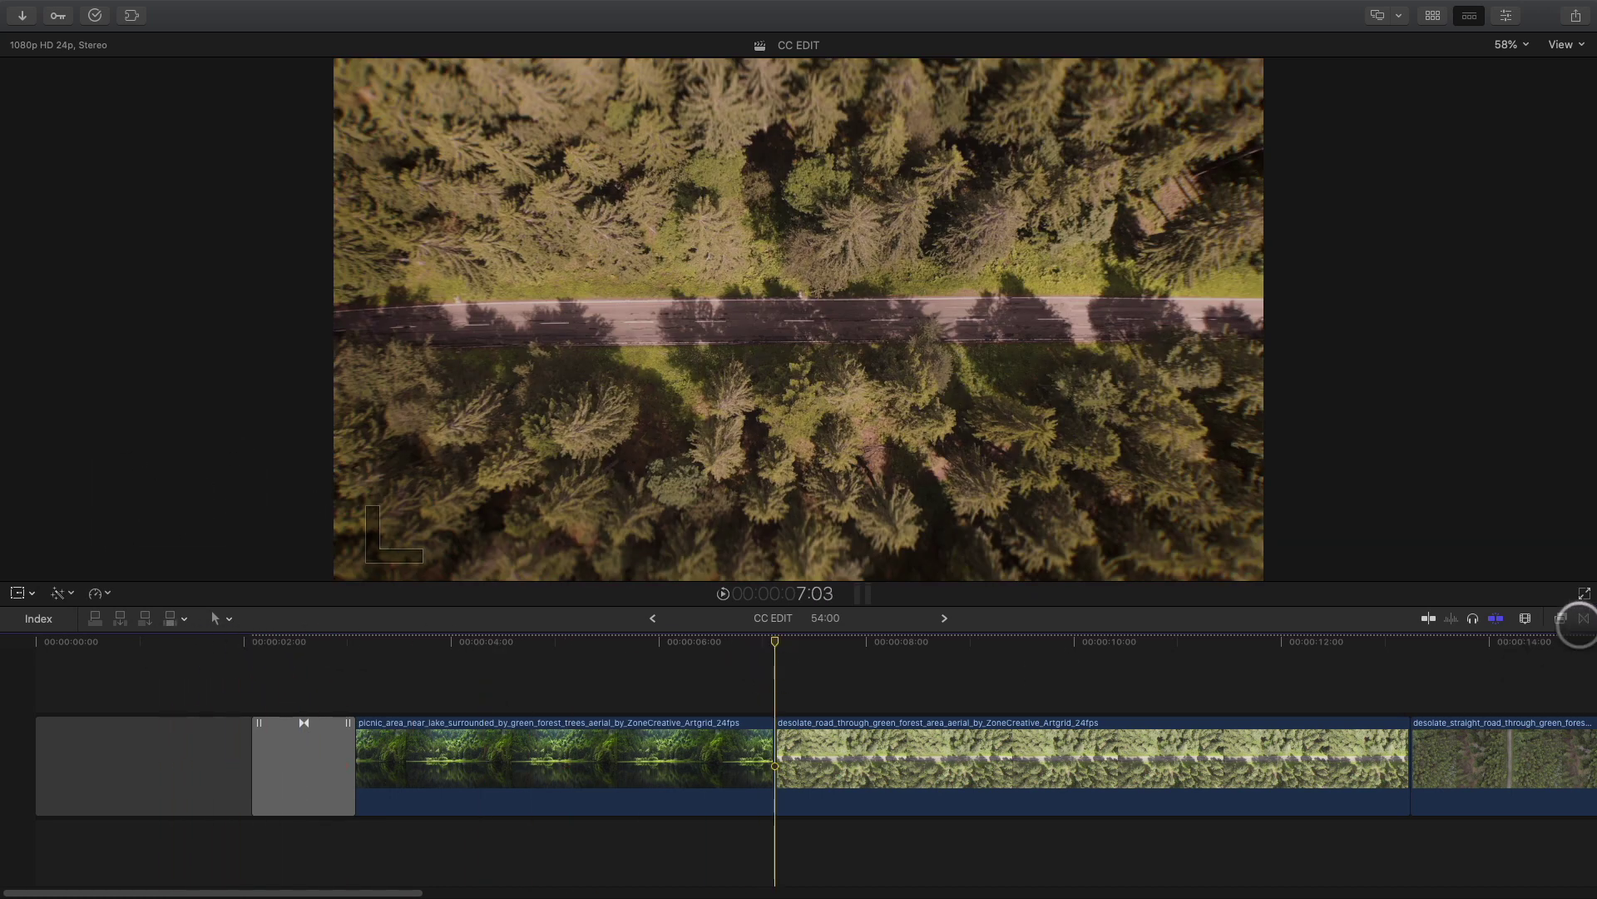
# Open the Transitions browser and look through the mTransition Film Burn, Ink and Scrub packs
pyautogui.click(1584, 618)
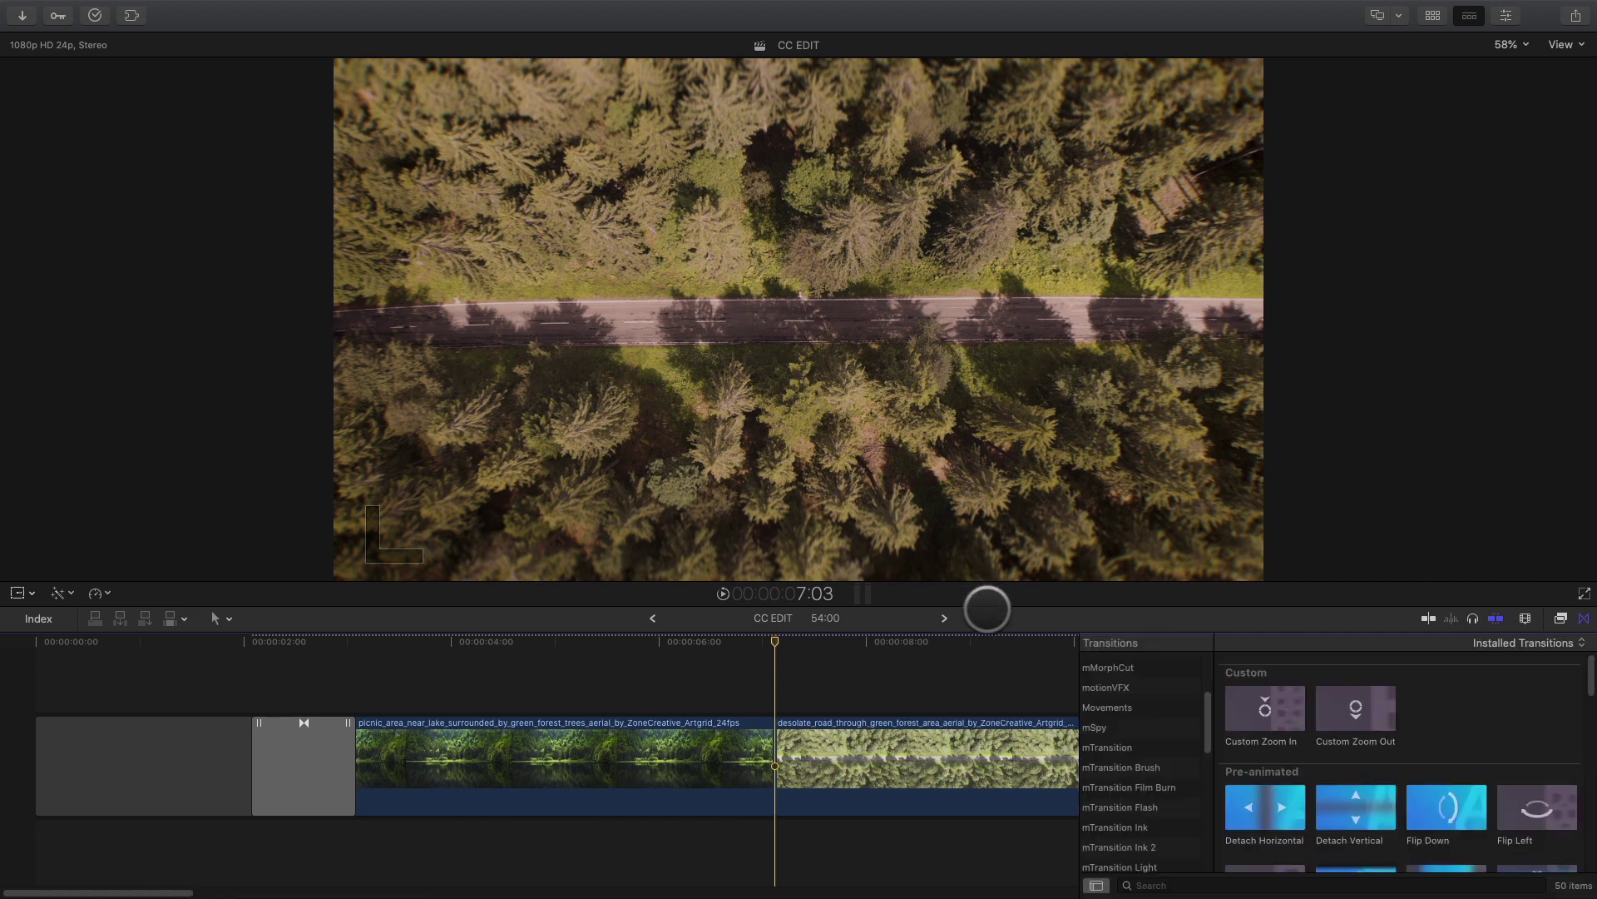
pyautogui.moveTo(987, 608); pyautogui.dragTo(991, 520)
pyautogui.scroll(-3, 1139, 732)
pyautogui.click(1105, 595)
pyautogui.click(1109, 630)
pyautogui.click(1113, 672)
pyautogui.scroll(-3, 1115, 720)
pyautogui.click(1109, 745)
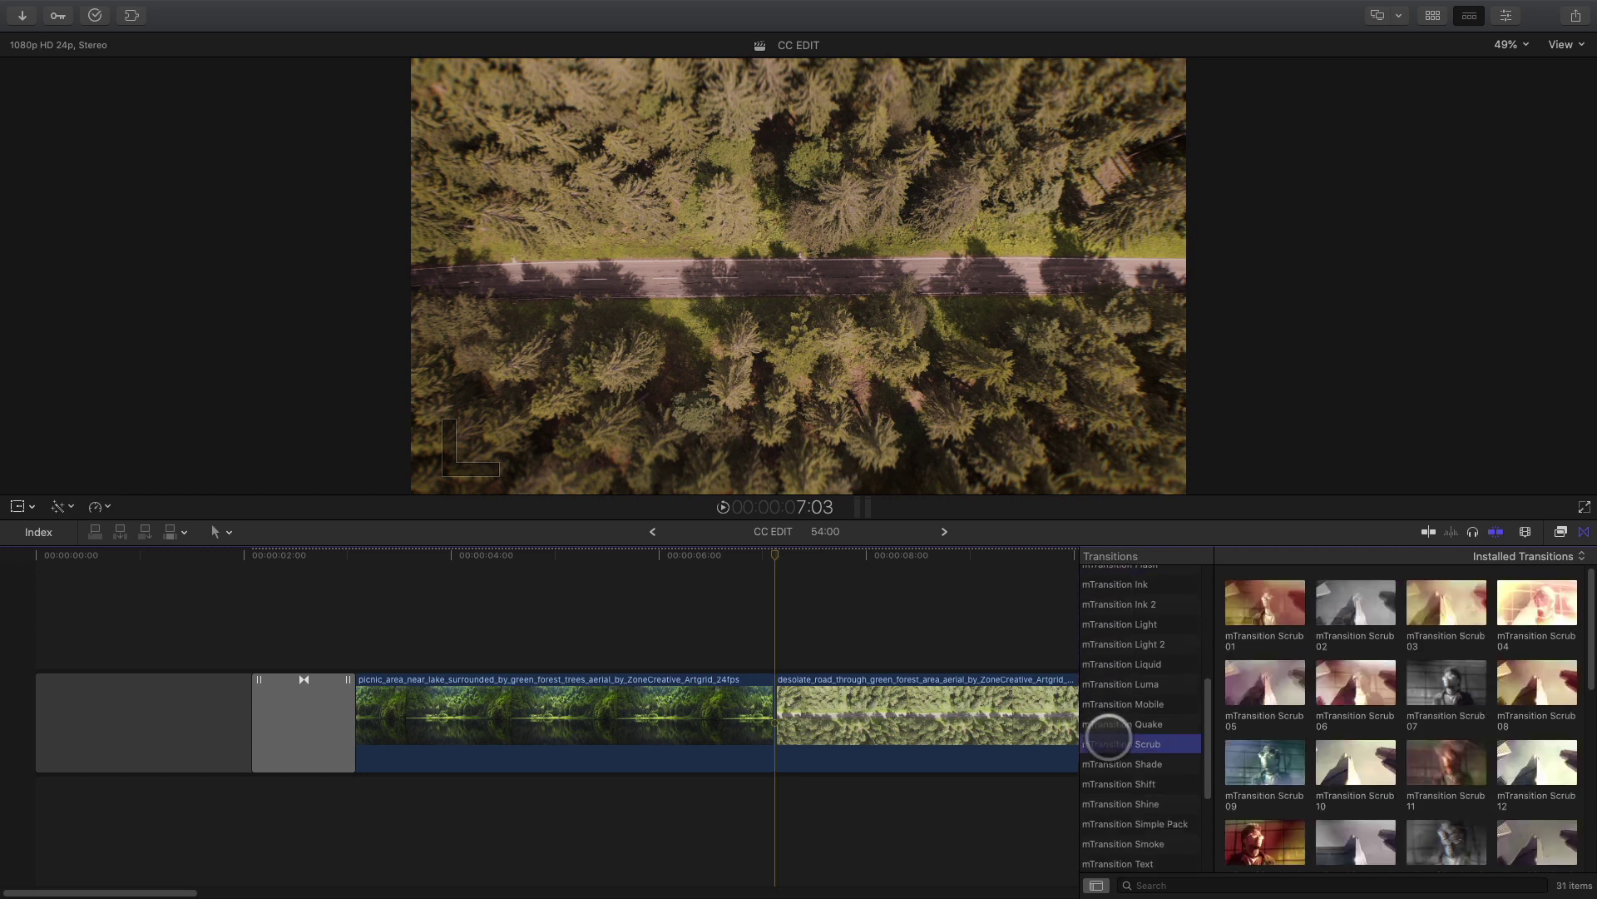
pyautogui.scroll(-5, 1118, 782)
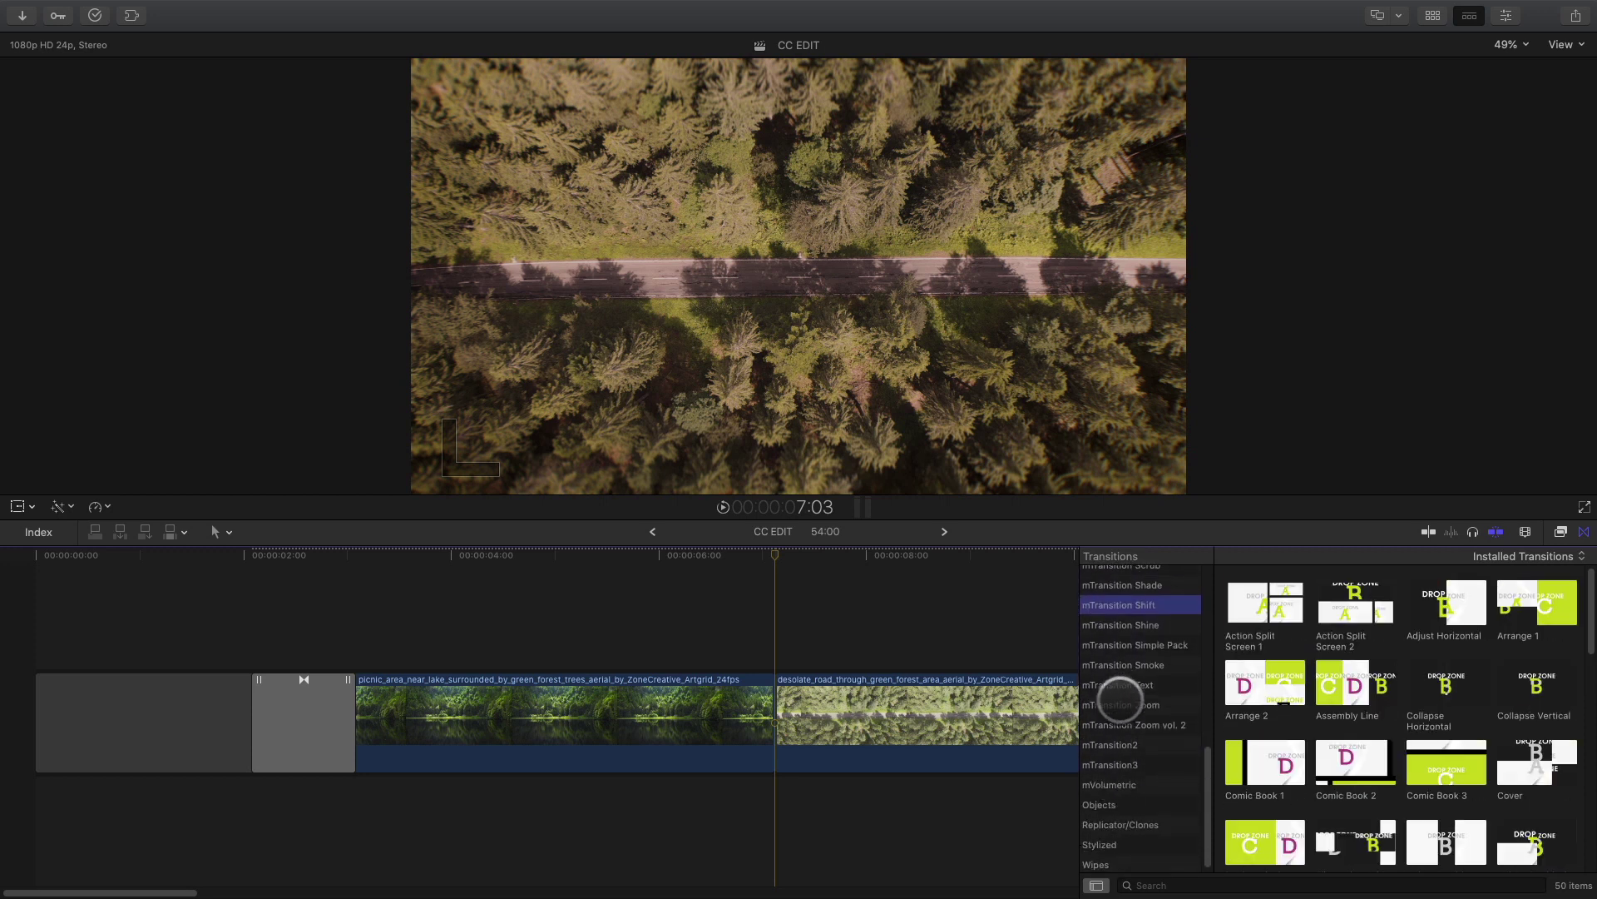
# Settle on the mTransition Zoom vol. 2 pack and skim its transition thumbnails
pyautogui.click(1123, 705)
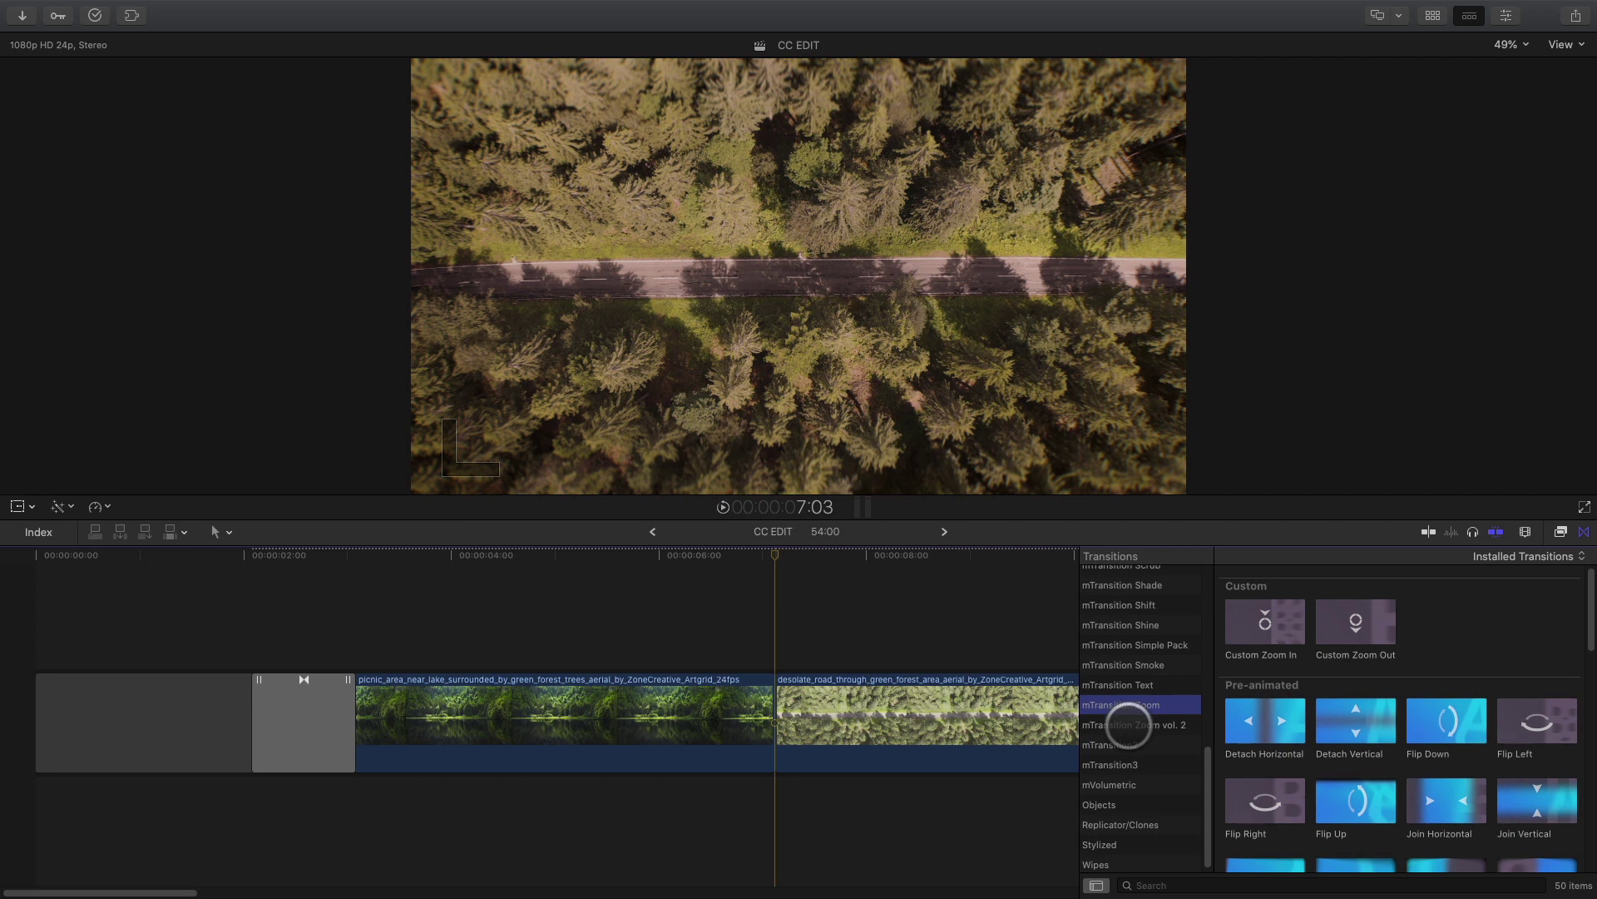
pyautogui.click(1129, 725)
pyautogui.click(1129, 704)
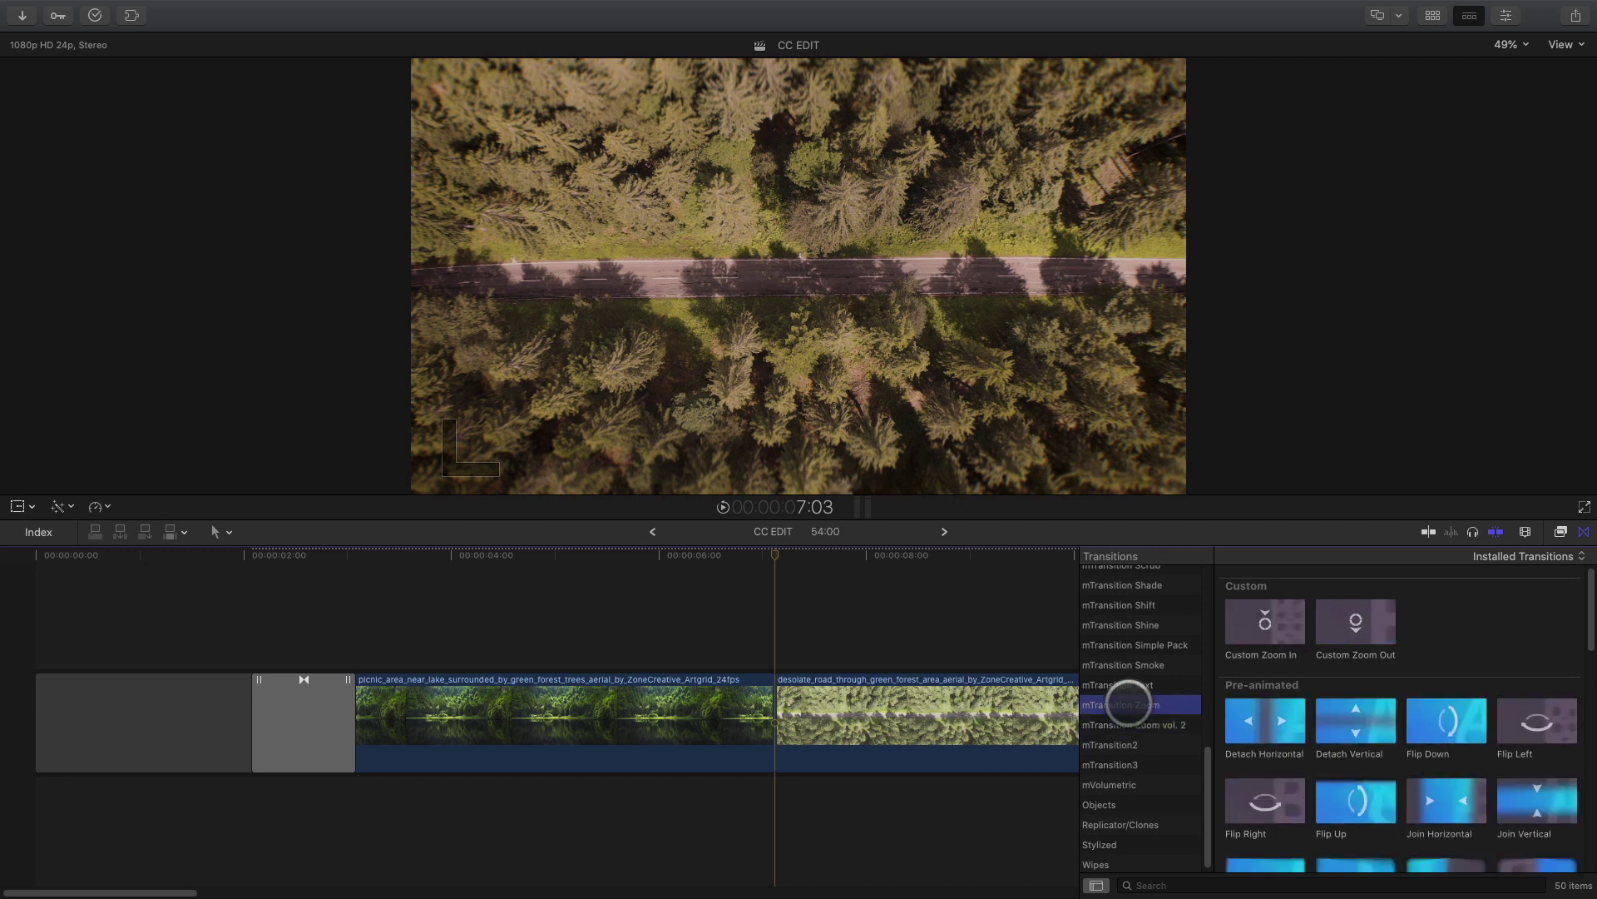
pyautogui.click(1131, 725)
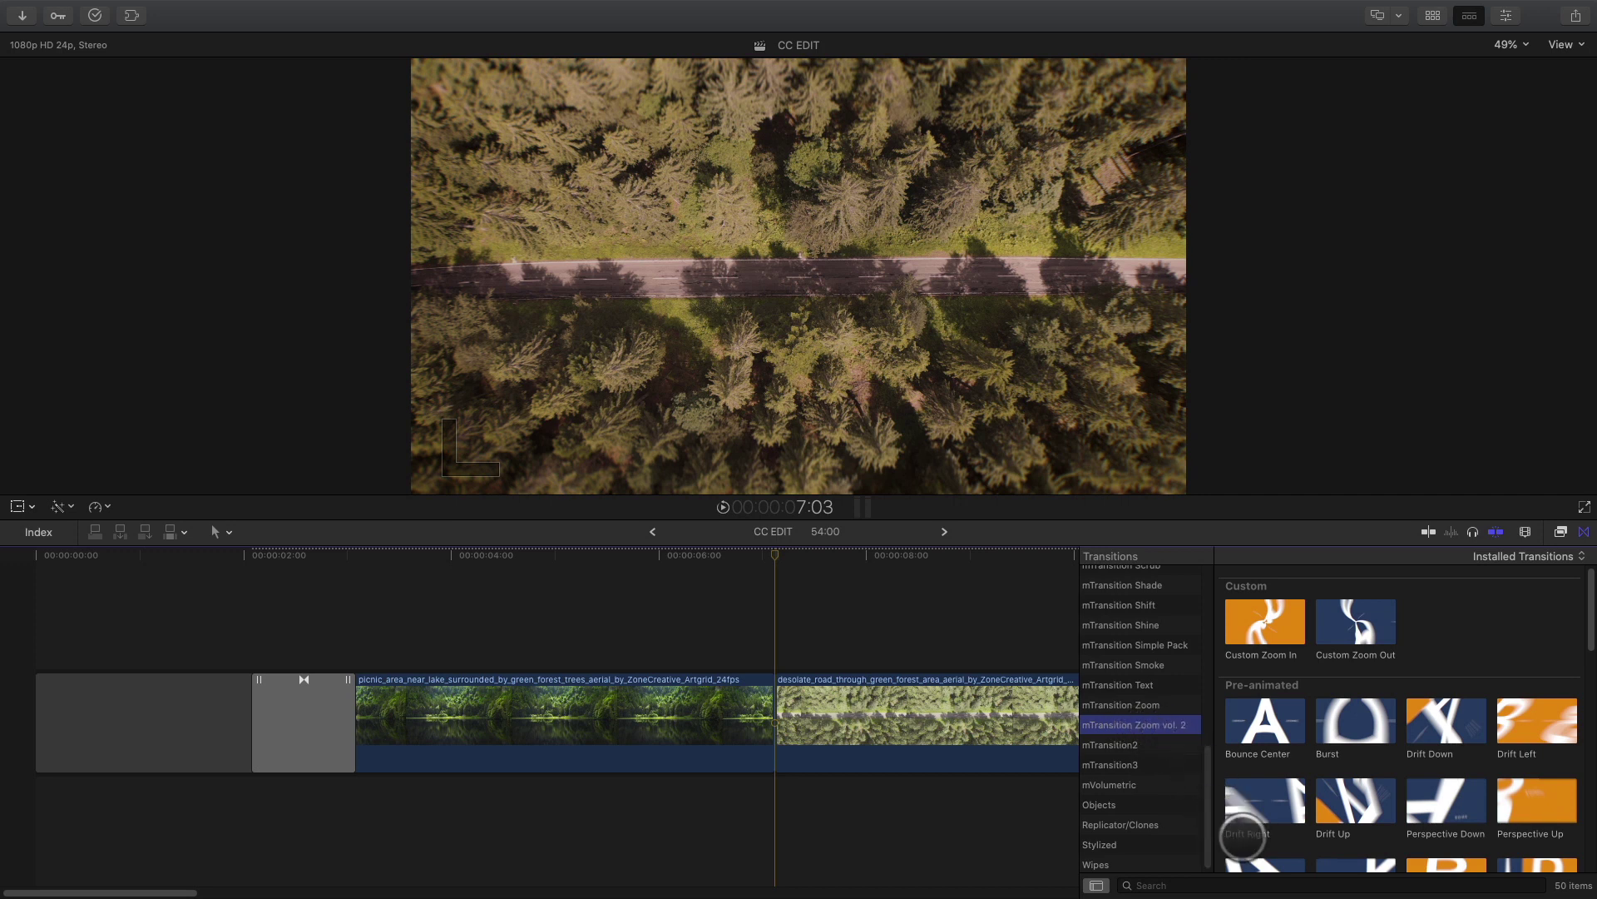
pyautogui.scroll(-5, 1244, 832)
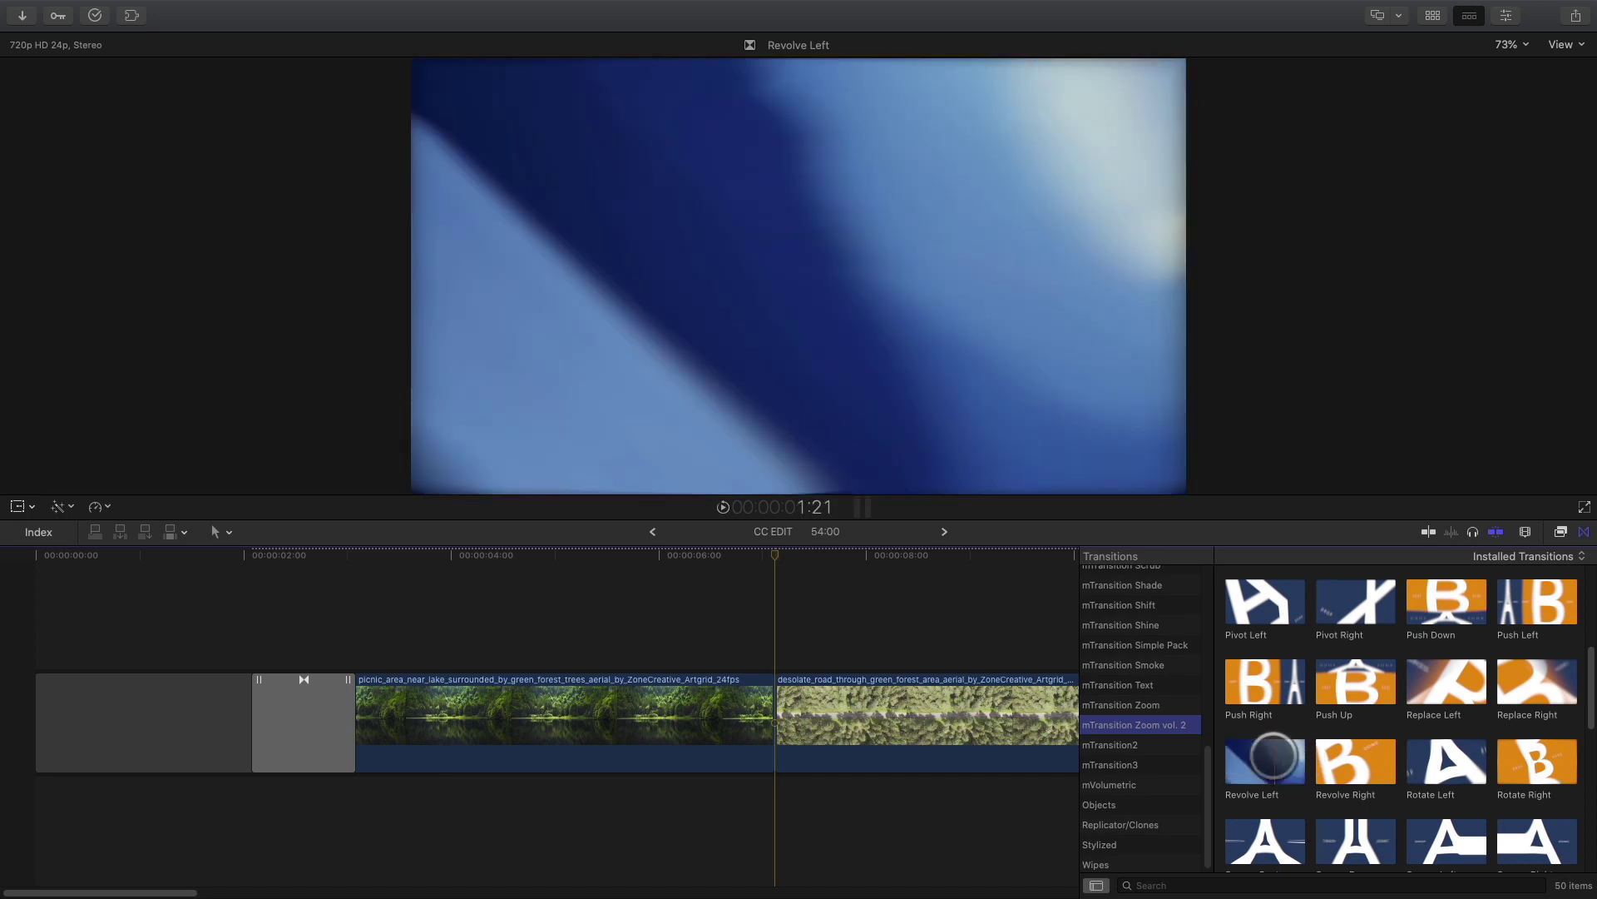
pyautogui.scroll(-4, 1465, 765)
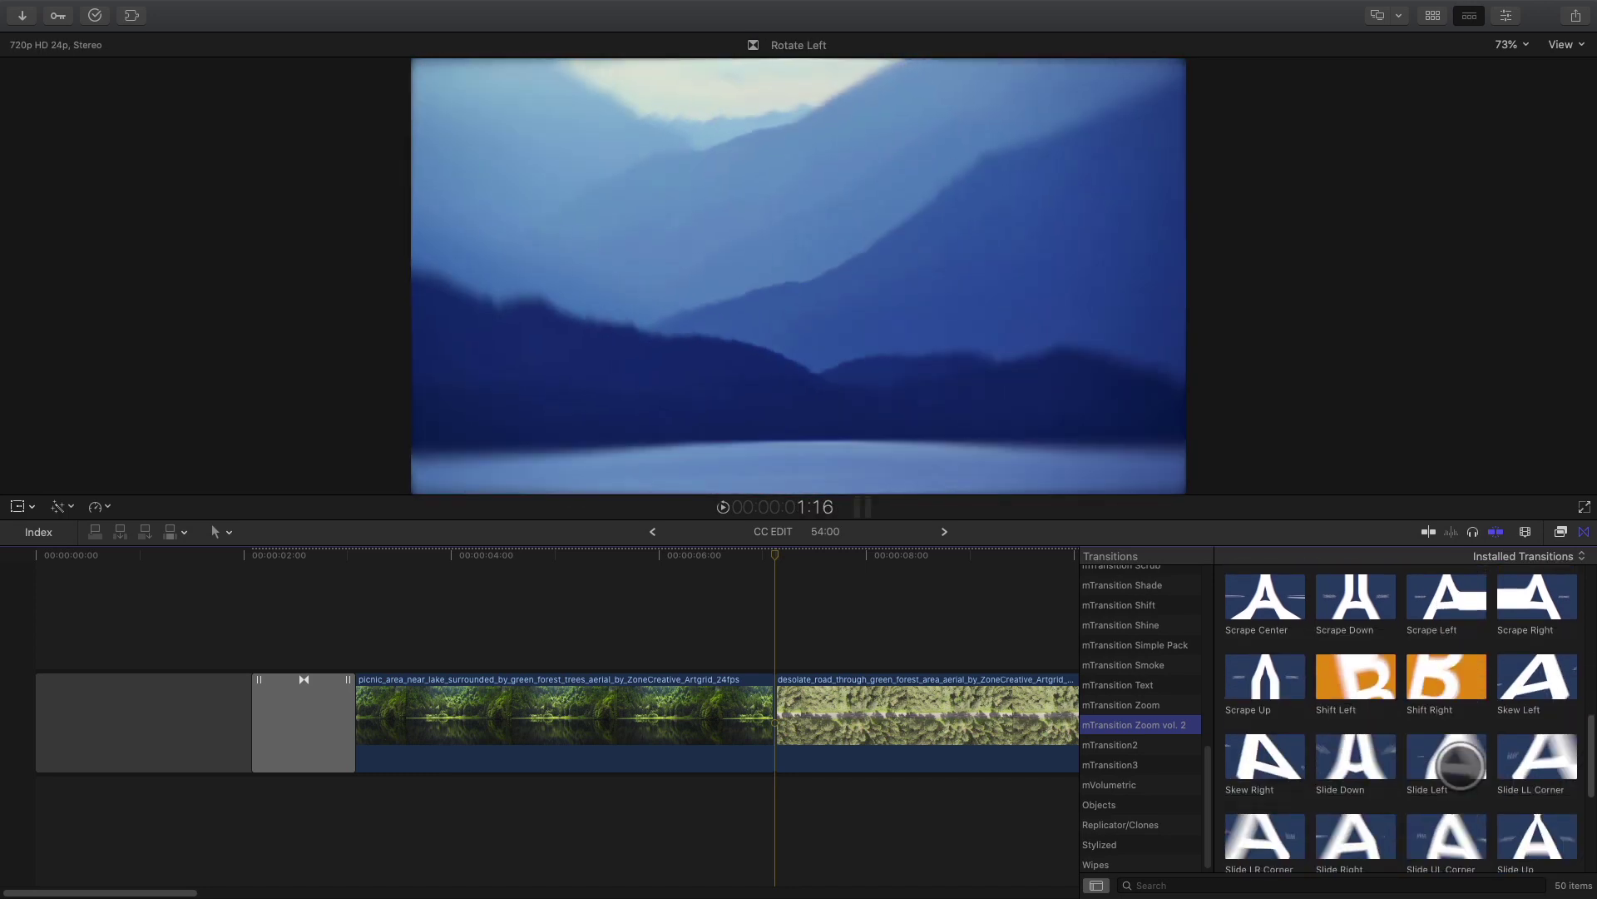
pyautogui.scroll(-2, 1460, 764)
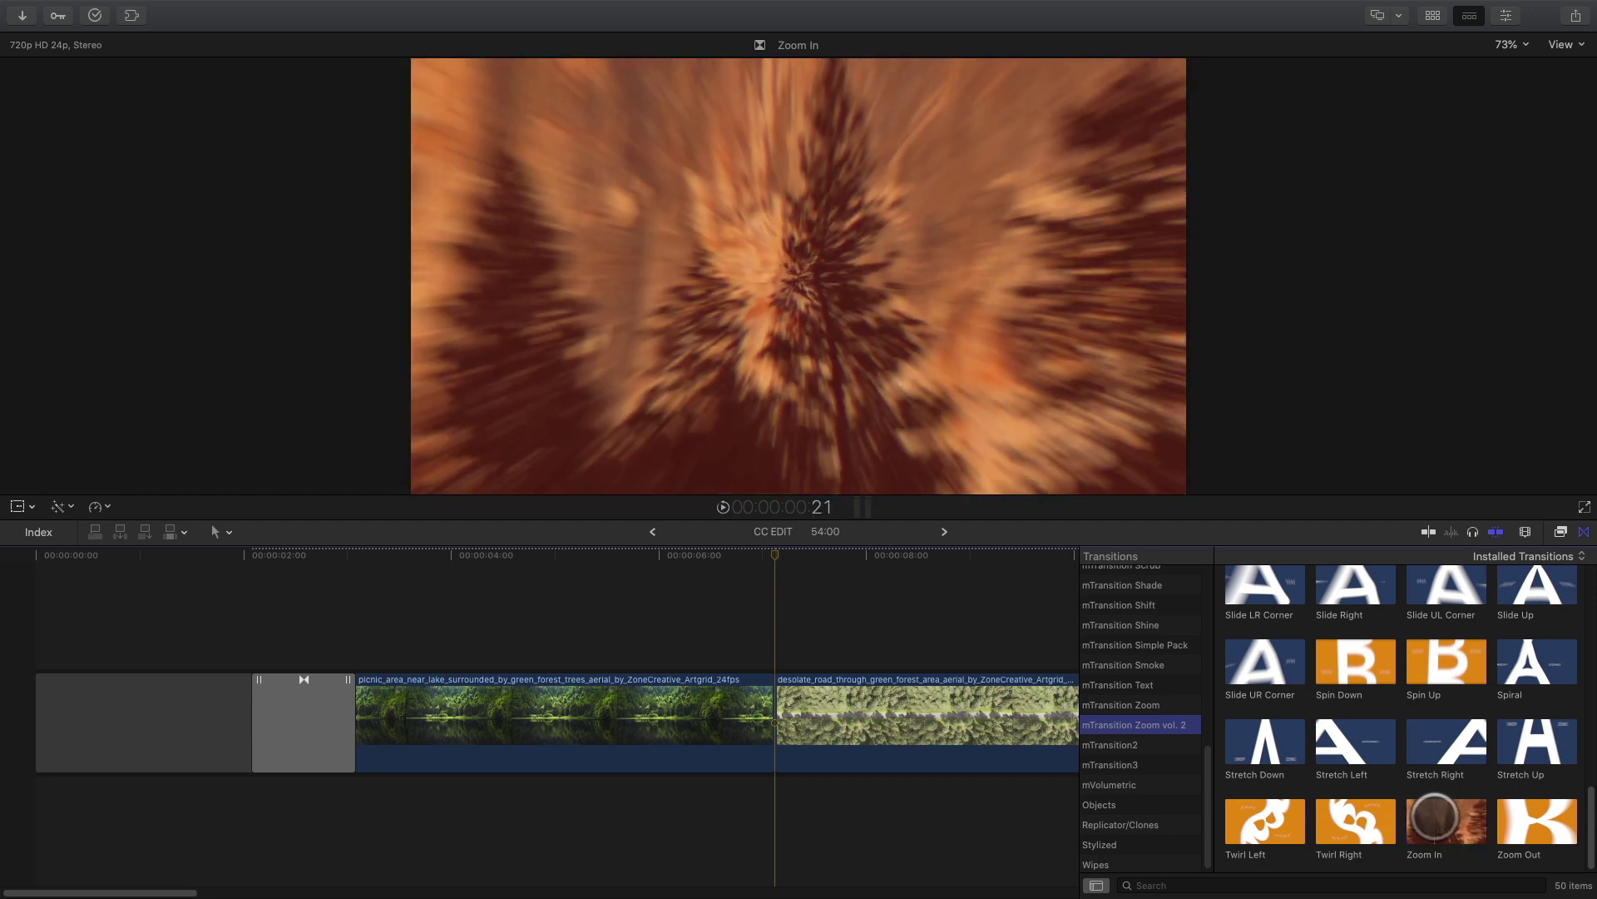
# Drop the Zoom In transition between the lake and road clips and show its settings
pyautogui.moveTo(1435, 818); pyautogui.dragTo(645, 717)
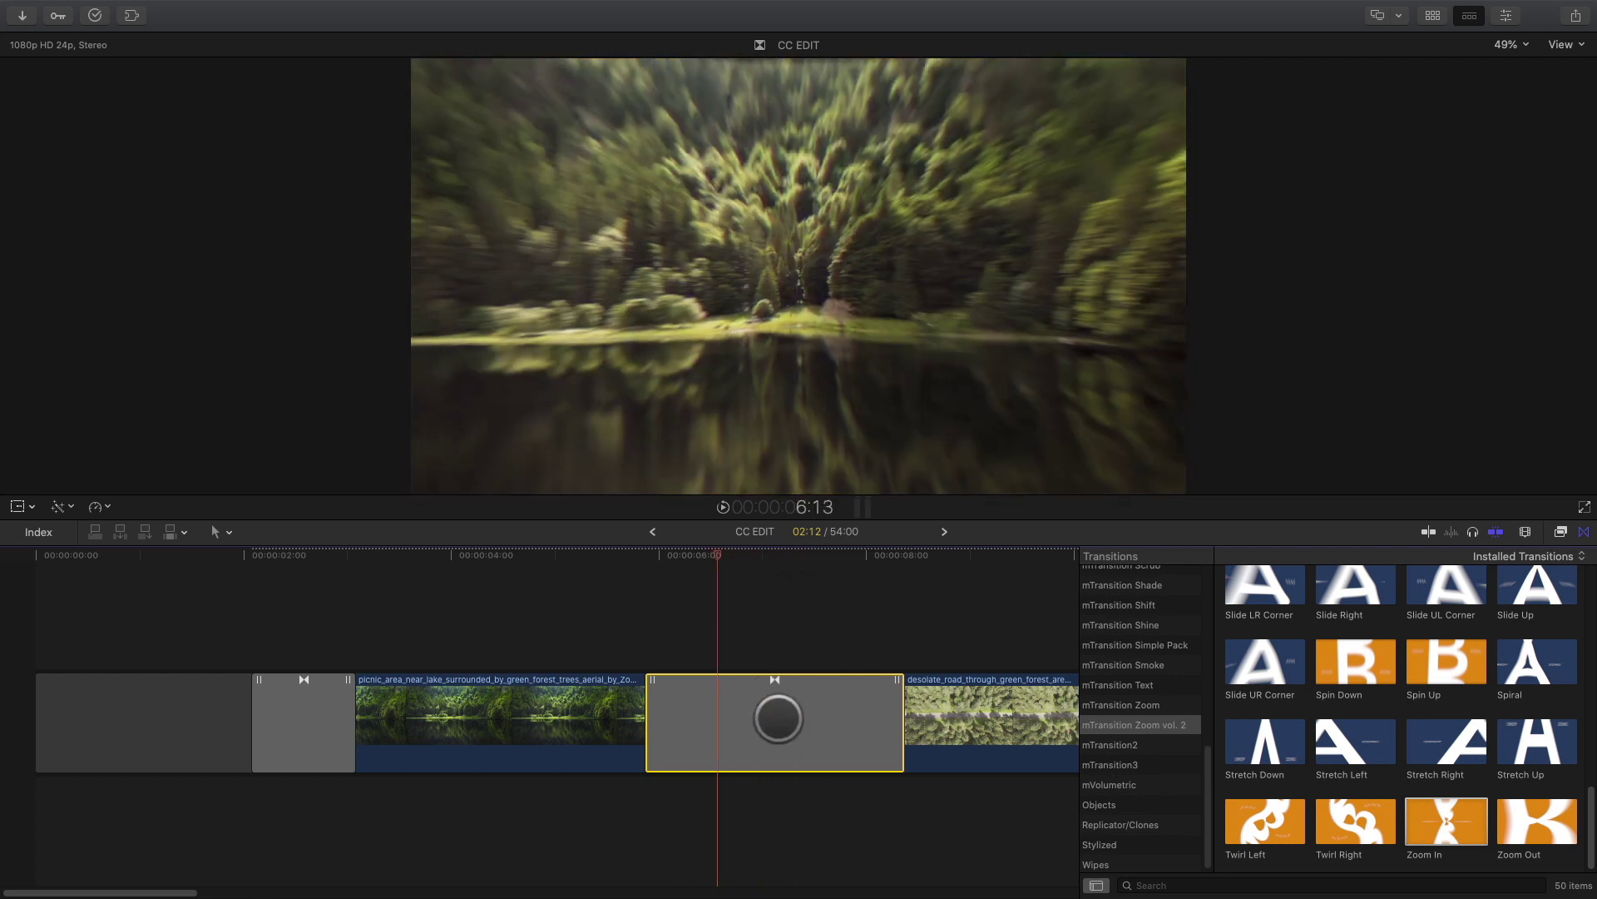
pyautogui.click(1506, 16)
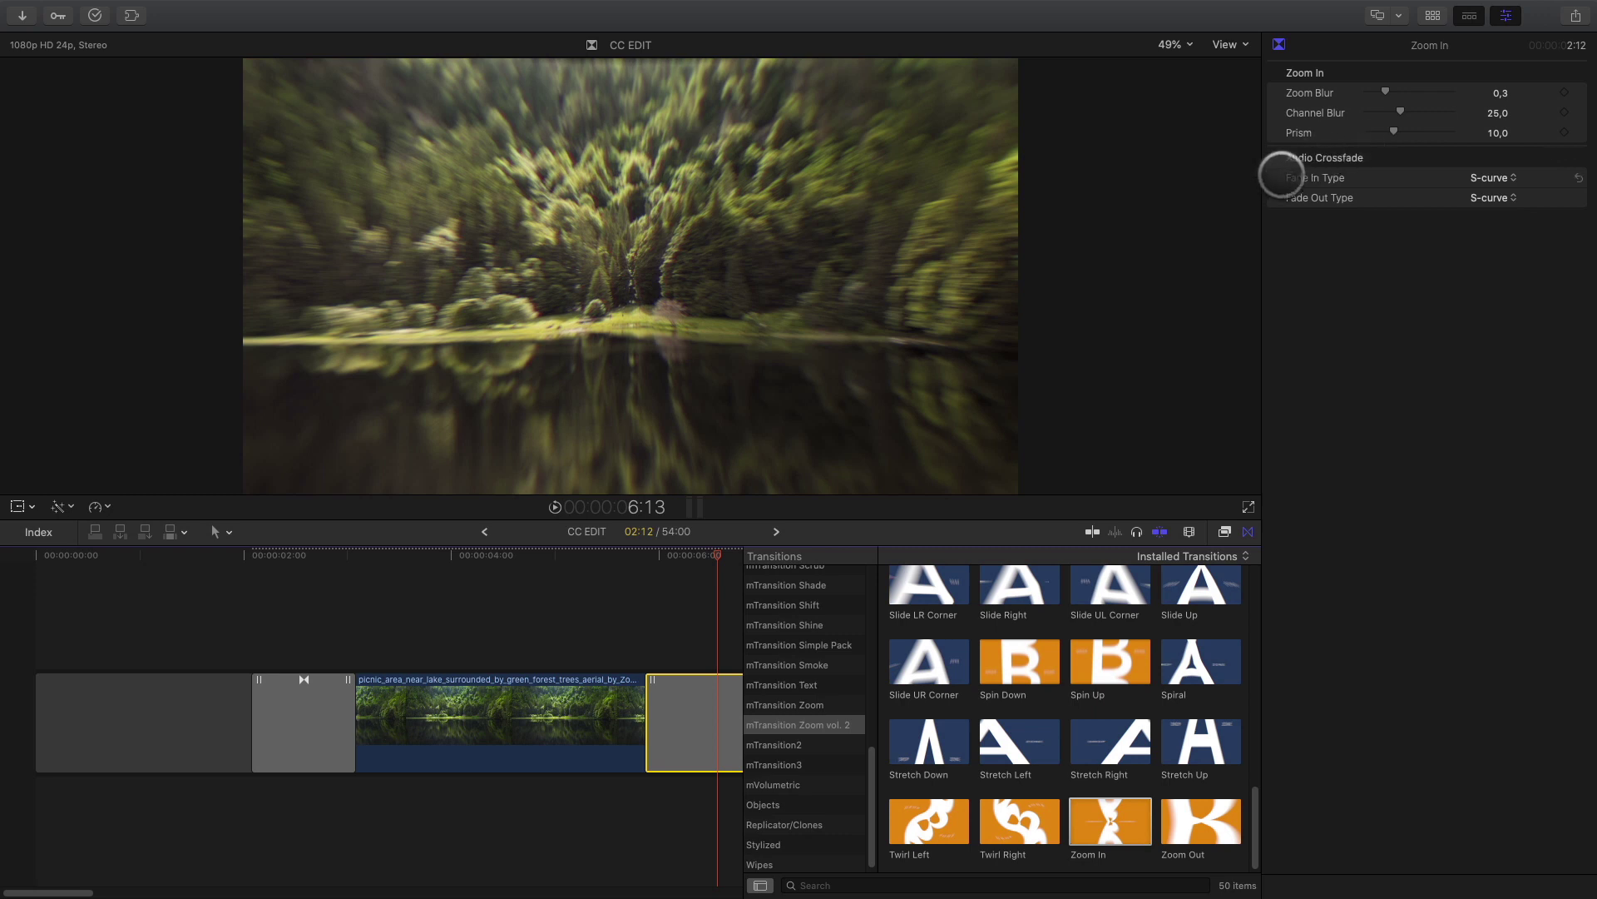
pyautogui.hscroll(10, 553, 677)
pyautogui.moveTo(880, 671); pyautogui.dragTo(1008, 669)
pyautogui.click(761, 884)
# Set Zoom Blur 0,43, Channel Blur 24,0 and Prism 11,0, then scrub the transition
pyautogui.moveTo(1378, 70)
pyautogui.mouseDown()
pyautogui.moveTo(1490, 72)
pyautogui.moveTo(1391, 75)
pyautogui.mouseUp()
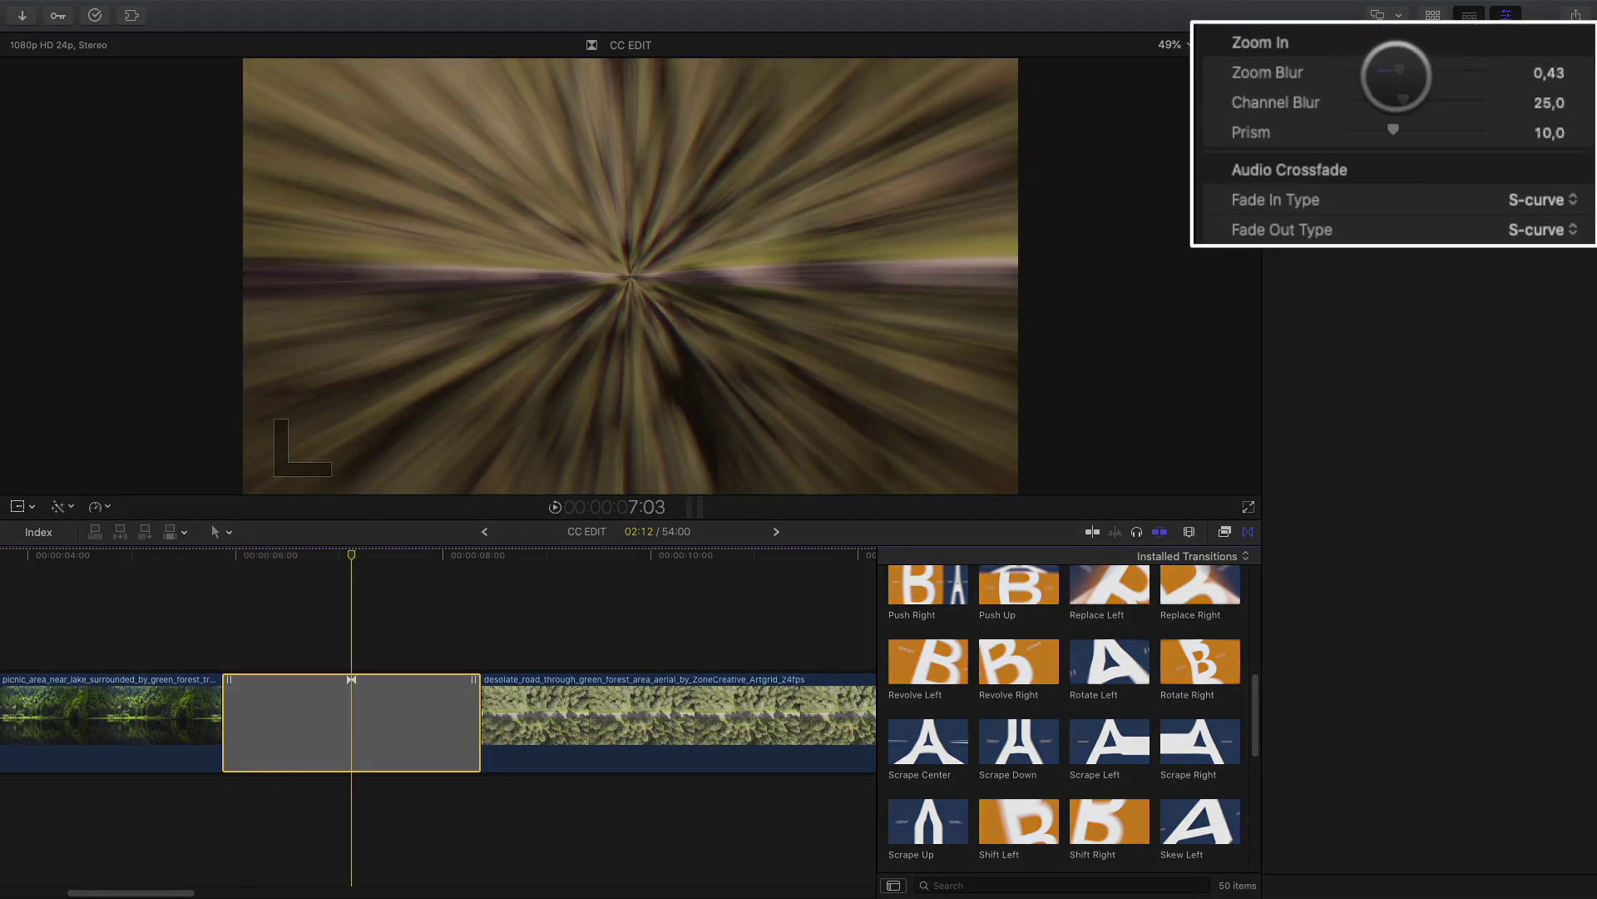
pyautogui.moveTo(1394, 130)
pyautogui.mouseDown()
pyautogui.moveTo(1478, 129)
pyautogui.moveTo(1398, 132)
pyautogui.mouseUp()
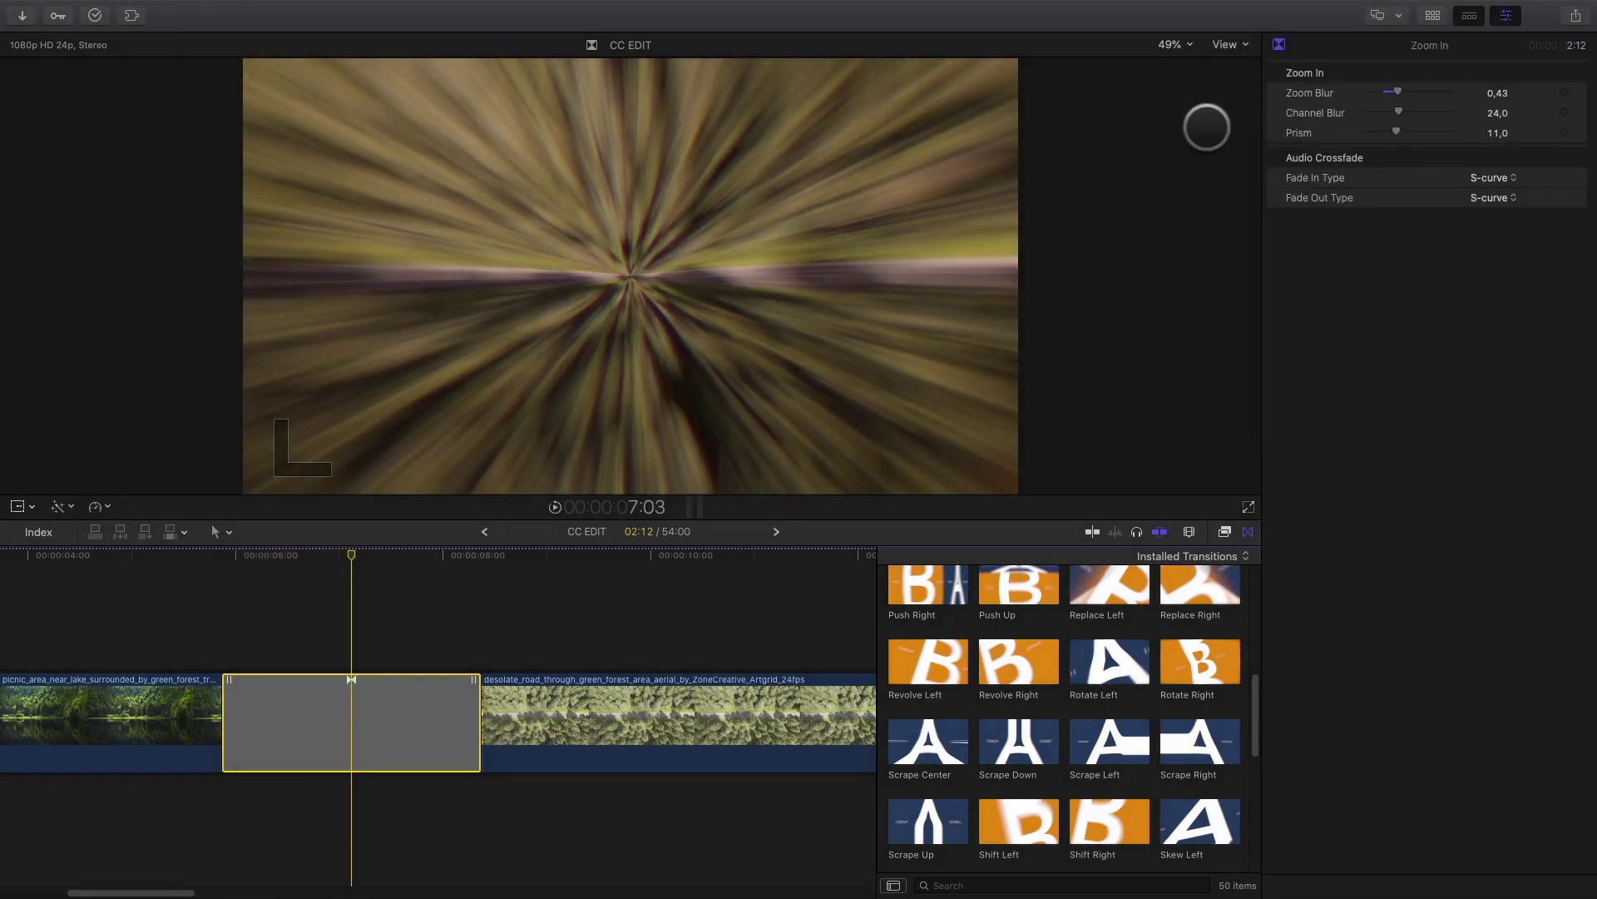
pyautogui.moveTo(206, 555); pyautogui.dragTo(688, 599)
# Drop a Twirl Left transition onto the edit between the two road aerials
pyautogui.hscroll(10, 616, 606)
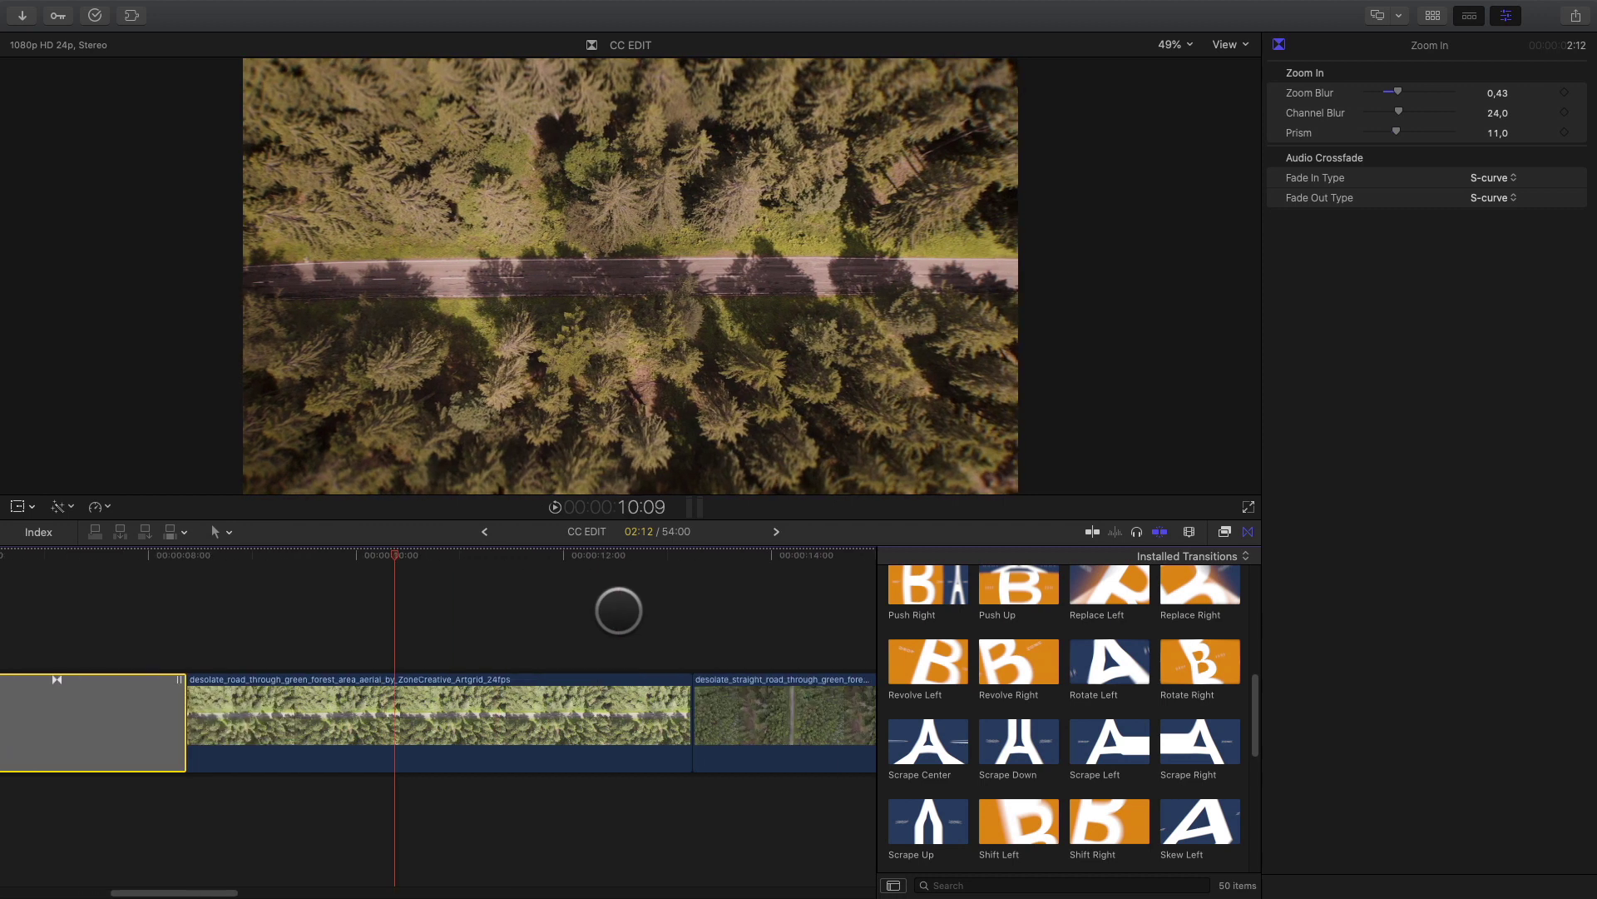
pyautogui.moveTo(237, 555); pyautogui.dragTo(593, 635)
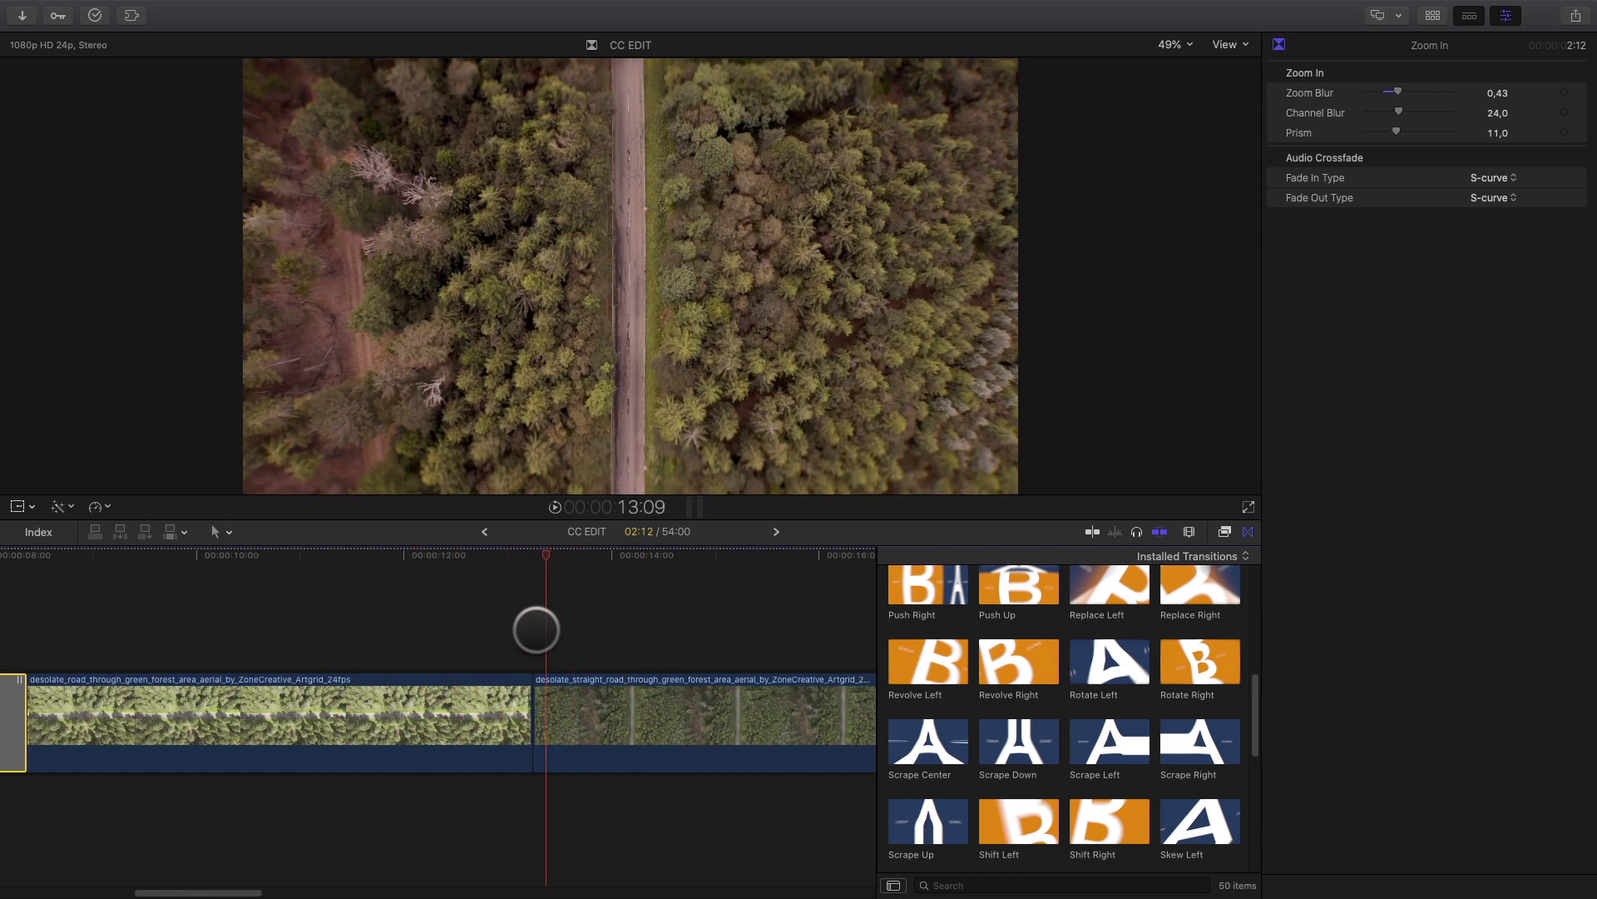
pyautogui.click(489, 577)
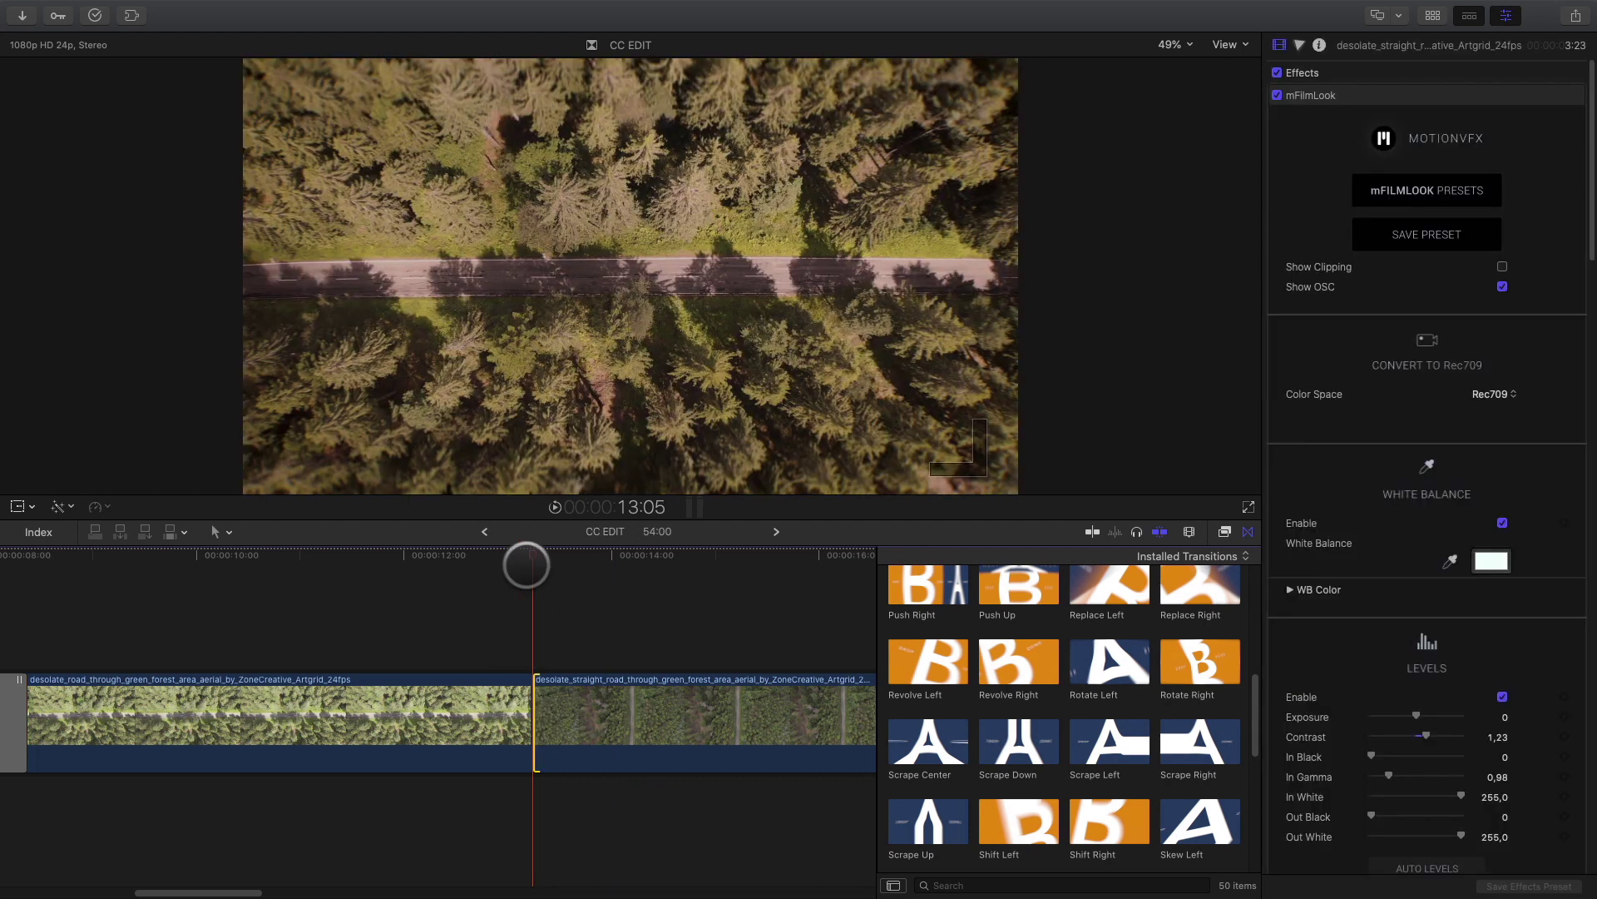
pyautogui.scroll(-5, 1070, 711)
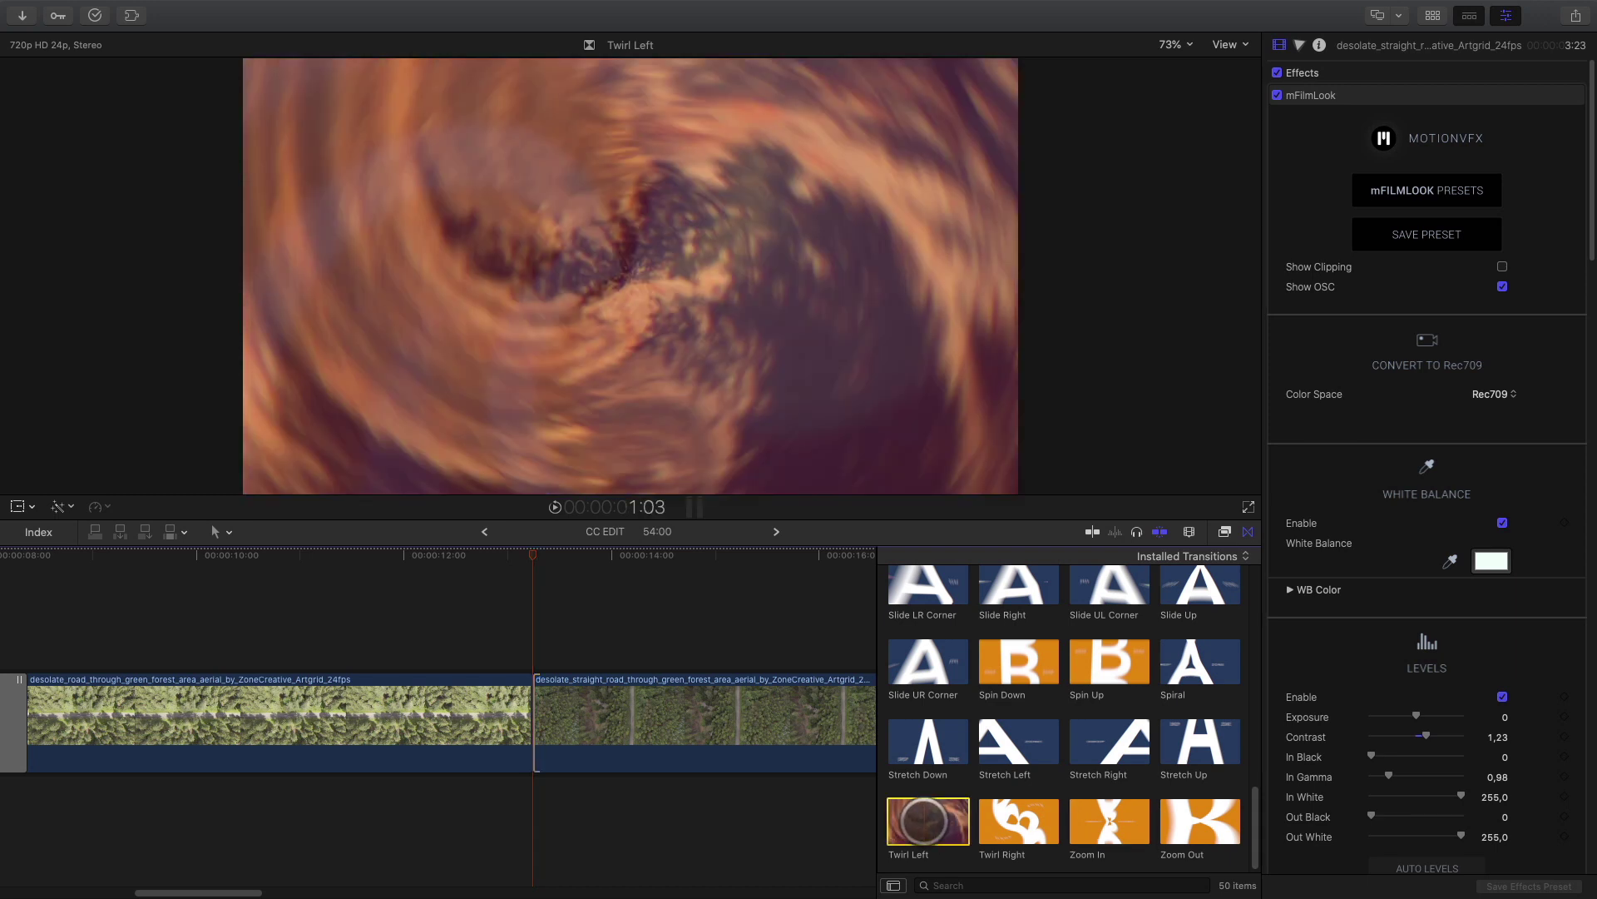
pyautogui.moveTo(924, 821); pyautogui.dragTo(804, 720)
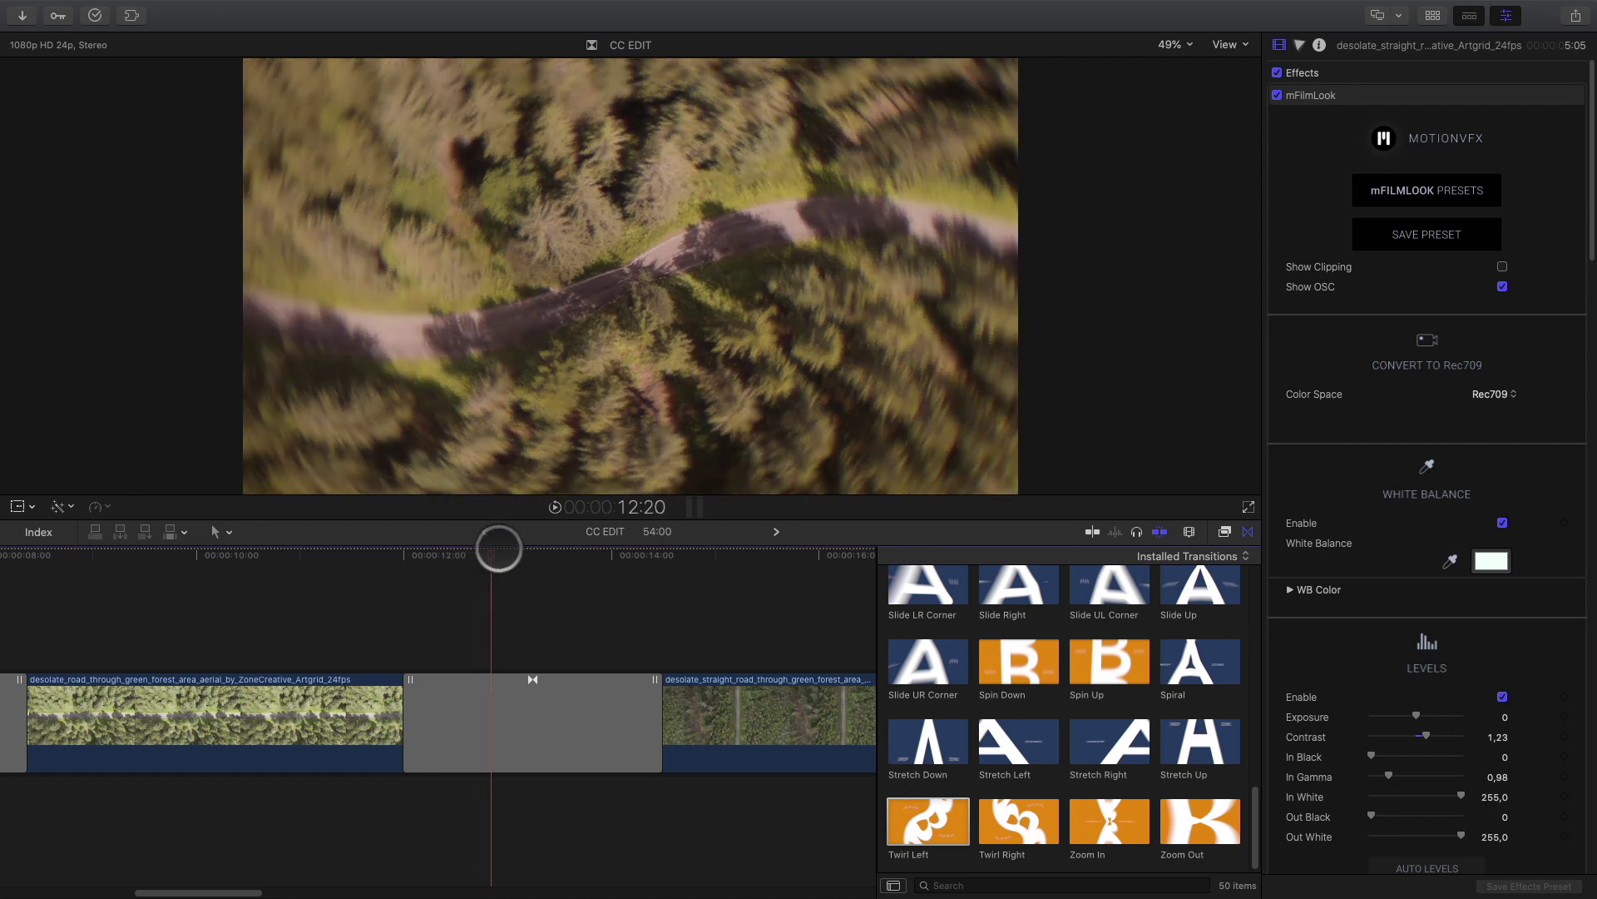
# Tune the Twirl Left transition to Twirl 0,31, keeping Radial Blur at 7,0
pyautogui.moveTo(604, 542); pyautogui.dragTo(527, 571)
pyautogui.click(542, 751)
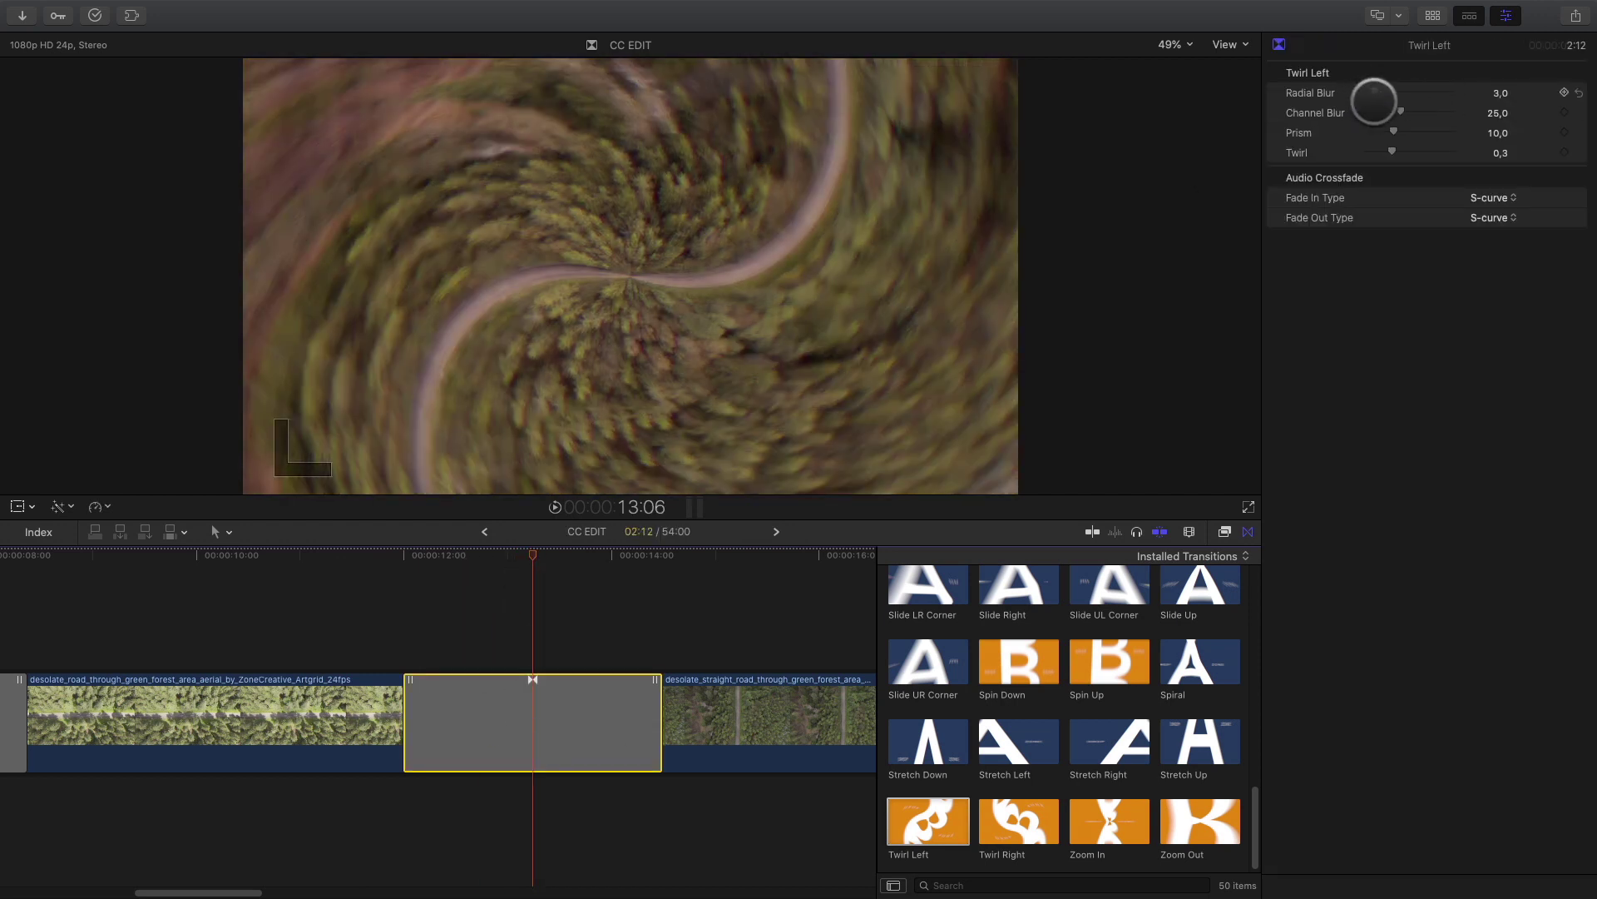
pyautogui.moveTo(1405, 154); pyautogui.dragTo(1341, 156)
pyautogui.moveTo(544, 549)
pyautogui.mouseDown()
pyautogui.moveTo(464, 553)
pyautogui.moveTo(517, 551)
pyautogui.mouseUp()
pyautogui.moveTo(1367, 153); pyautogui.dragTo(1399, 152)
pyautogui.moveTo(503, 574); pyautogui.dragTo(671, 571)
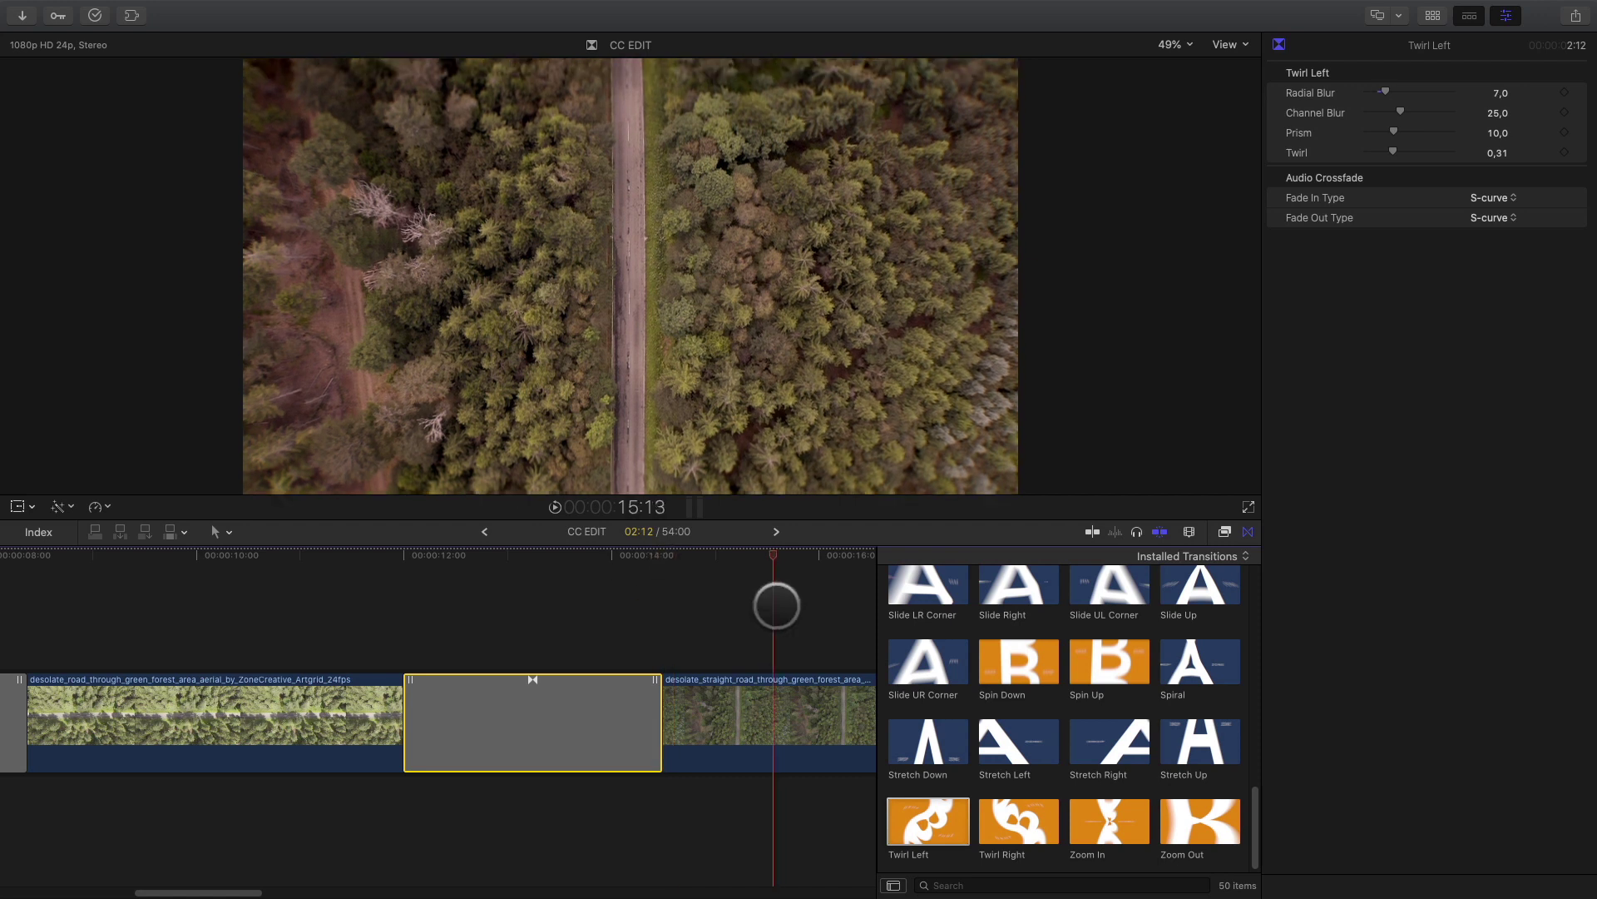
pyautogui.hscroll(6, 672, 634)
pyautogui.moveTo(293, 552); pyautogui.dragTo(378, 553)
# Place Detach Horizontal from the mTransition Zoom pack between the straight-road and river clips
pyautogui.click(414, 574)
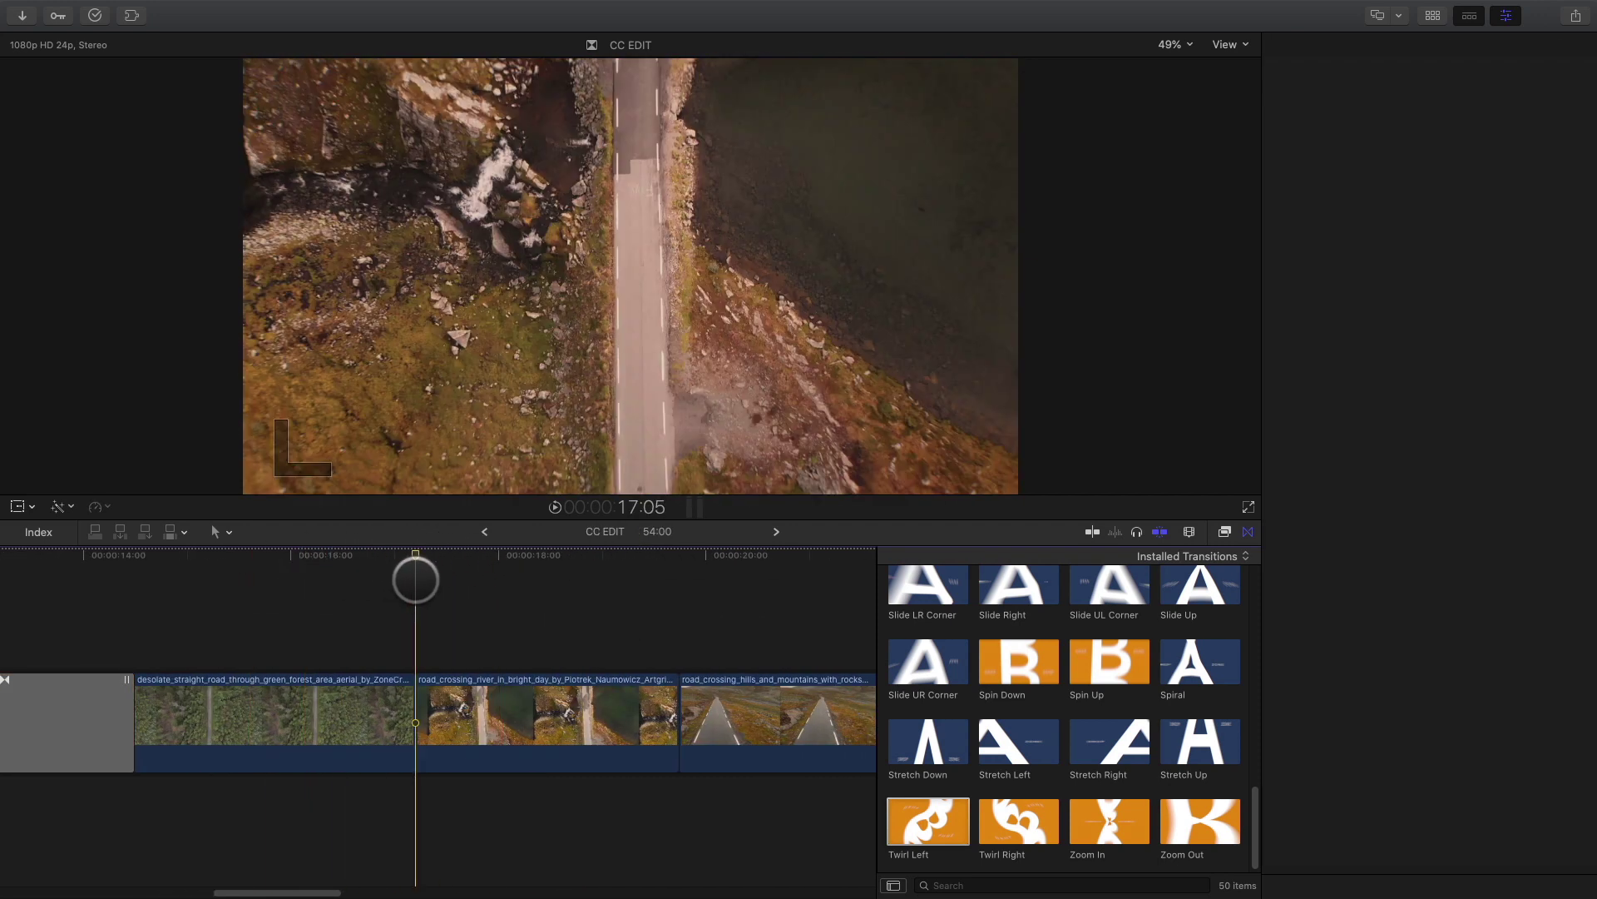
pyautogui.scroll(6, 968, 728)
pyautogui.scroll(10, 969, 731)
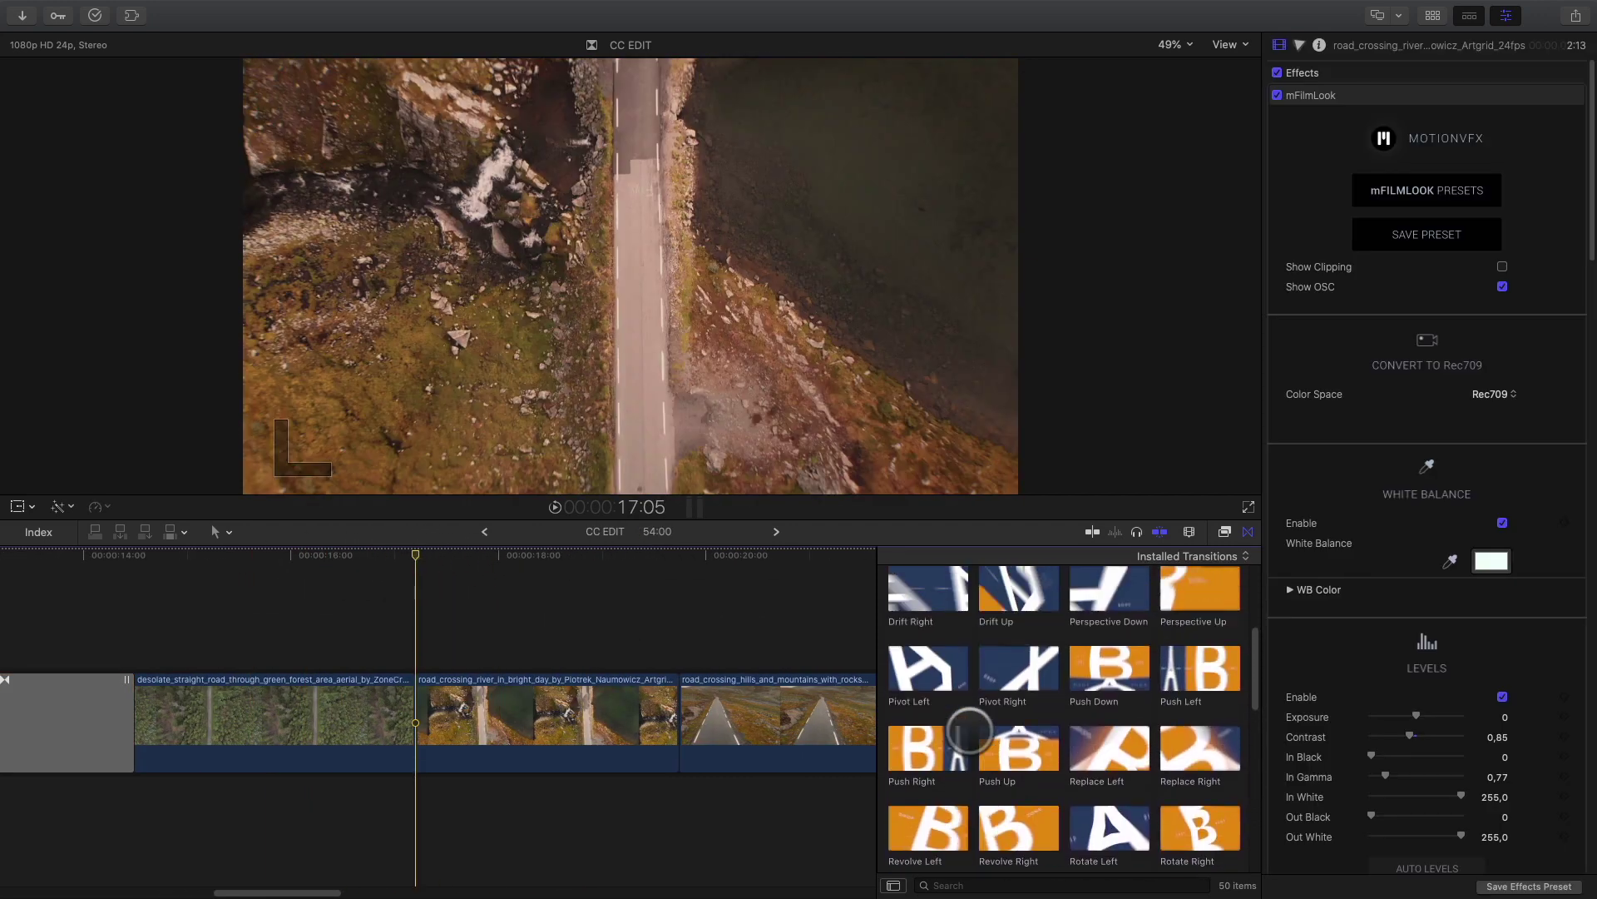
pyautogui.click(895, 883)
pyautogui.click(941, 708)
pyautogui.click(895, 883)
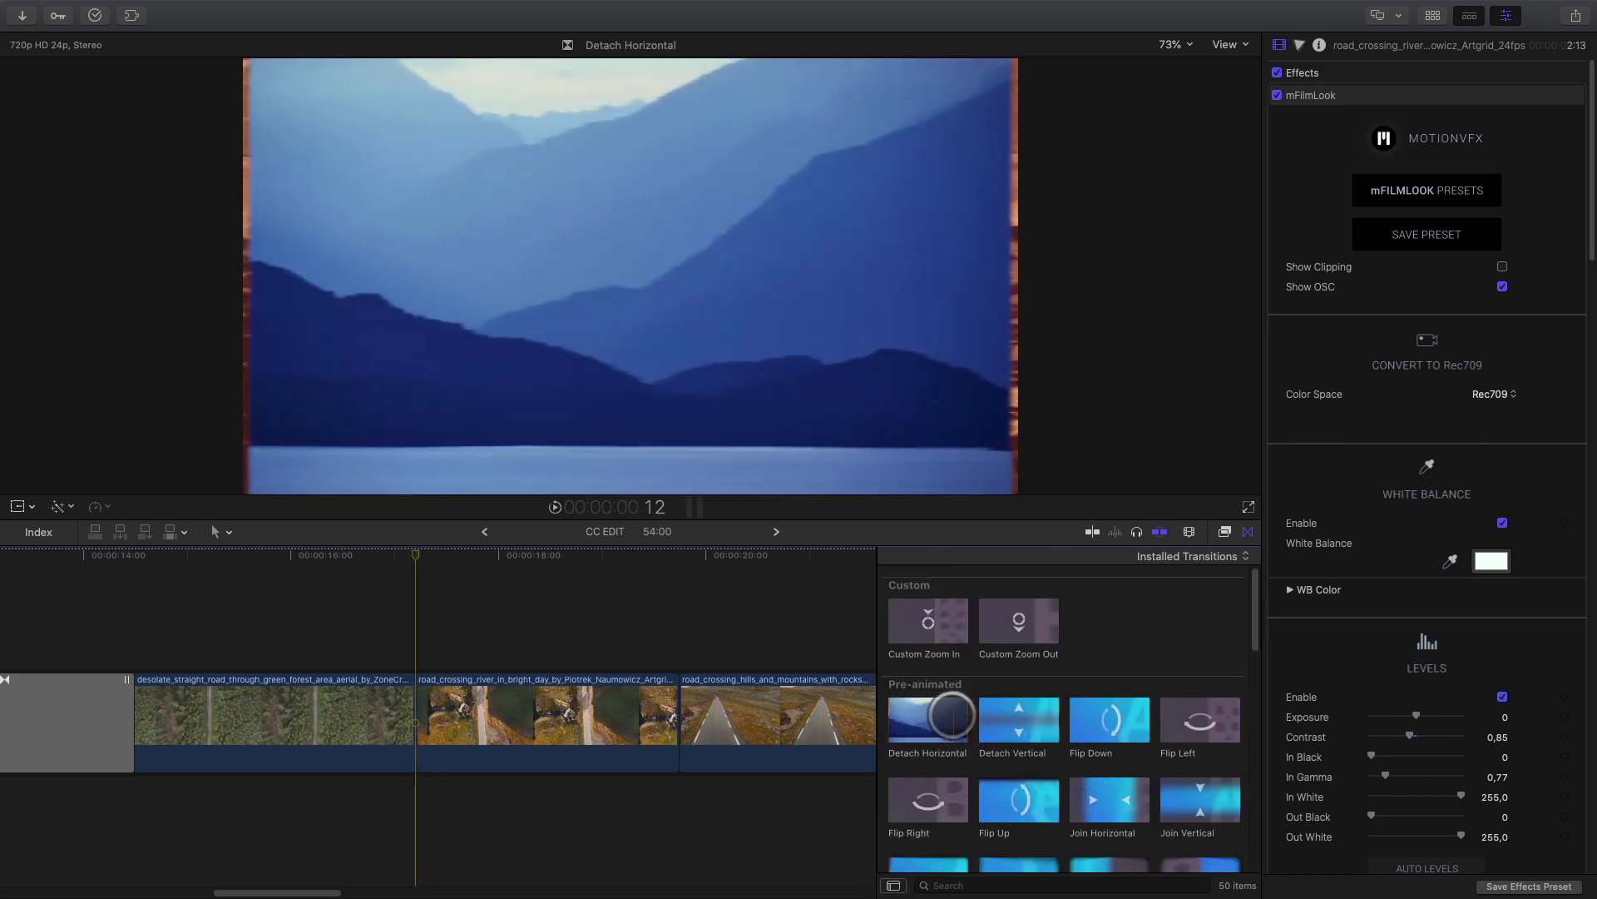
pyautogui.moveTo(932, 715); pyautogui.dragTo(392, 724)
# Preview Detach Horizontal, test a lower Blur Amount, then reset it to 700,0
pyautogui.click(386, 560)
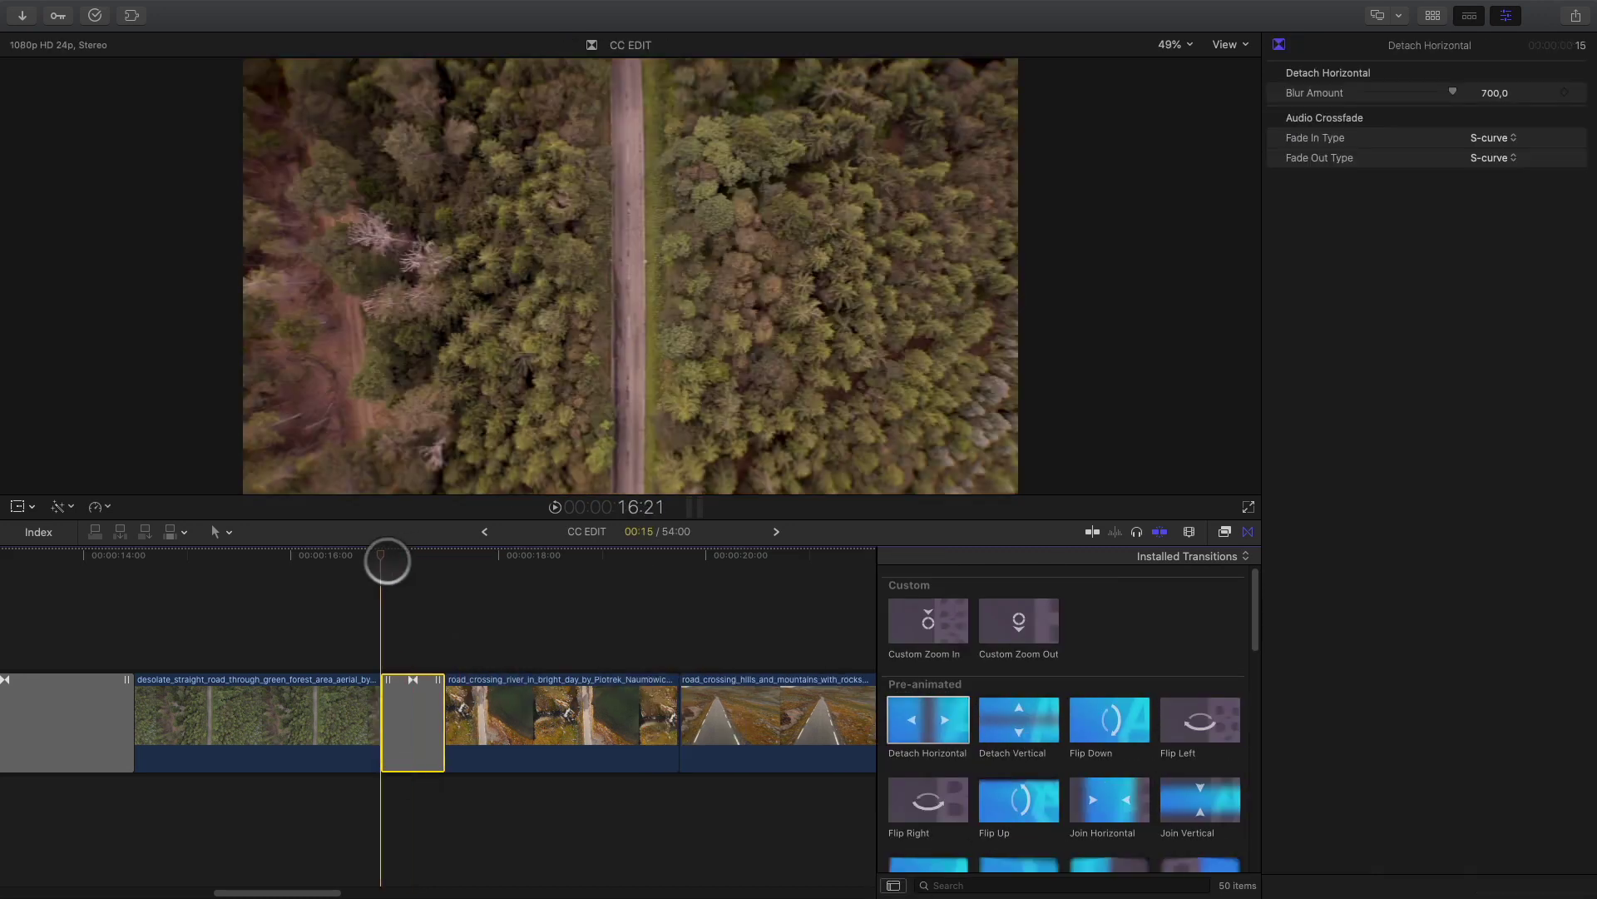
pyautogui.press('space')
pyautogui.moveTo(1452, 93); pyautogui.dragTo(1496, 92)
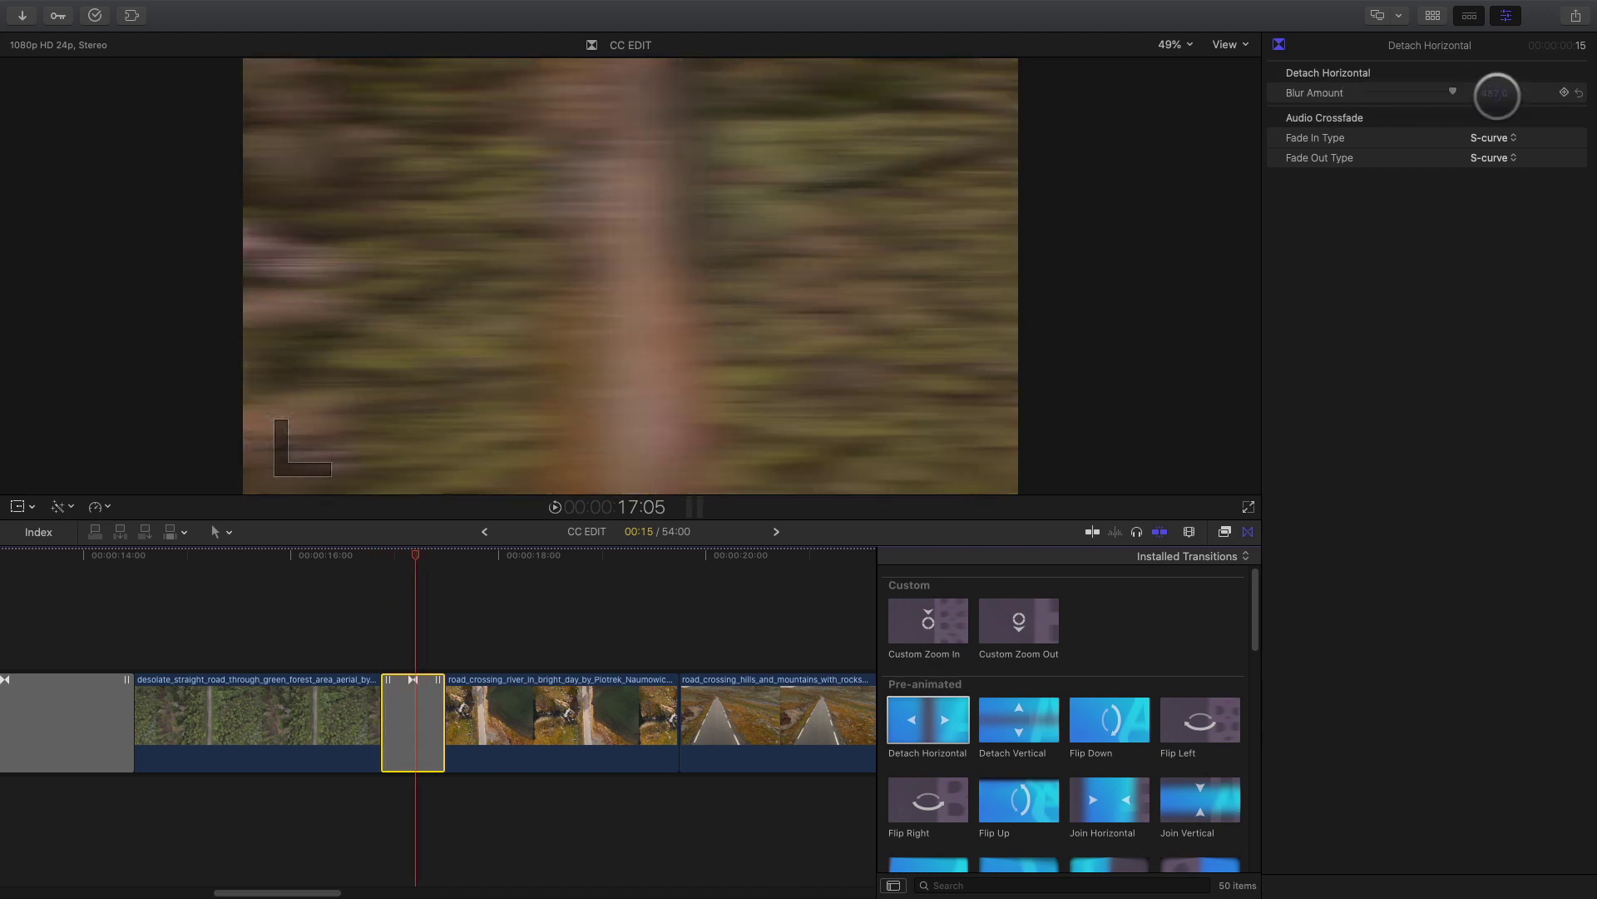
pyautogui.click(385, 554)
pyautogui.press('space')
pyautogui.press('space')
pyautogui.click(1580, 93)
pyautogui.moveTo(380, 553); pyautogui.dragTo(590, 576)
# Drop Spin Up from Zoom vol. 2 between the river and hills road clips and play it back
pyautogui.press('l')
pyautogui.scroll(-10, 977, 719)
pyautogui.click(893, 886)
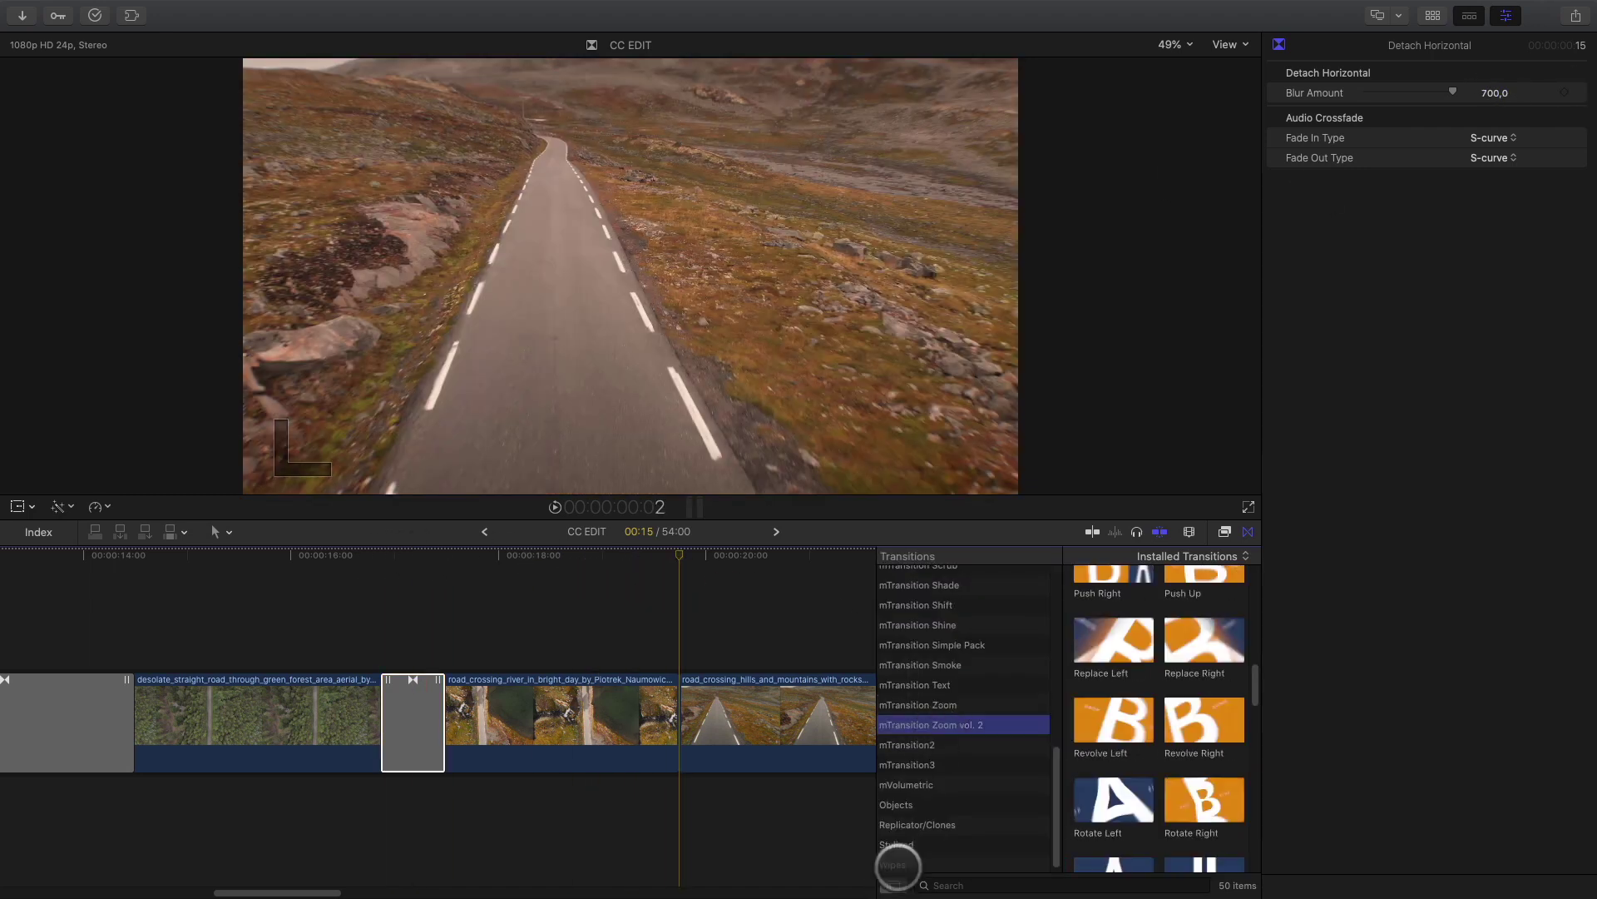
pyautogui.click(894, 883)
pyautogui.scroll(-2, 1039, 756)
pyautogui.scroll(-5, 1039, 756)
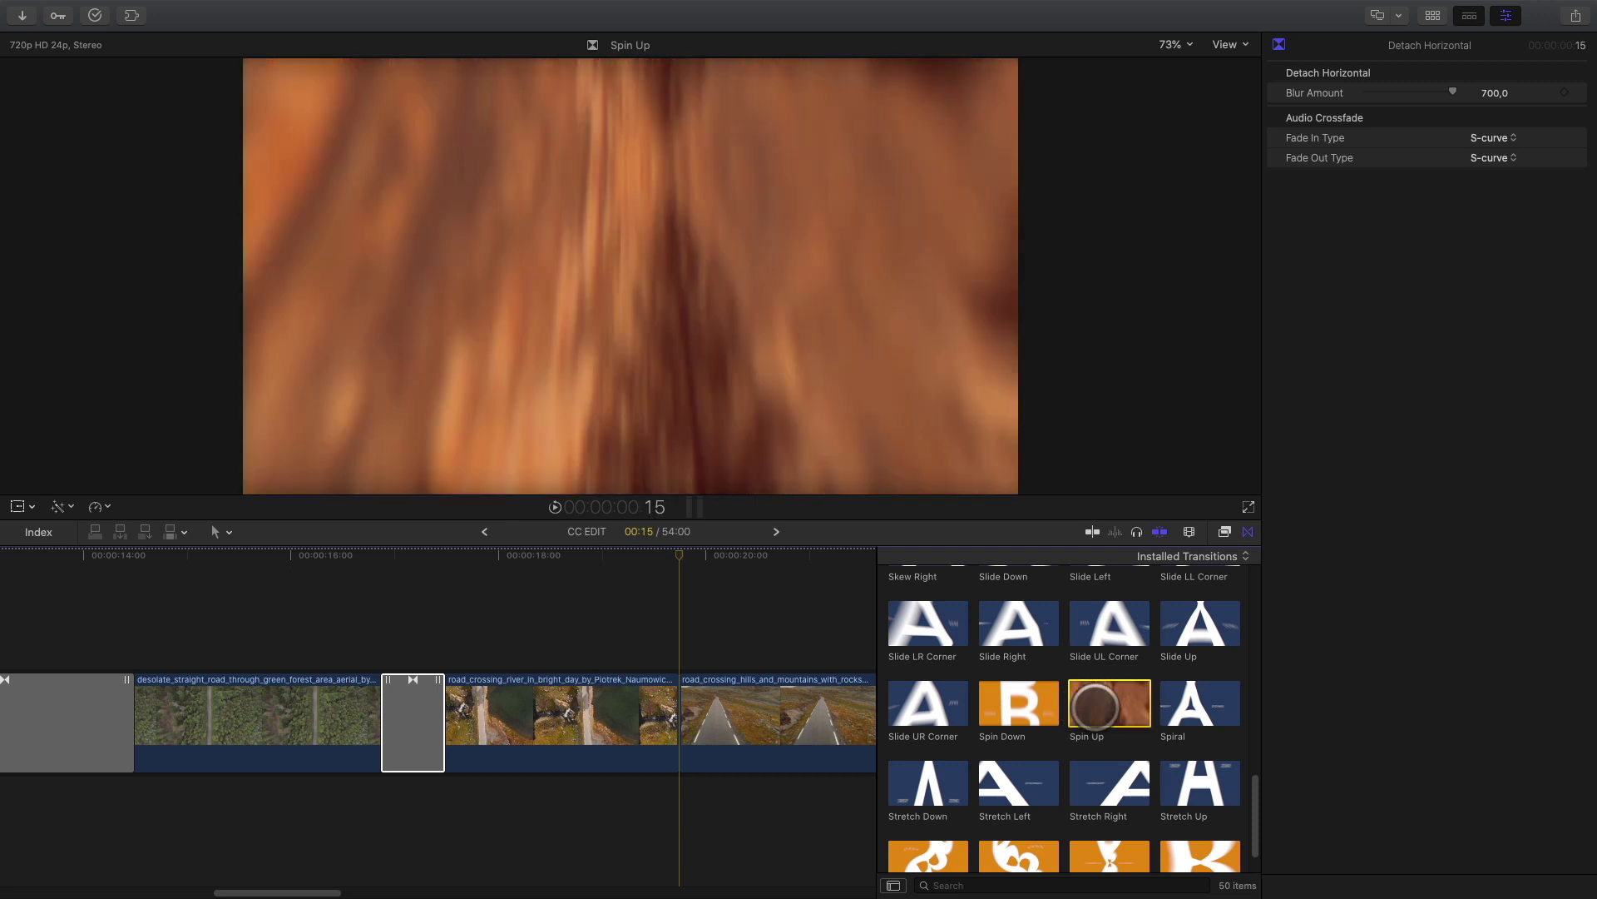
pyautogui.moveTo(1105, 710); pyautogui.dragTo(596, 714)
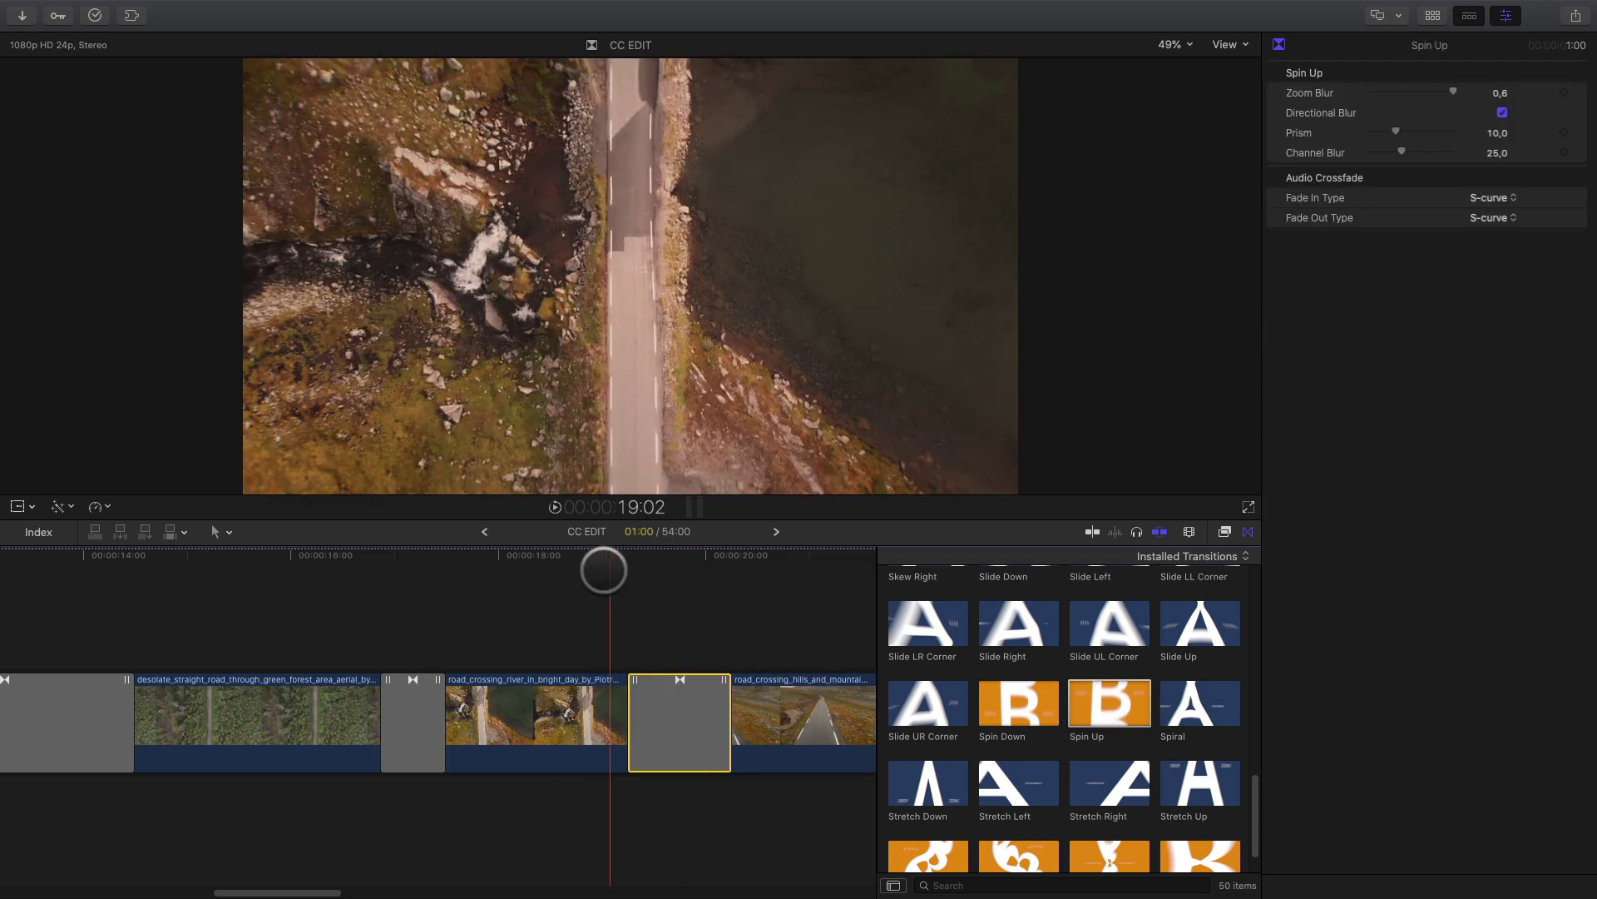
pyautogui.press('space')
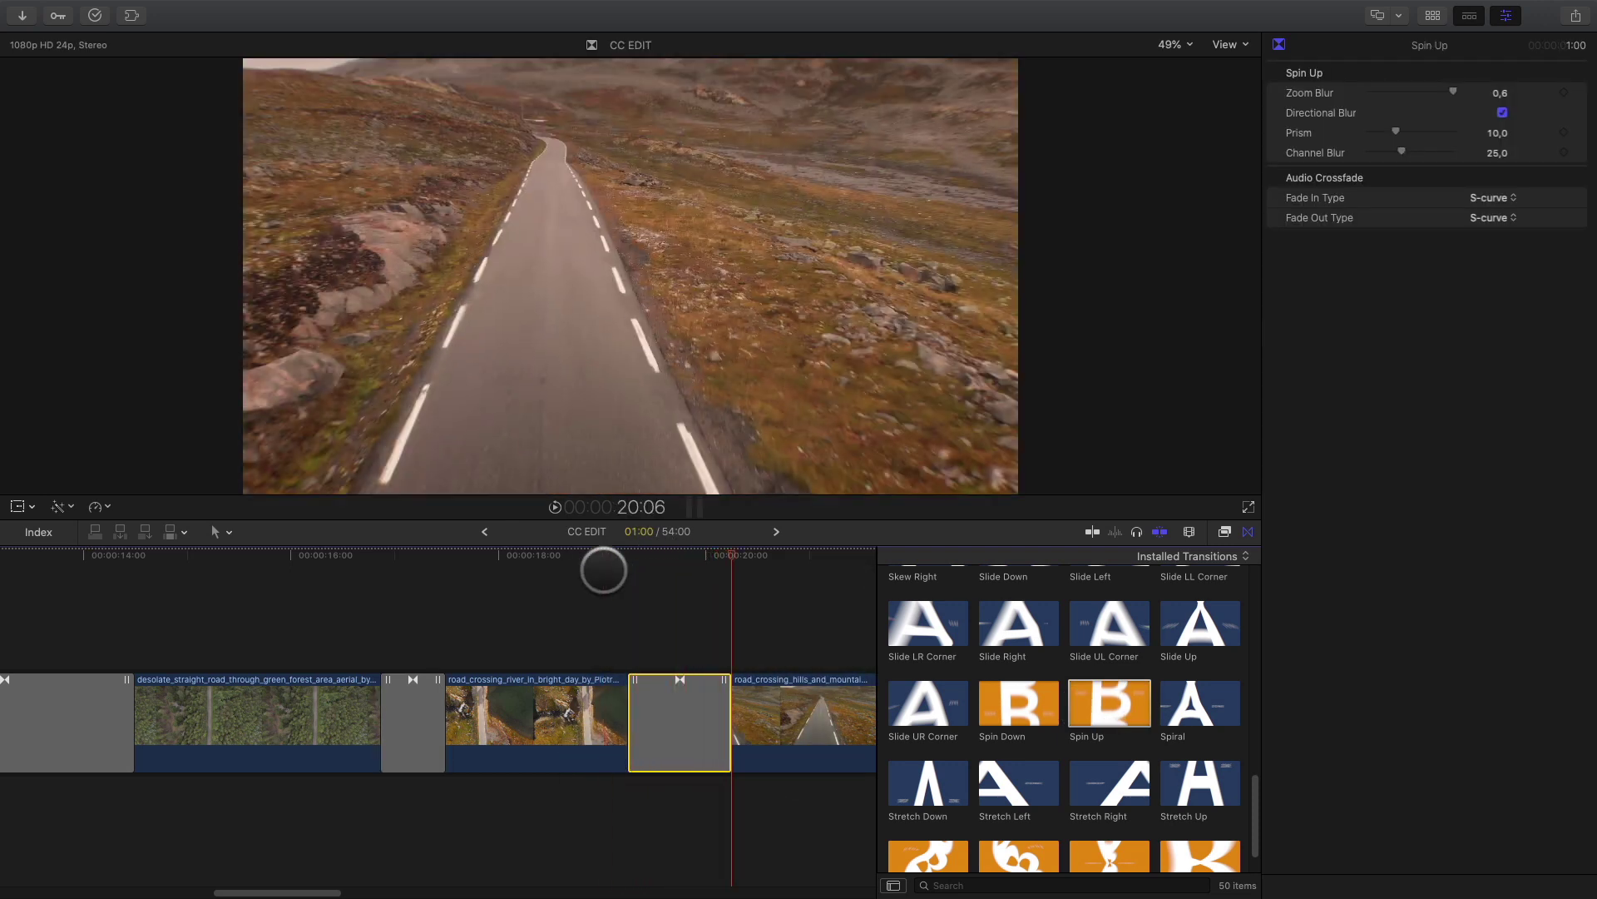
pyautogui.press('space')
pyautogui.moveTo(634, 562); pyautogui.dragTo(729, 554)
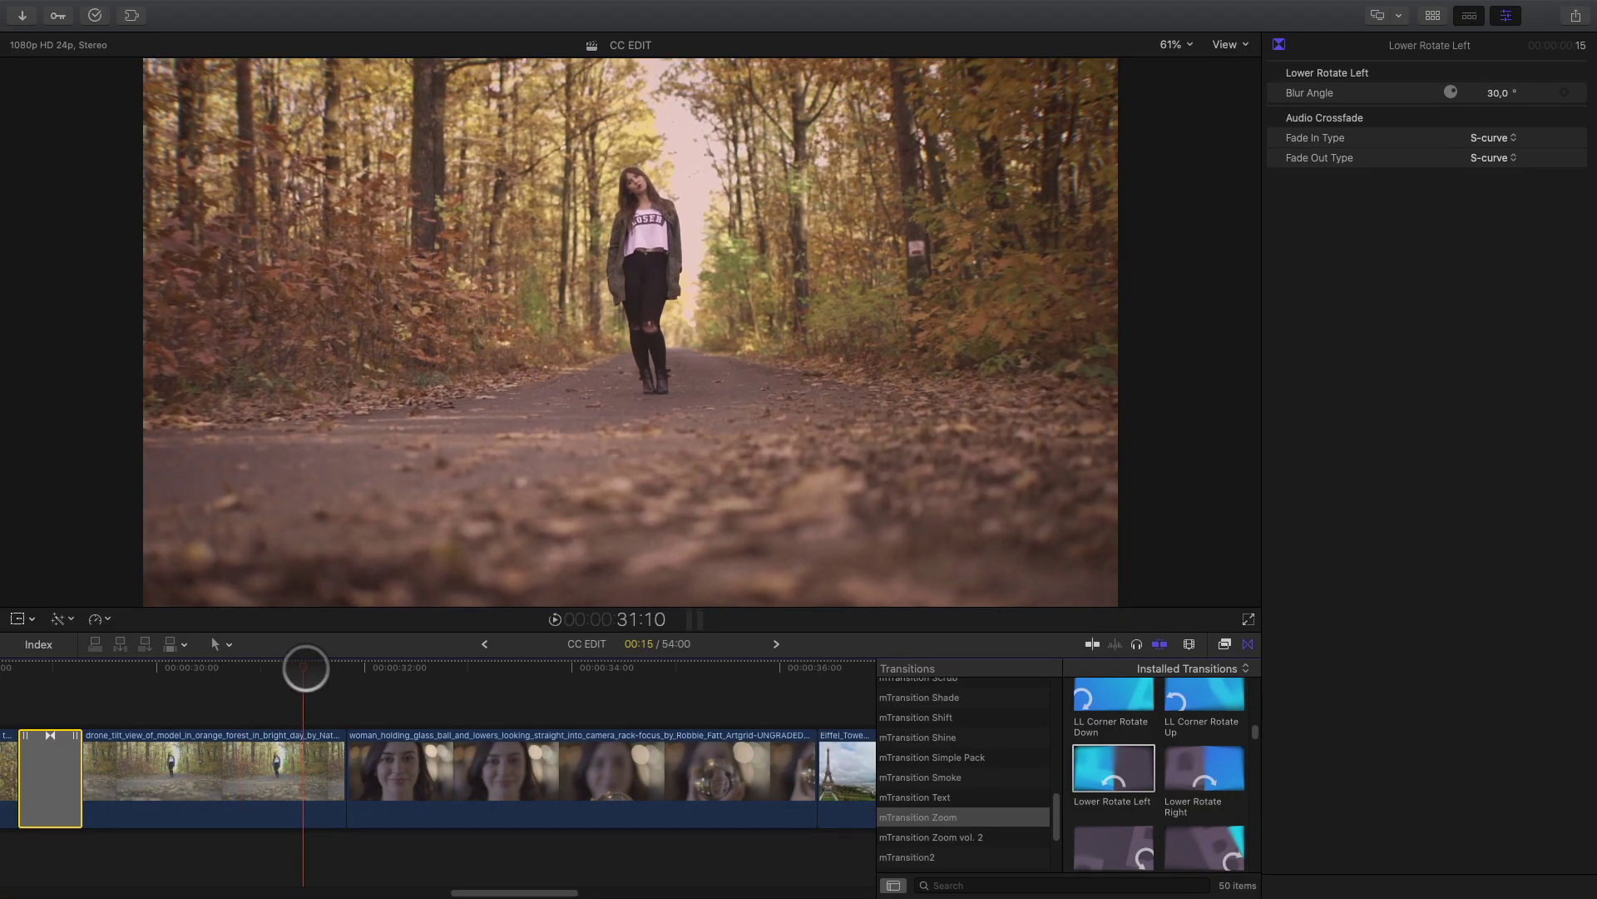
# Add a Custom Zoom In transition between the forest model clip and the woman clip
pyautogui.moveTo(305, 667)
pyautogui.mouseDown()
pyautogui.moveTo(346, 667)
pyautogui.moveTo(313, 666)
pyautogui.mouseUp()
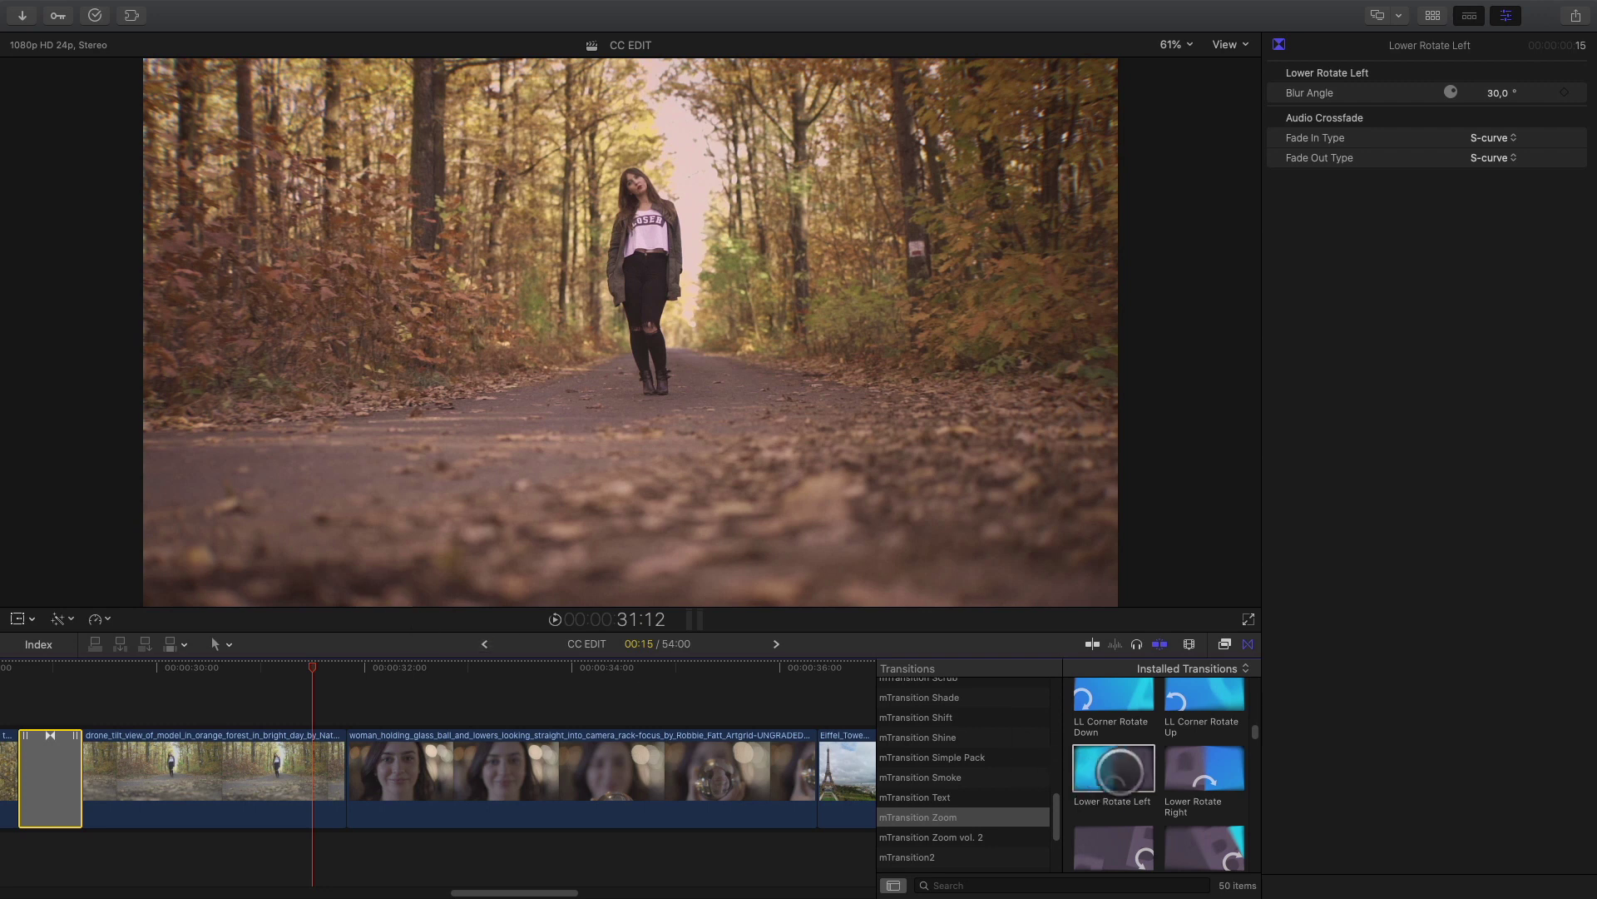
pyautogui.scroll(10, 1126, 769)
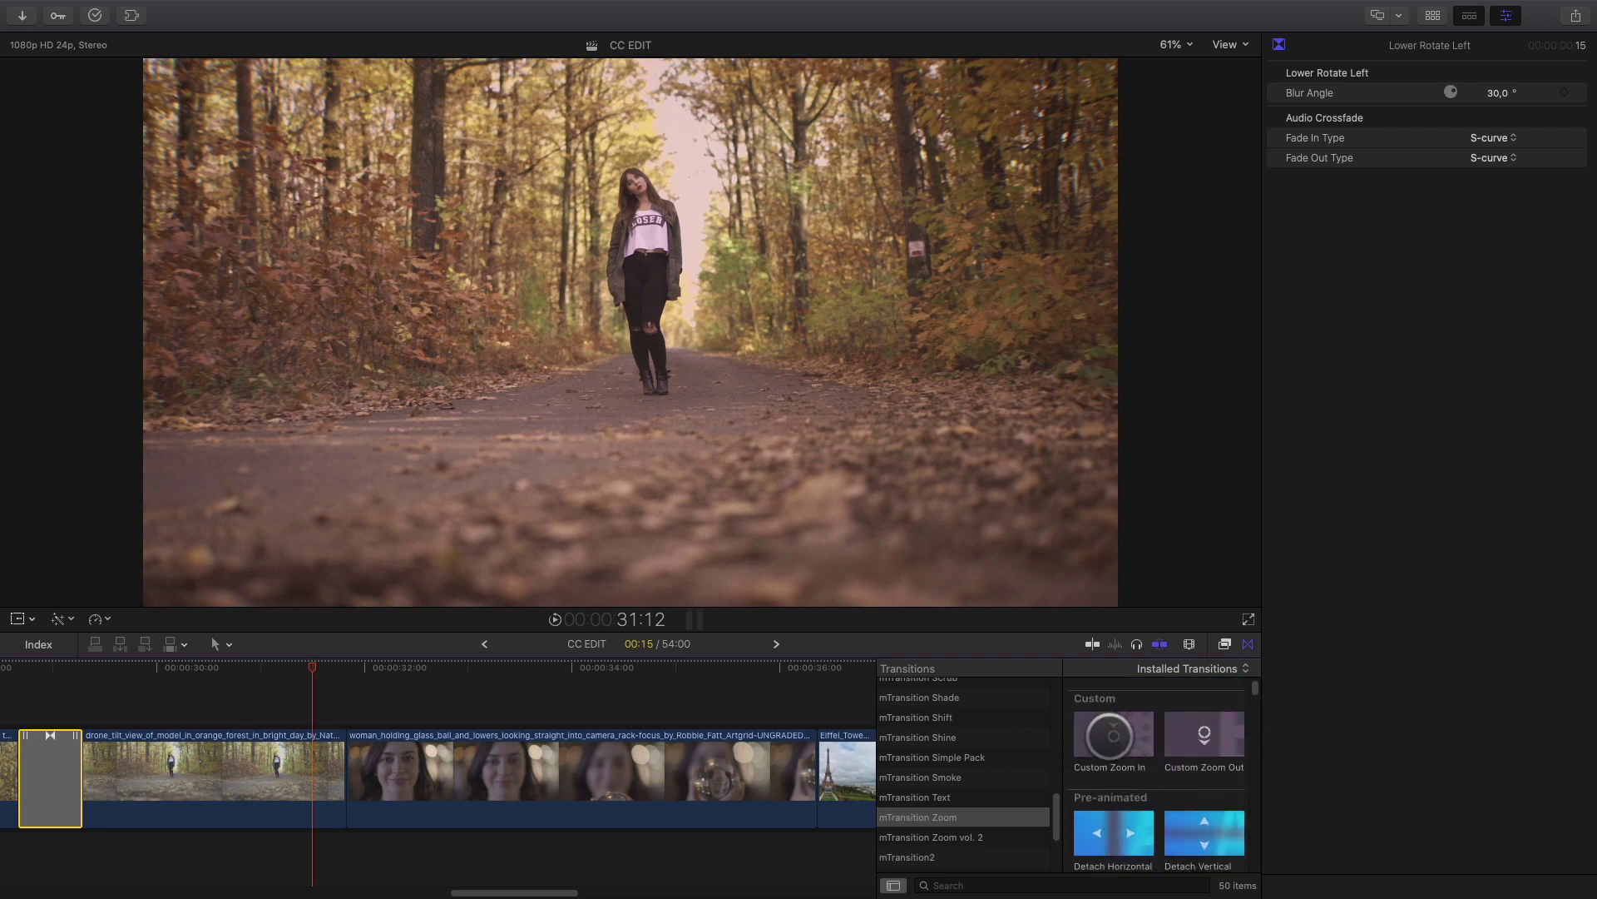
pyautogui.moveTo(1112, 737)
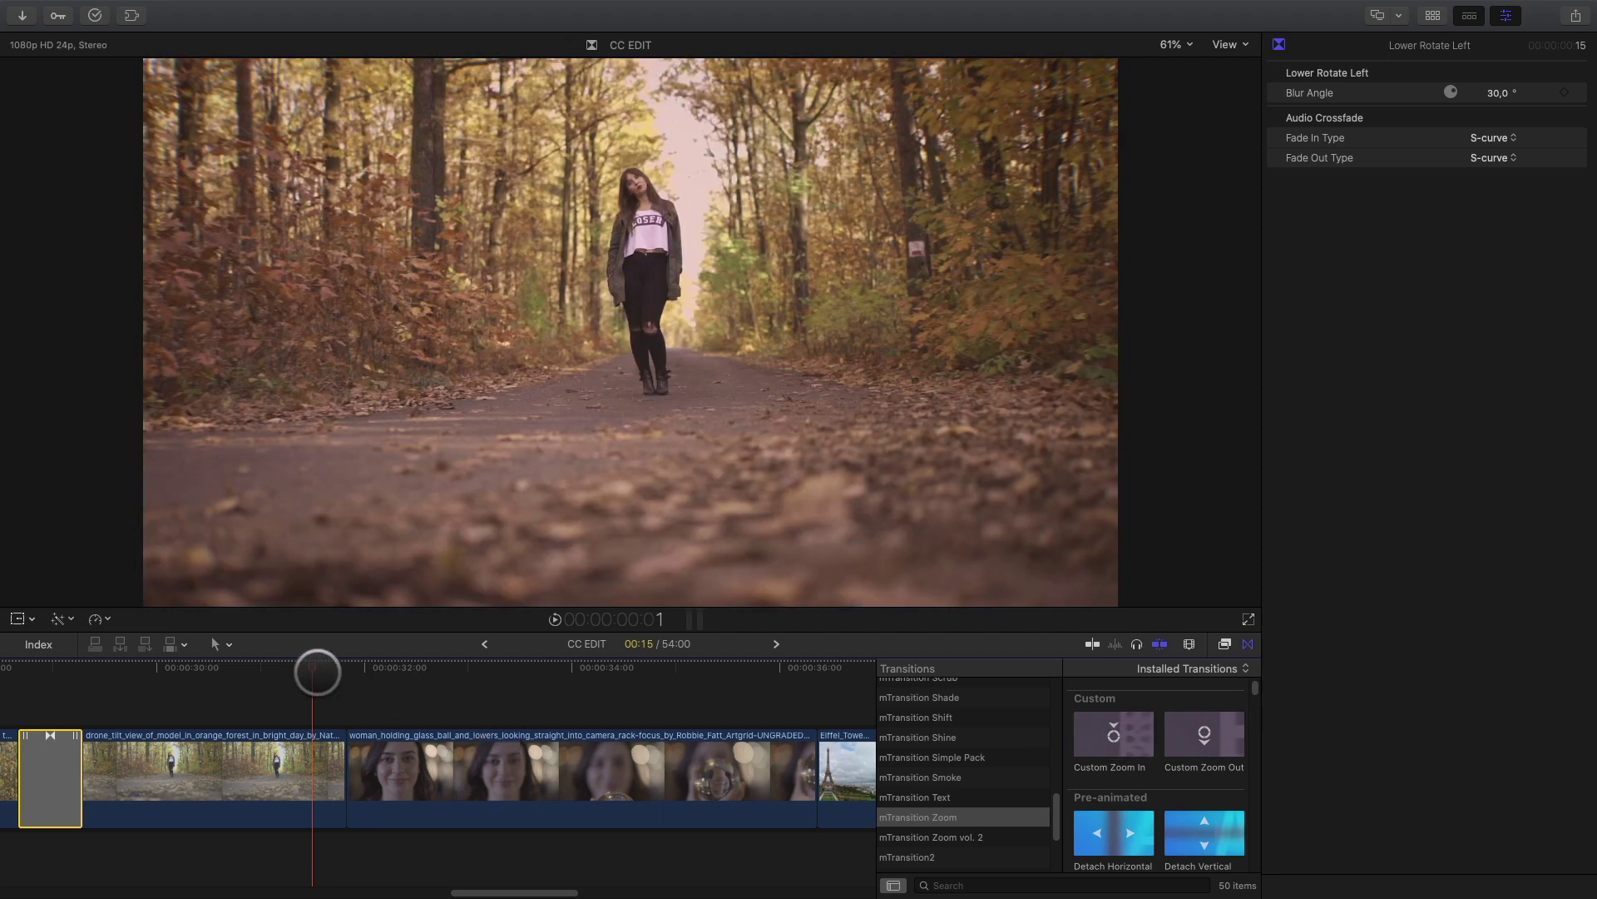
pyautogui.click(347, 669)
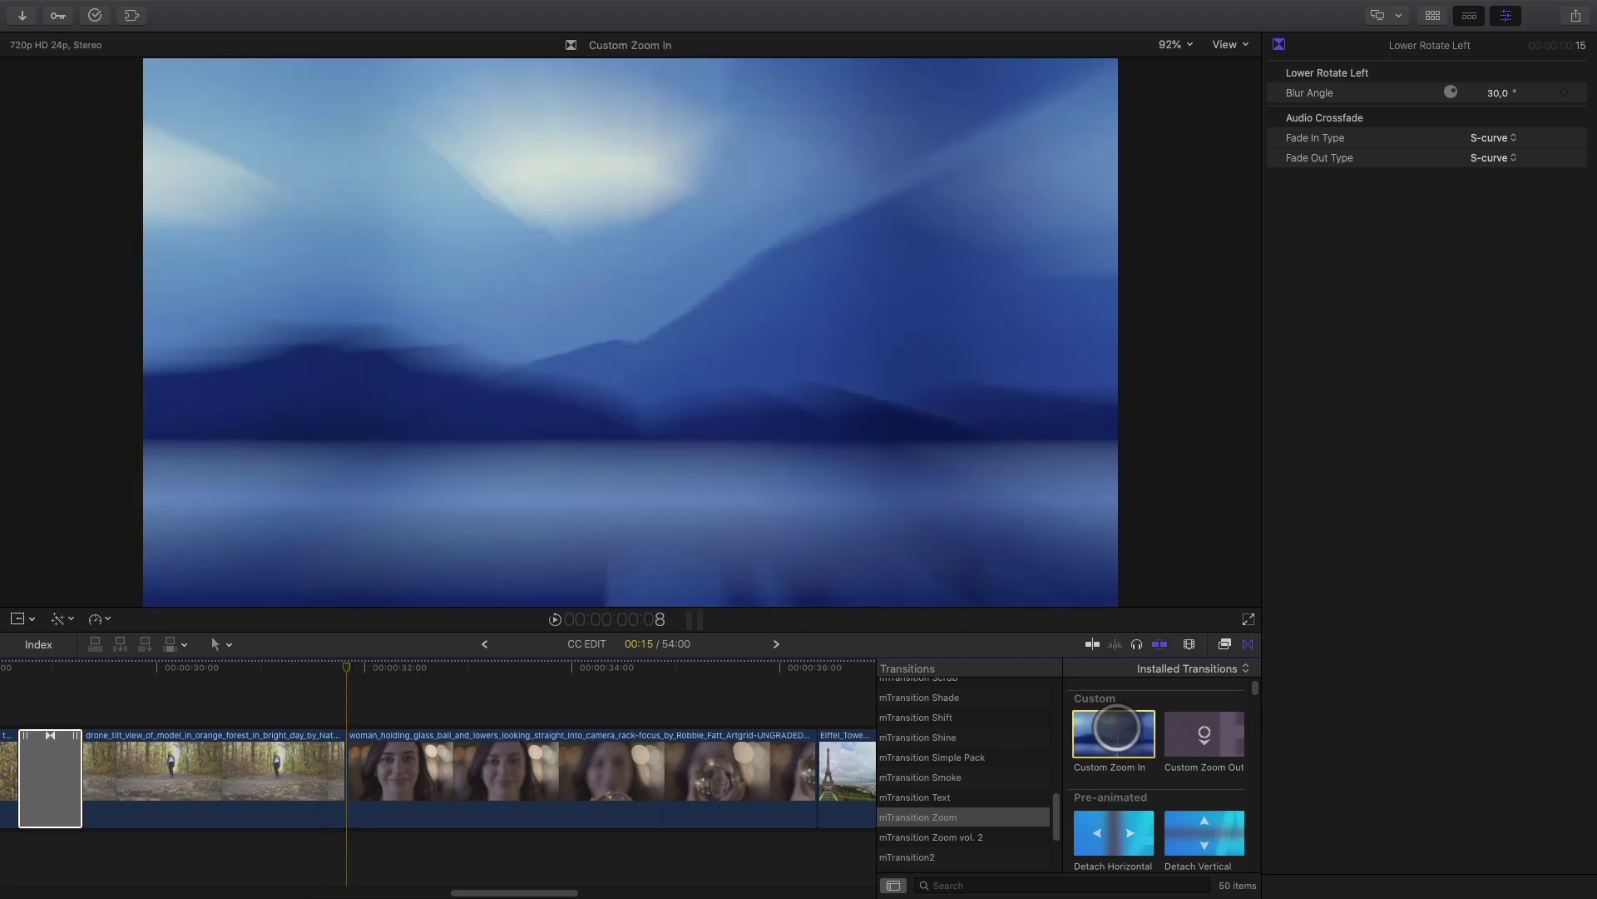
pyautogui.moveTo(1114, 732); pyautogui.dragTo(311, 747)
# Move the zoom Center control onto the model and preview the transition frame by frame
pyautogui.click(326, 665)
pyautogui.press('Left')
pyautogui.press('Left')
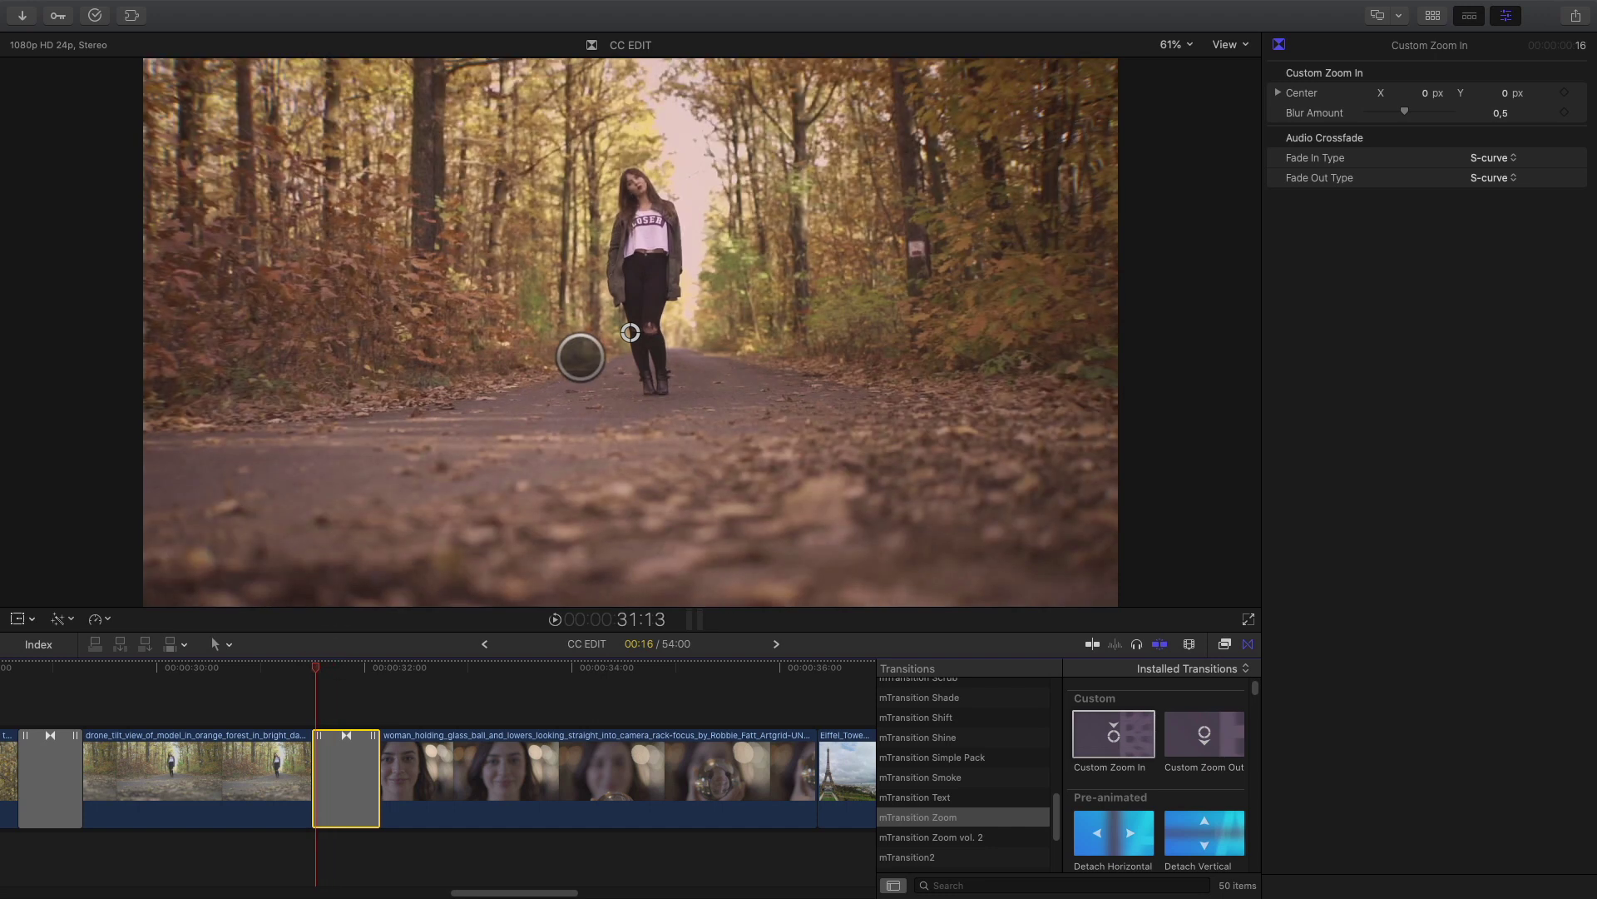
pyautogui.moveTo(631, 332); pyautogui.dragTo(576, 234)
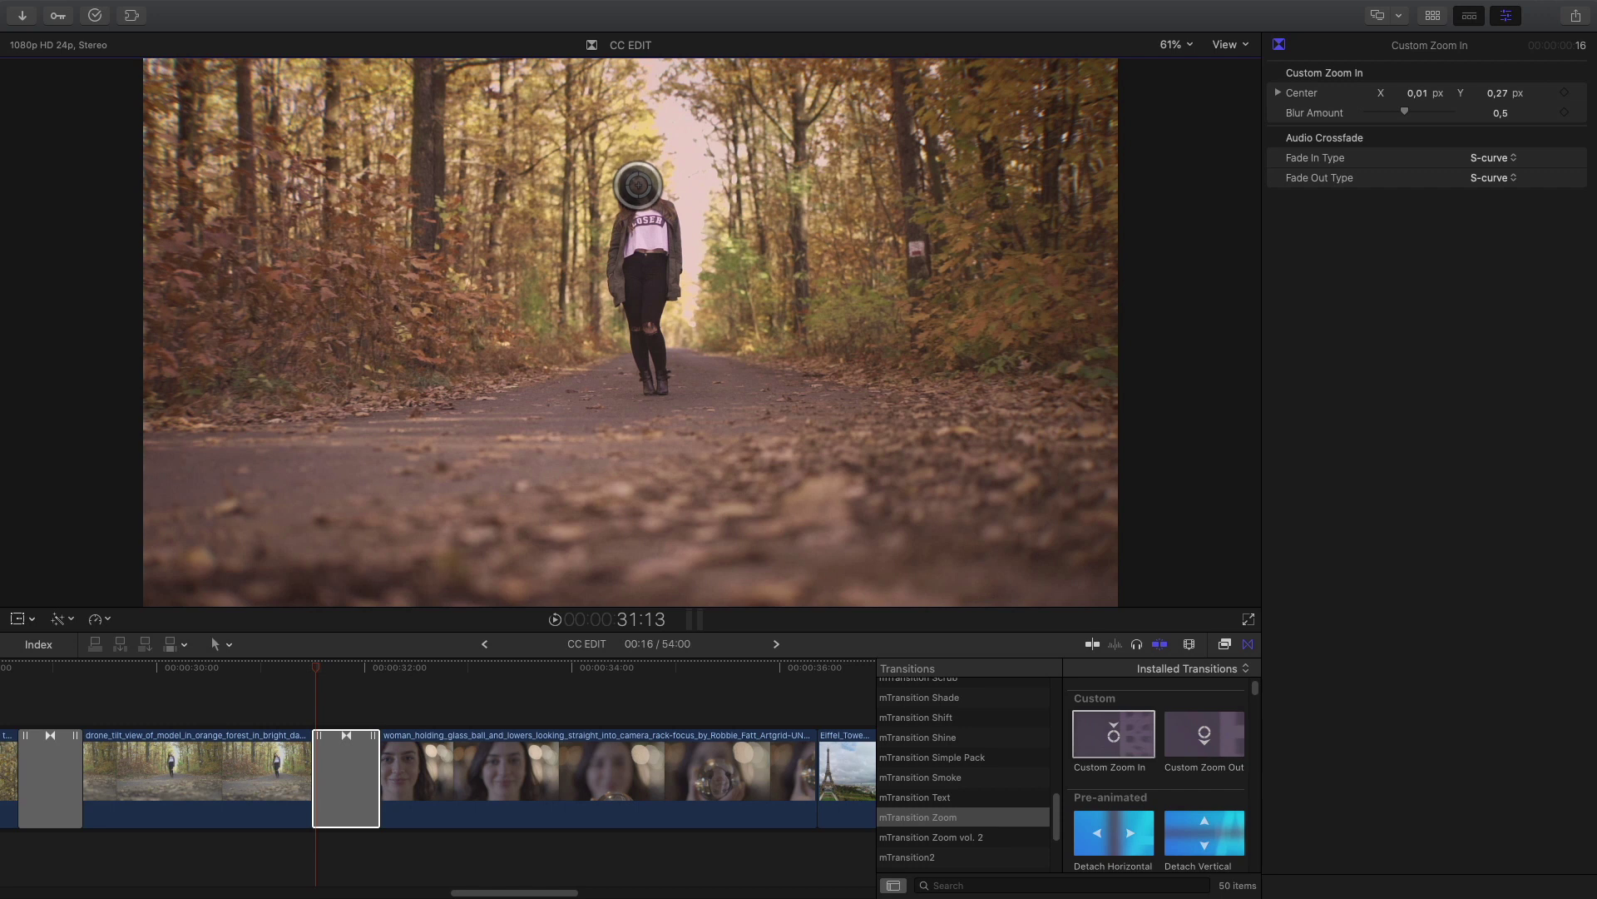
pyautogui.press('space')
pyautogui.press('Right')
pyautogui.press('Right')
pyautogui.press('Left')
pyautogui.press('Left')
pyautogui.press('Left')
pyautogui.press('Left')
pyautogui.press('Left')
pyautogui.press('Left')
pyautogui.press('Left')
pyautogui.press('Left')
pyautogui.press('Left')
pyautogui.press('Left')
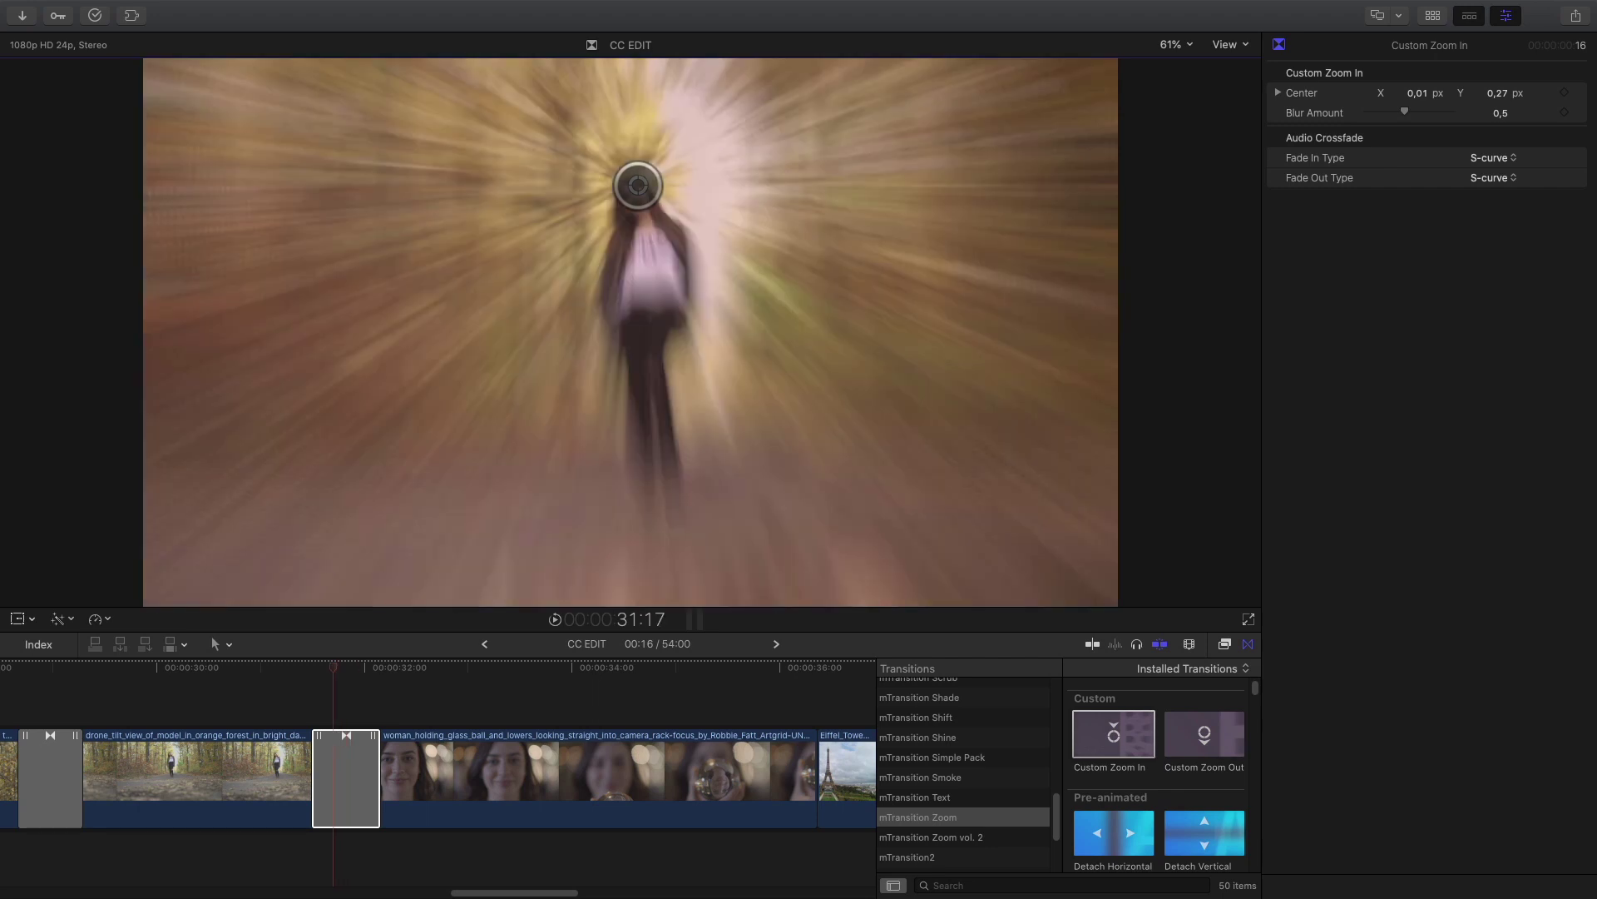
pyautogui.press('Left')
pyautogui.press('Right')
pyautogui.press('Right')
pyautogui.press('Right')
pyautogui.press('Left')
pyautogui.moveTo(639, 184); pyautogui.dragTo(638, 205)
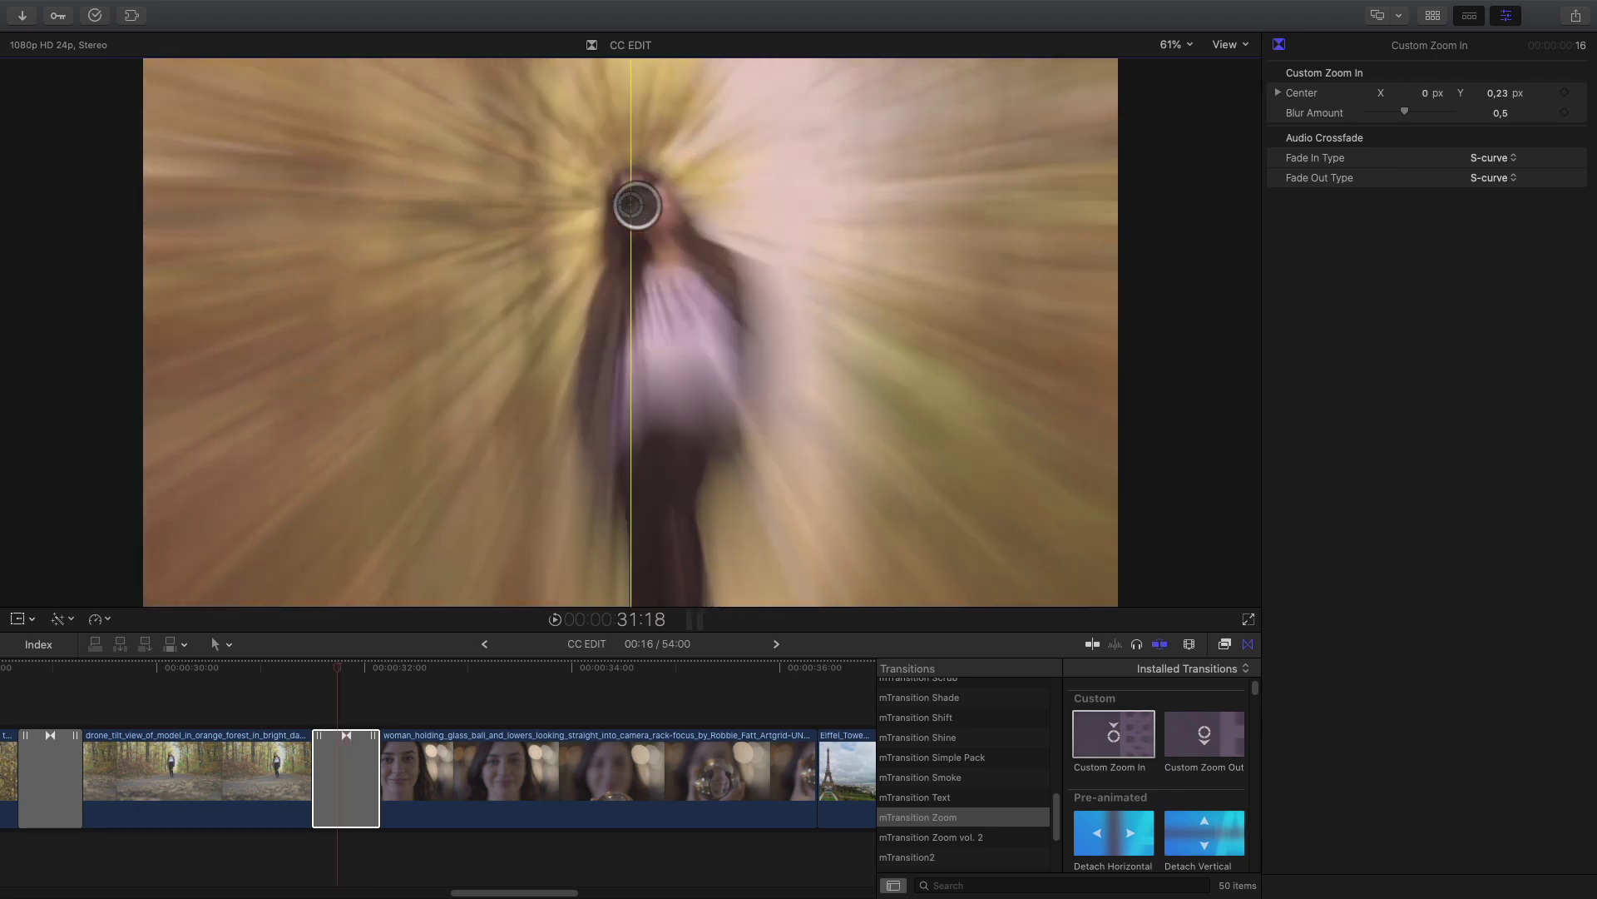
pyautogui.press('Right')
pyautogui.press('space')
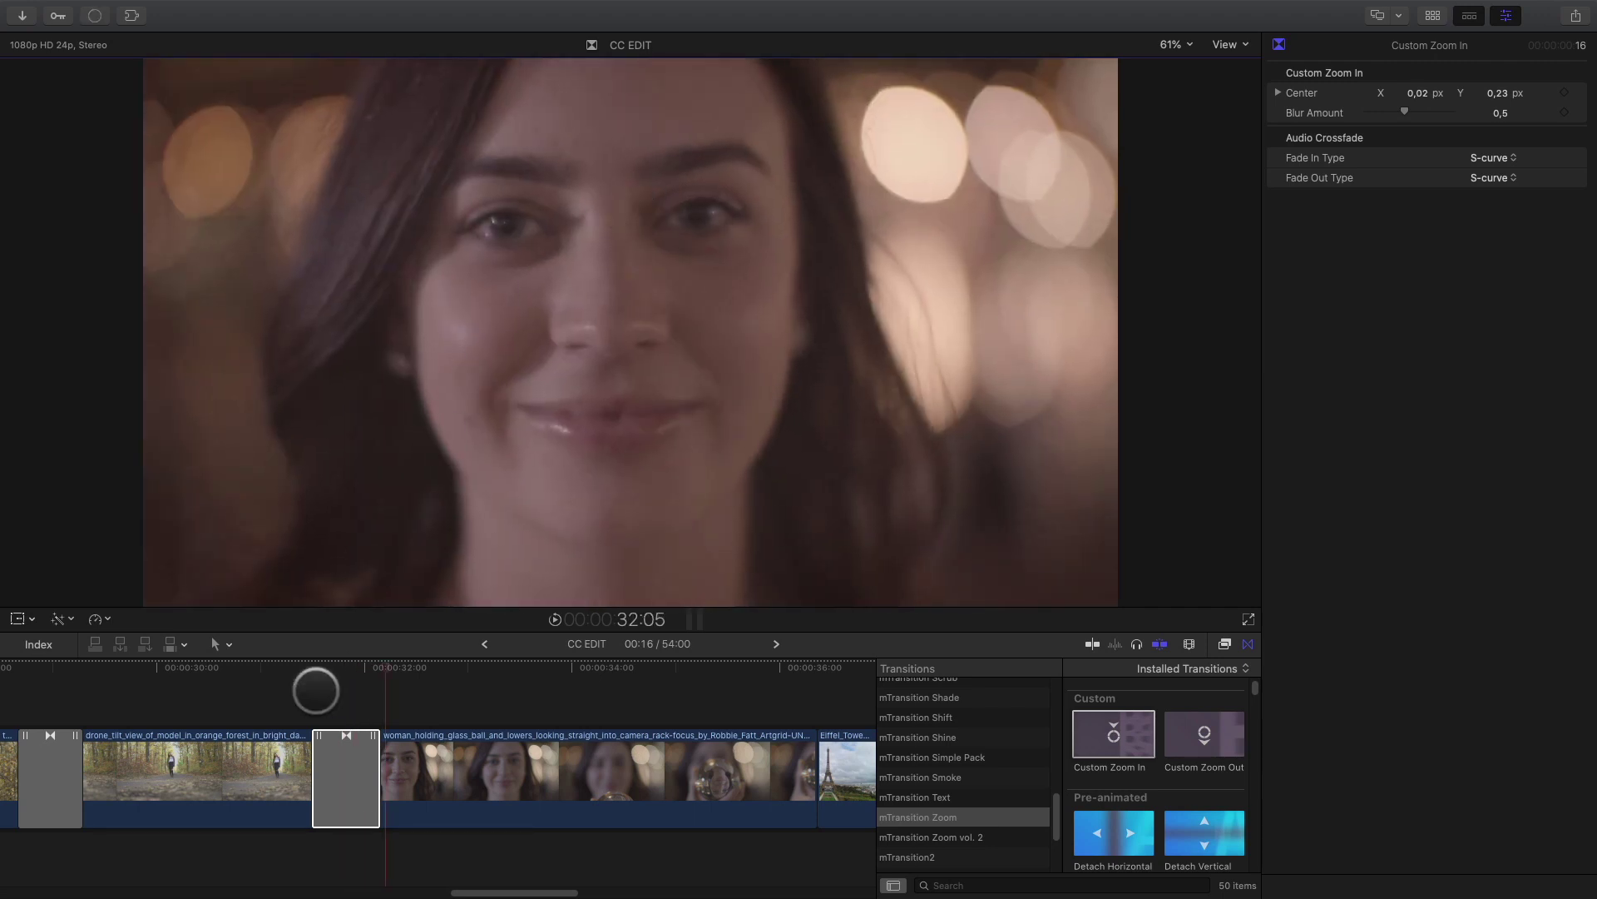
pyautogui.click(307, 667)
pyautogui.press('space')
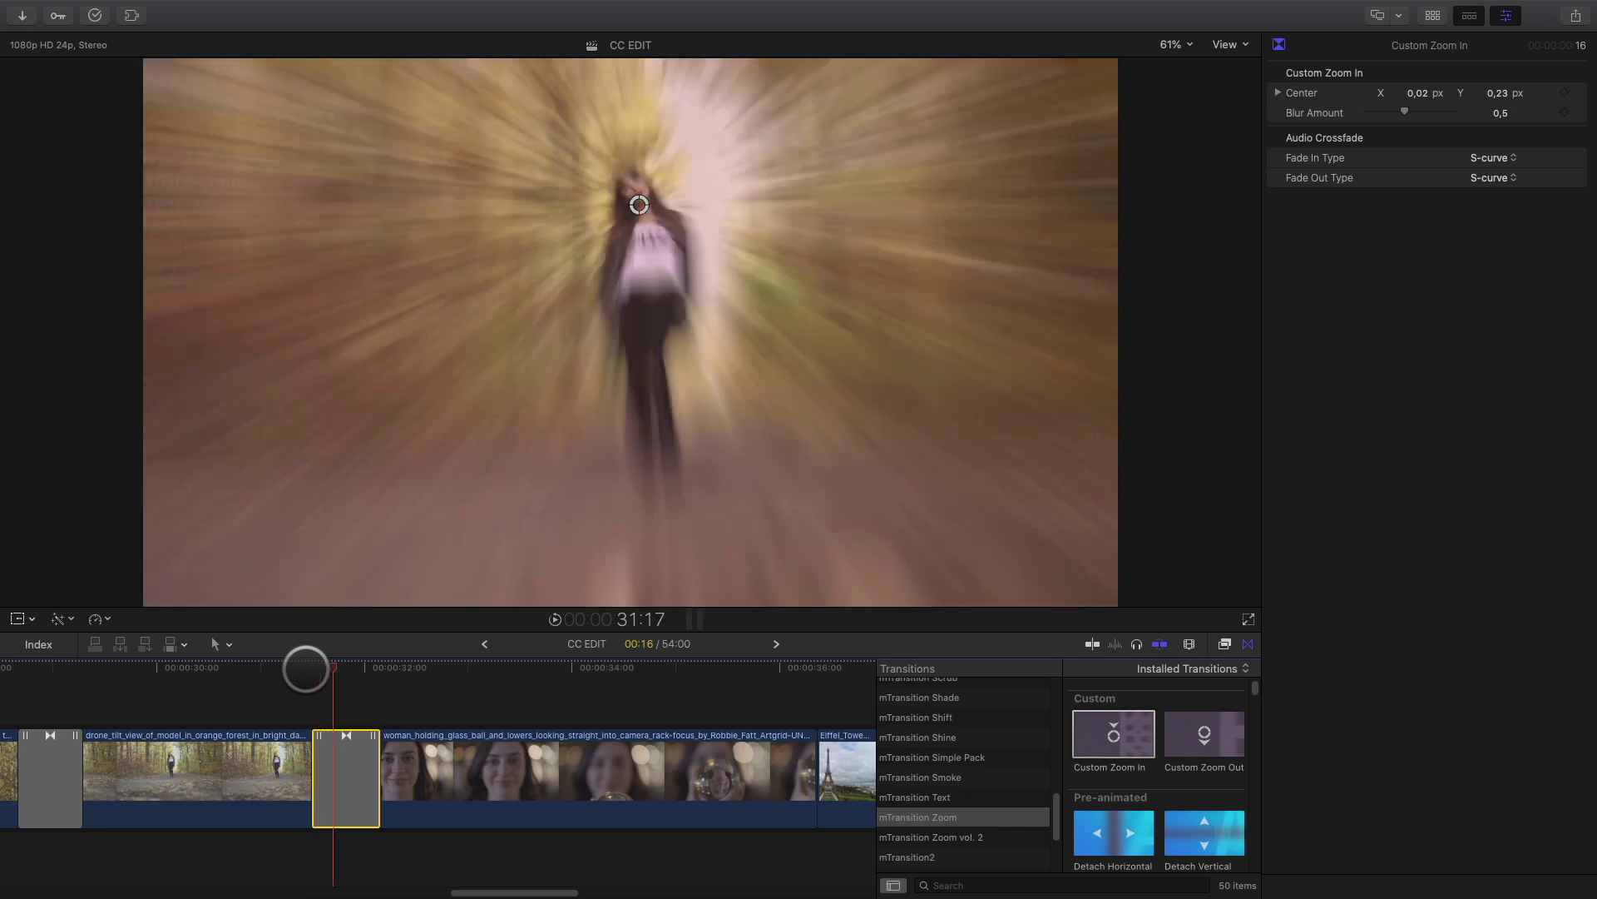
pyautogui.press('space')
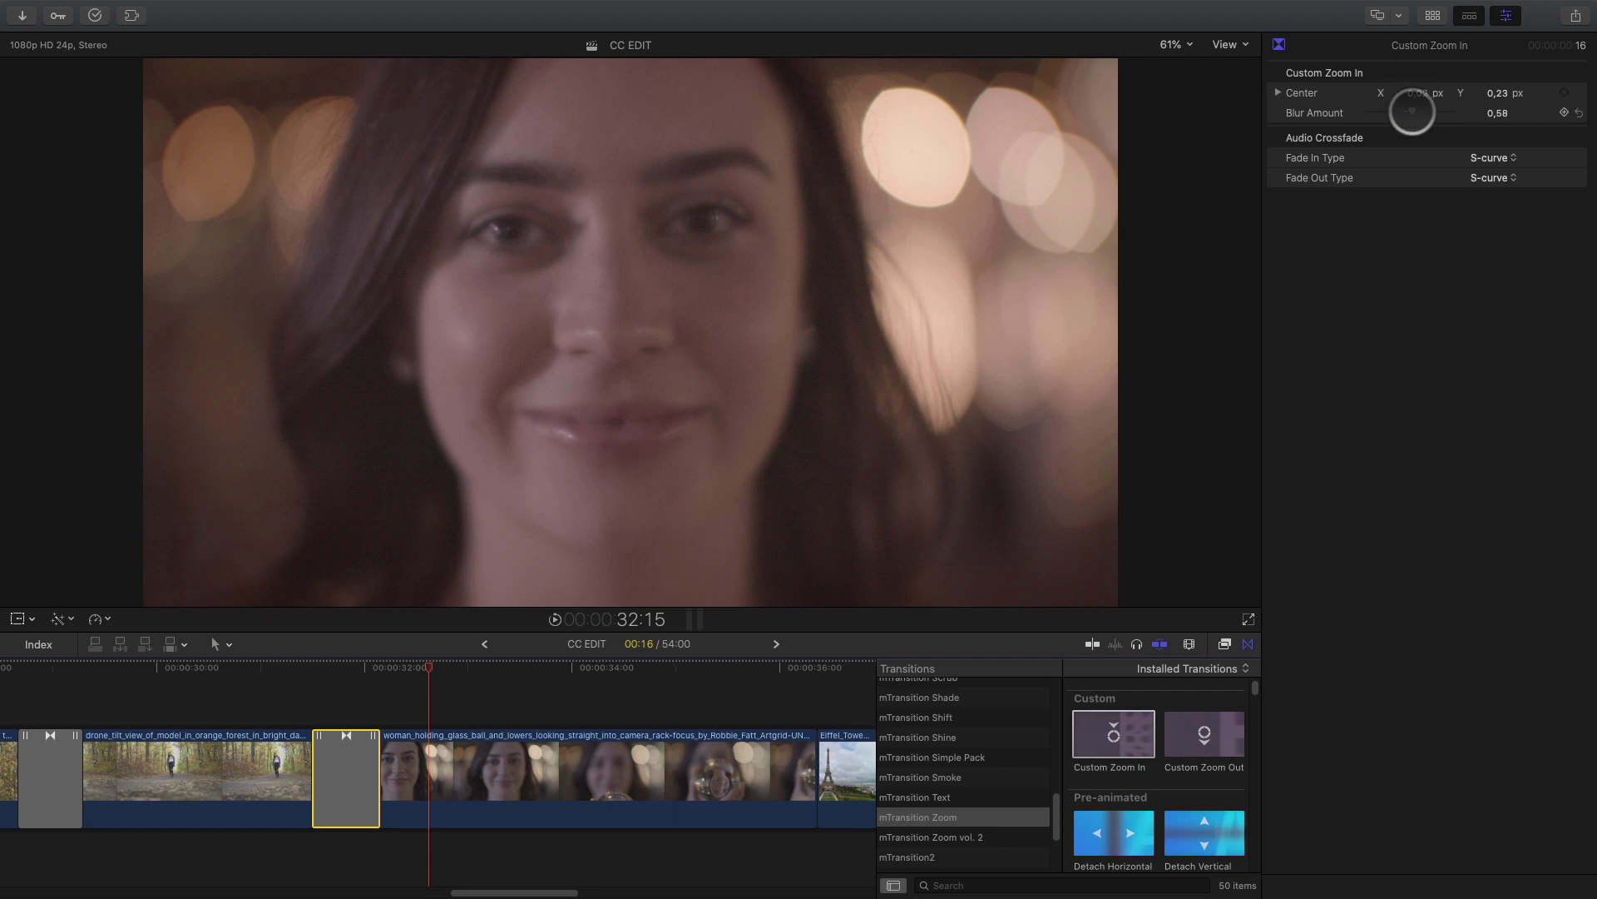
# Raise the Custom Zoom In Blur Amount to 0,91 and replay it
pyautogui.moveTo(1421, 112); pyautogui.dragTo(1426, 113)
pyautogui.press('Left')
pyautogui.press('Left')
pyautogui.press('Left')
pyautogui.press('Left')
pyautogui.press('Left')
pyautogui.press('Left')
pyautogui.press('Left')
pyautogui.press('Left')
pyautogui.press('Left')
pyautogui.press('Left')
pyautogui.press('Left')
pyautogui.press('Left')
pyautogui.press('Left')
pyautogui.press('Left')
pyautogui.press('Left')
pyautogui.press('Left')
pyautogui.press('Left')
pyautogui.press('Left')
pyautogui.press('Left')
pyautogui.press('Left')
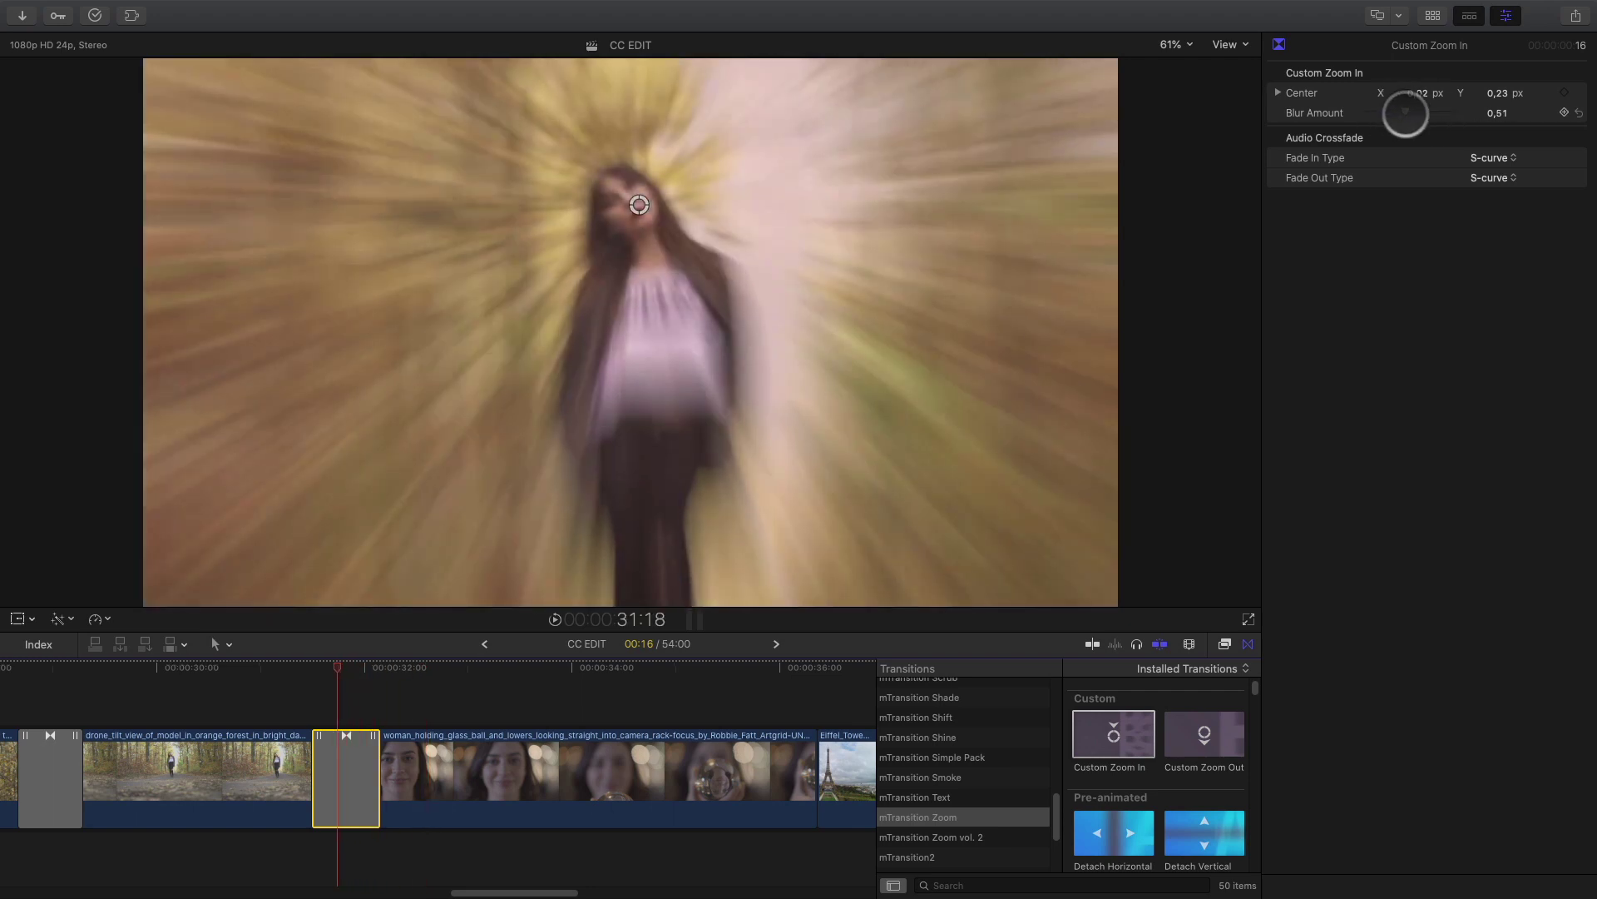
pyautogui.moveTo(1415, 111); pyautogui.dragTo(1440, 110)
pyautogui.press('l')
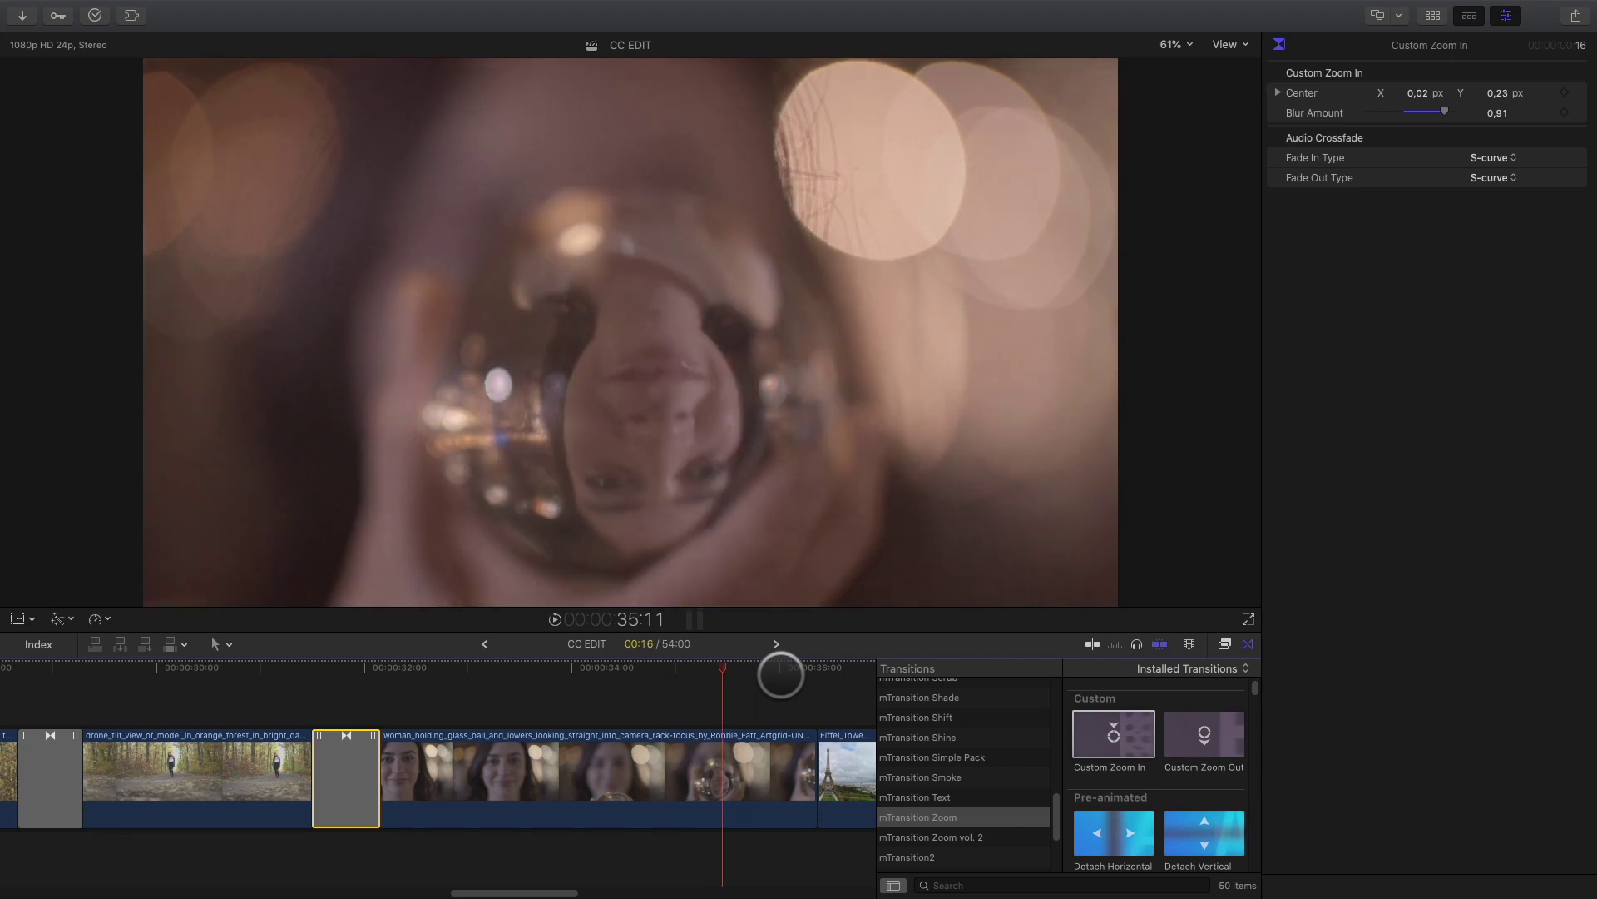
# Set the Burst transition between portrait and Eiffel clips to Zoom Blur 0,1, Channel Blur 27, Prism 0
pyautogui.hscroll(6, 766, 674)
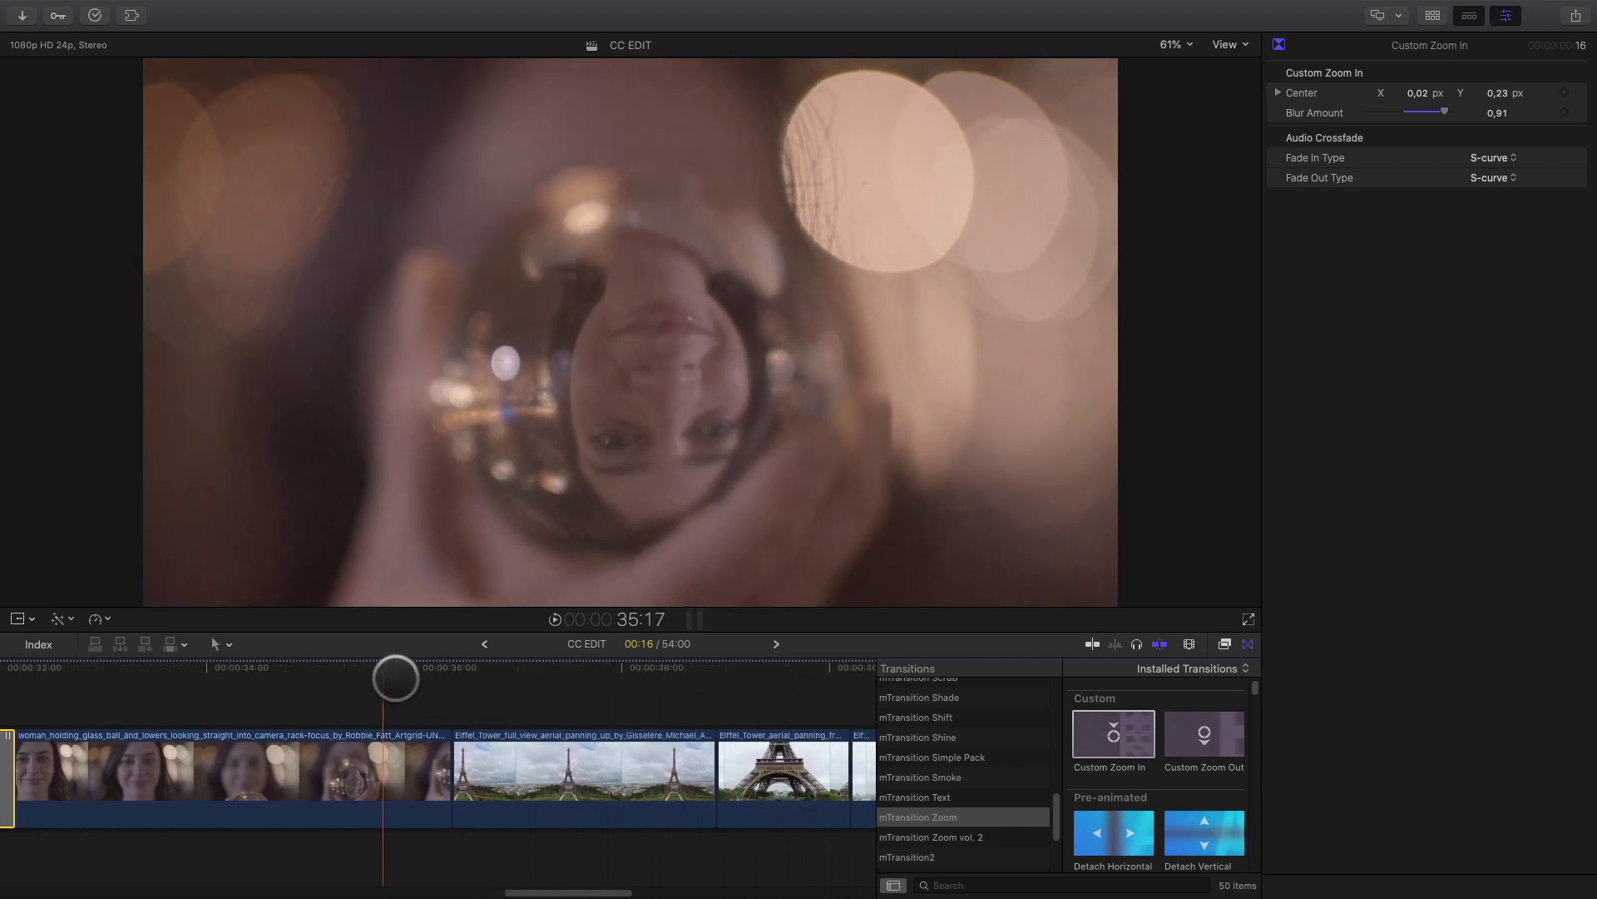
pyautogui.moveTo(383, 666); pyautogui.dragTo(456, 661)
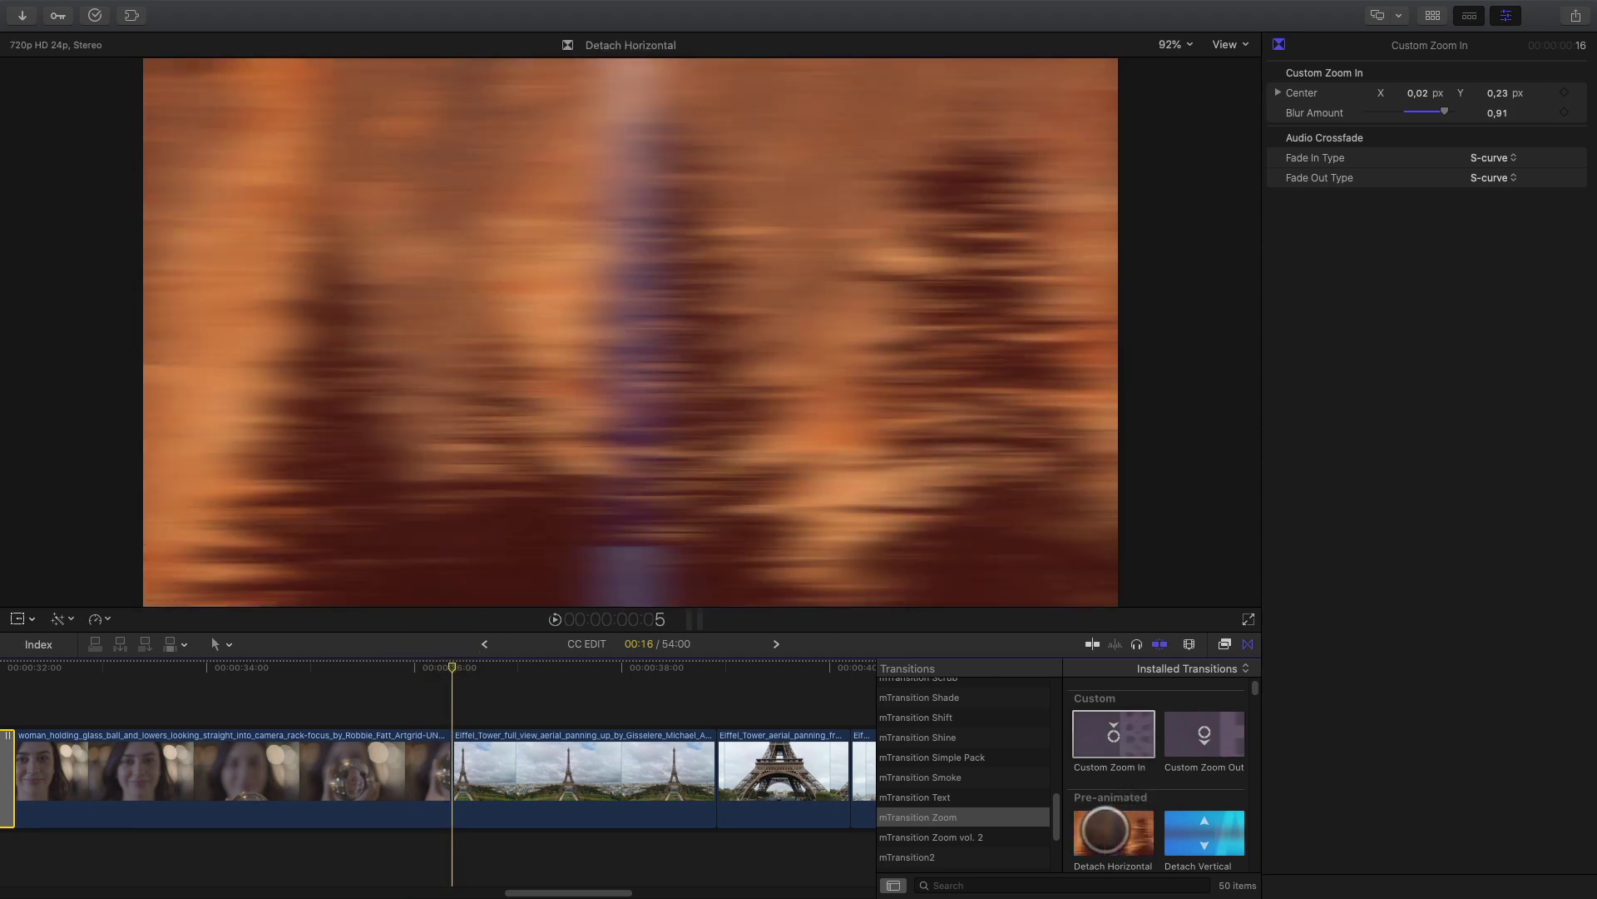
pyautogui.scroll(-2, 1105, 828)
pyautogui.scroll(-3, 1106, 828)
pyautogui.click(929, 836)
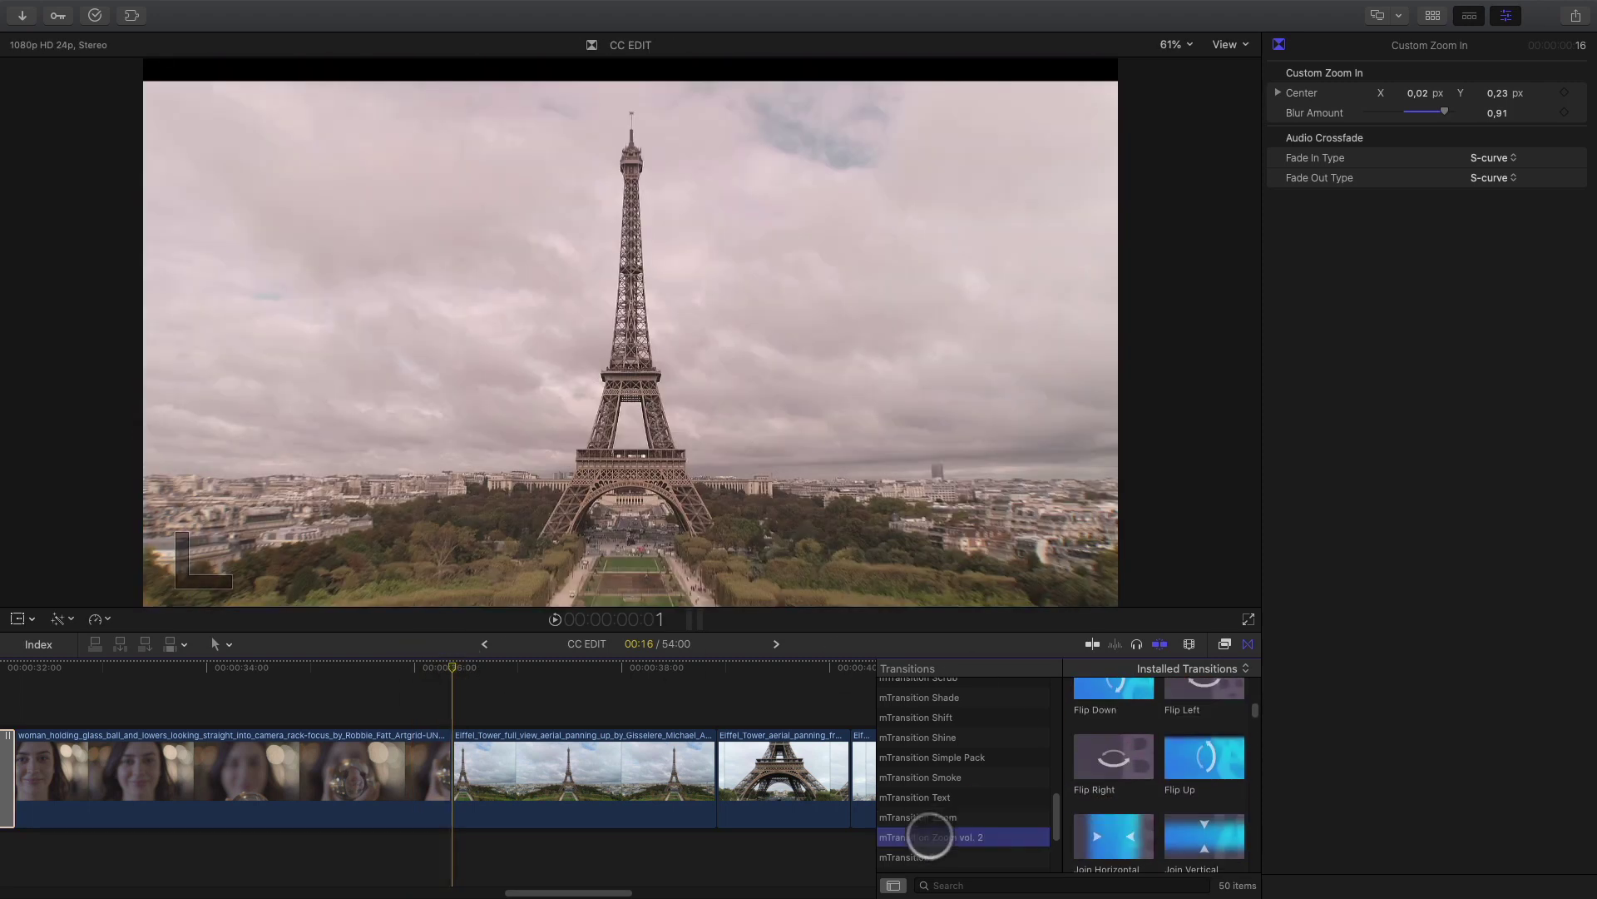
pyautogui.click(894, 885)
pyautogui.scroll(4, 1002, 771)
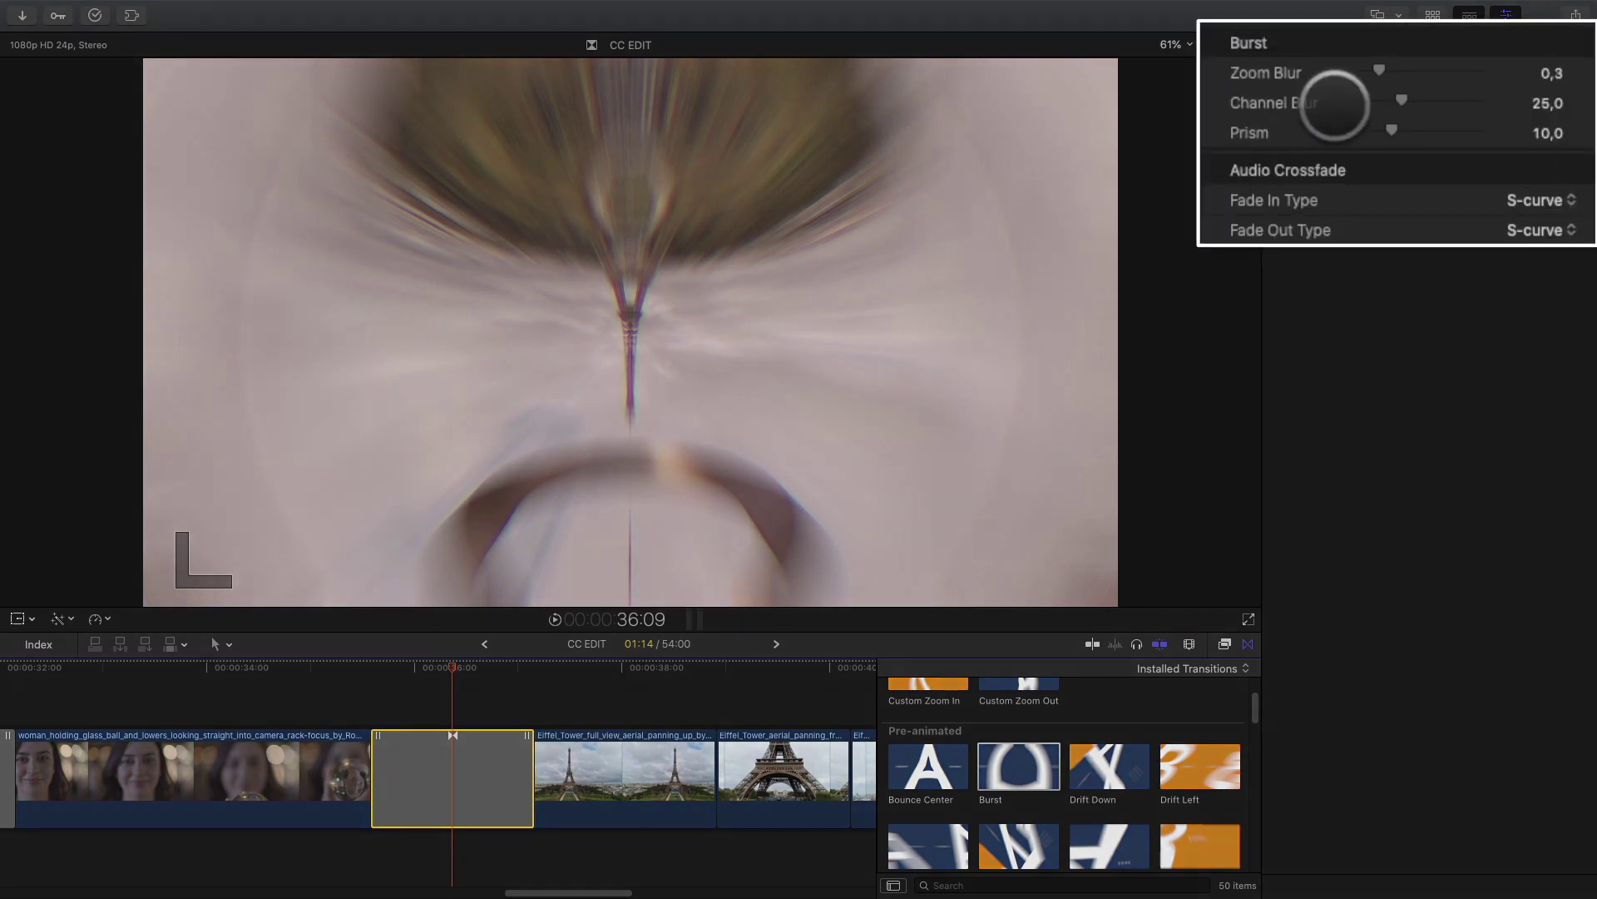
pyautogui.moveTo(1375, 72); pyautogui.dragTo(1306, 75)
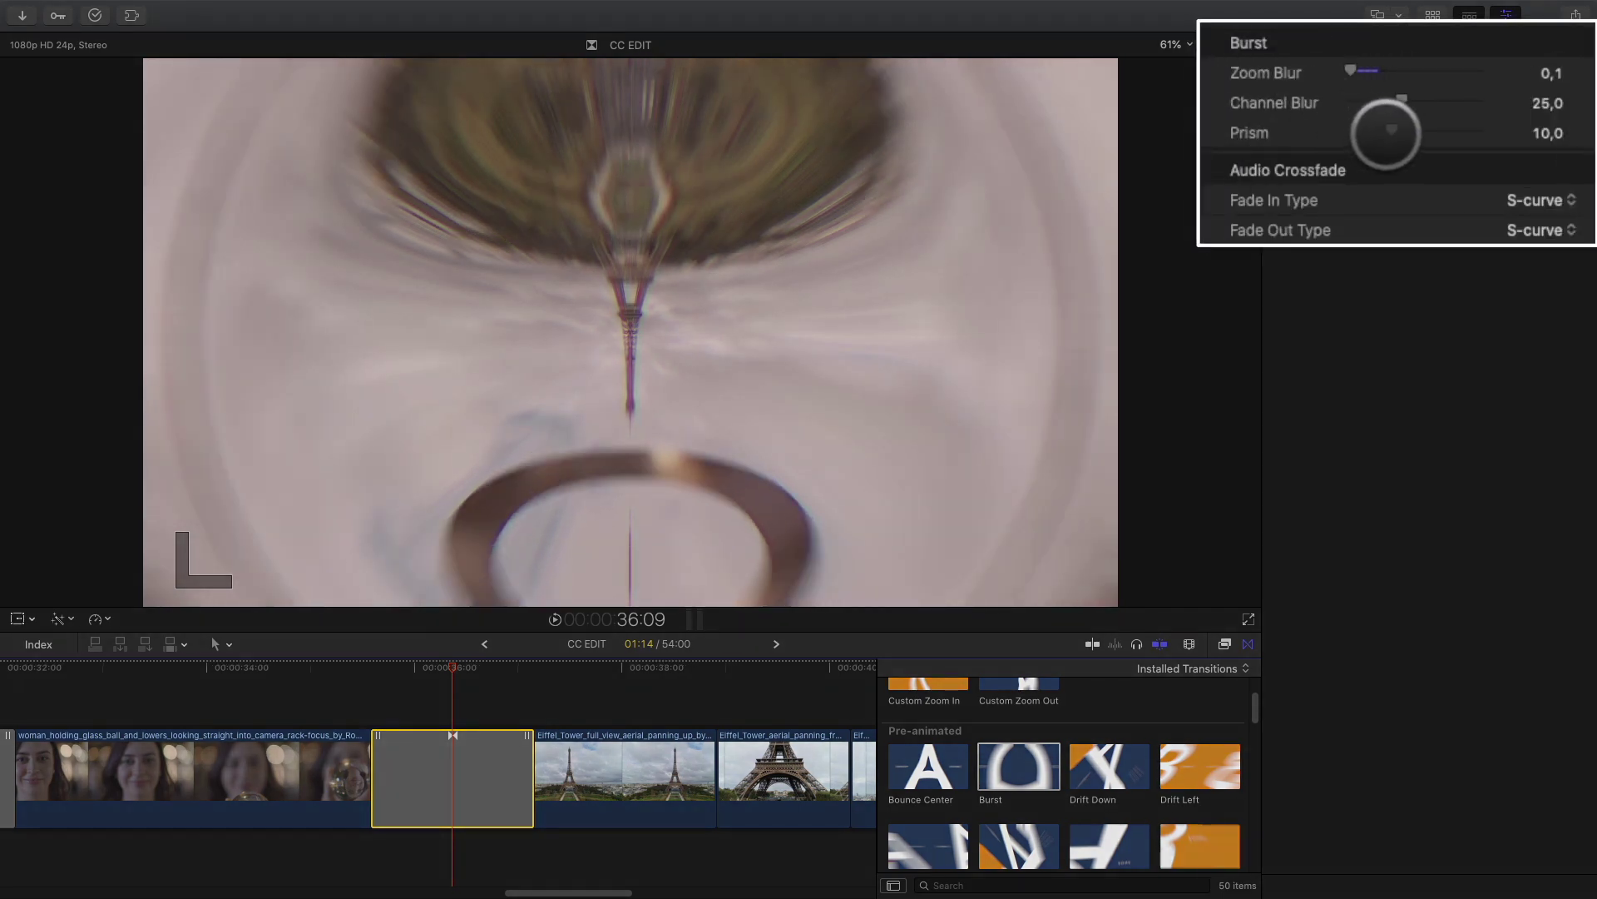
pyautogui.moveTo(1338, 133)
pyautogui.mouseDown()
pyautogui.moveTo(1455, 133)
pyautogui.moveTo(1345, 137)
pyautogui.mouseUp()
pyautogui.moveTo(452, 671); pyautogui.dragTo(715, 672)
# Add Custom Zoom In from the mTransition Zoom pack between the first two Eiffel clips
pyautogui.press('l')
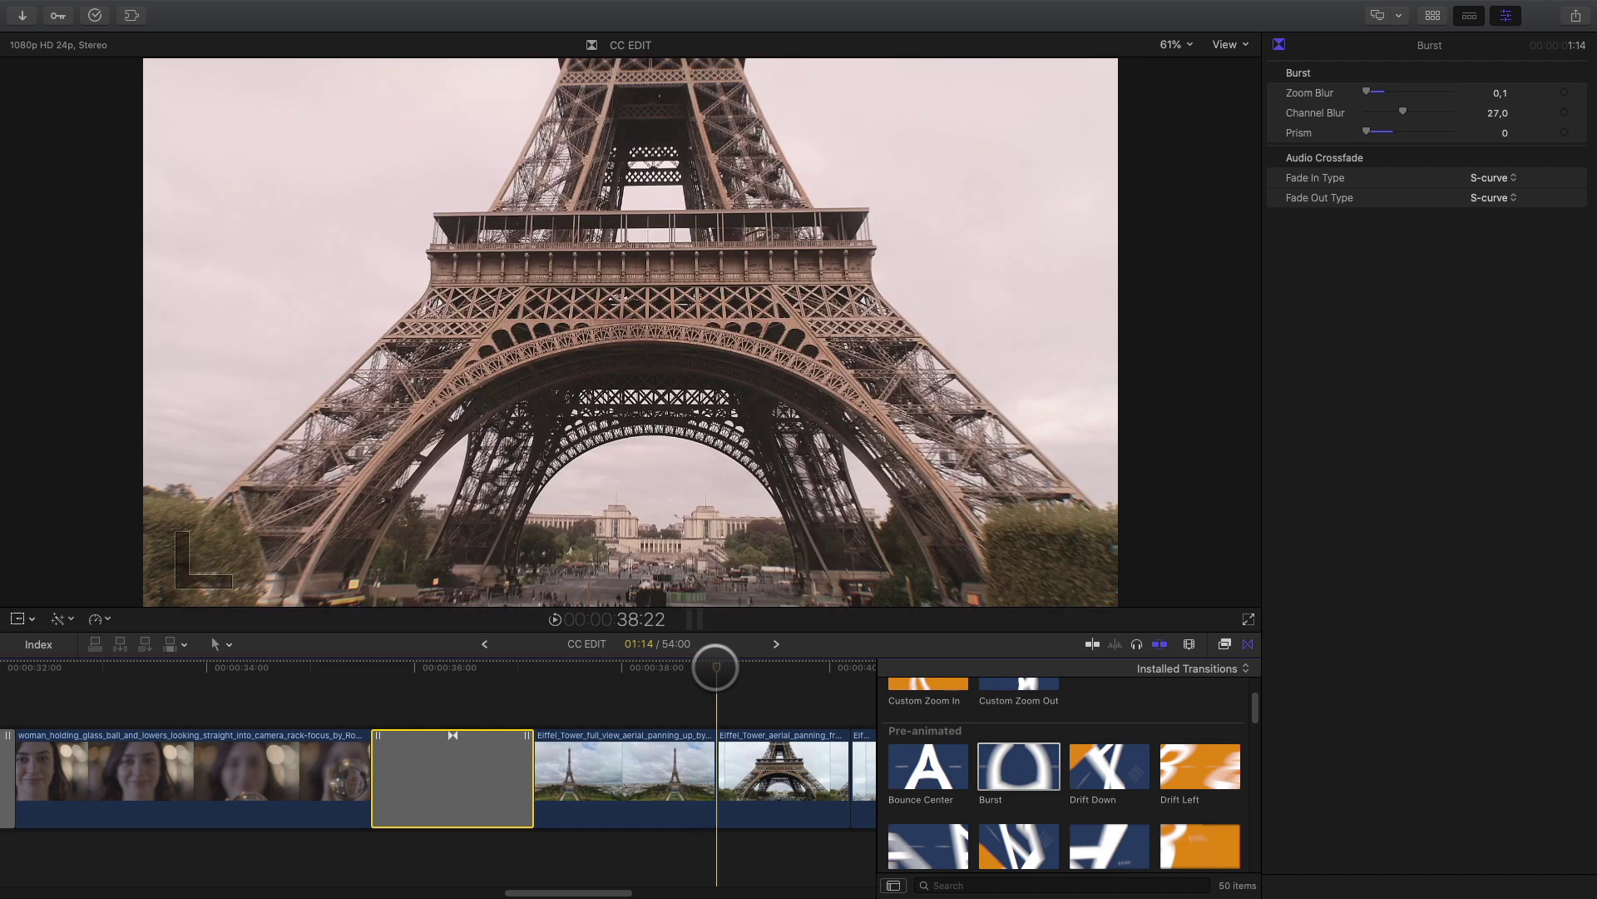
pyautogui.press('Left')
pyautogui.press('Right')
pyautogui.scroll(2, 994, 761)
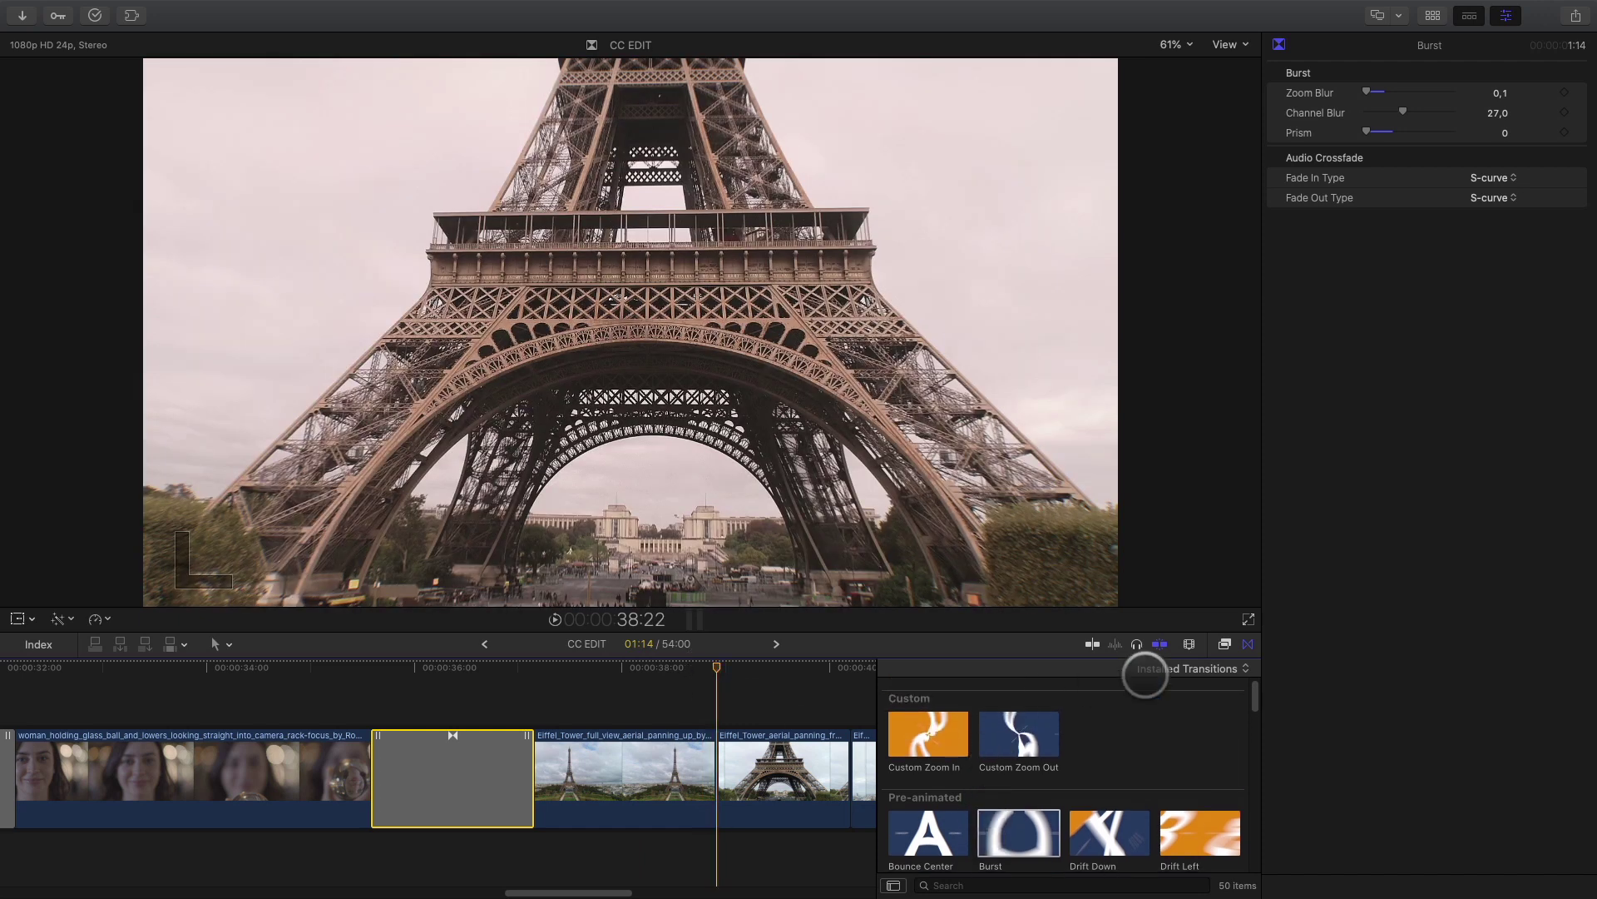
pyautogui.click(893, 884)
pyautogui.click(921, 818)
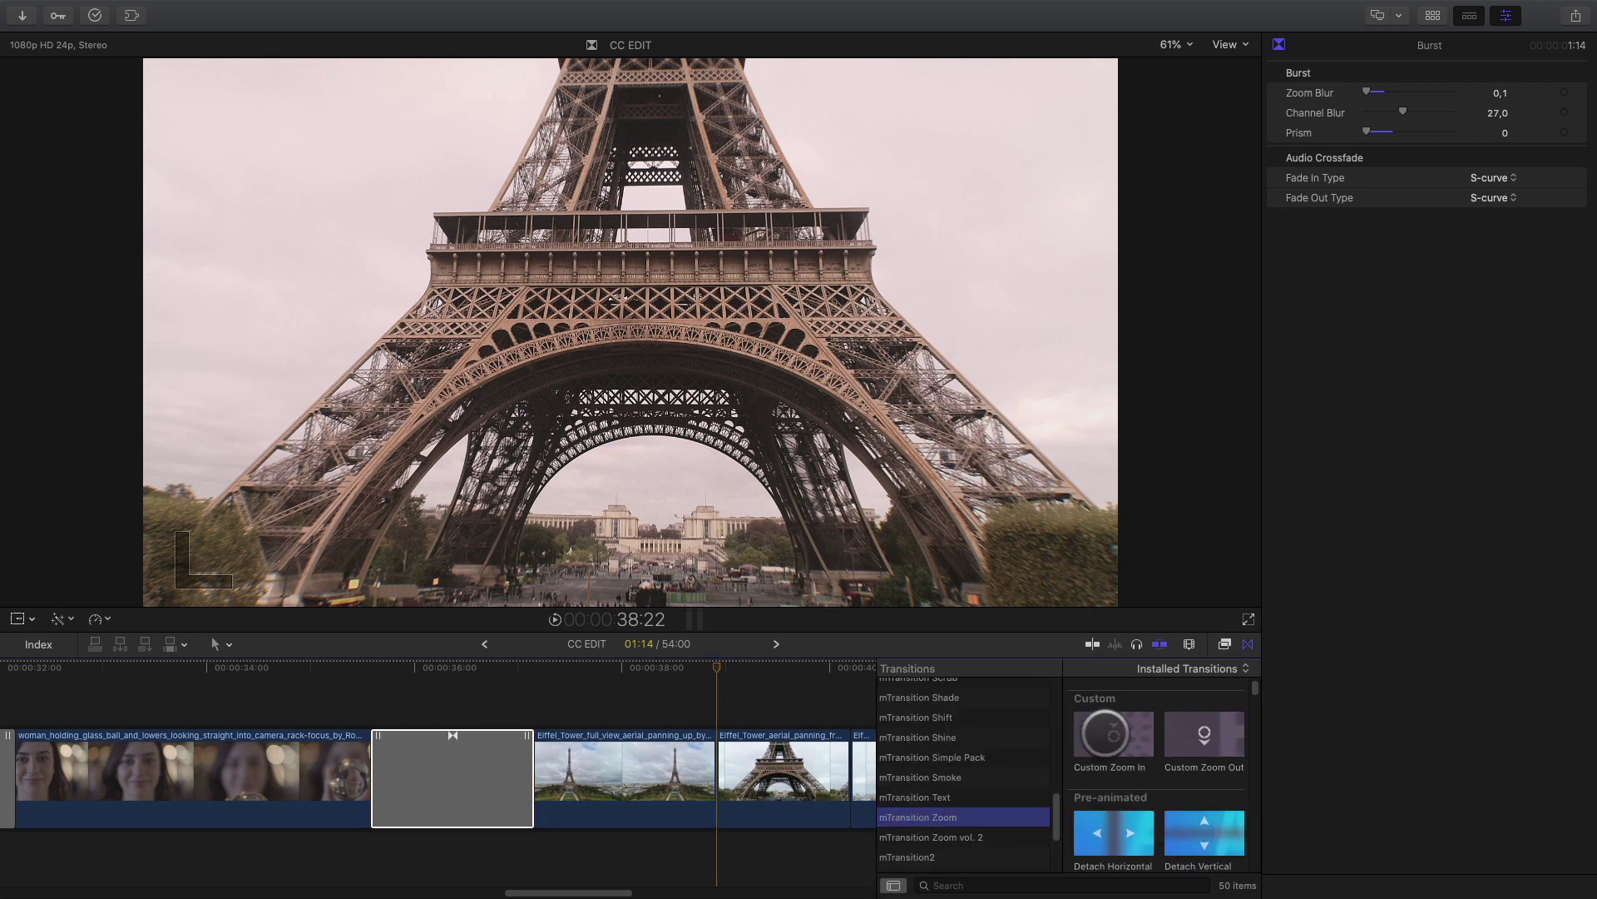
pyautogui.moveTo(1113, 734); pyautogui.dragTo(677, 766)
# Drag the zoom centre down onto the tower and play the transition
pyautogui.moveTo(630, 332); pyautogui.dragTo(629, 518)
pyautogui.press('space')
pyautogui.press('Left')
pyautogui.press('Left')
pyautogui.press('Left')
pyautogui.press('Left')
pyautogui.press('Left')
pyautogui.press('Left')
pyautogui.press('Left')
pyautogui.press('Left')
pyautogui.press('Left')
pyautogui.press('Left')
pyautogui.press('Left')
pyautogui.press('Left')
pyautogui.press('Left')
pyautogui.press('Left')
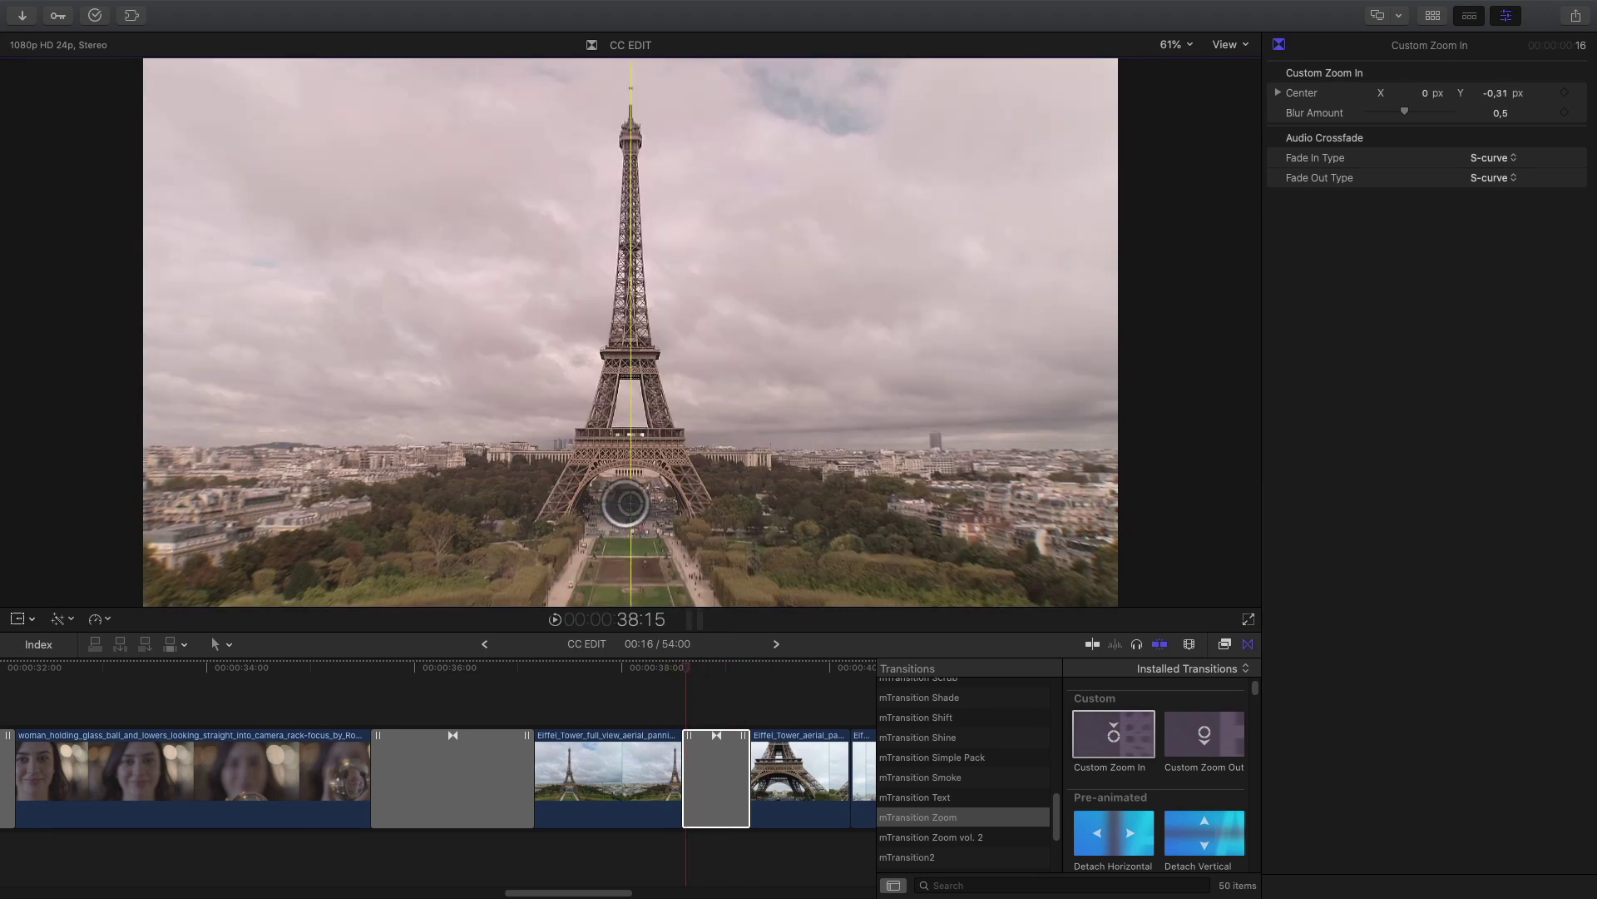
pyautogui.press('space')
pyautogui.press('space')
# Inspect the next Eiffel cut in the precision editor and select that edit point
pyautogui.hscroll(5, 707, 721)
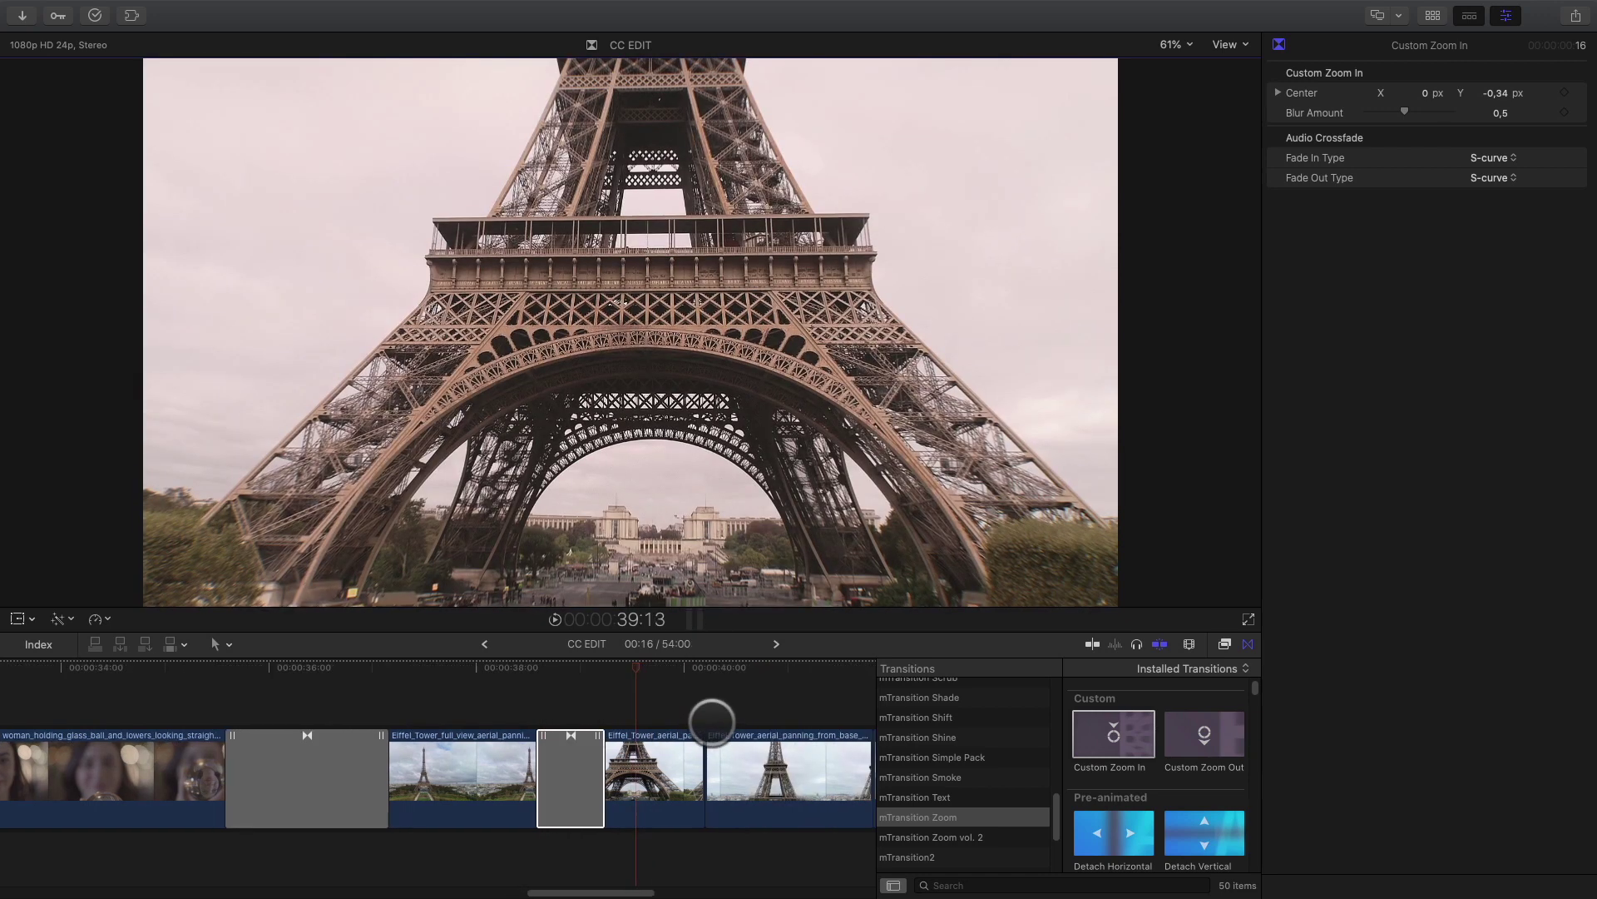
pyautogui.moveTo(361, 671); pyautogui.dragTo(411, 689)
pyautogui.doubleClick(404, 728)
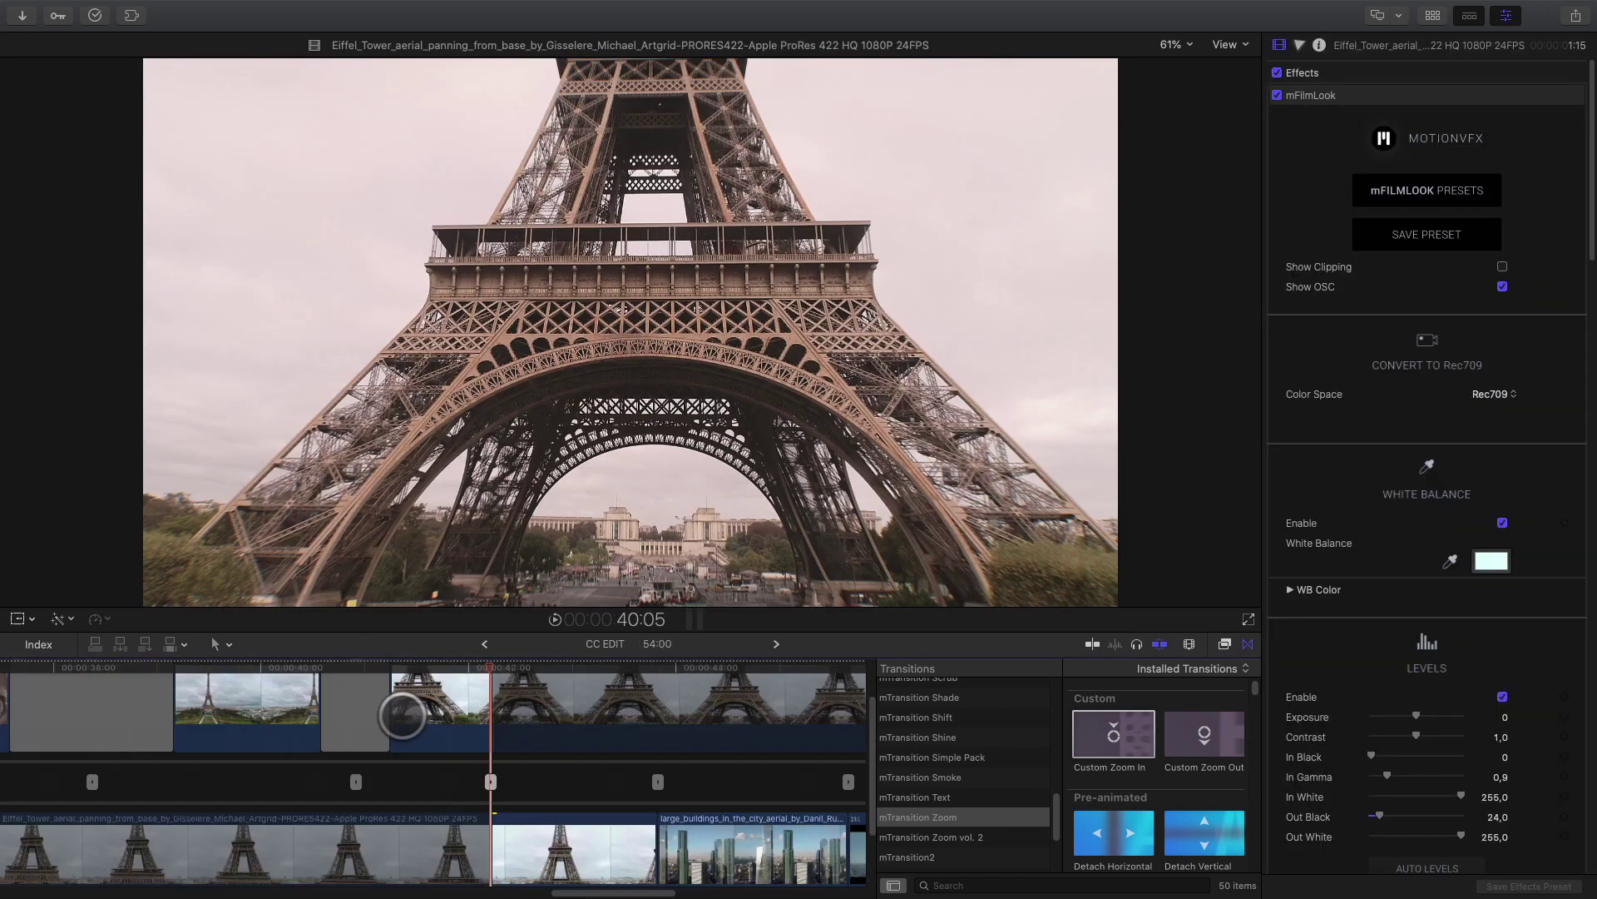
pyautogui.moveTo(664, 634); pyautogui.dragTo(660, 474)
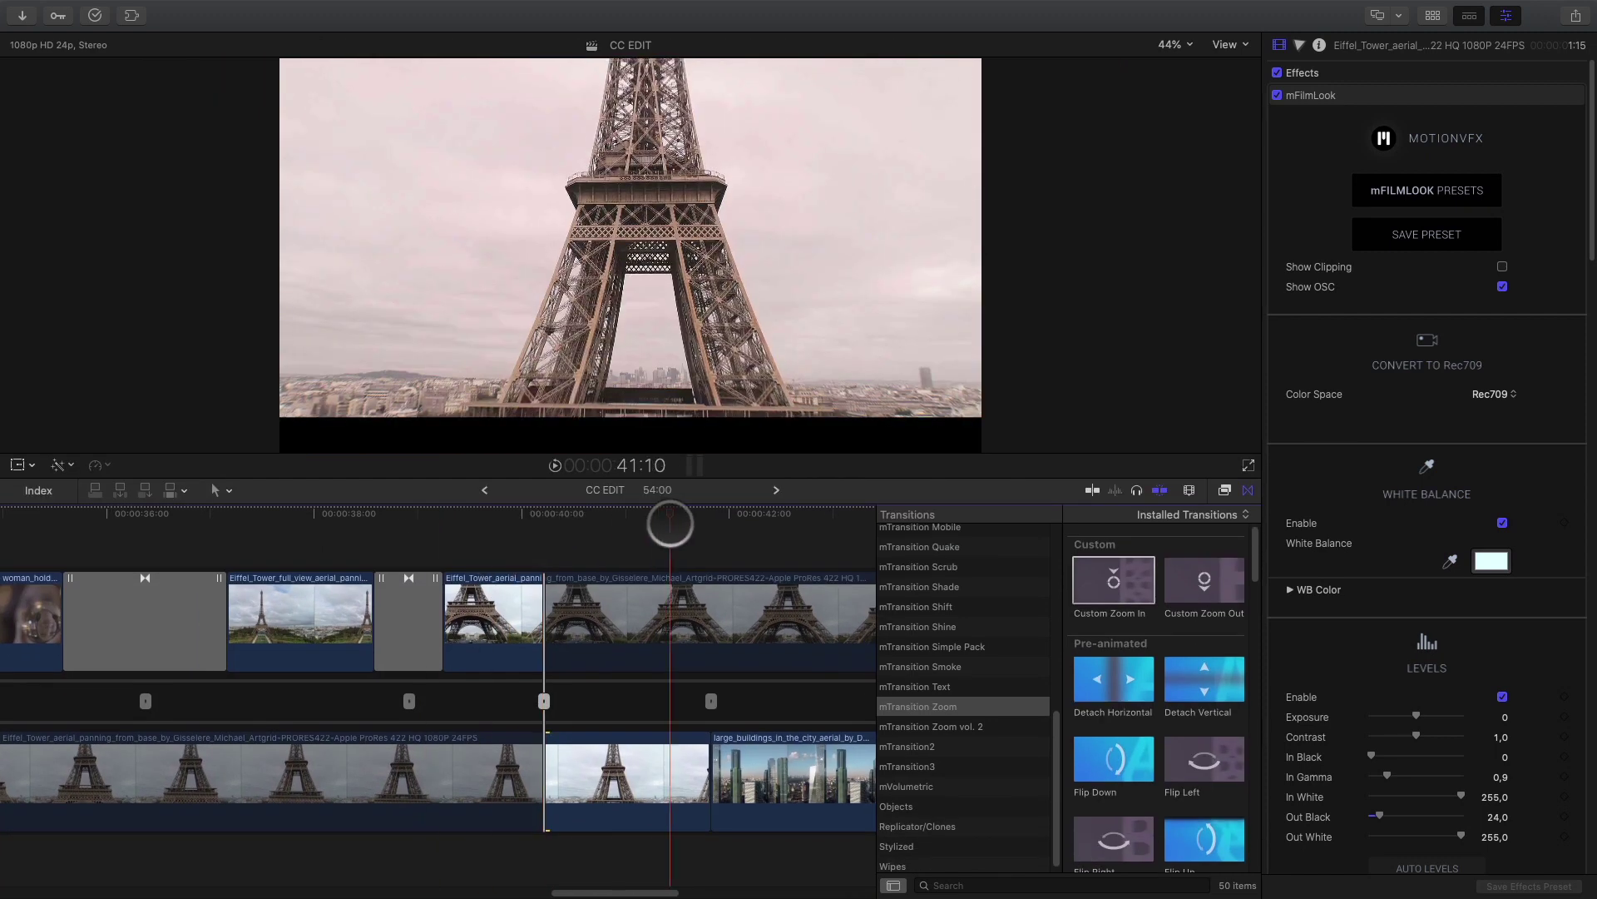
pyautogui.press('Escape')
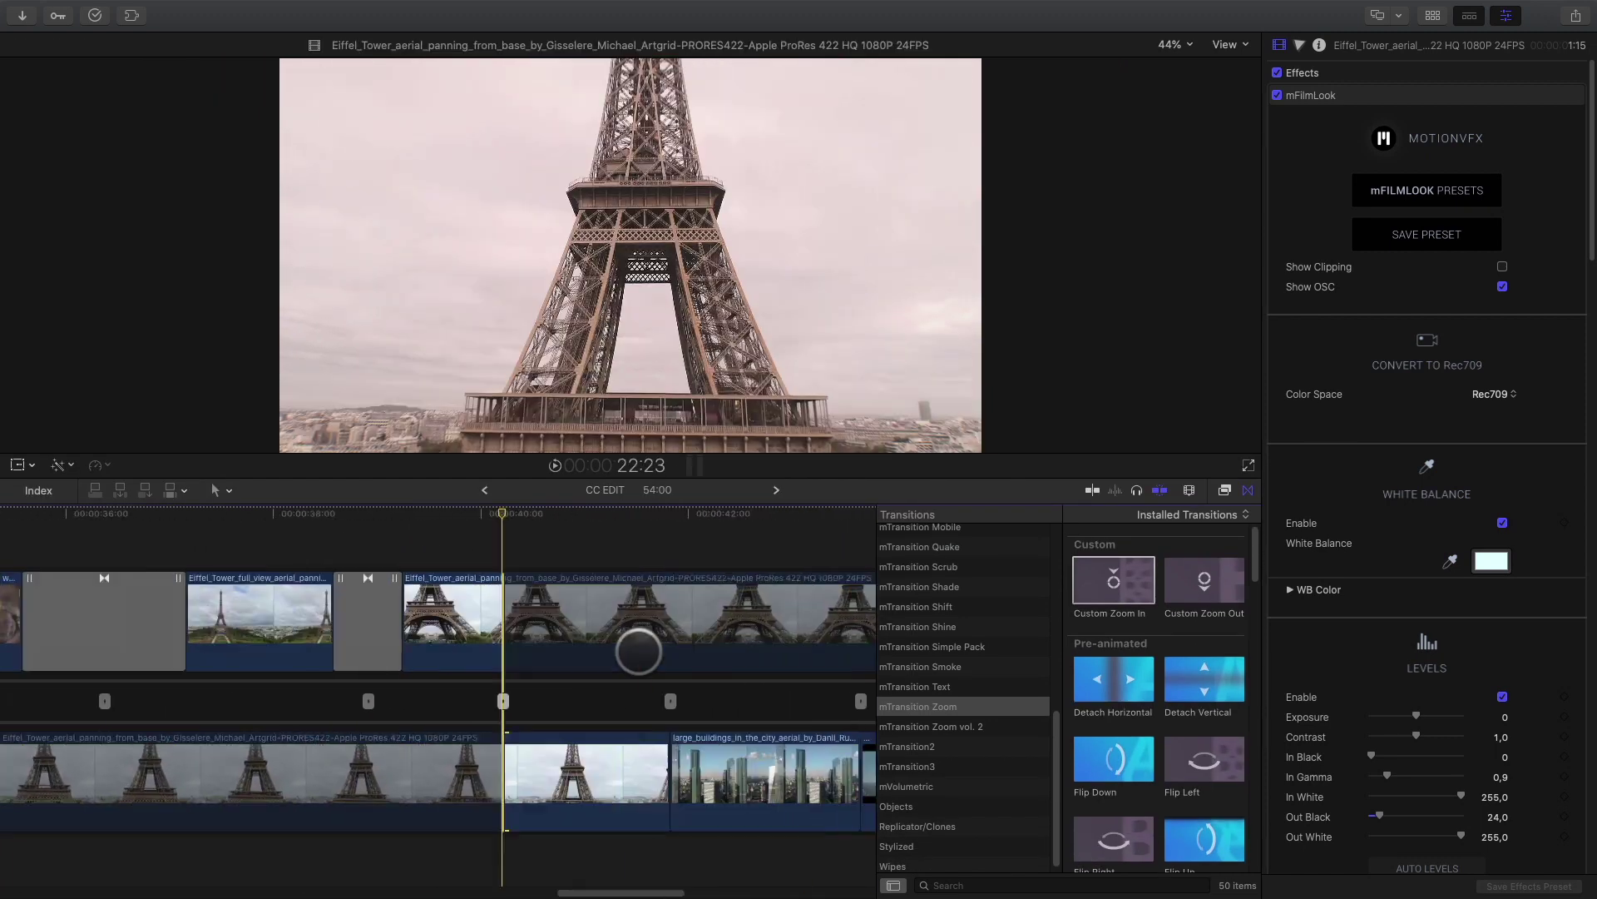
pyautogui.click(465, 703)
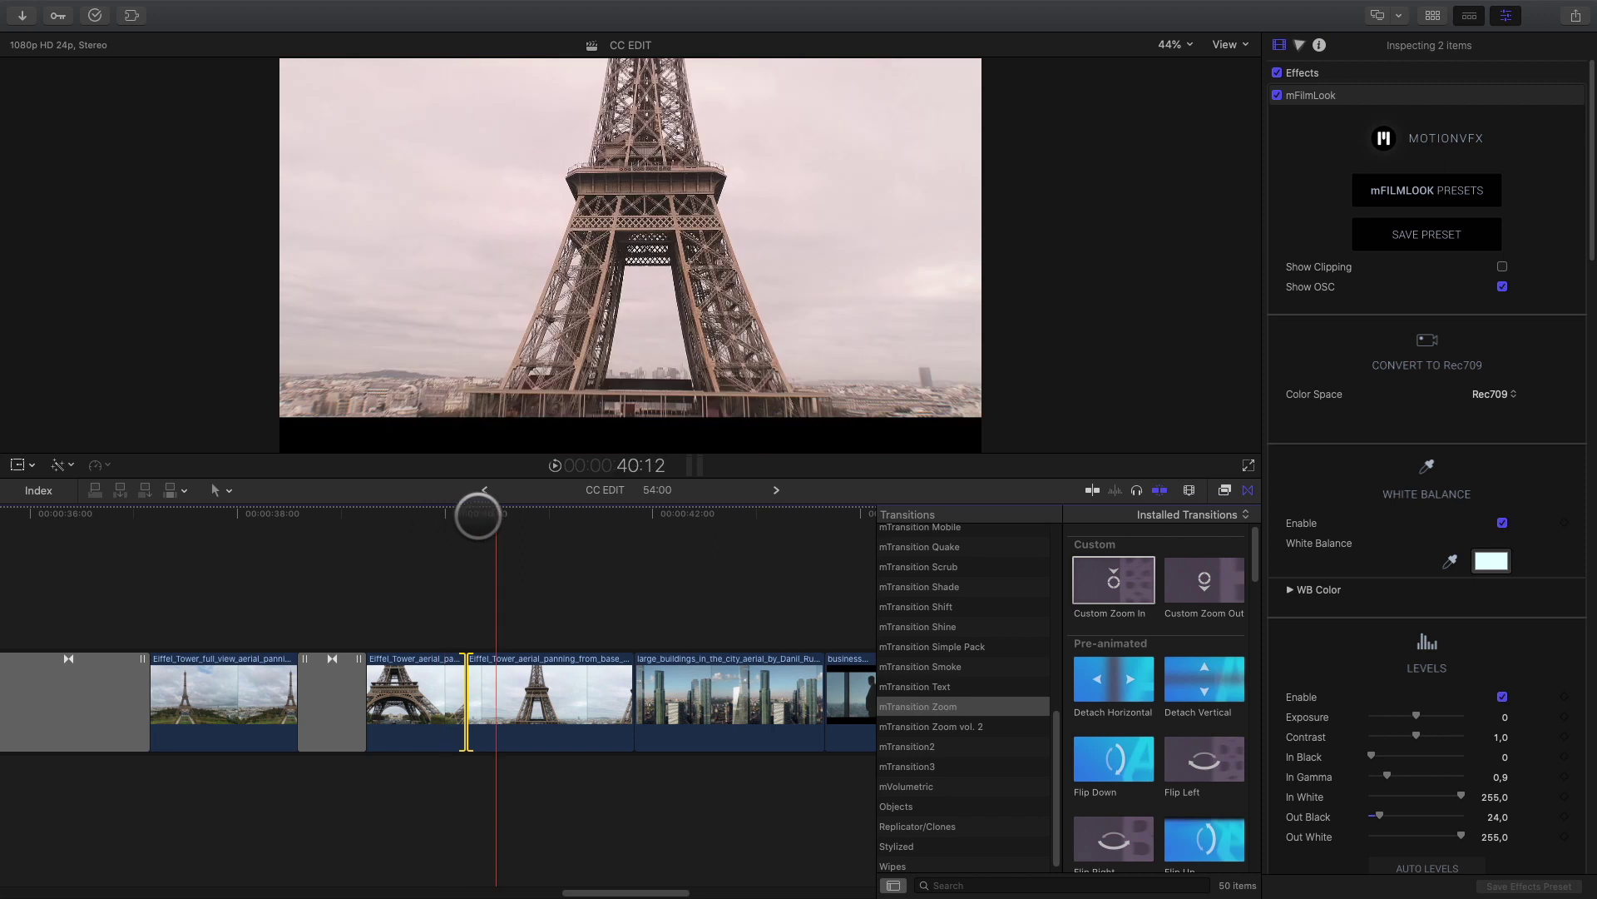
# Enlarge the viewer, place Slide Down before the tower-base panning clip, and preview it
pyautogui.moveTo(551, 479); pyautogui.dragTo(564, 650)
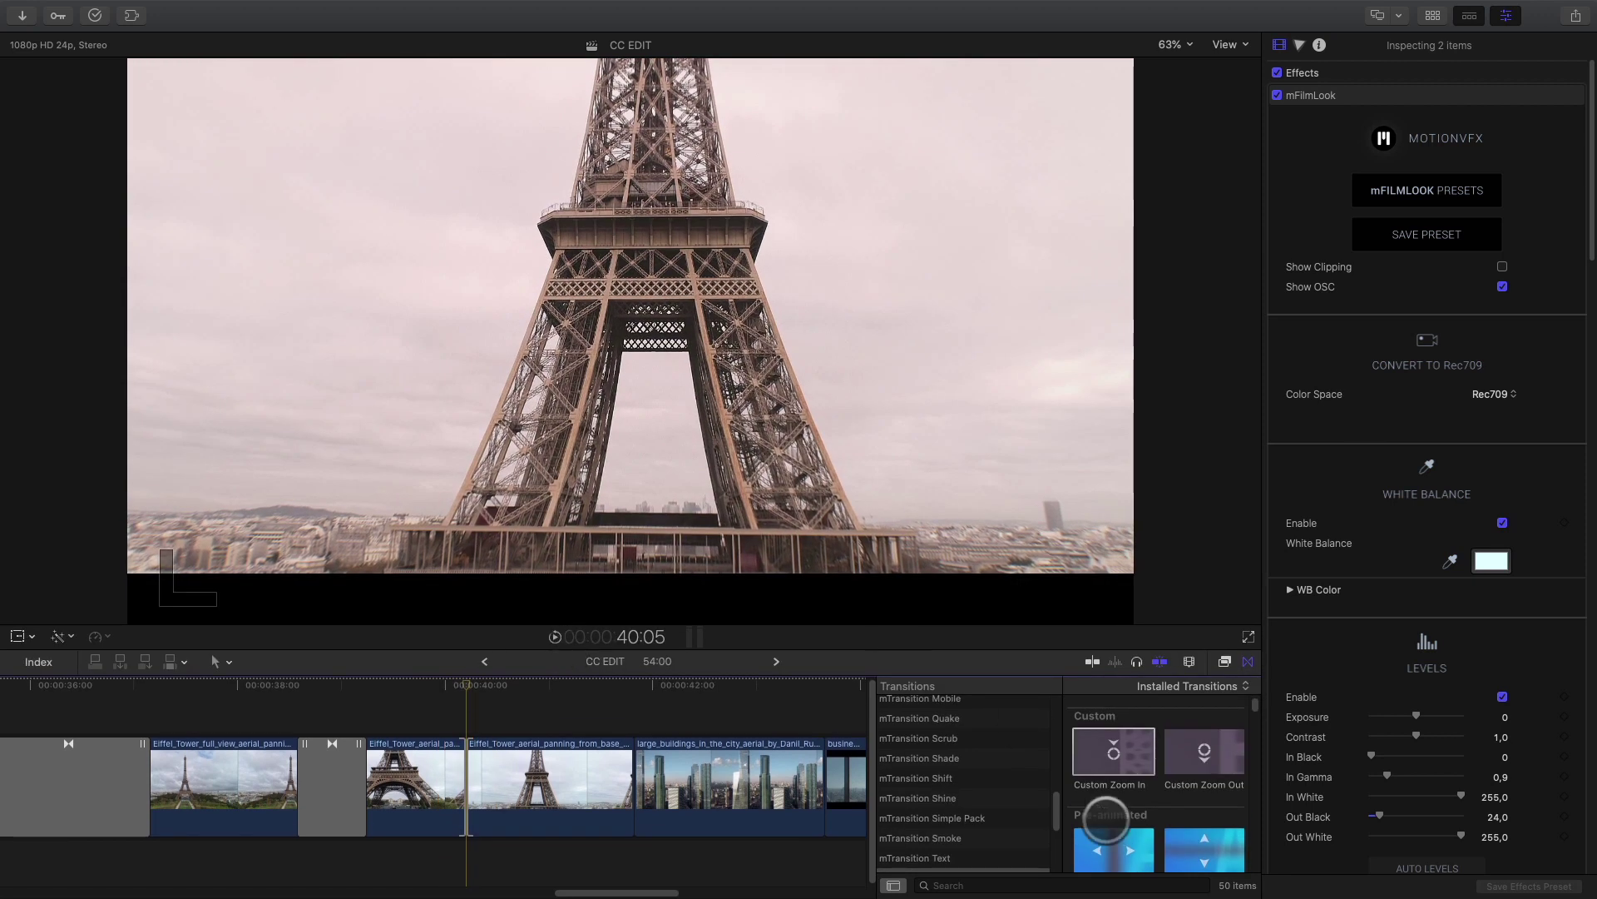
pyautogui.scroll(-5, 1106, 820)
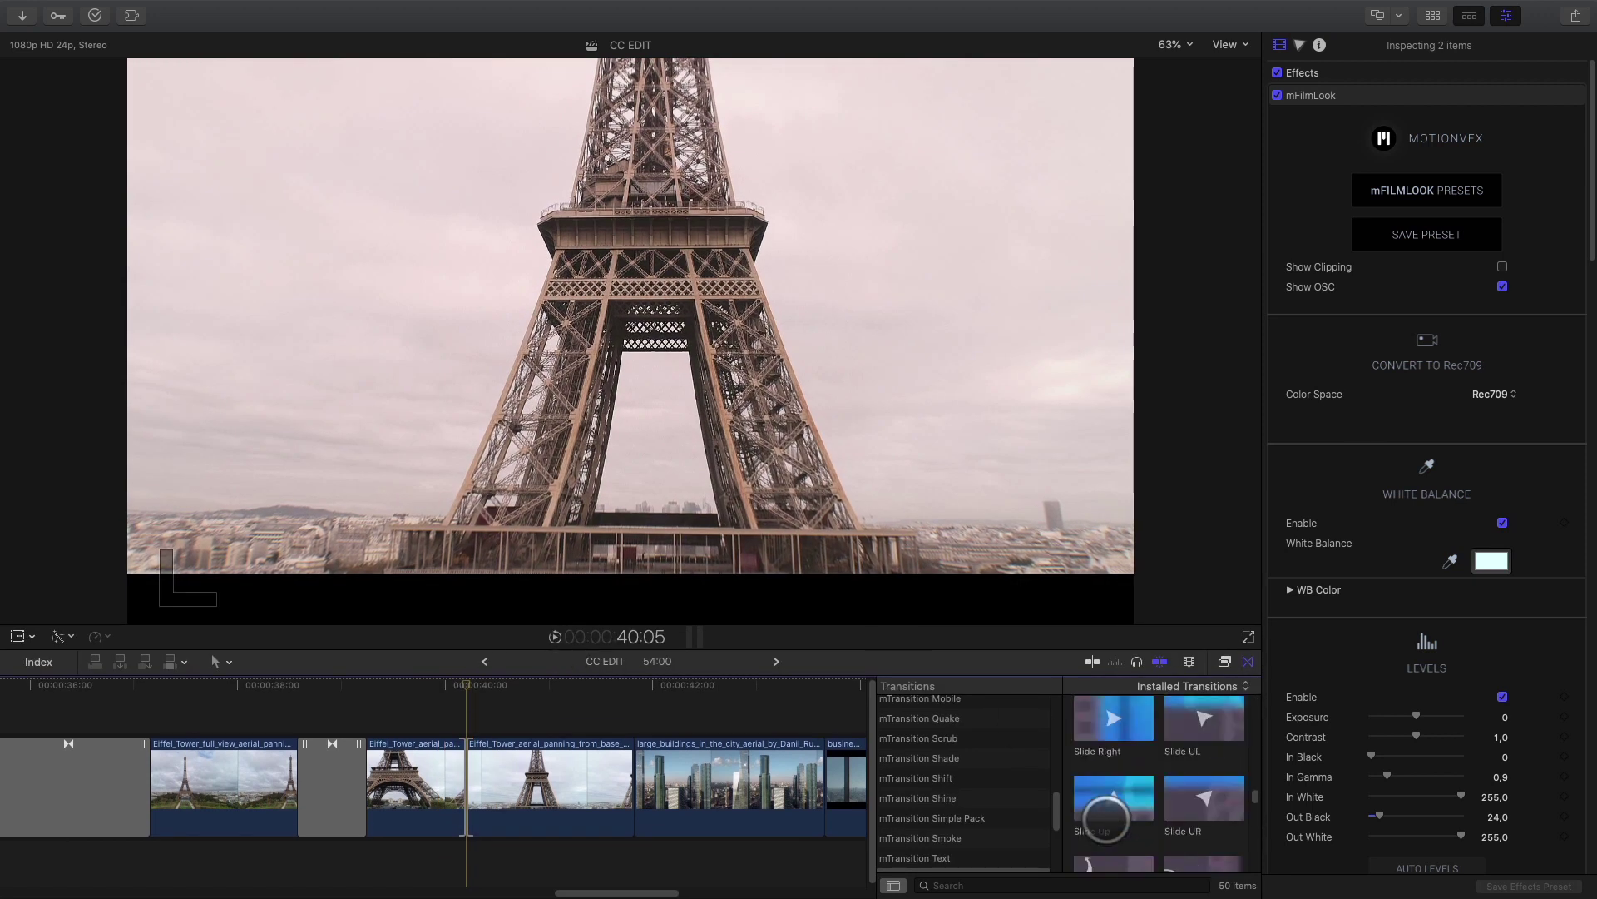
pyautogui.scroll(-2, 1107, 819)
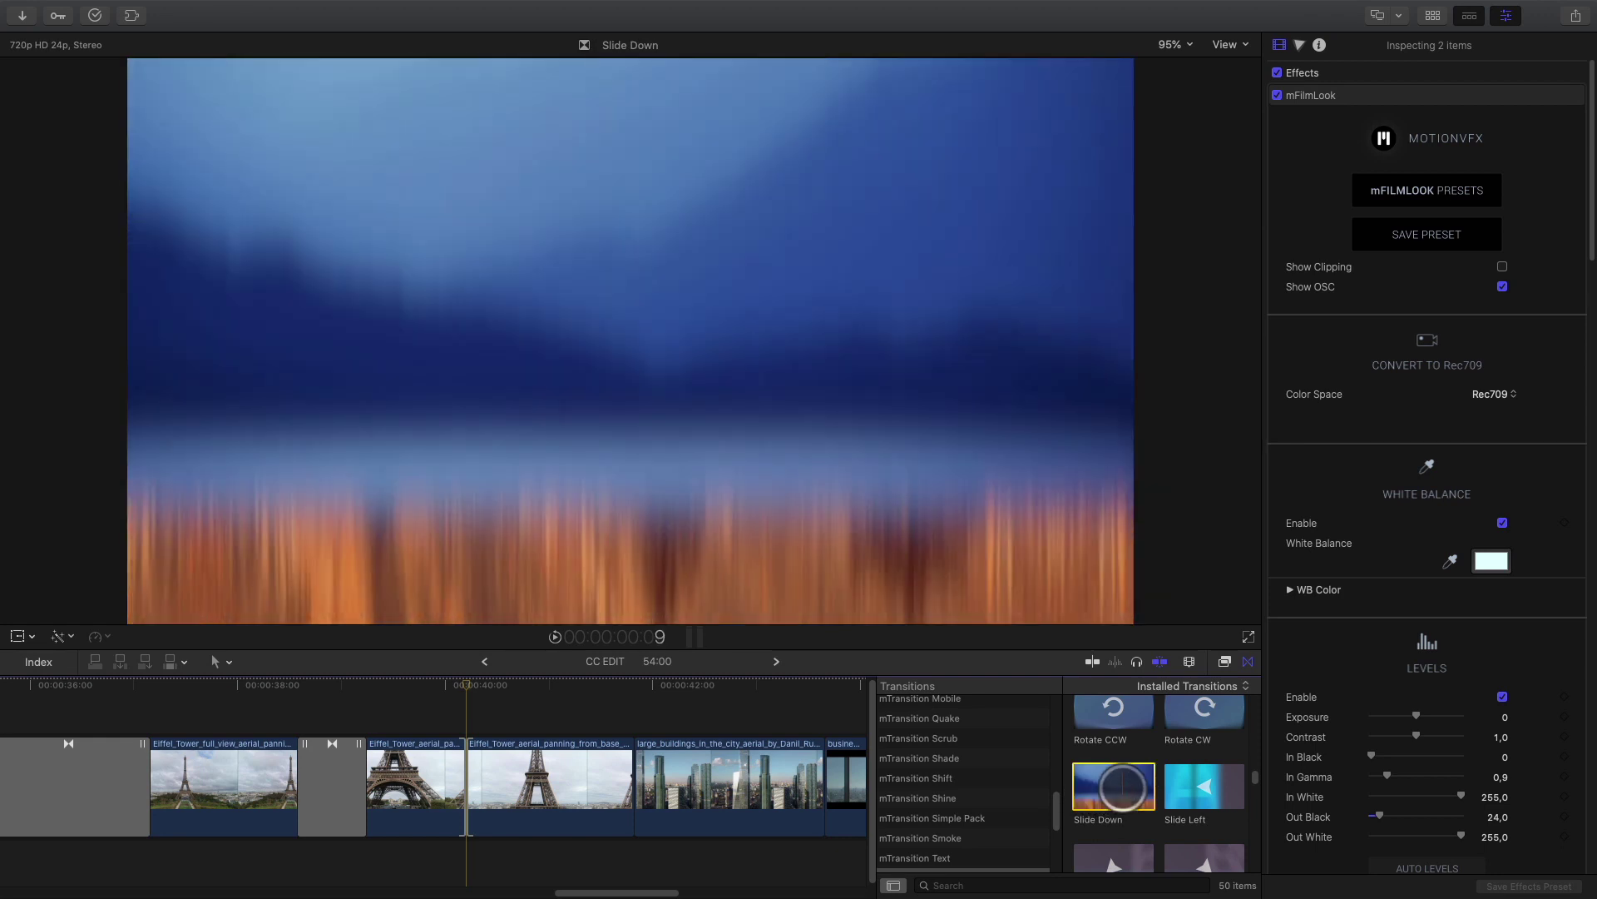
pyautogui.moveTo(1122, 786); pyautogui.dragTo(691, 648)
pyautogui.moveTo(604, 674); pyautogui.dragTo(459, 786)
pyautogui.click(421, 684)
pyautogui.press('space')
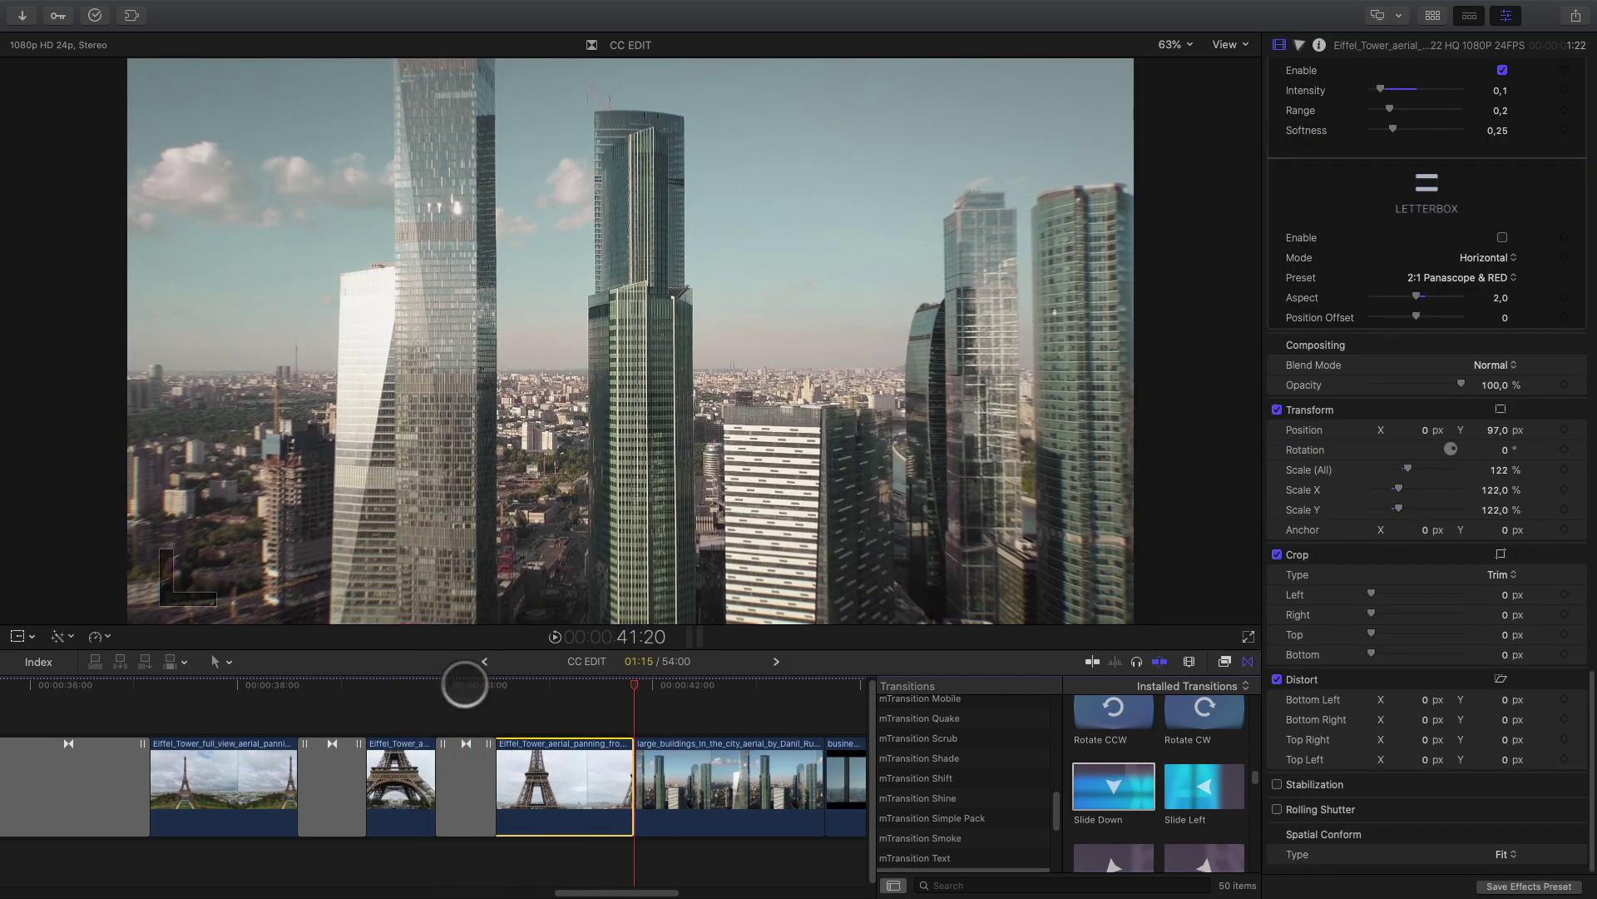
pyautogui.click(435, 685)
pyautogui.click(451, 762)
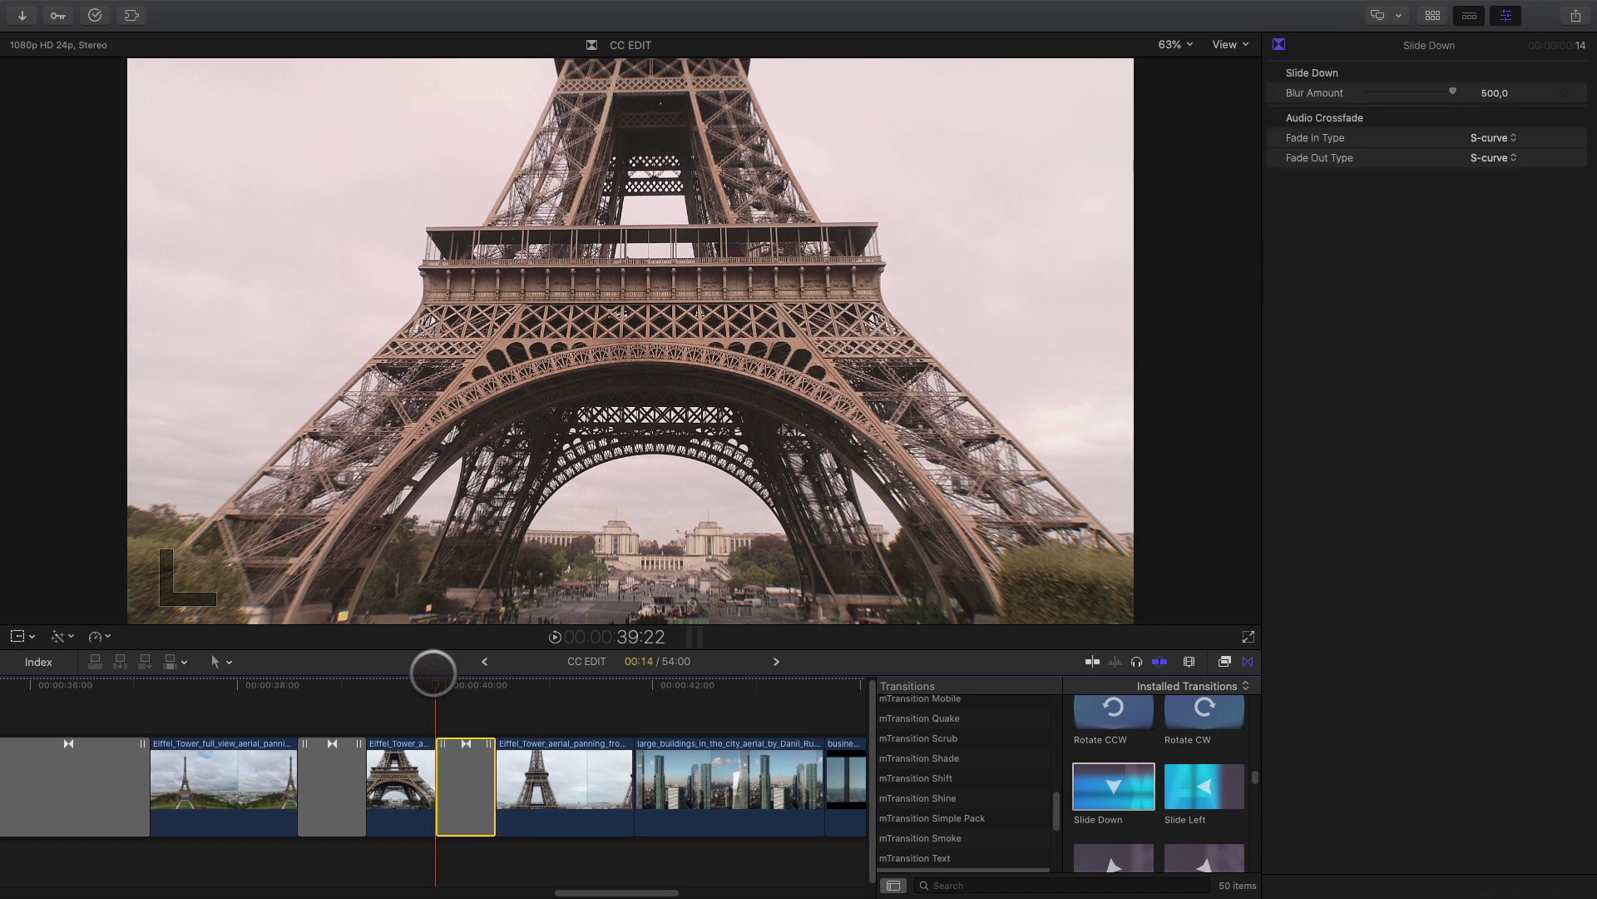
pyautogui.press('space')
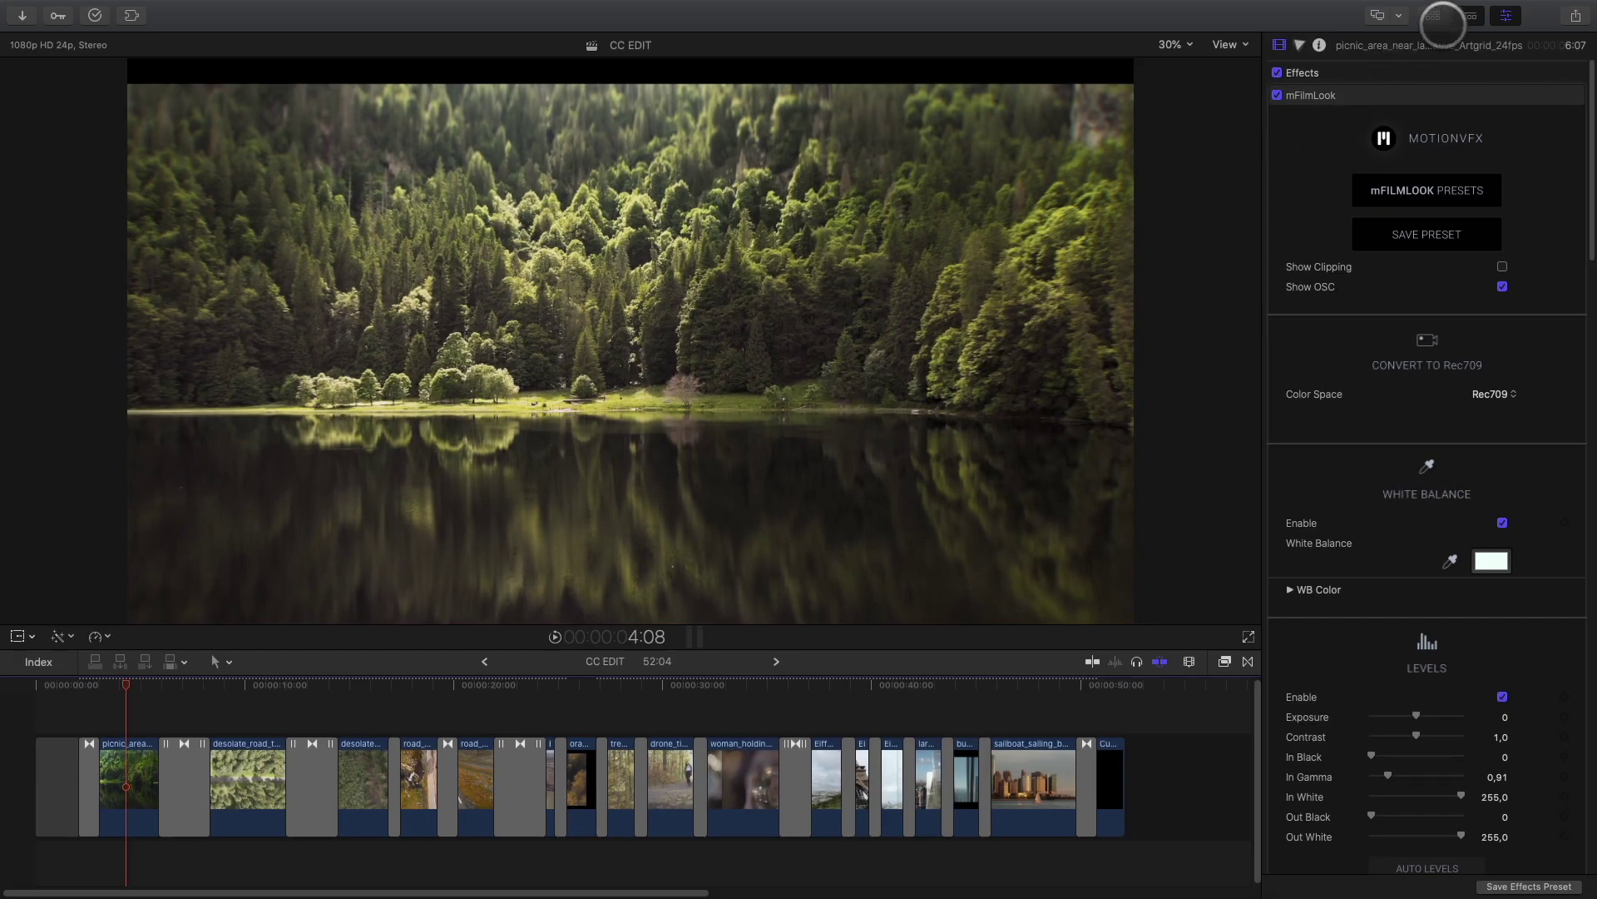
# Browse the mTitle Cinematic titles pack with the Inspector hidden for more room
pyautogui.click(1431, 15)
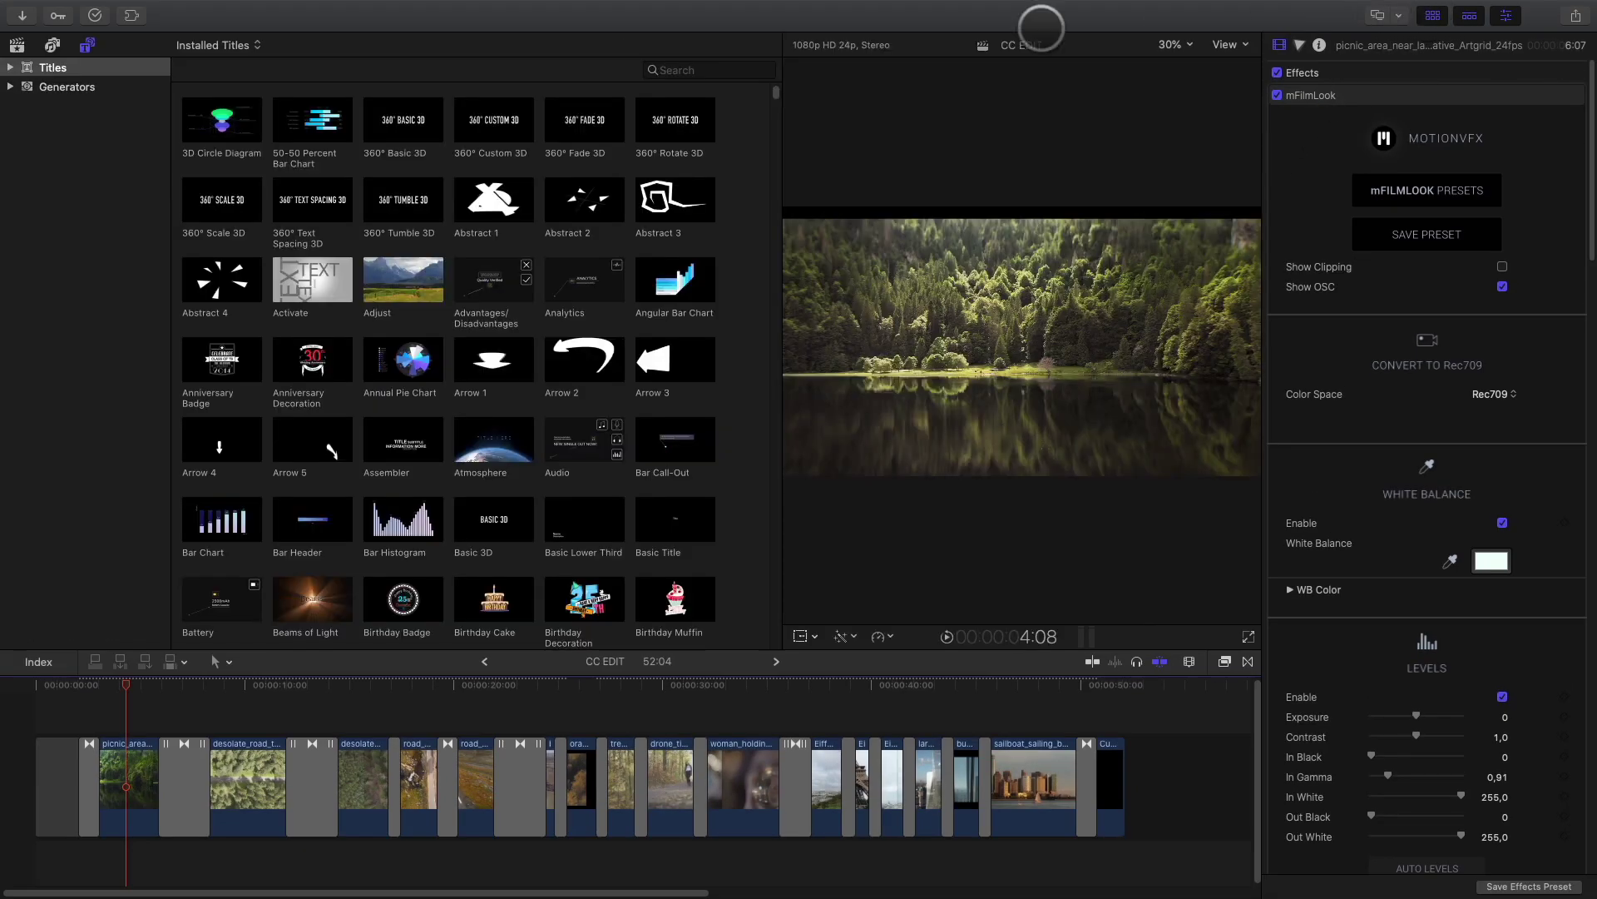
pyautogui.click(10, 68)
pyautogui.scroll(-15, 61, 321)
pyautogui.click(72, 388)
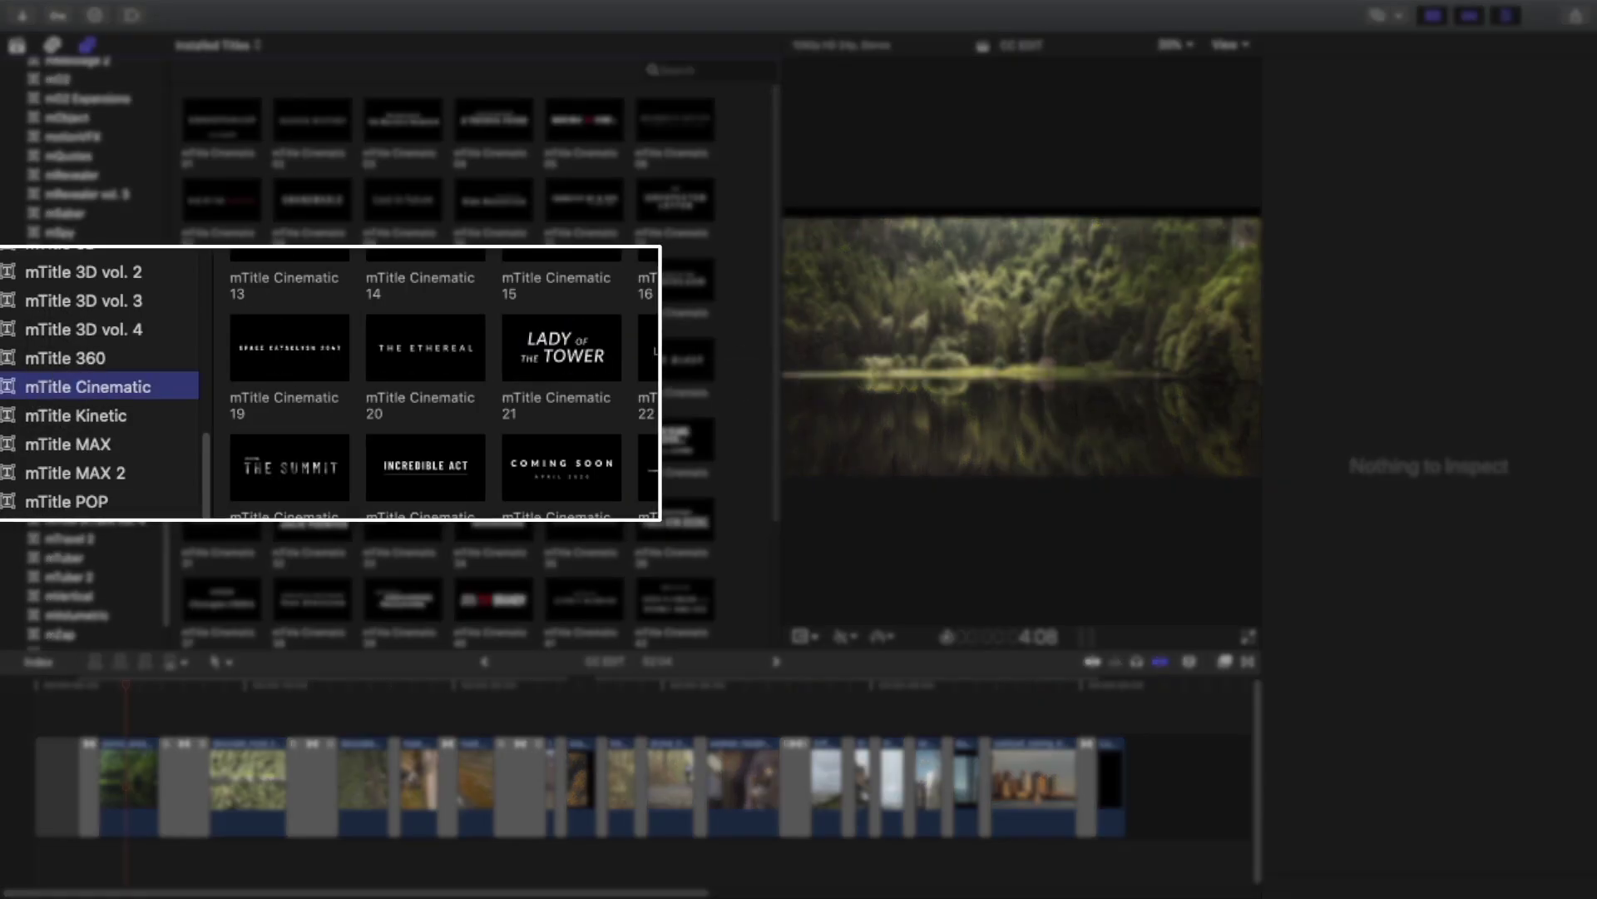
pyautogui.moveTo(782, 383); pyautogui.dragTo(485, 382)
pyautogui.scroll(-10, 305, 422)
pyautogui.scroll(8, 304, 421)
pyautogui.click(1506, 19)
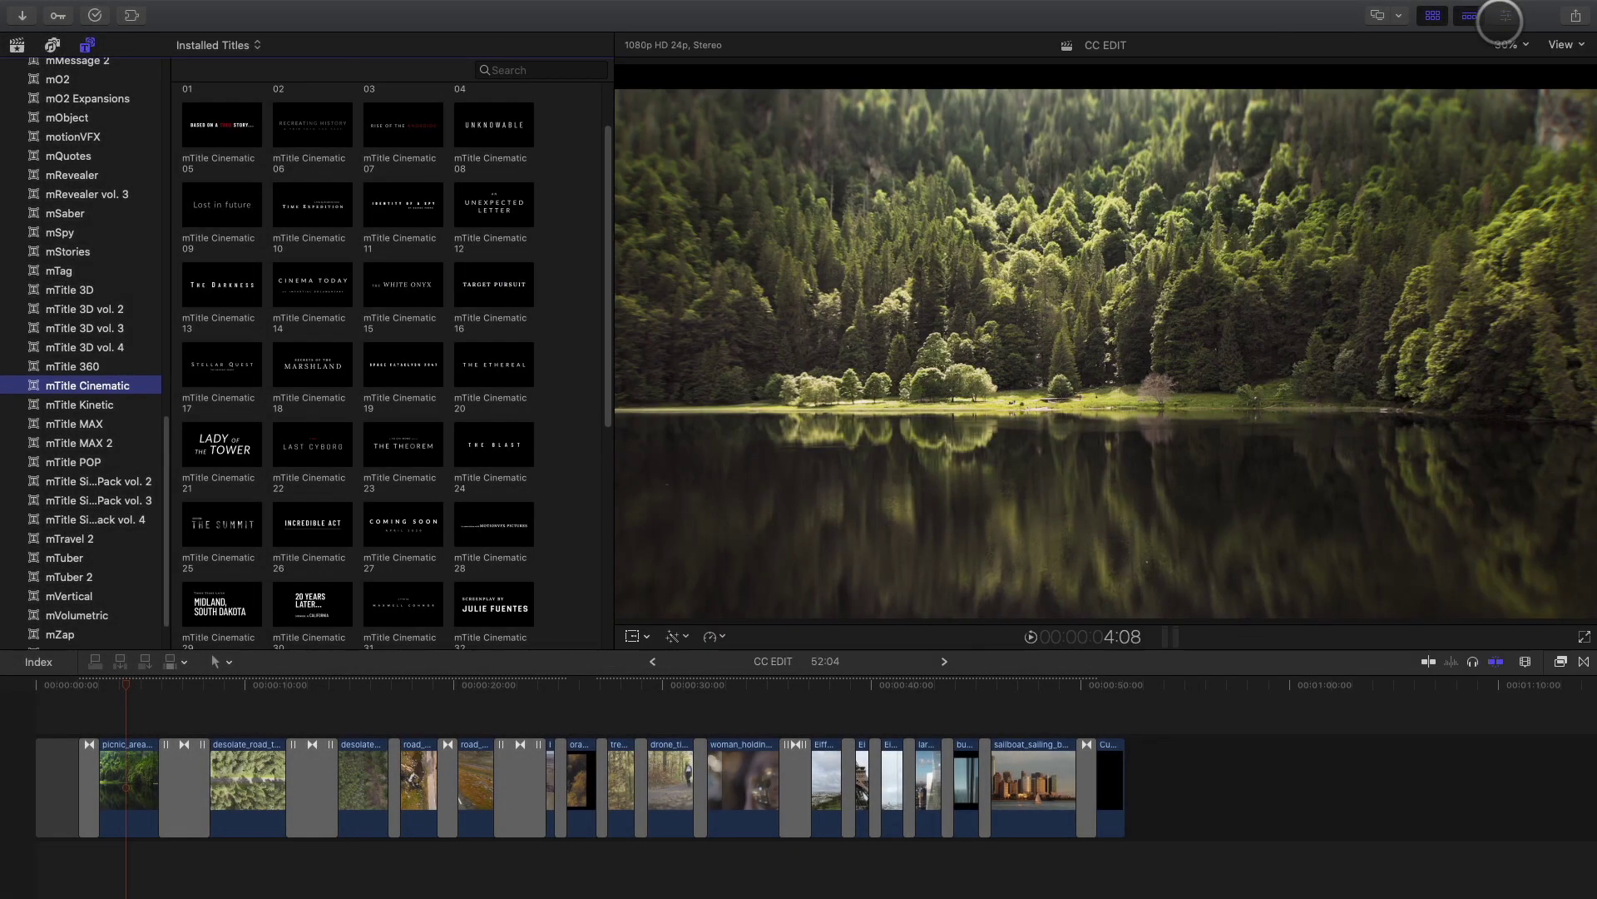
pyautogui.moveTo(612, 403); pyautogui.dragTo(565, 406)
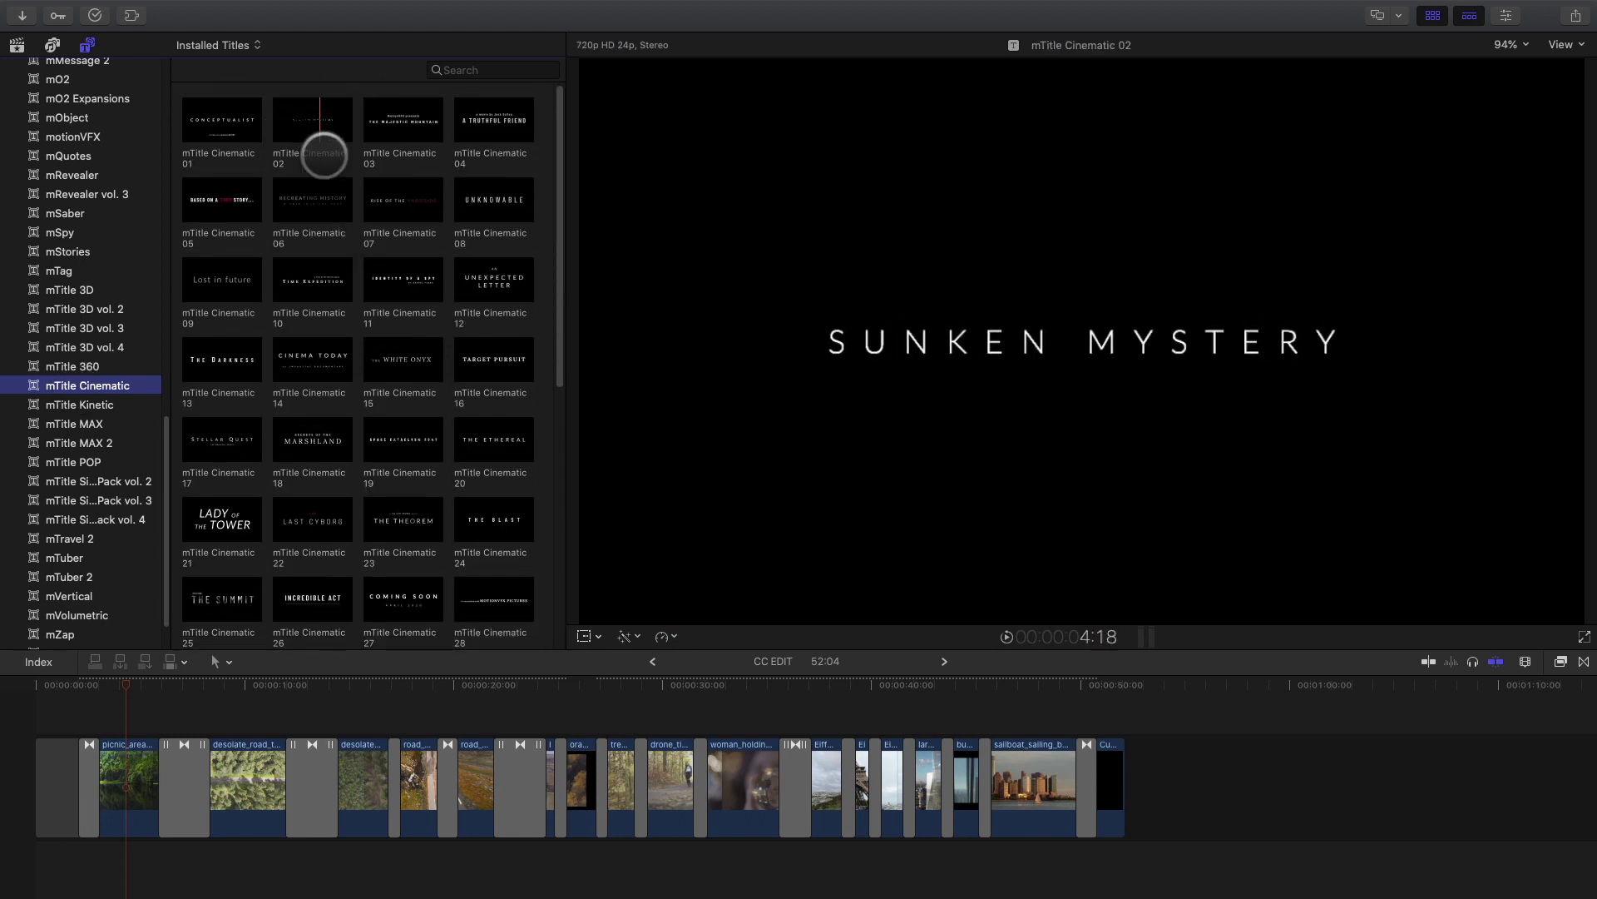
pyautogui.scroll(-4, 314, 286)
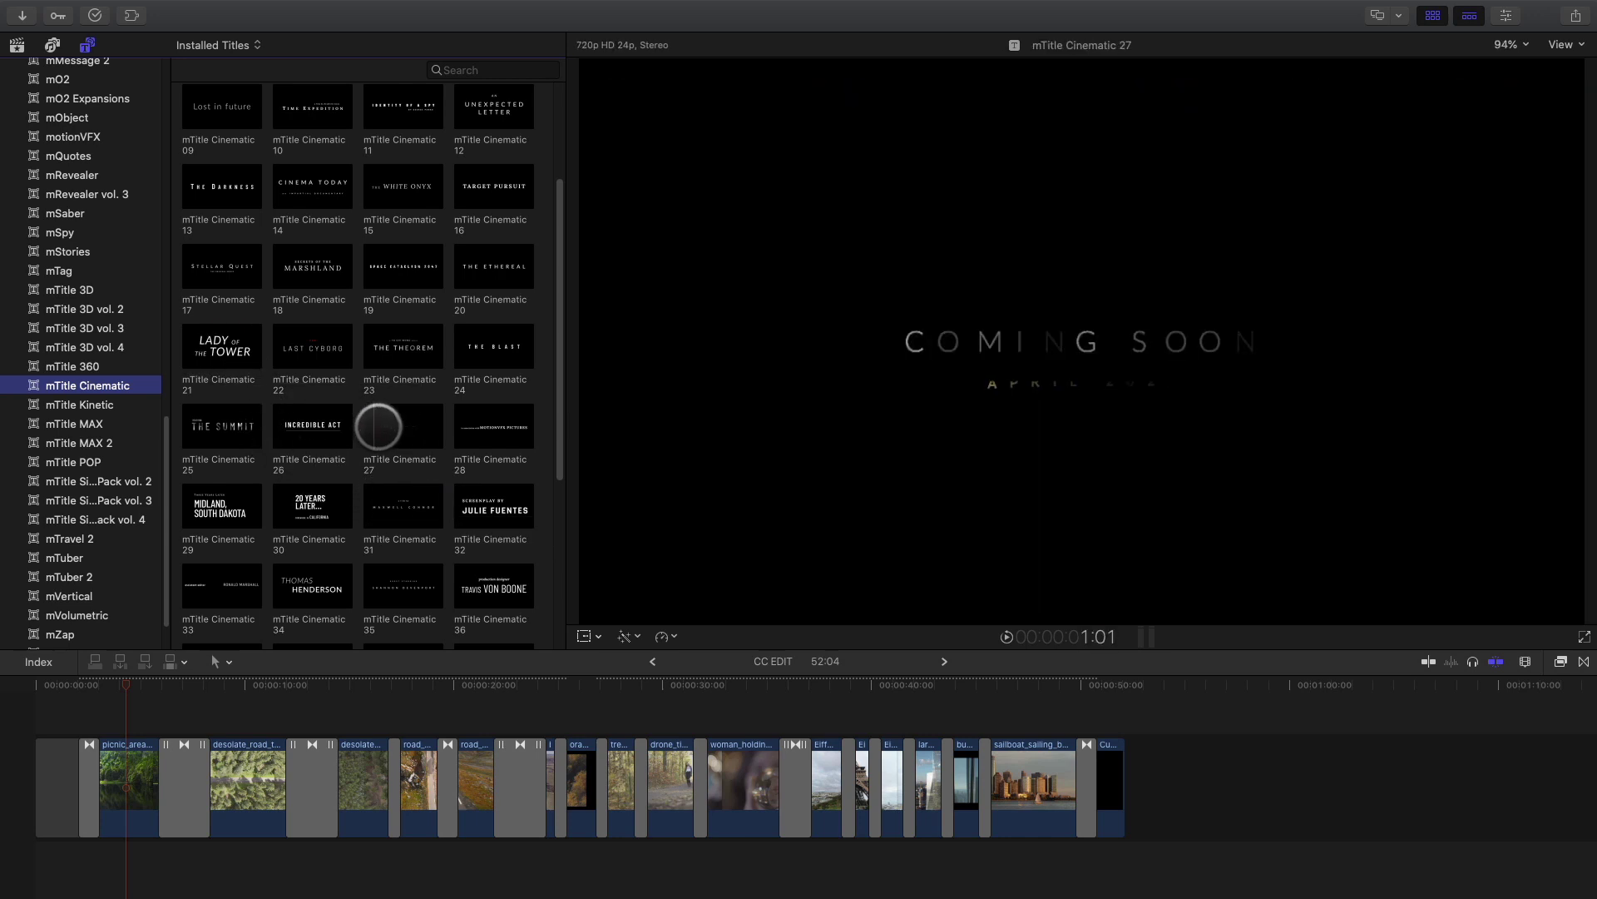
pyautogui.scroll(-5, 416, 430)
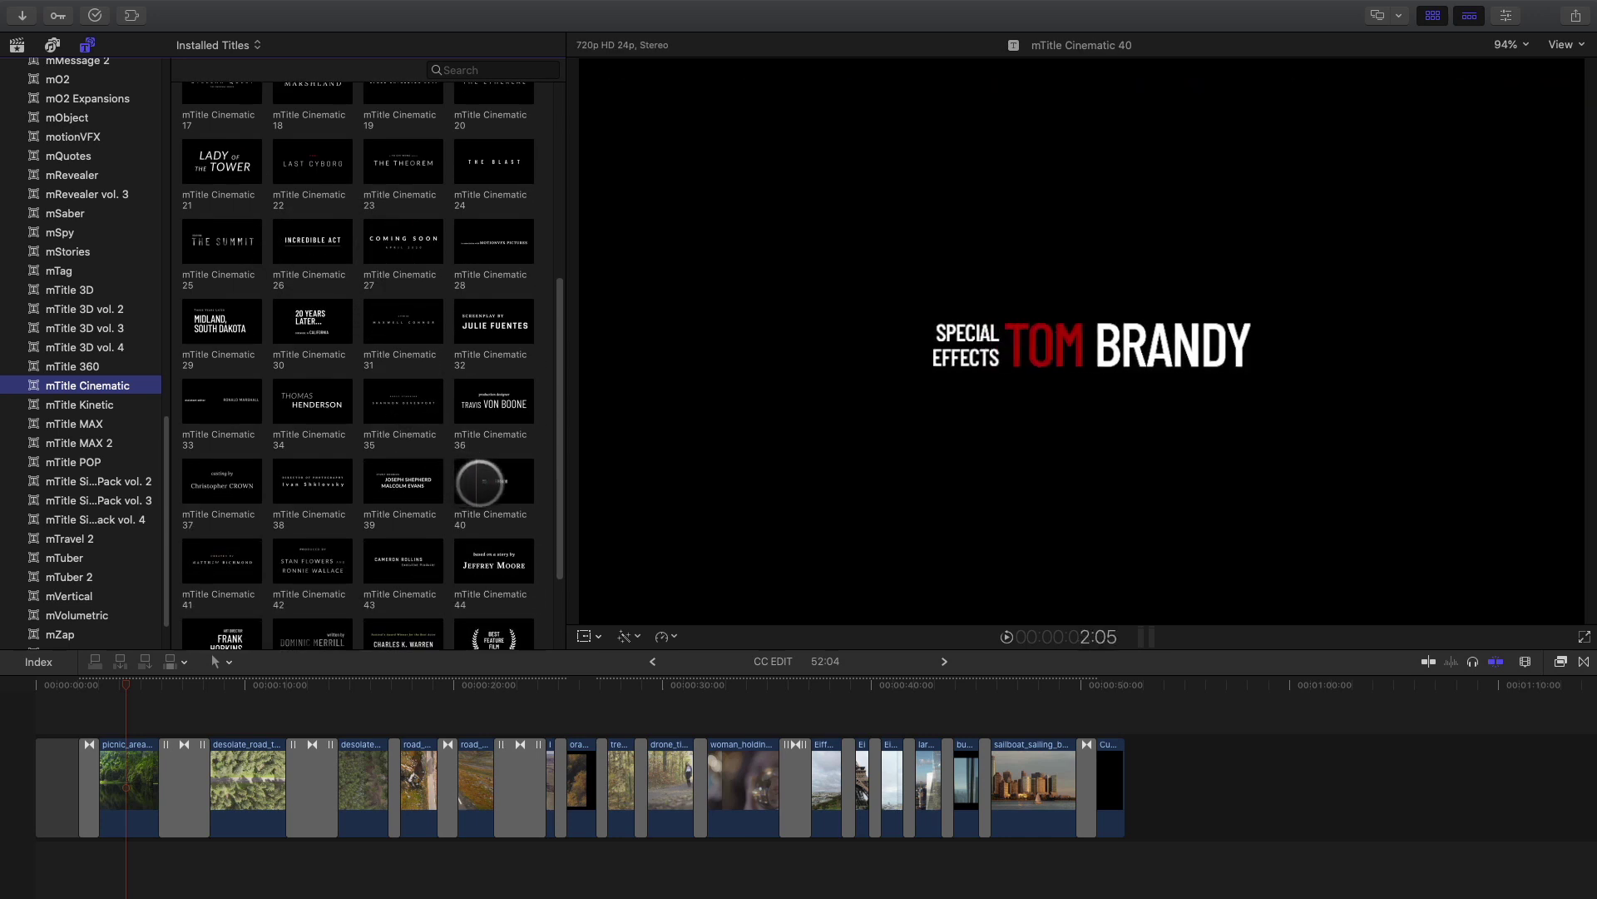
pyautogui.scroll(-4, 496, 482)
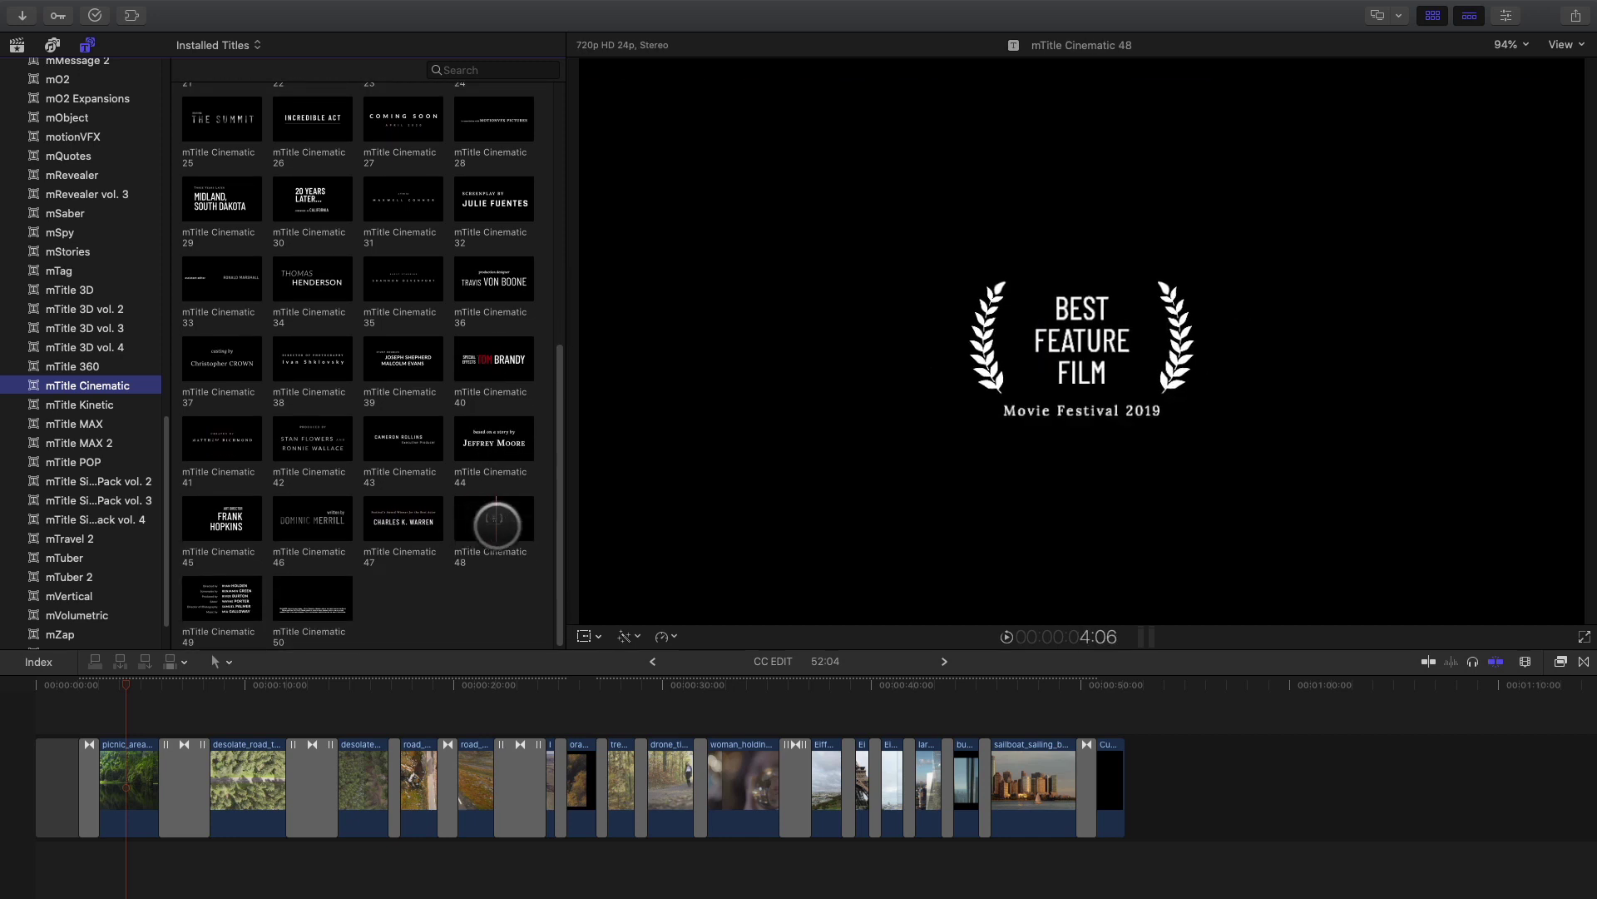
pyautogui.scroll(6, 497, 526)
pyautogui.scroll(3, 450, 524)
# Place mTitle Cinematic 02 above the opening lake clip and trim its end shorter
pyautogui.click(314, 125)
pyautogui.moveTo(307, 120); pyautogui.dragTo(96, 725)
pyautogui.press('super+equal')
pyautogui.press('super+equal')
pyautogui.hscroll(-5, 96, 725)
pyautogui.moveTo(326, 684); pyautogui.dragTo(545, 704)
pyautogui.moveTo(917, 729); pyautogui.dragTo(337, 707)
# Select the opening title clip and activate its text for editing in the viewer
pyautogui.click(1432, 16)
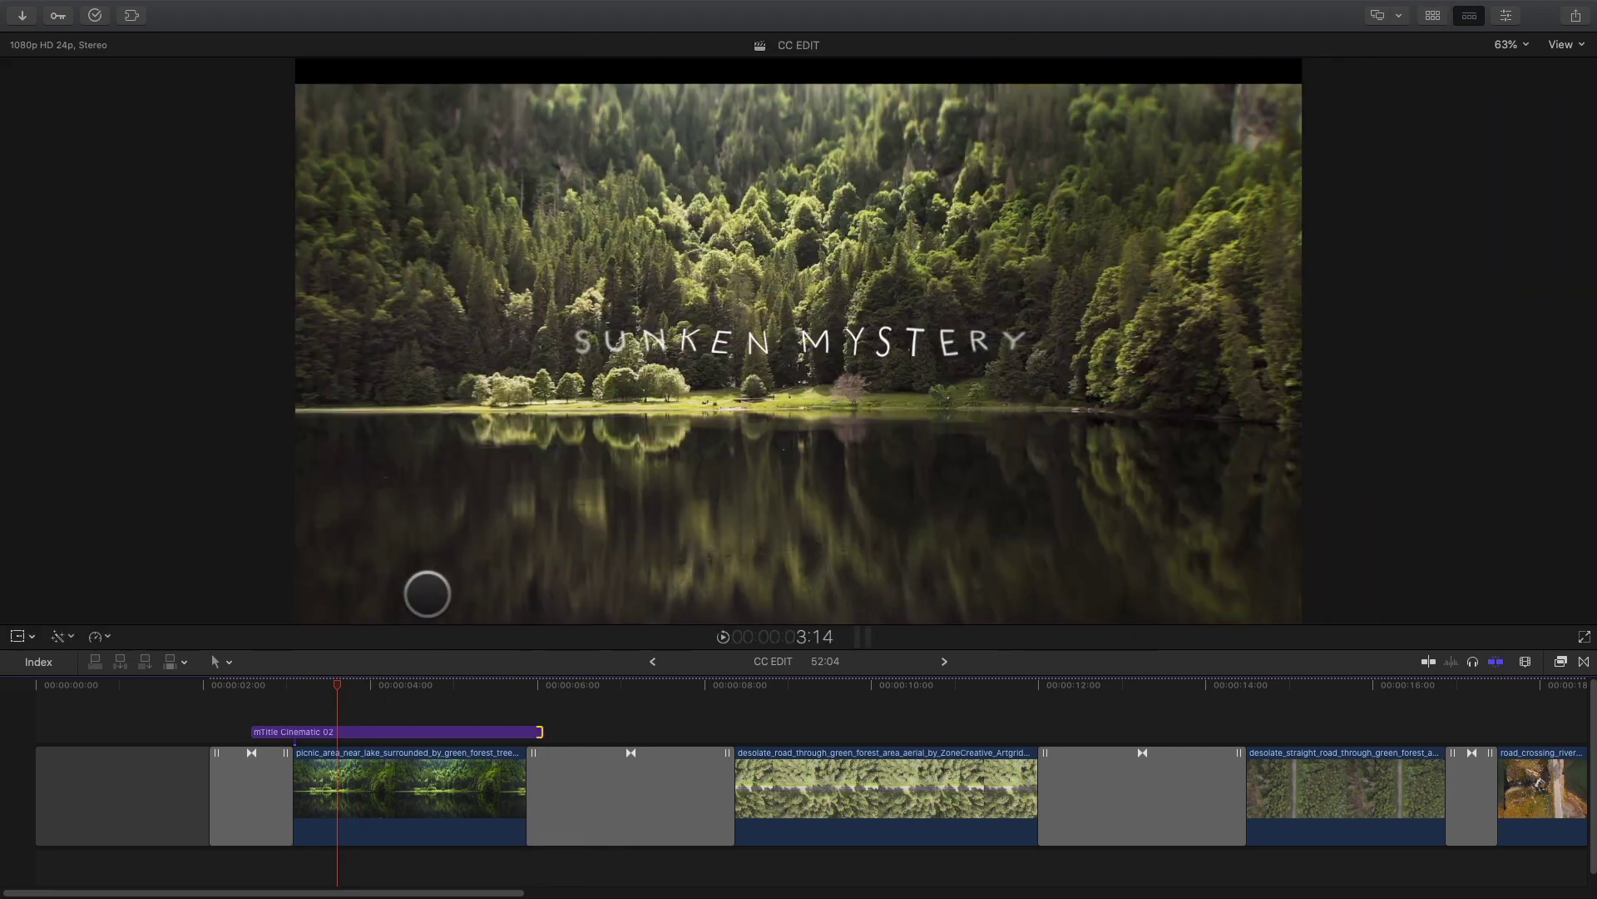
pyautogui.click(346, 732)
pyautogui.click(372, 678)
pyautogui.click(638, 319)
pyautogui.click(799, 197)
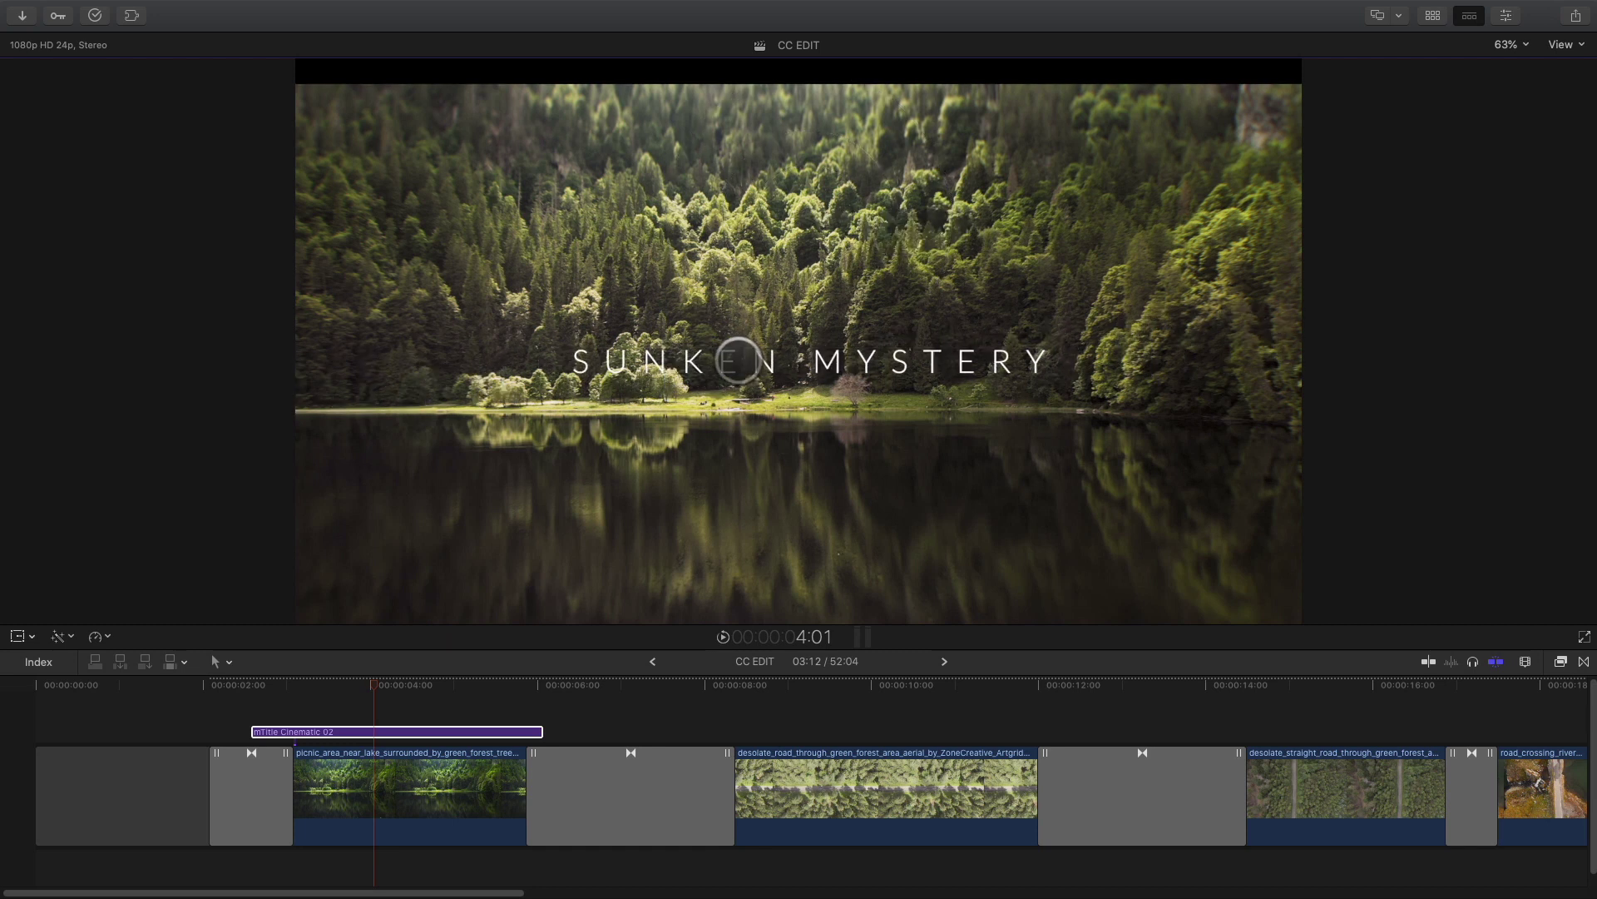
# Replace SUNKEN with DRONES and MYSTERY with DREAMS, then scrub to check
pyautogui.doubleClick(739, 360)
pyautogui.write('DRONES')
pyautogui.moveTo(822, 358); pyautogui.dragTo(1046, 355)
pyautogui.press('BackSpace')
pyautogui.press('BackSpace')
pyautogui.write('DREAMS')
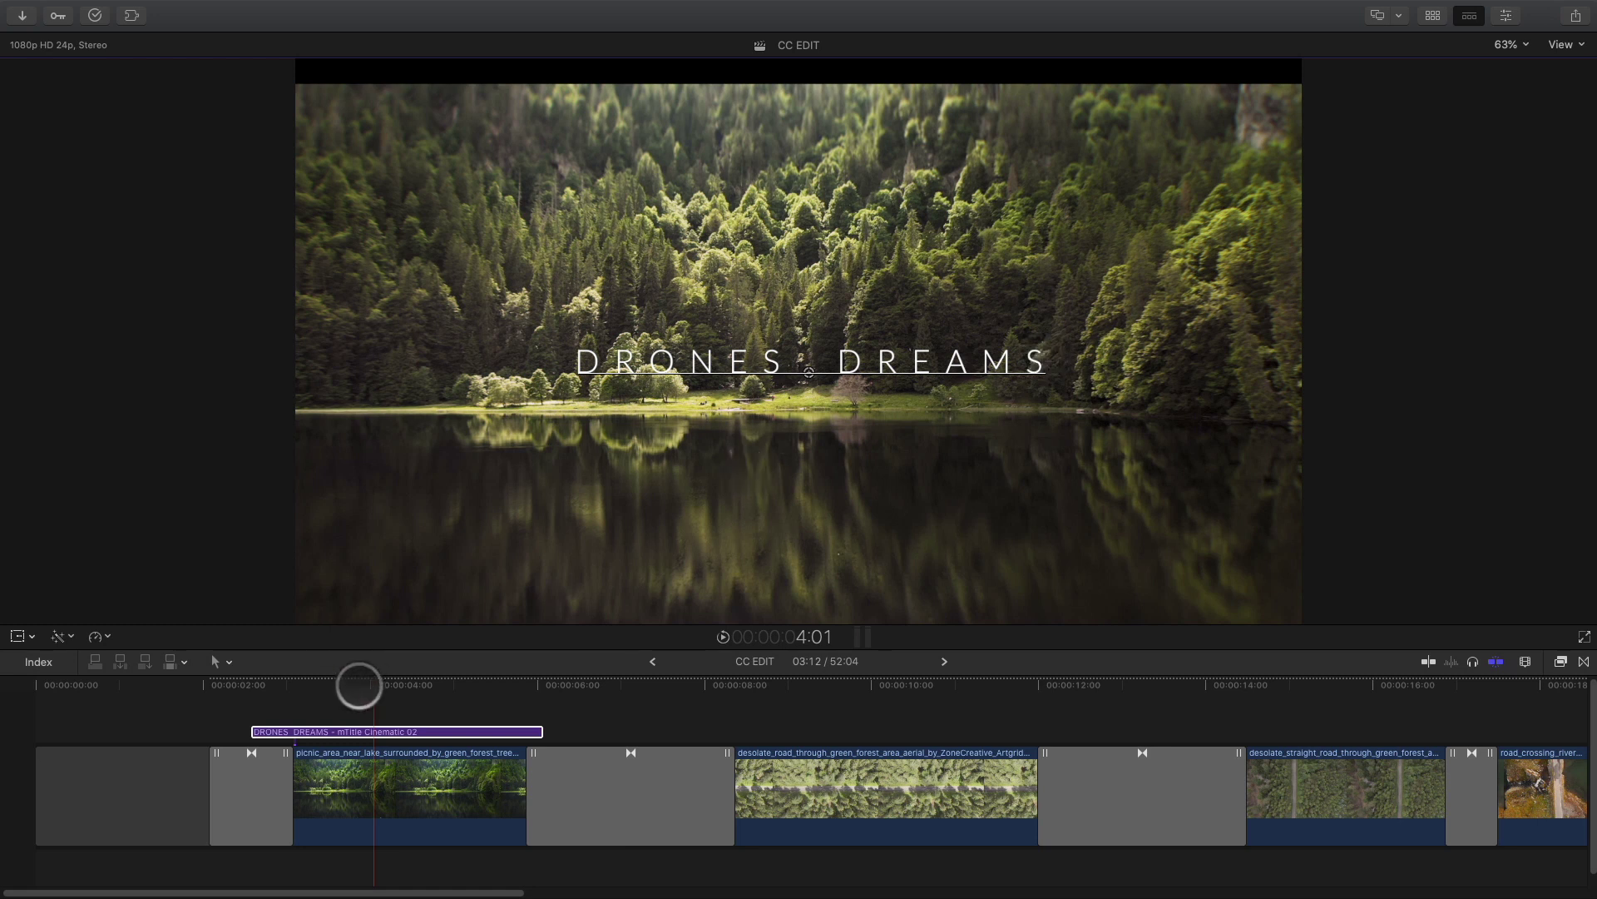
pyautogui.moveTo(343, 687); pyautogui.dragTo(389, 690)
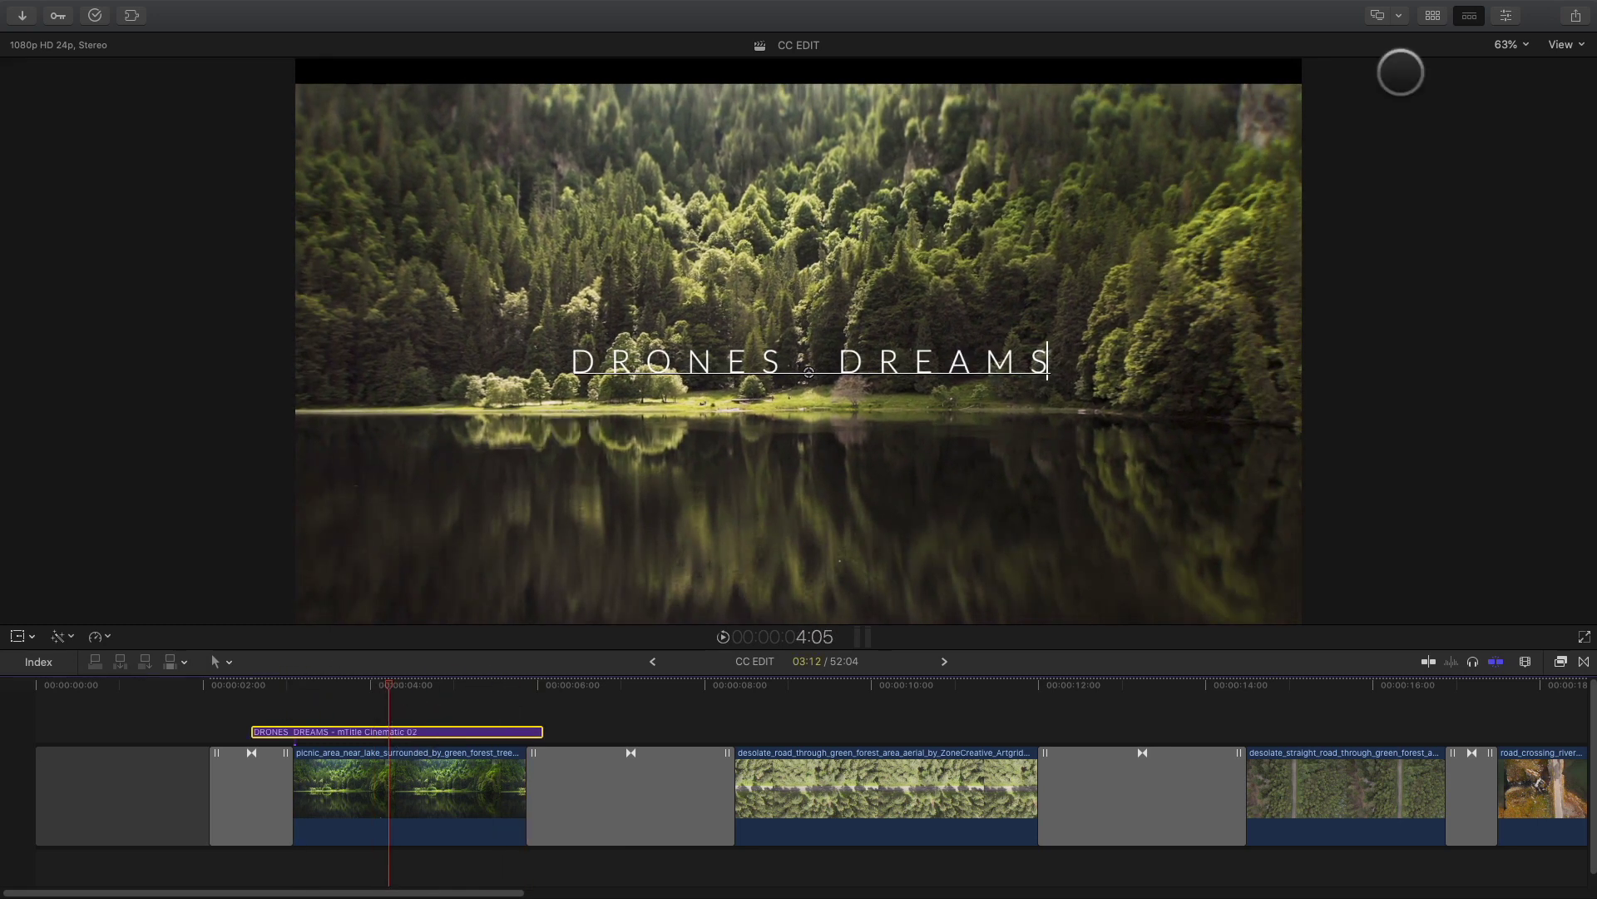
# Lower the title's Animation In Speed from 20 to 10,54 and preview the slower intro
pyautogui.click(1506, 15)
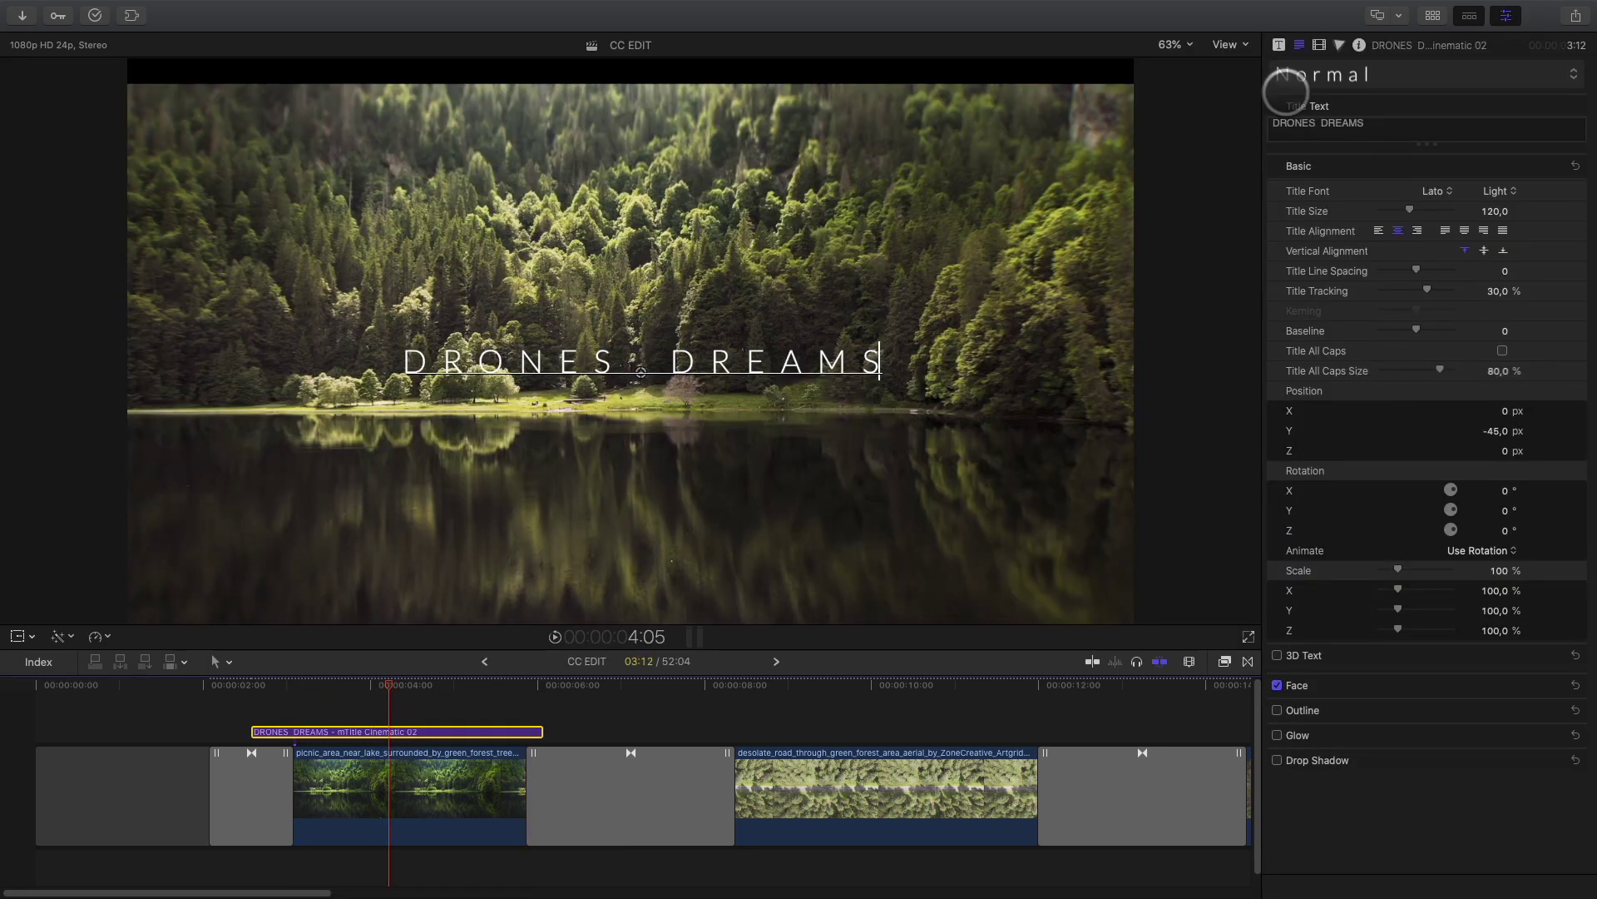
pyautogui.click(1279, 45)
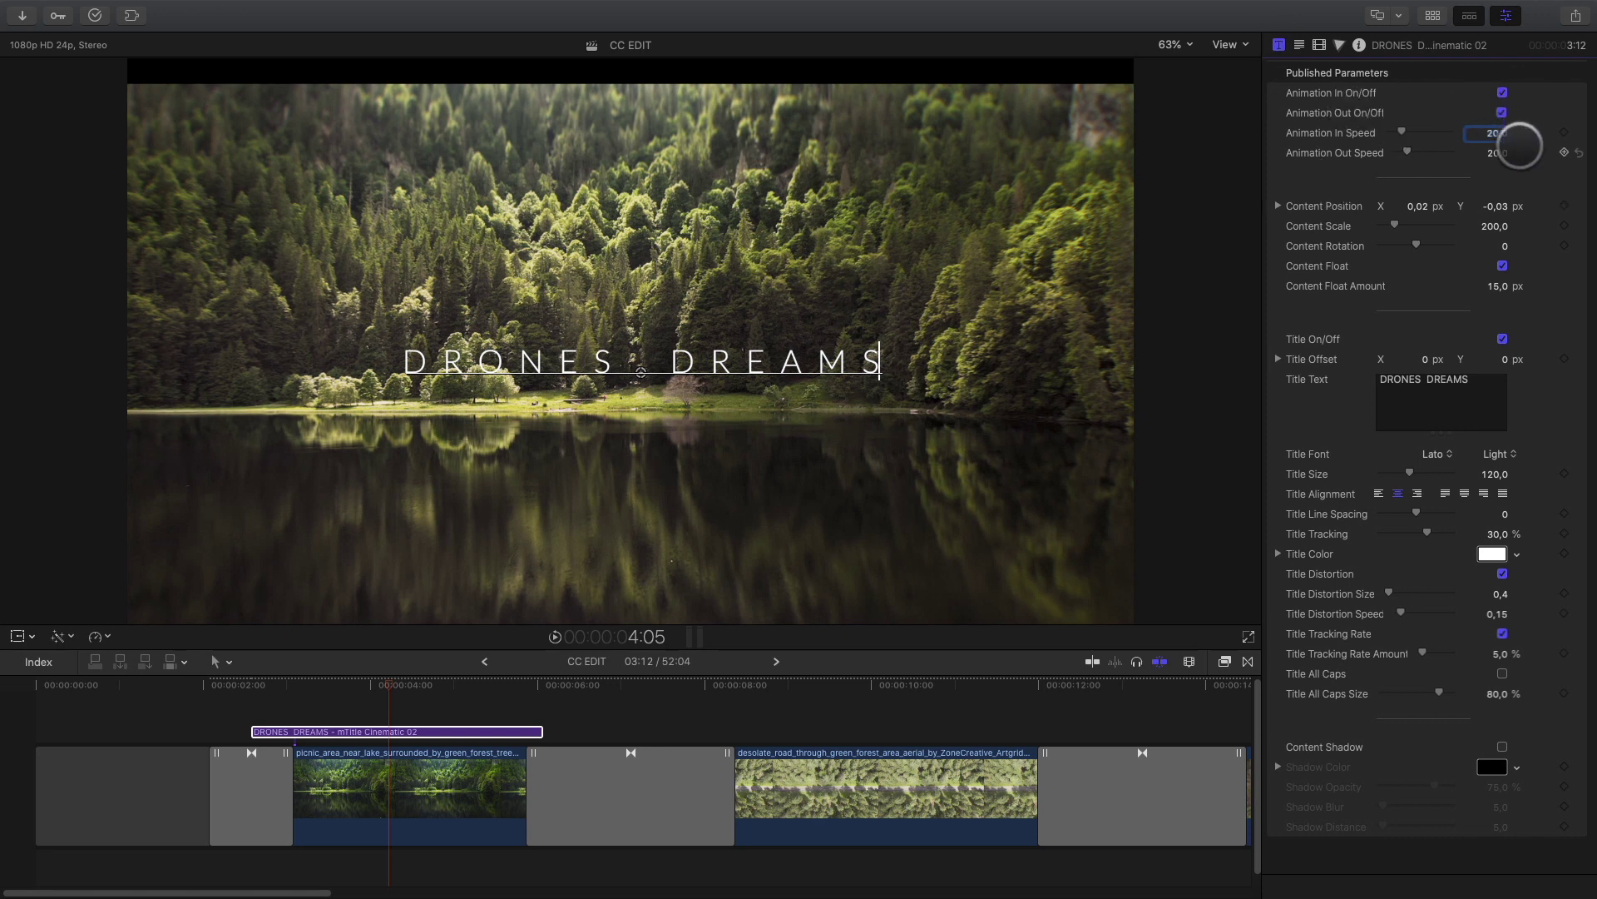
pyautogui.moveTo(1401, 131); pyautogui.dragTo(1395, 133)
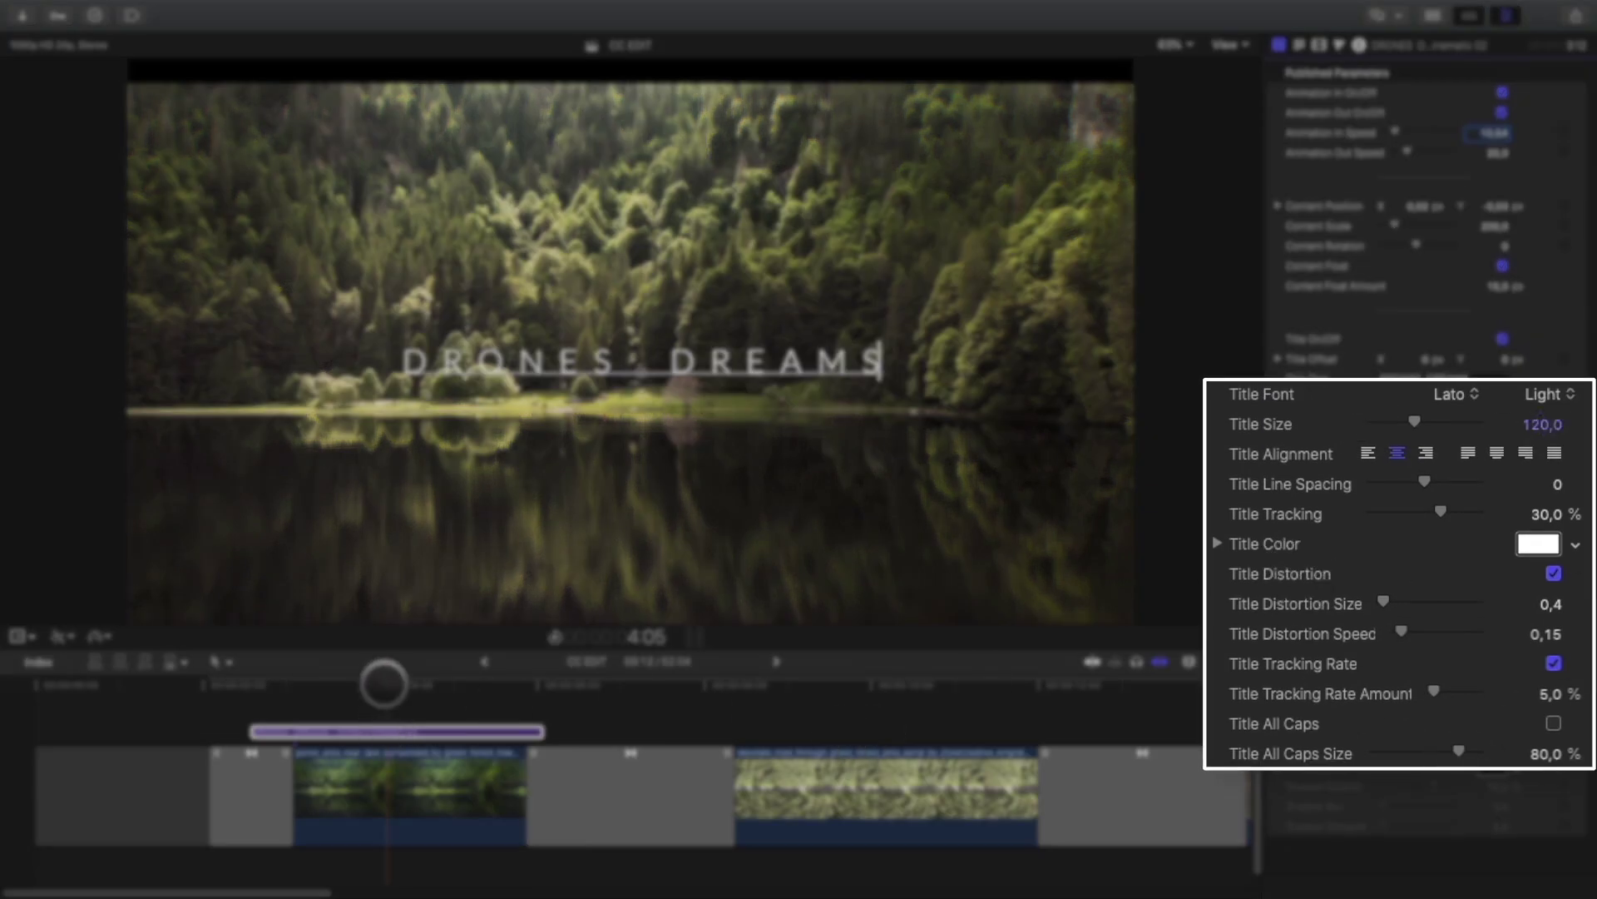
pyautogui.moveTo(383, 684); pyautogui.dragTo(889, 685)
# Place the mTitle Cinematic 20 title above the road clip
pyautogui.click(1432, 15)
pyautogui.scroll(-6, 379, 364)
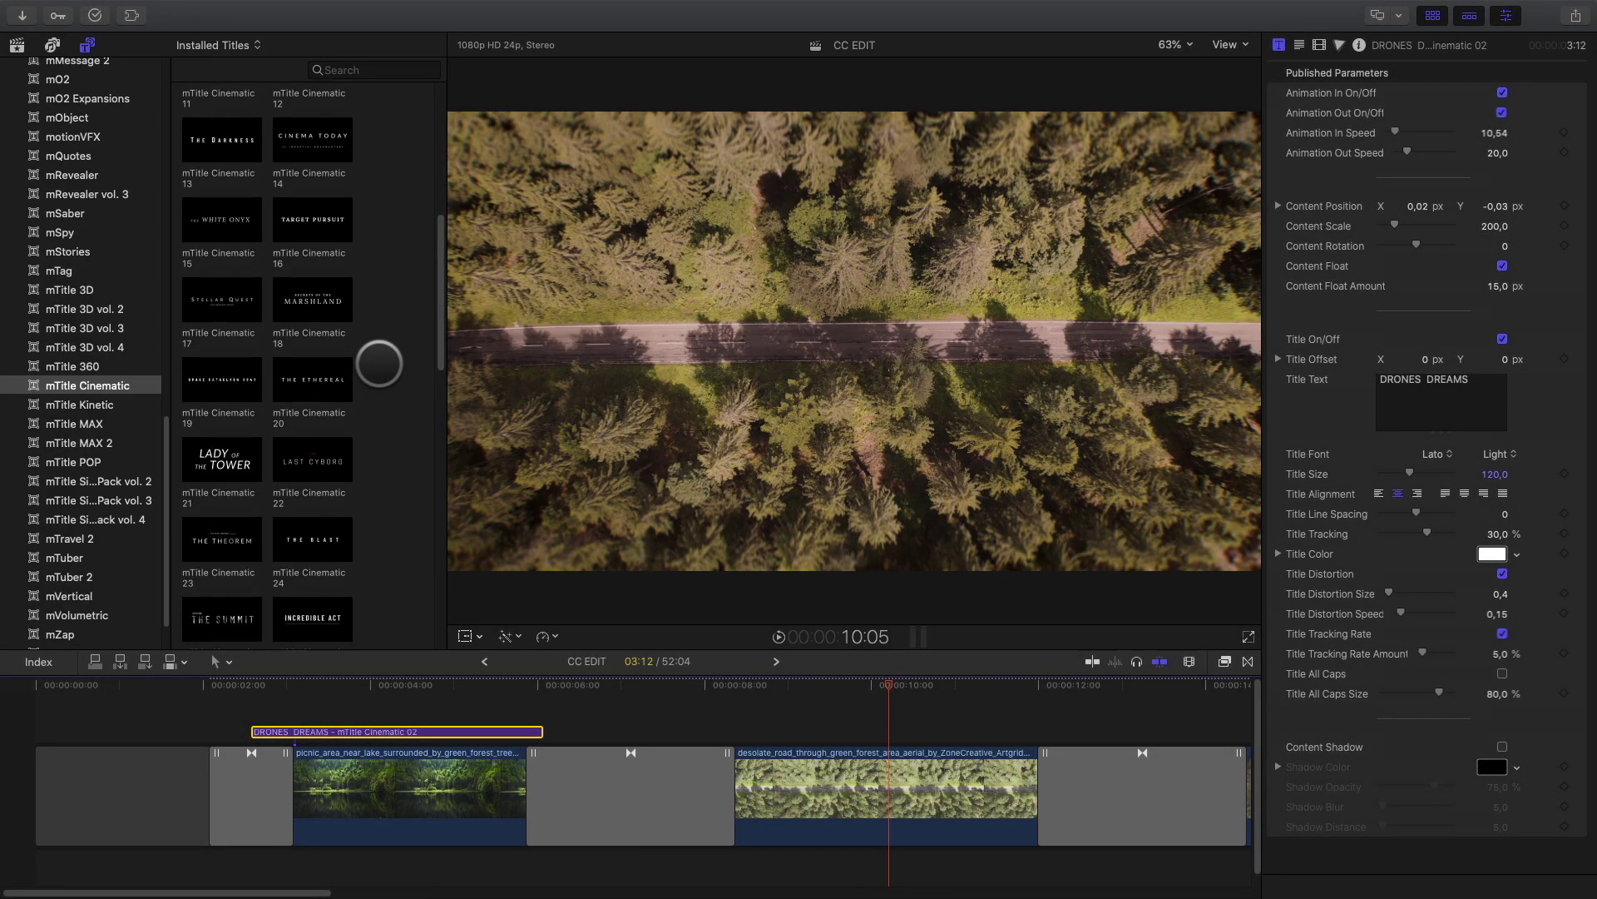
pyautogui.click(309, 356)
pyautogui.moveTo(500, 461); pyautogui.dragTo(810, 713)
pyautogui.click(1433, 15)
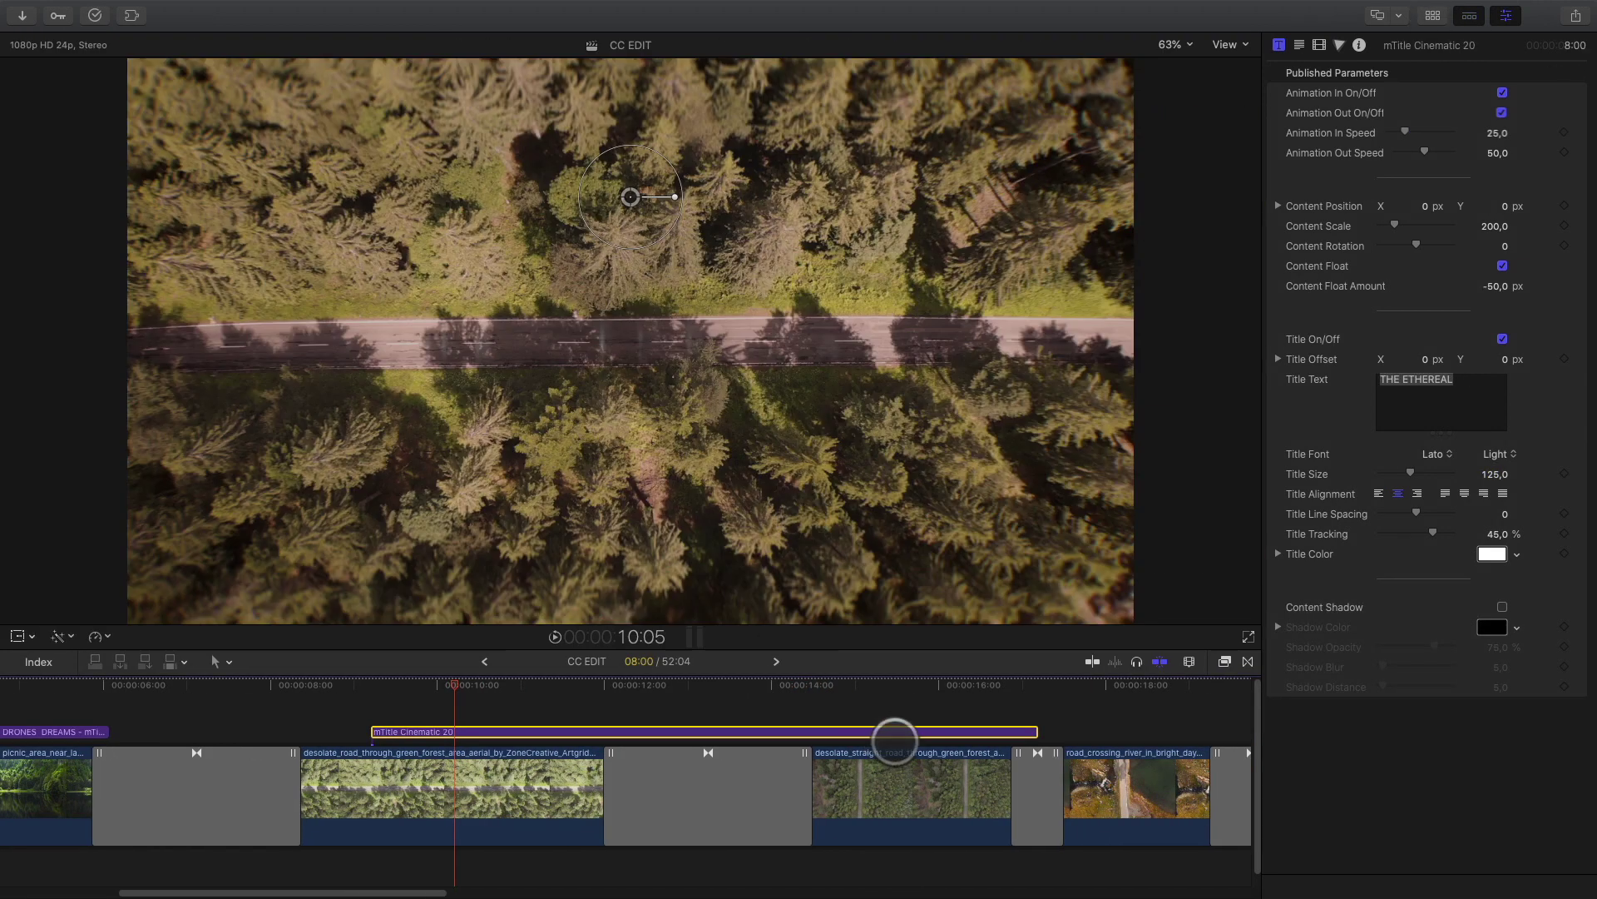
# Shorten the title, change its text to VIRGINIA and move it to the lower right
pyautogui.moveTo(1036, 733); pyautogui.dragTo(609, 727)
pyautogui.click(489, 730)
pyautogui.moveTo(1444, 399); pyautogui.dragTo(1277, 381)
pyautogui.write('VIRGINIA')
pyautogui.click(631, 197)
pyautogui.moveTo(630, 196); pyautogui.dragTo(955, 385)
# Adjust the VIRGINIA title's position and length, then play back the titled section
pyautogui.click(302, 714)
pyautogui.moveTo(446, 731); pyautogui.dragTo(407, 731)
pyautogui.moveTo(562, 731); pyautogui.dragTo(578, 731)
pyautogui.moveTo(334, 732); pyautogui.dragTo(318, 733)
pyautogui.press('space')
pyautogui.press('space')
# Copy the VIRGINIA title further along the timeline and rename the copy ICELAND
pyautogui.hscroll(5, 399, 737)
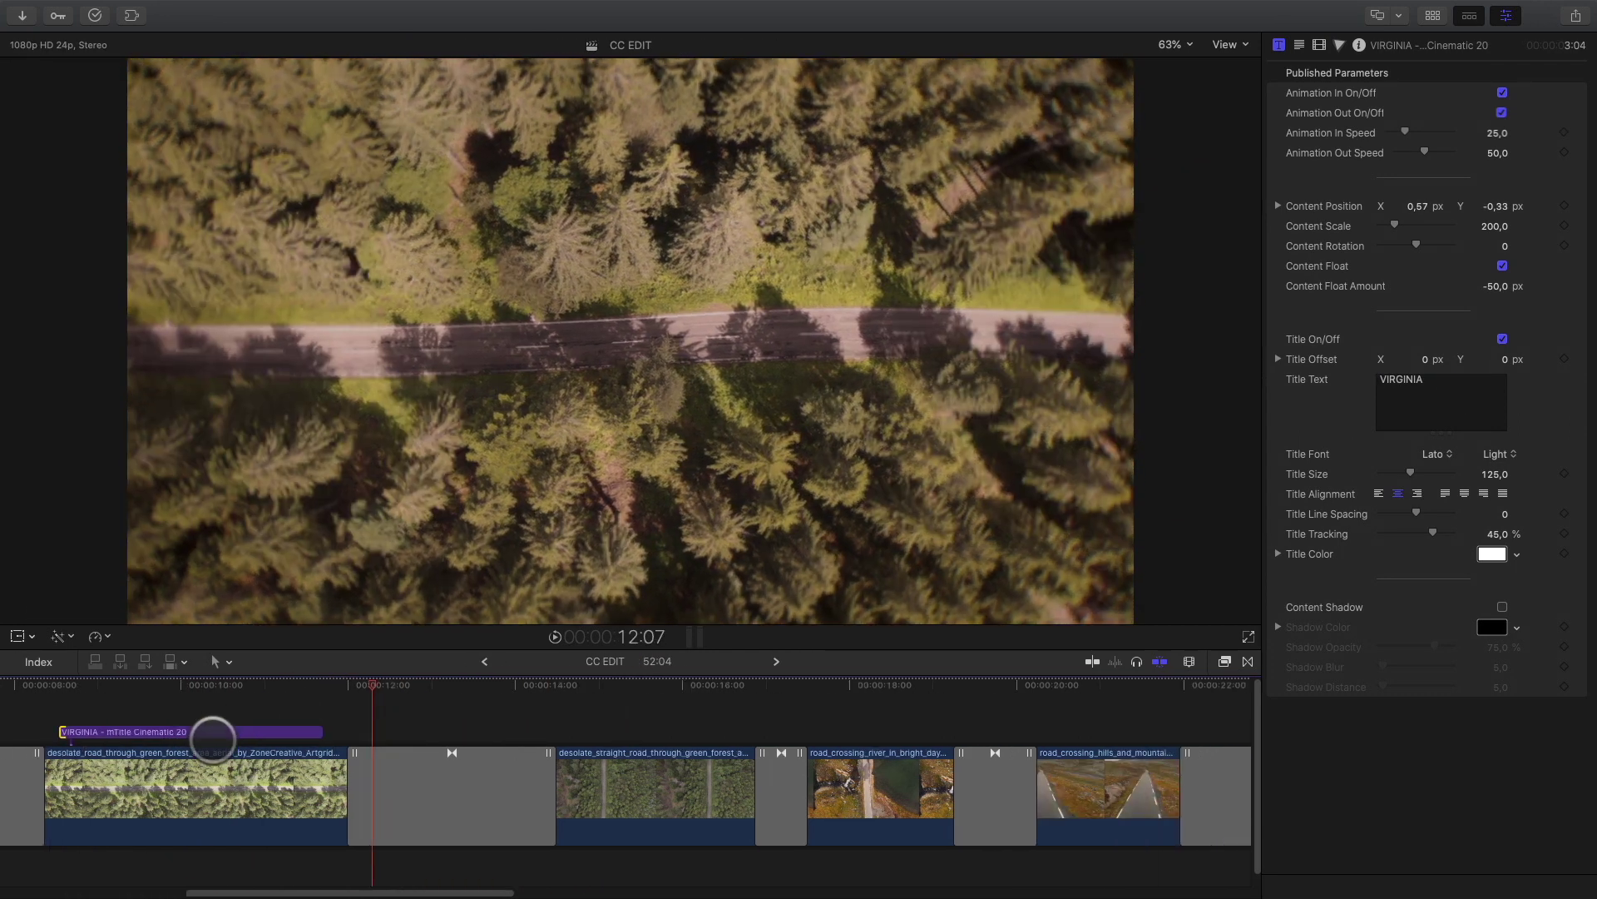
pyautogui.click(213, 732)
pyautogui.moveTo(213, 731); pyautogui.dragTo(1169, 718)
pyautogui.hscroll(8, 1169, 717)
pyautogui.click(653, 685)
pyautogui.doubleClick(927, 526)
pyautogui.write('ICELAND')
pyautogui.press('Escape')
# Copy the ICELAND title further along to the Eiffel Tower shot
pyautogui.hscroll(8, 625, 716)
pyautogui.hscroll(-2, 626, 716)
pyautogui.moveTo(366, 732); pyautogui.dragTo(957, 720)
pyautogui.hscroll(10, 957, 721)
pyautogui.moveTo(234, 731); pyautogui.dragTo(1024, 711)
pyautogui.hscroll(5, 1019, 711)
pyautogui.moveTo(640, 689); pyautogui.dragTo(672, 690)
# Change the copied title's text to PARIS, preview it and fit the project in view
pyautogui.click(1279, 44)
pyautogui.moveTo(1421, 380); pyautogui.dragTo(1348, 382)
pyautogui.write('PARIS')
pyautogui.moveTo(585, 686); pyautogui.dragTo(607, 710)
pyautogui.hotkey('shift', 'z')
pyautogui.moveTo(769, 683); pyautogui.dragTo(5, 699)
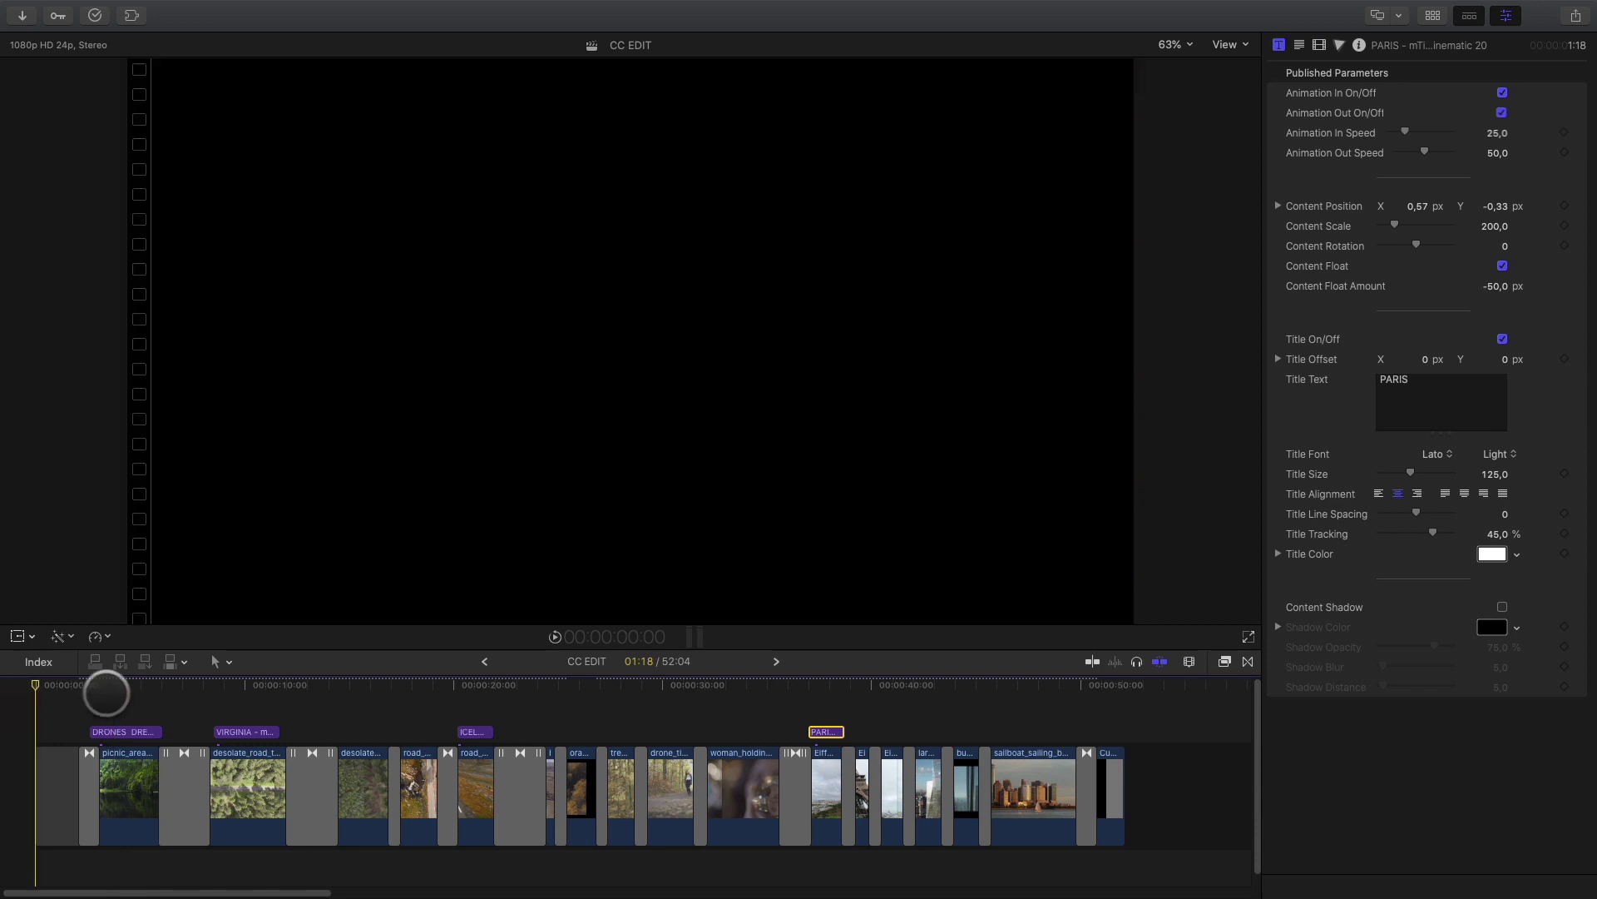
# Select all timeline clips and titles and nest them into a compound clip named EDIT END
pyautogui.moveTo(1124, 705); pyautogui.dragTo(50, 844)
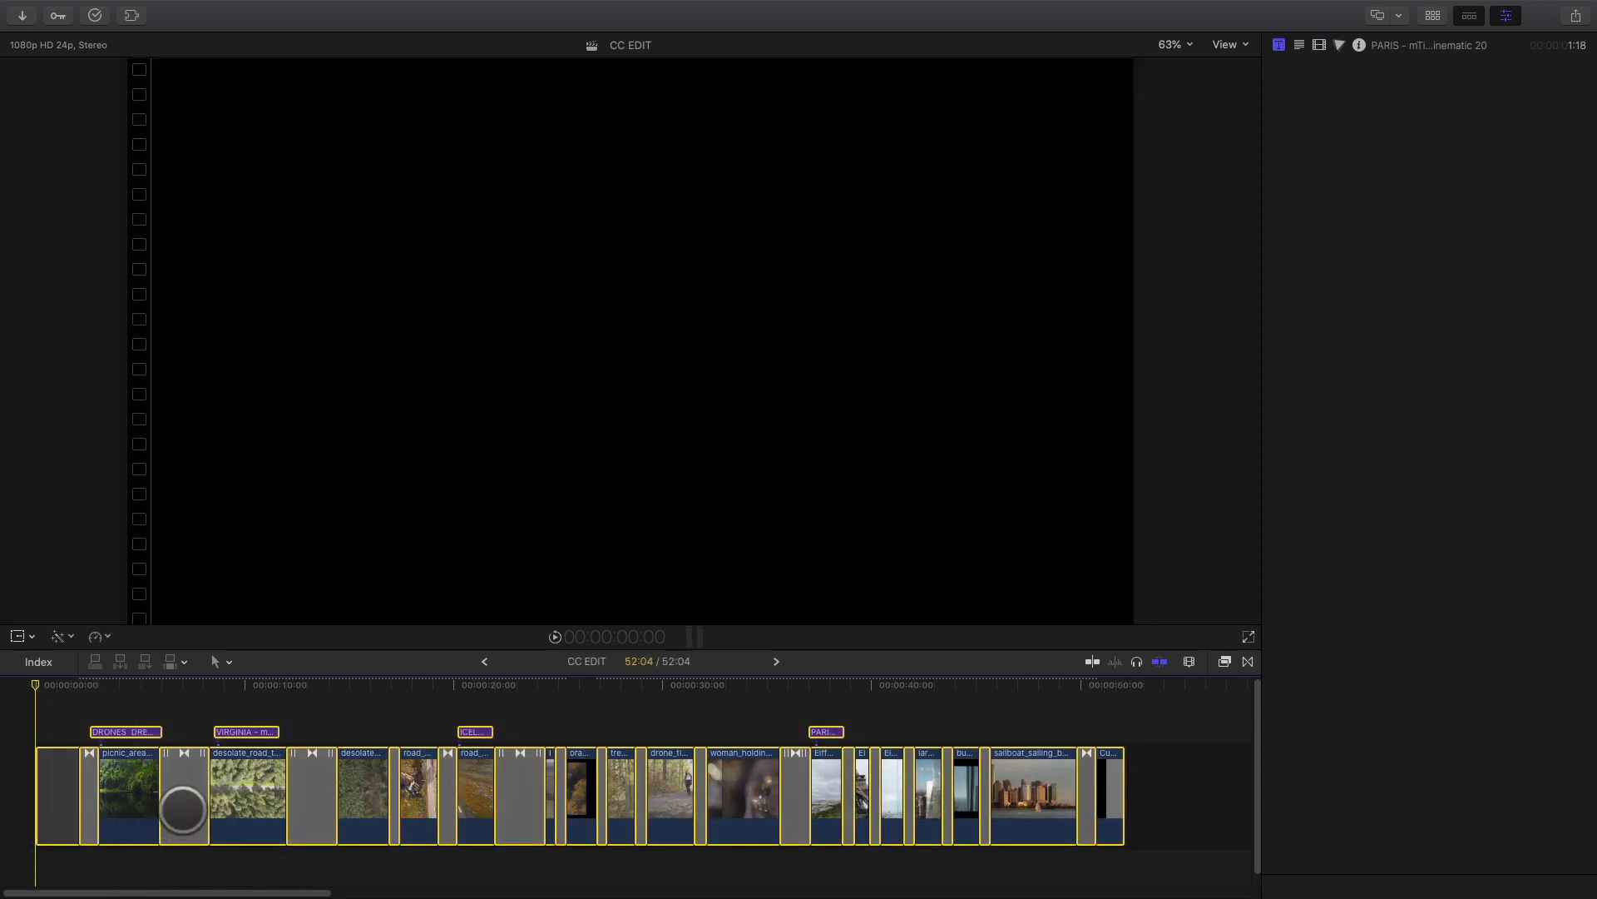
pyautogui.rightClick(250, 731)
pyautogui.click(313, 632)
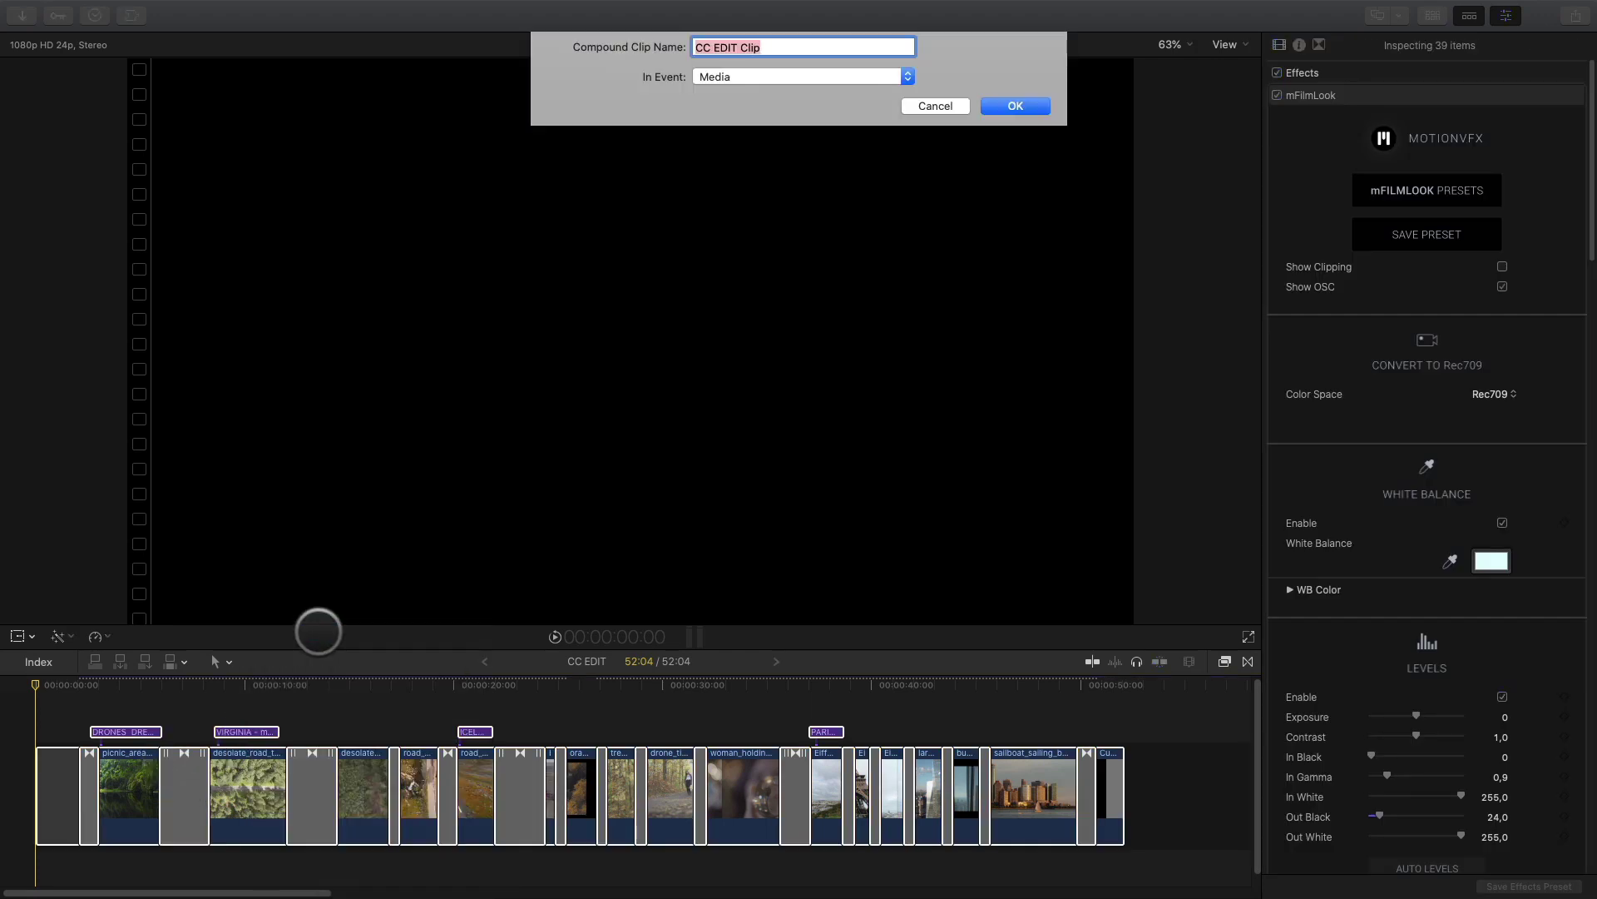
pyautogui.write('EDIT END')
pyautogui.press('Return')
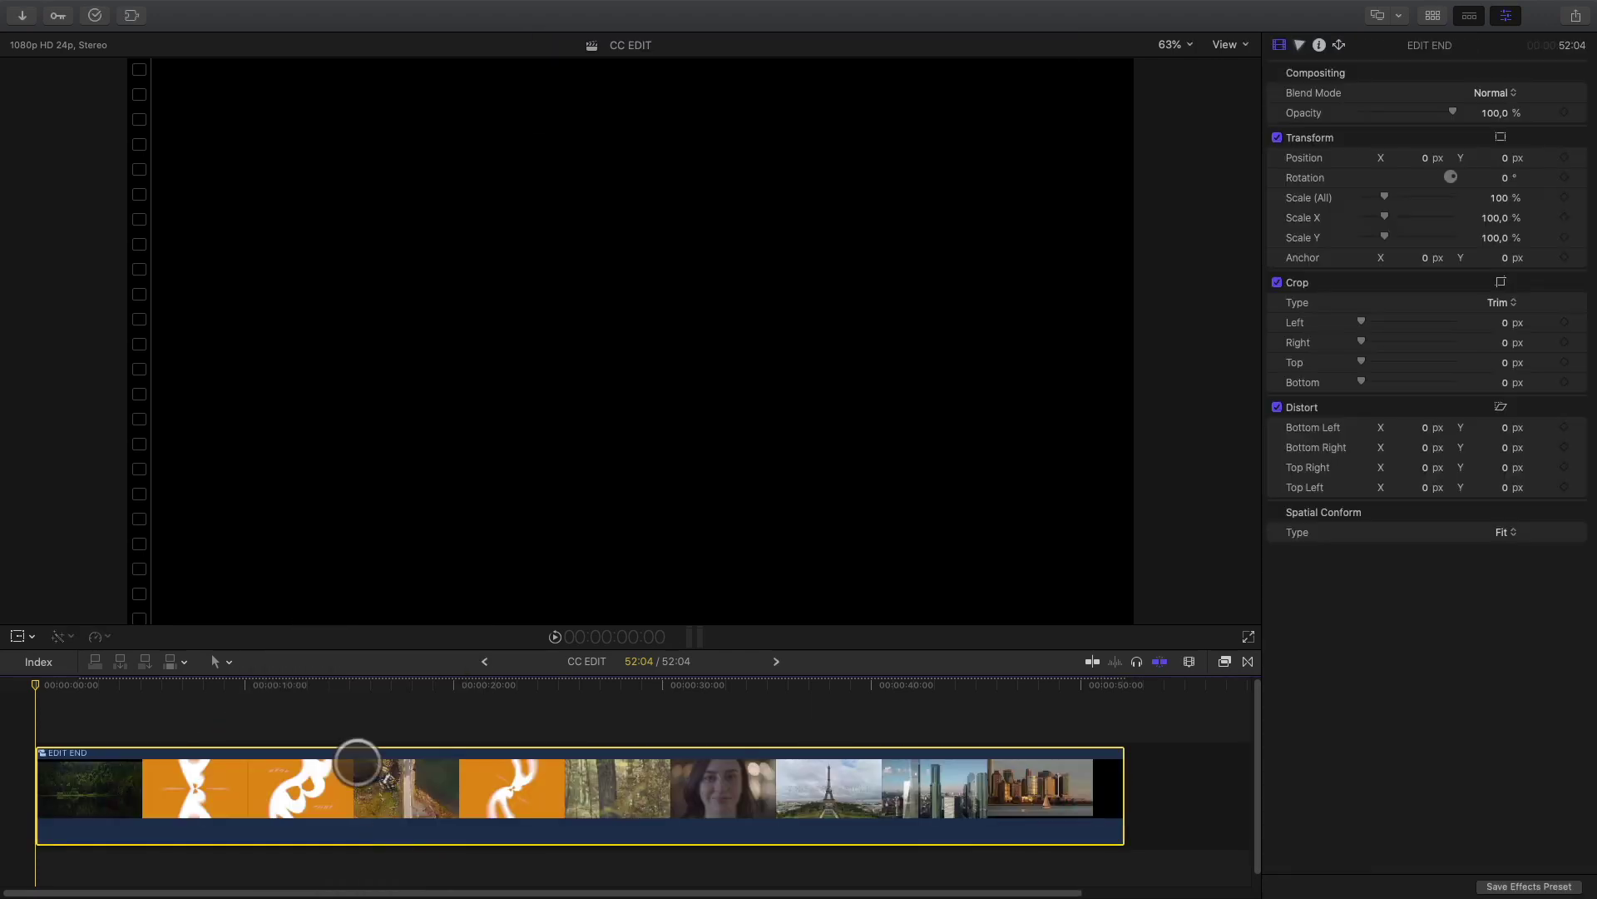
pyautogui.moveTo(456, 684); pyautogui.dragTo(433, 683)
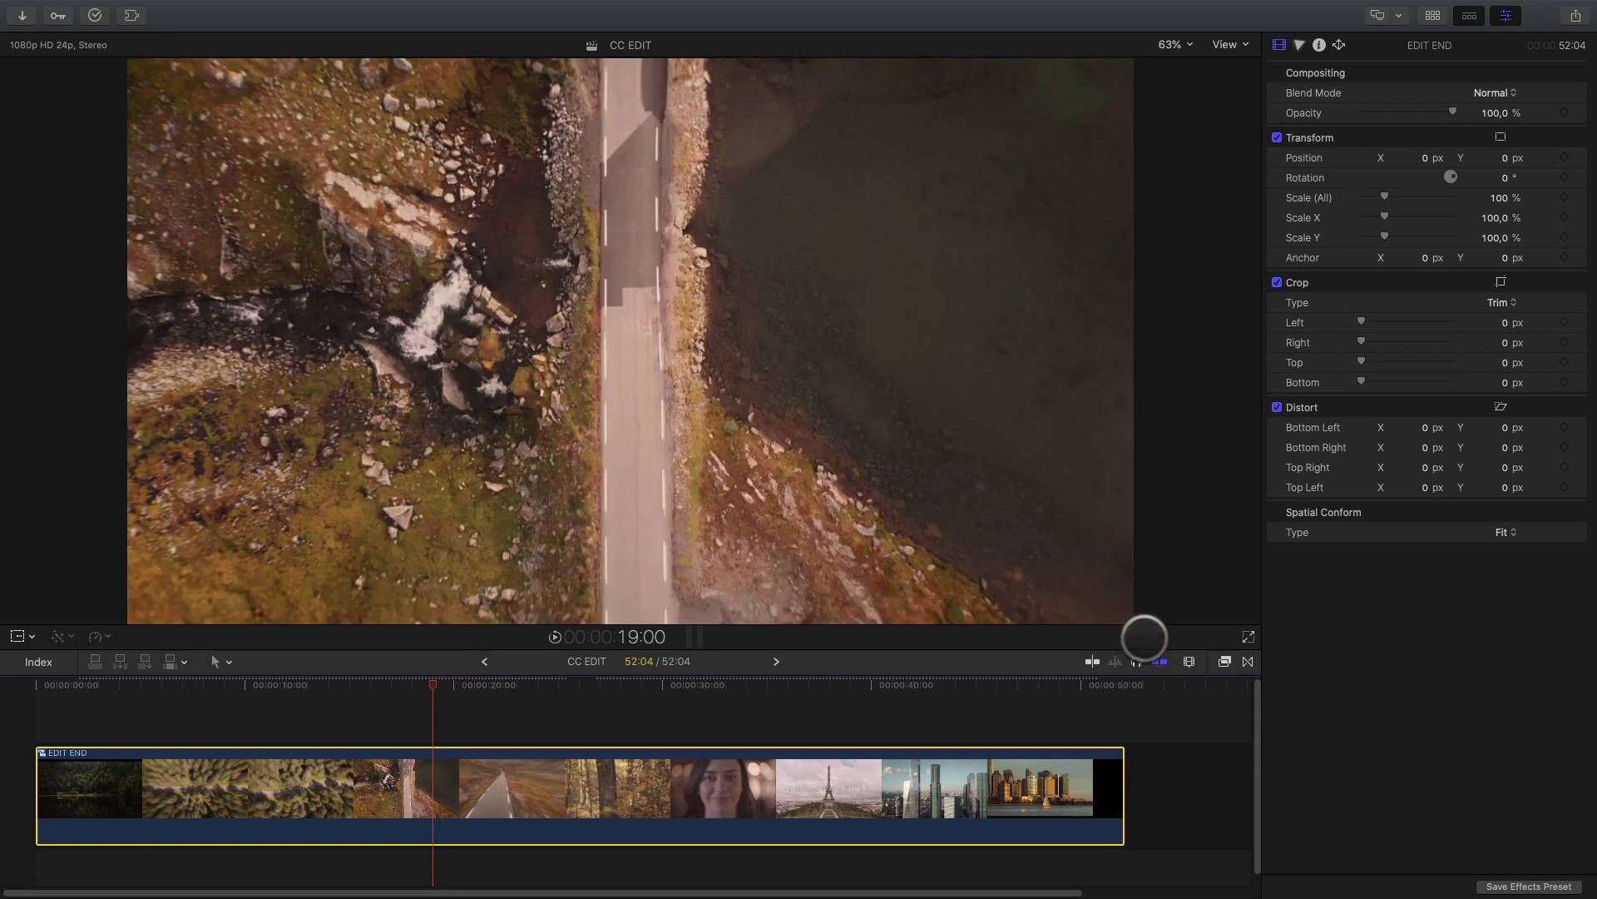
# Apply mFilmLook to EDIT END and set its letterbox bars to 2.21:1
pyautogui.click(1225, 661)
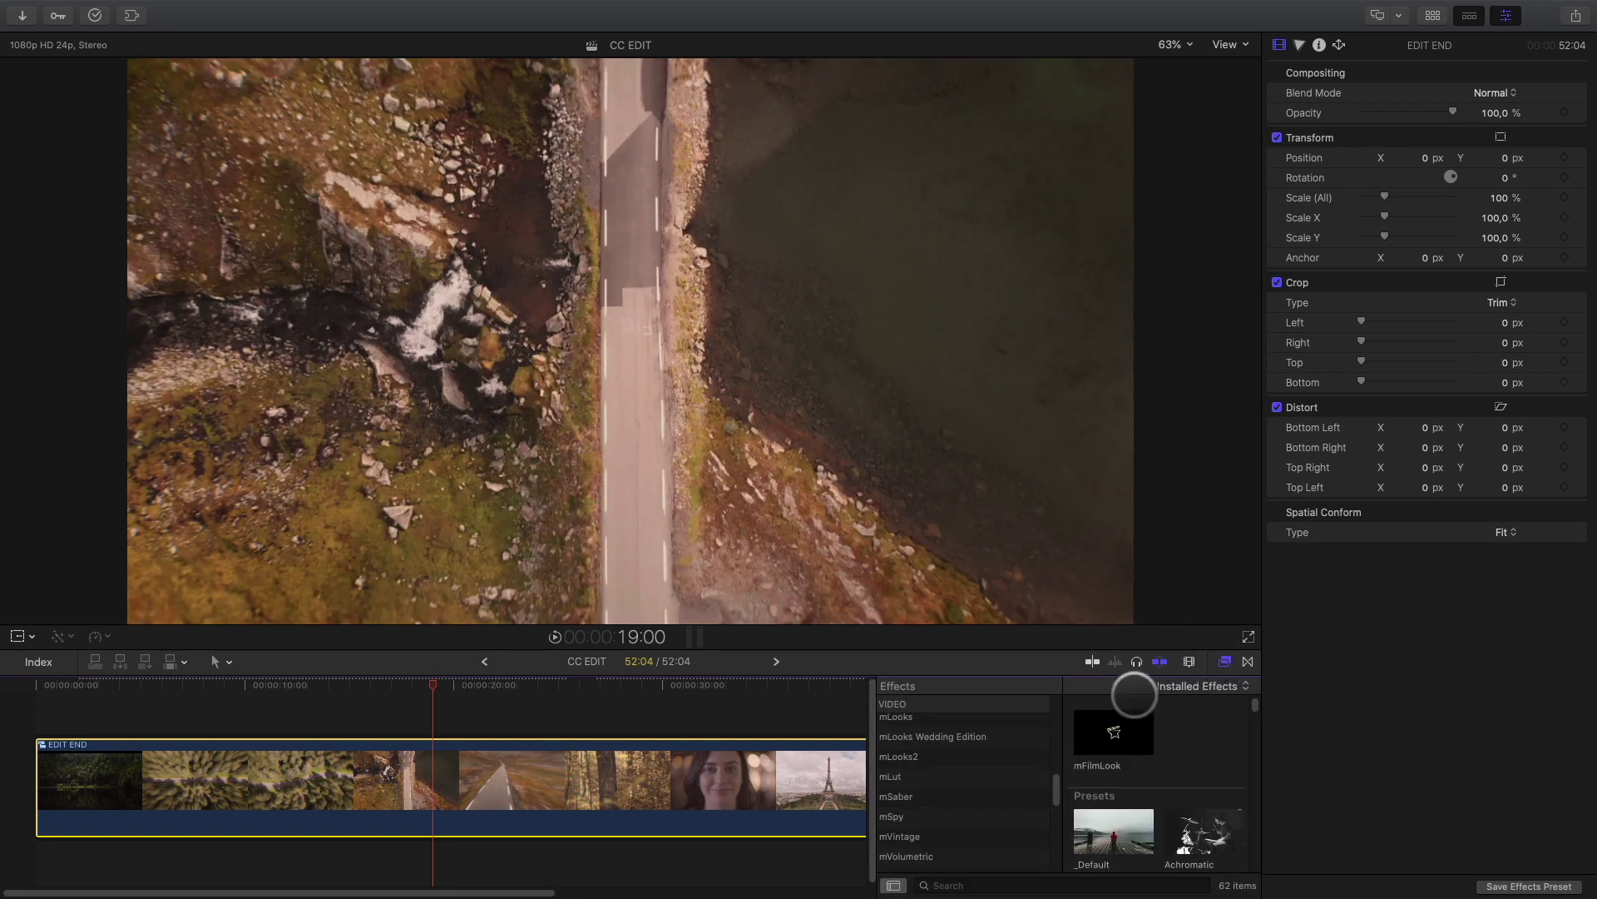
pyautogui.moveTo(1107, 707); pyautogui.dragTo(668, 776)
pyautogui.click(1225, 661)
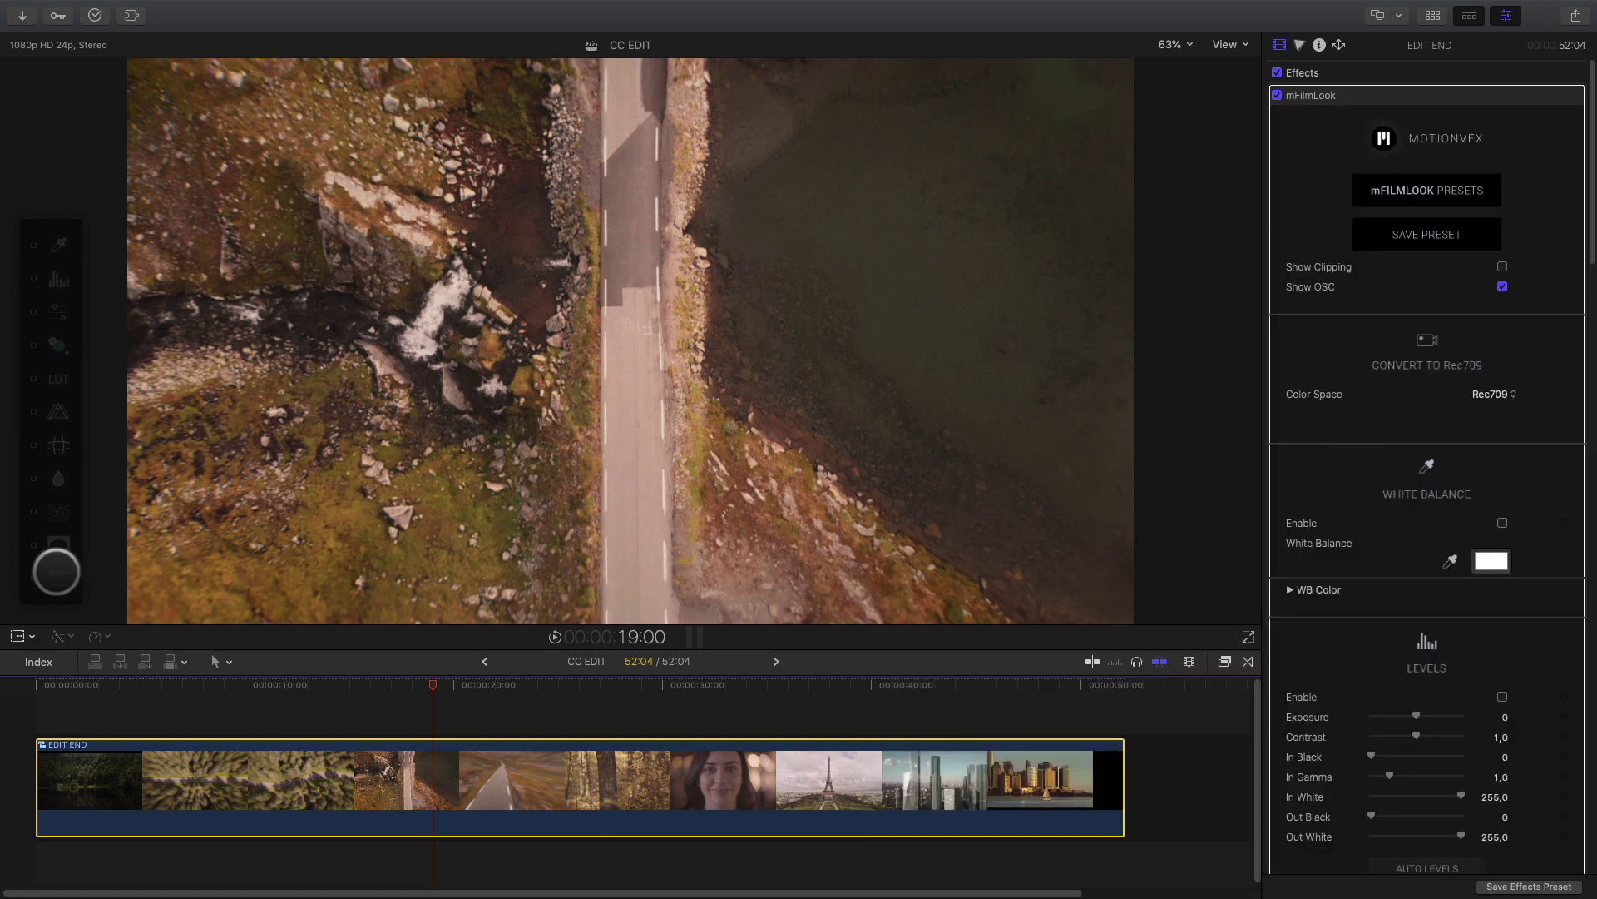
pyautogui.click(216, 520)
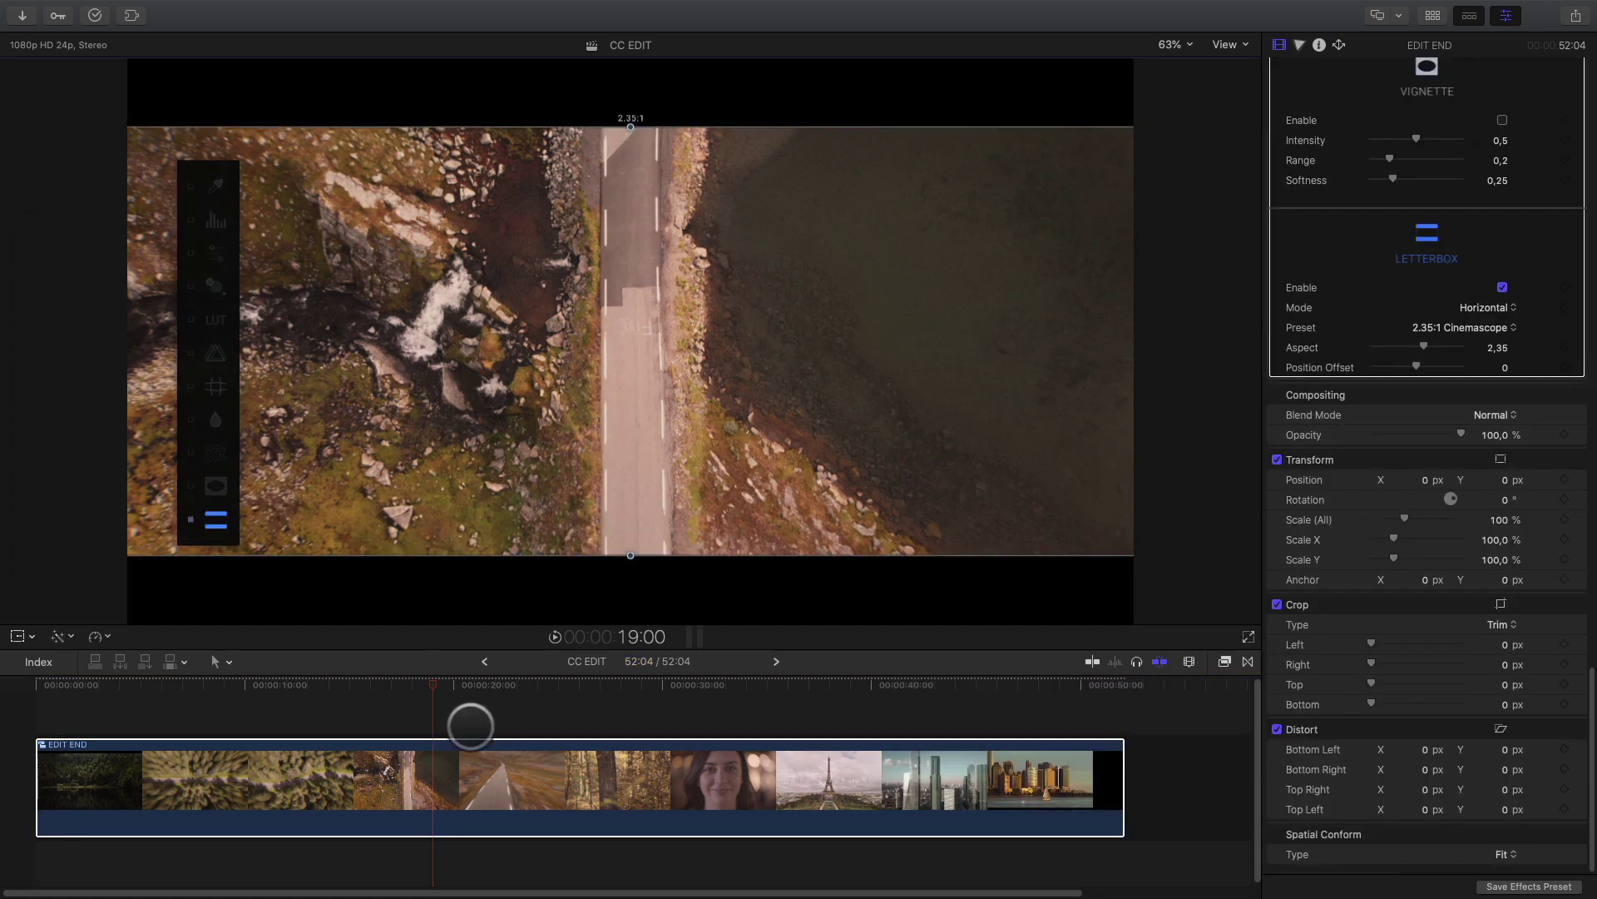
pyautogui.moveTo(429, 686); pyautogui.dragTo(259, 693)
pyautogui.moveTo(631, 127); pyautogui.dragTo(630, 113)
pyautogui.click(257, 686)
pyautogui.moveTo(258, 686); pyautogui.dragTo(842, 709)
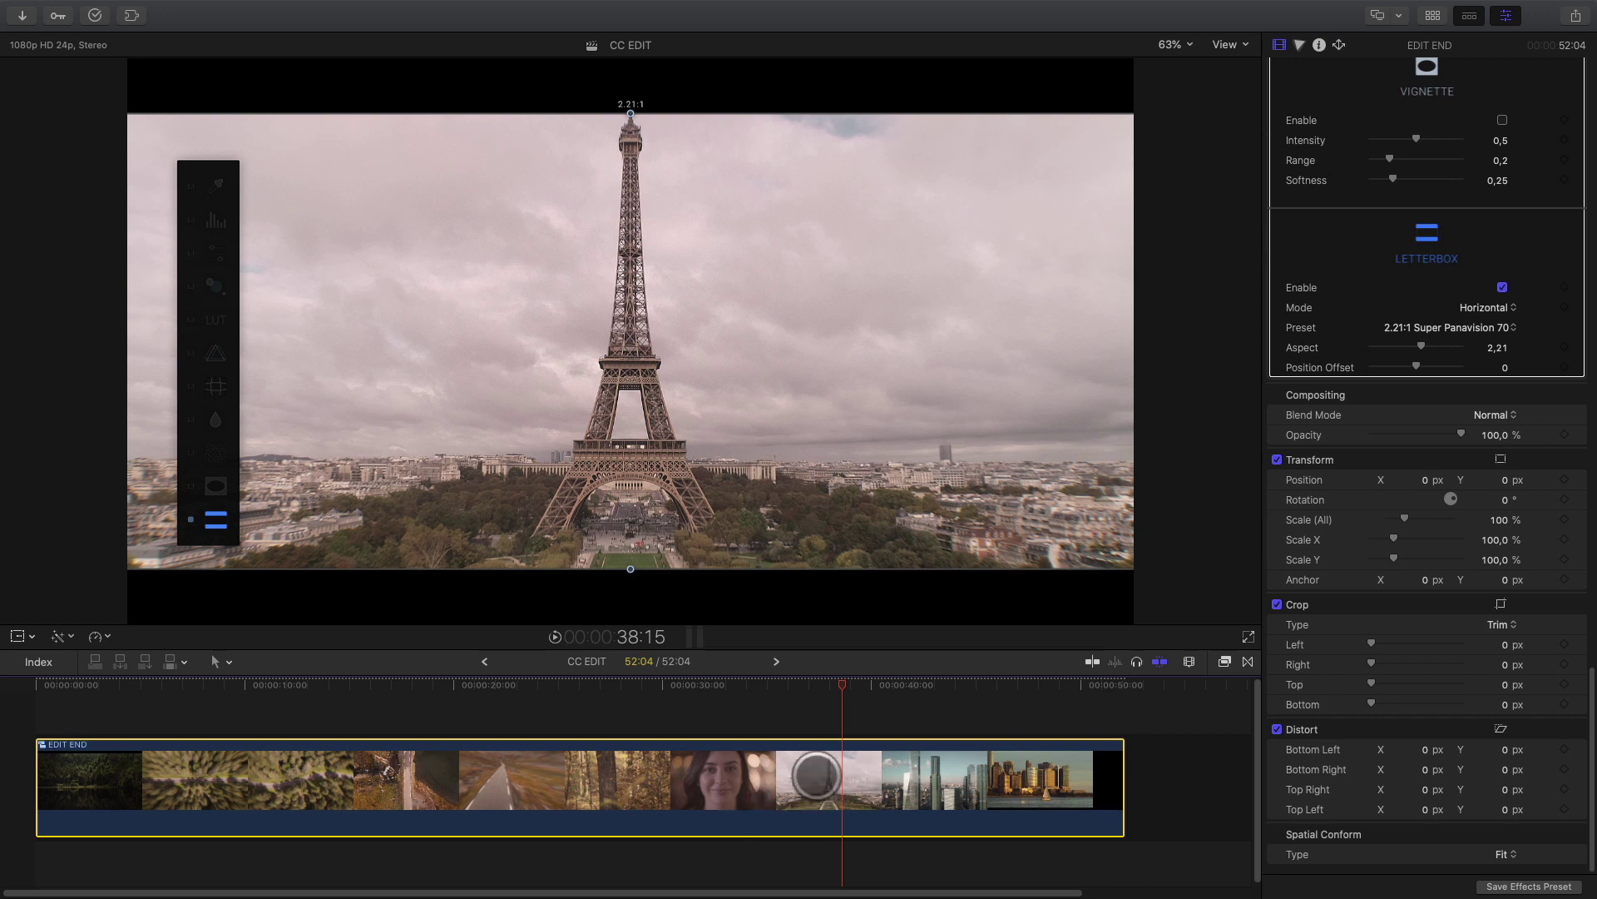
# Inspect the Eiffel Tower clip's transform settings inside EDIT END, then return to the main timeline
pyautogui.doubleClick(816, 779)
pyautogui.click(793, 685)
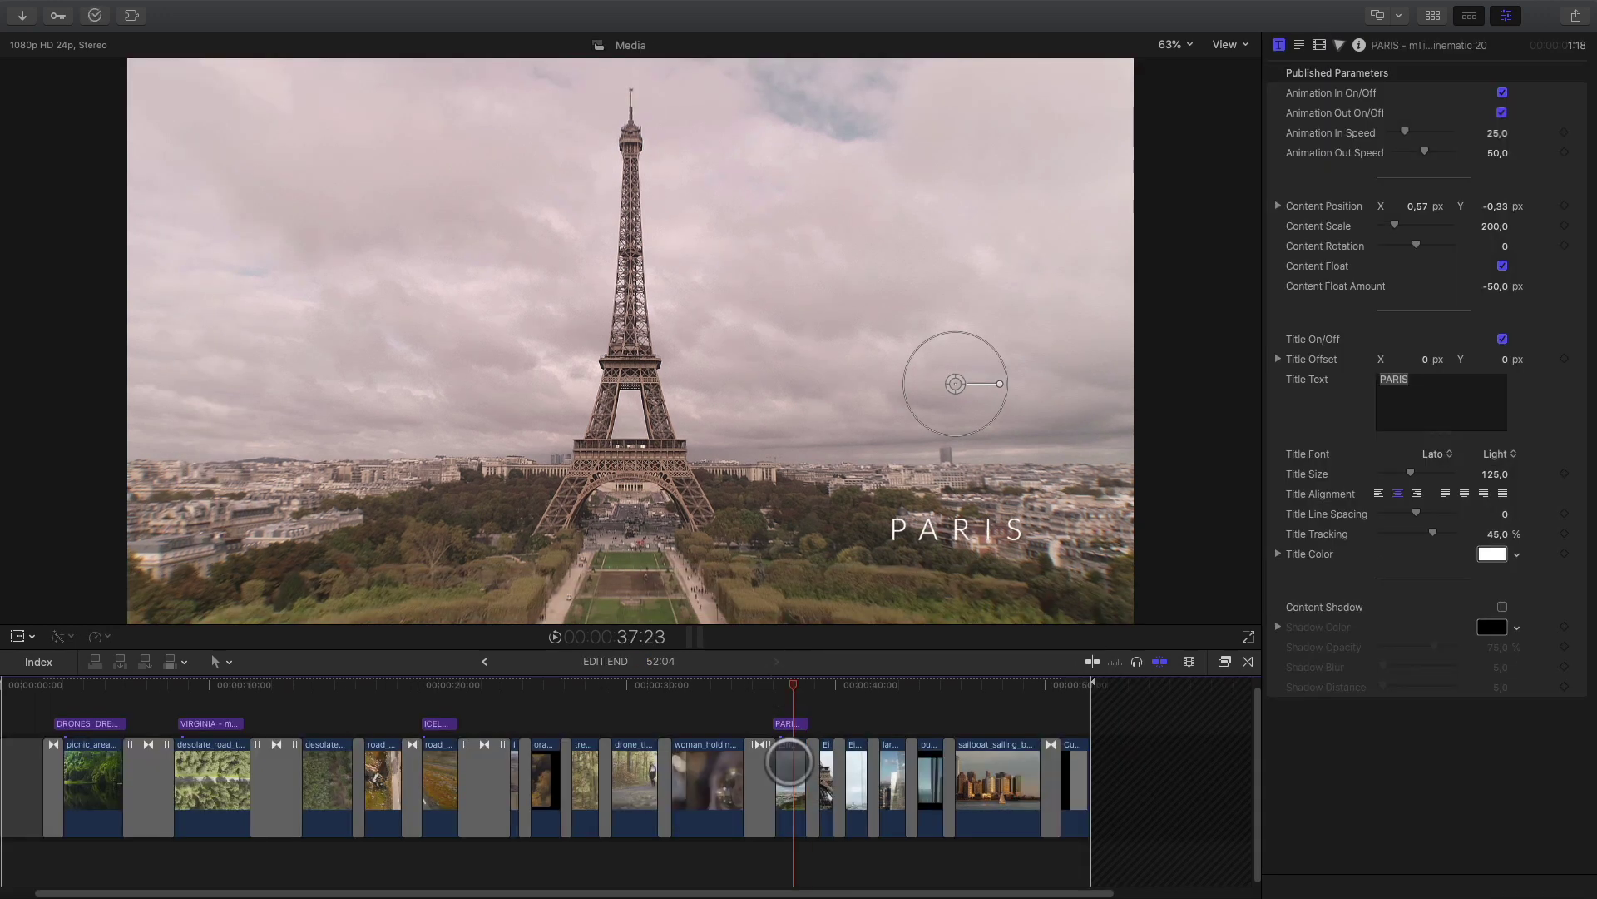
pyautogui.click(790, 775)
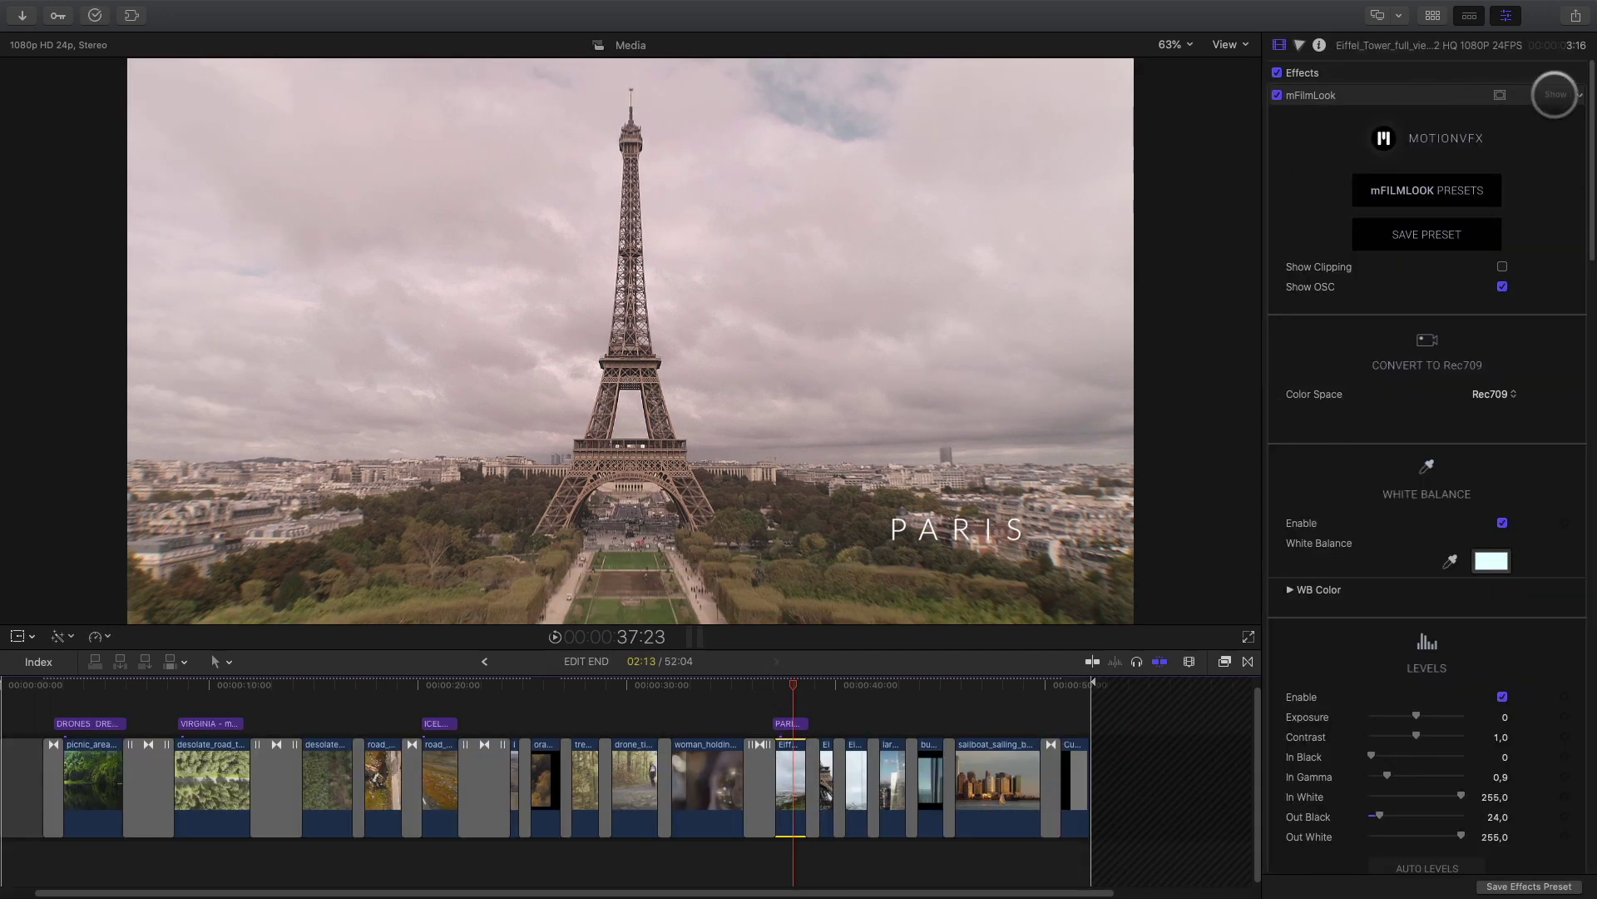
pyautogui.click(1555, 94)
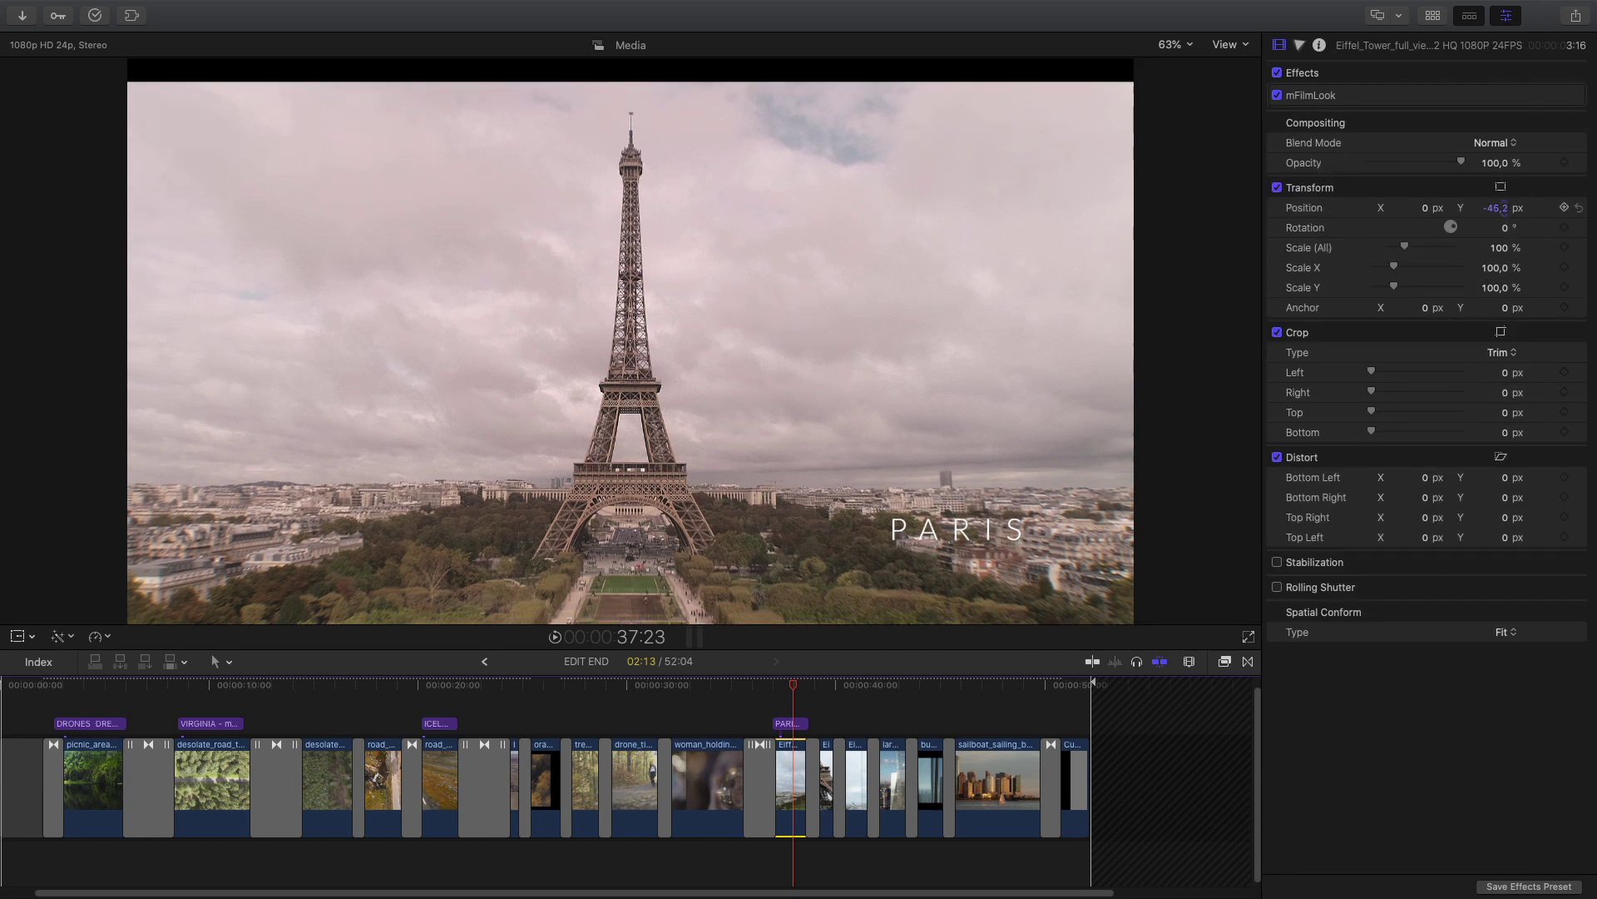
pyautogui.click(485, 661)
pyautogui.moveTo(416, 456); pyautogui.dragTo(530, 458)
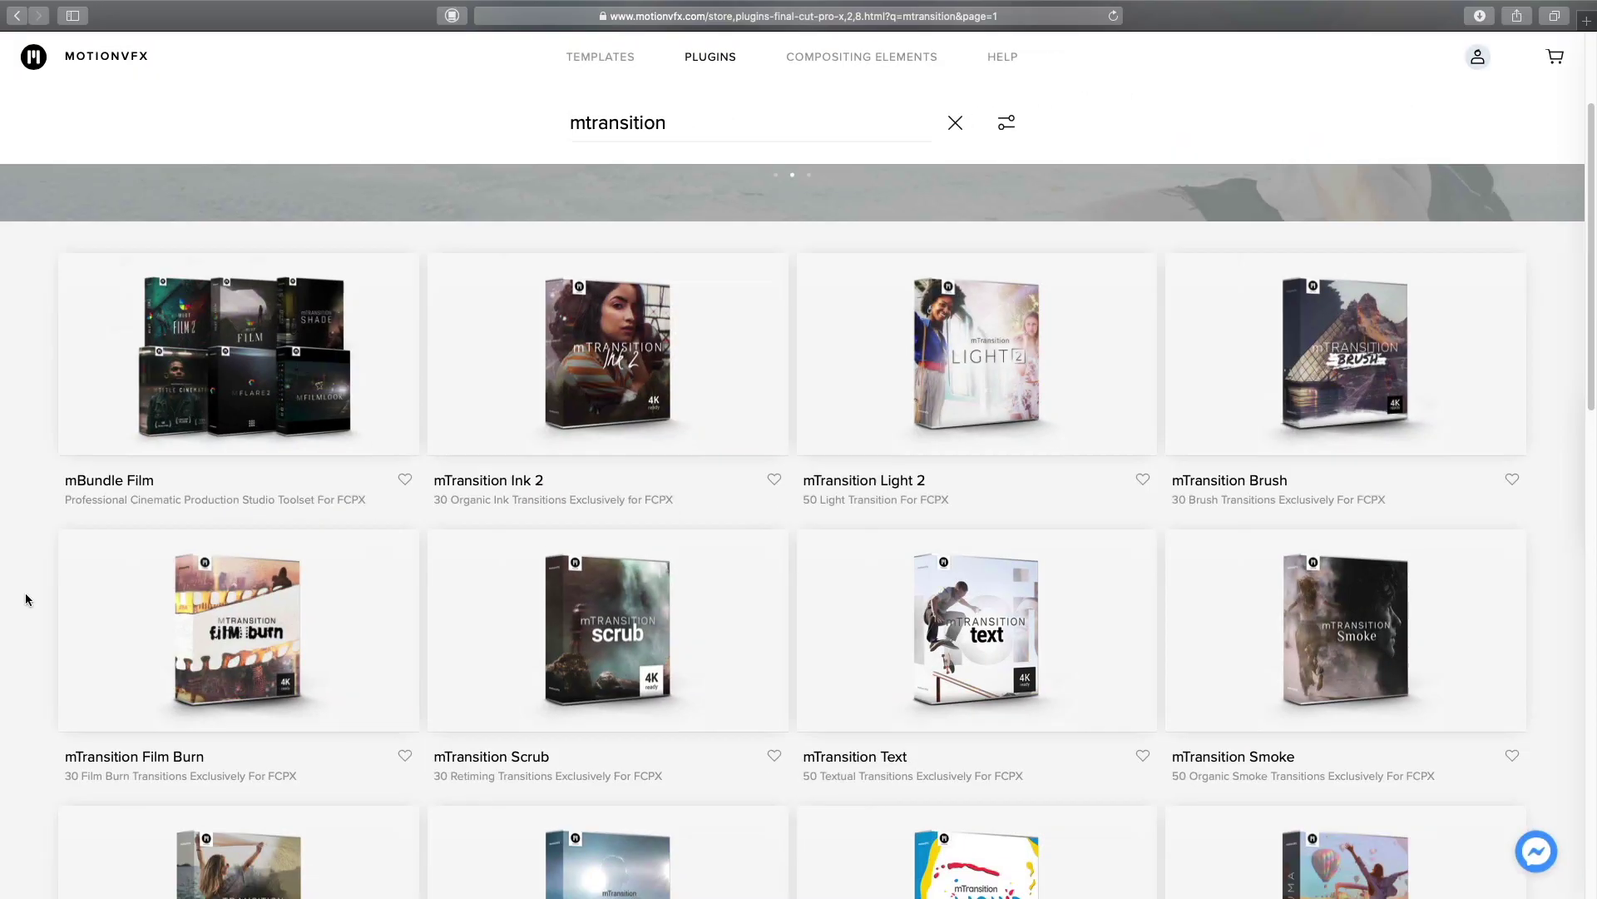
# Scroll down the mtransition results to Shine, Quake, Shade, Mobile, Shift, Glitch and Simple Pack
pyautogui.scroll(-2, 25, 592)
pyautogui.scroll(-5, 25, 593)
pyautogui.scroll(-4, 27, 598)
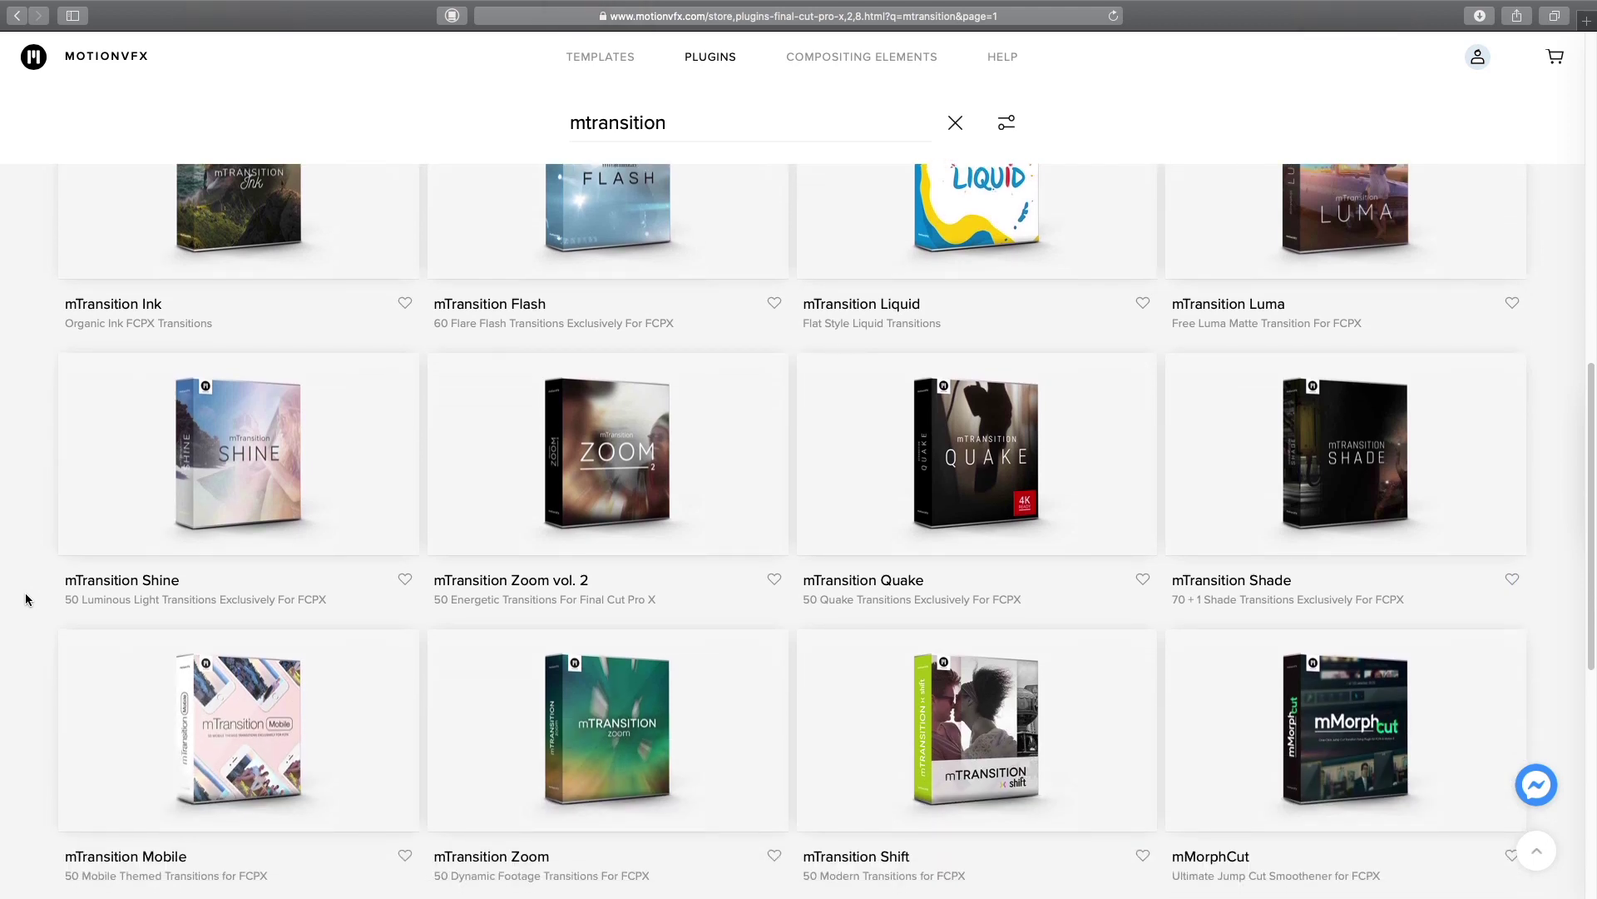
pyautogui.scroll(-4, 25, 597)
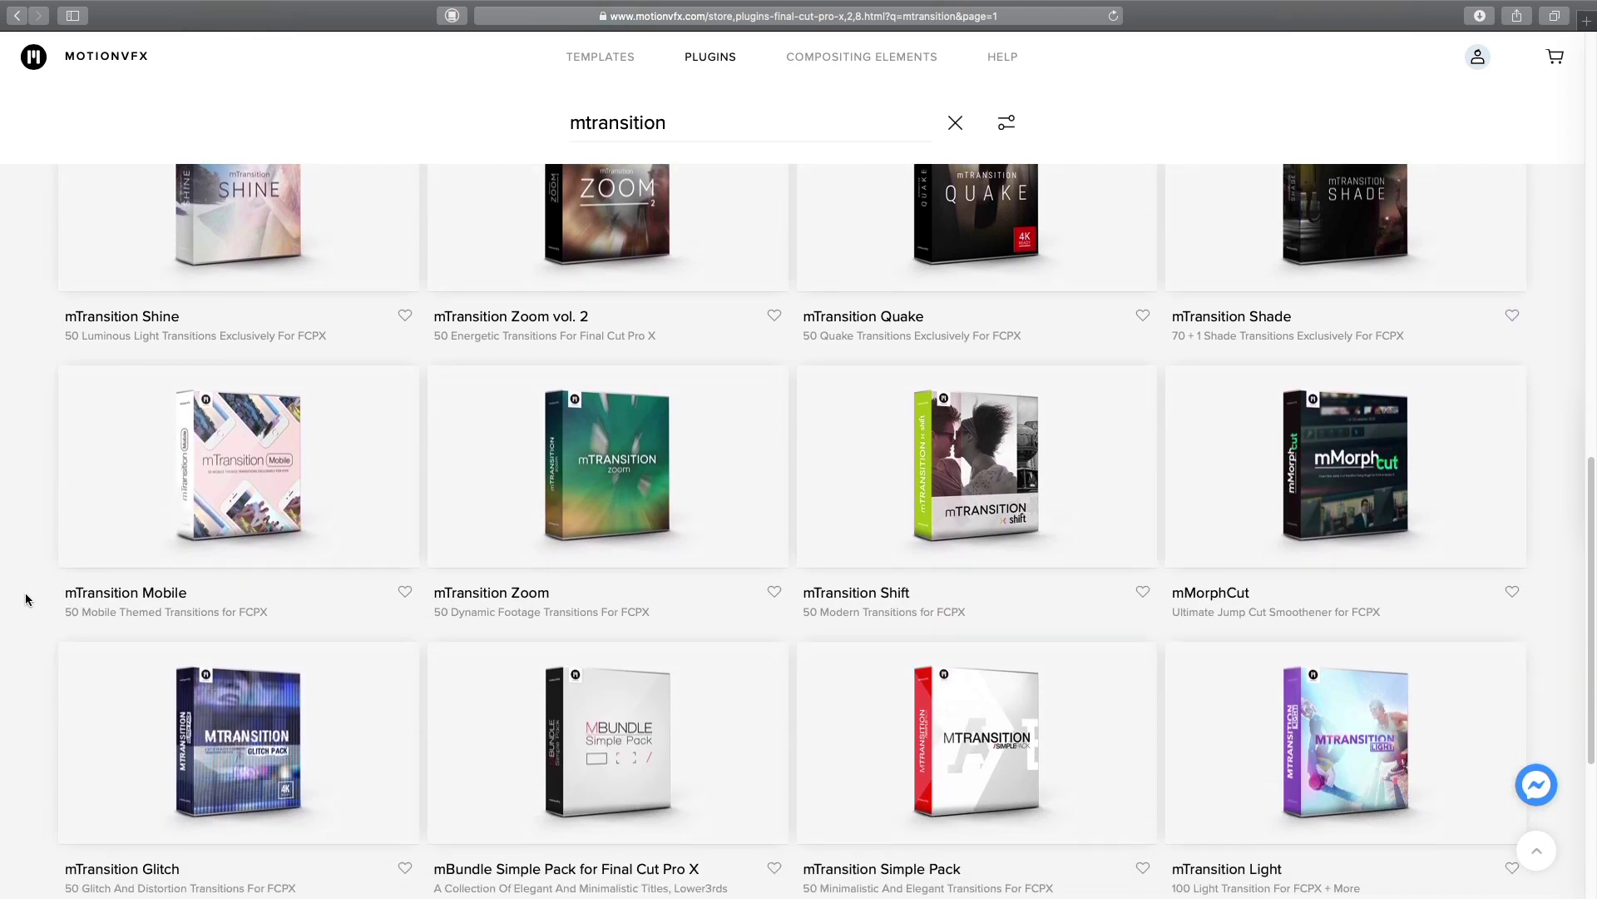